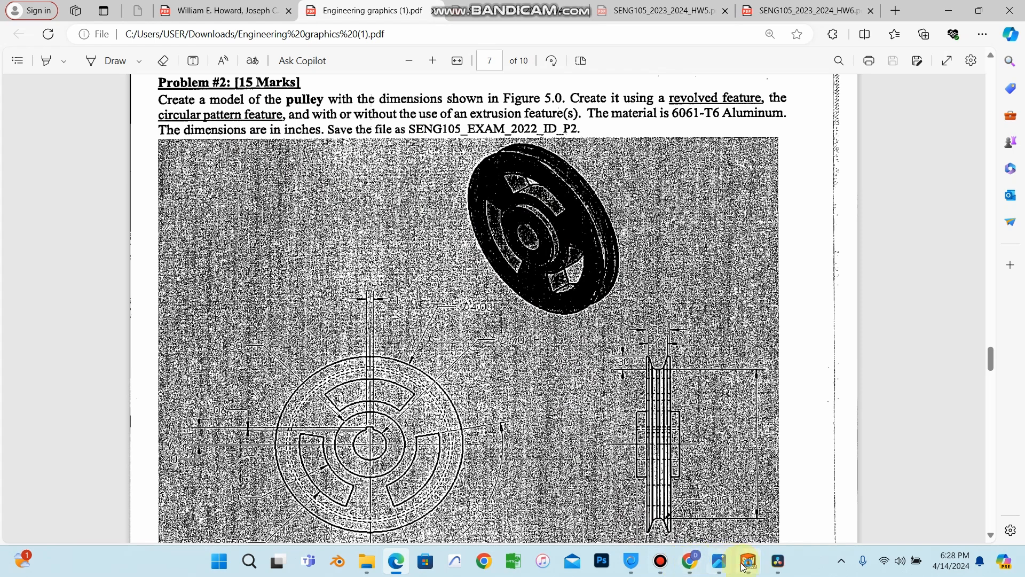
Step: Switch to the Part2 window in SOLIDWORKS and examine the flanged hub model from different angles
mouse_move(748, 561)
click(251, 514)
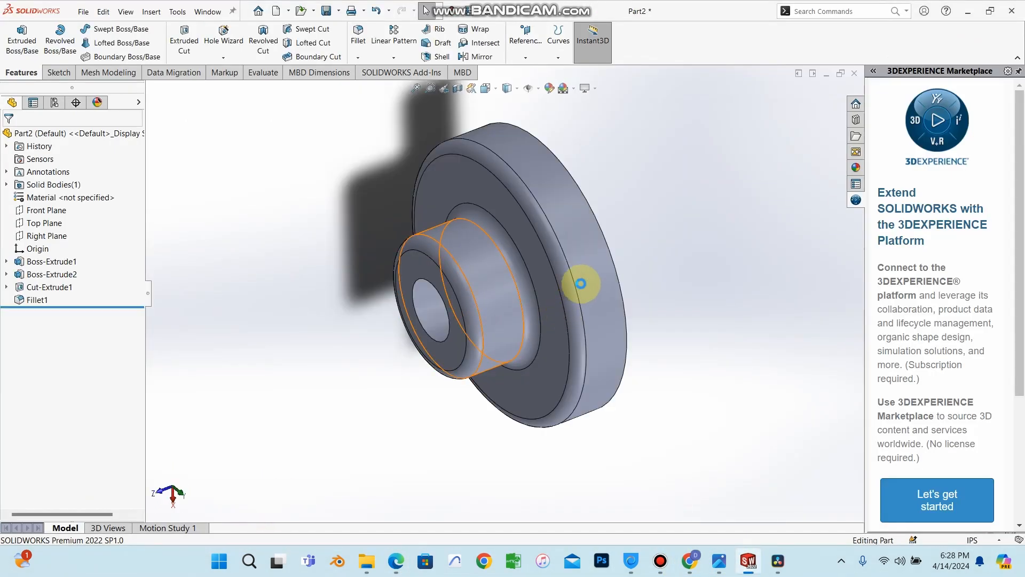
middle_drag(580, 283, 548, 184)
middle_drag(600, 258, 664, 384)
click(968, 11)
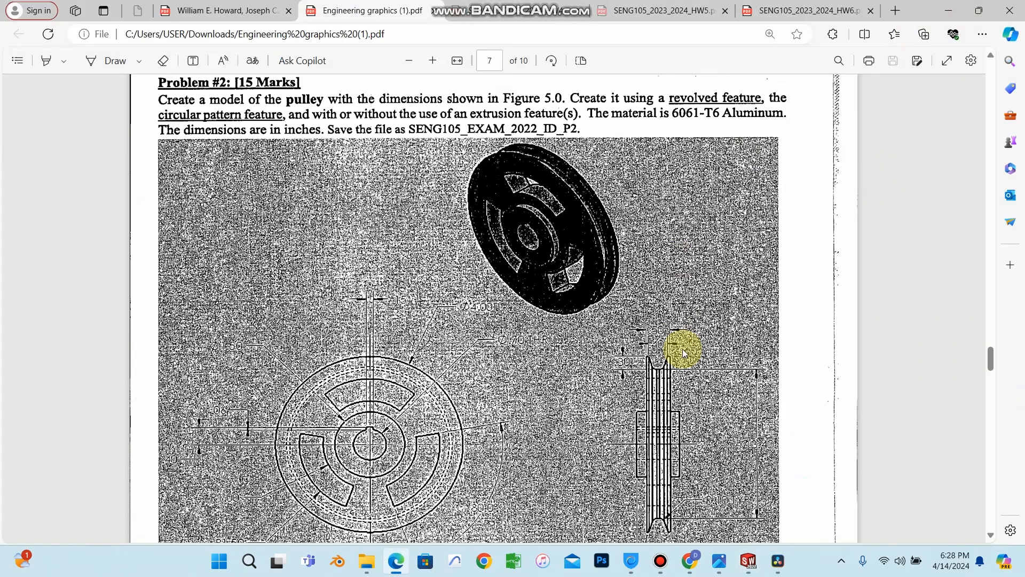
Step: Read the pulley tutorial in the SolidWorks textbook PDF, from the rectangle sketch through the revolve, revolved cut and fillet
click(227, 11)
scroll(504, 308, down, 6)
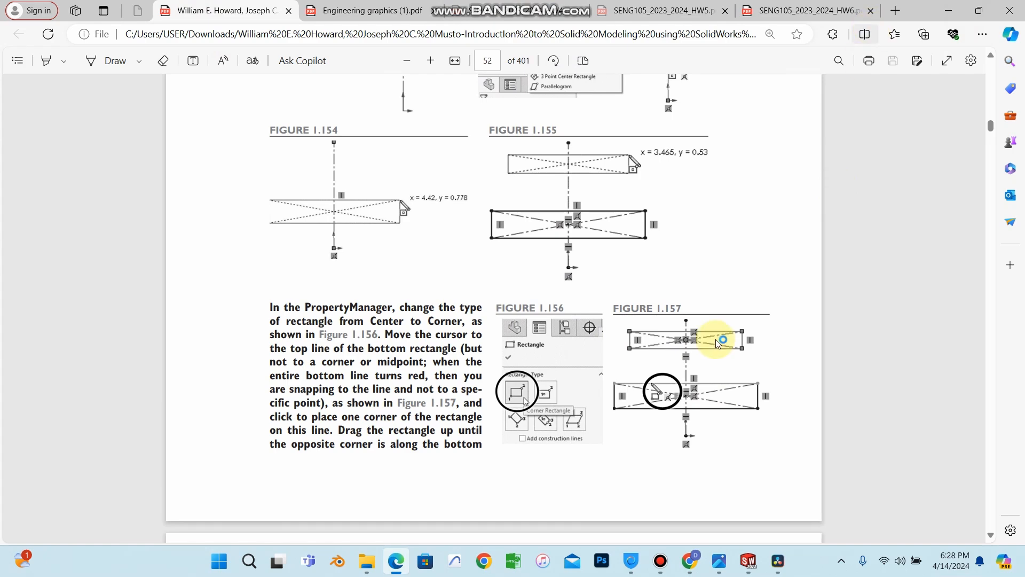
scroll(716, 337, down, 10)
scroll(718, 344, down, 15)
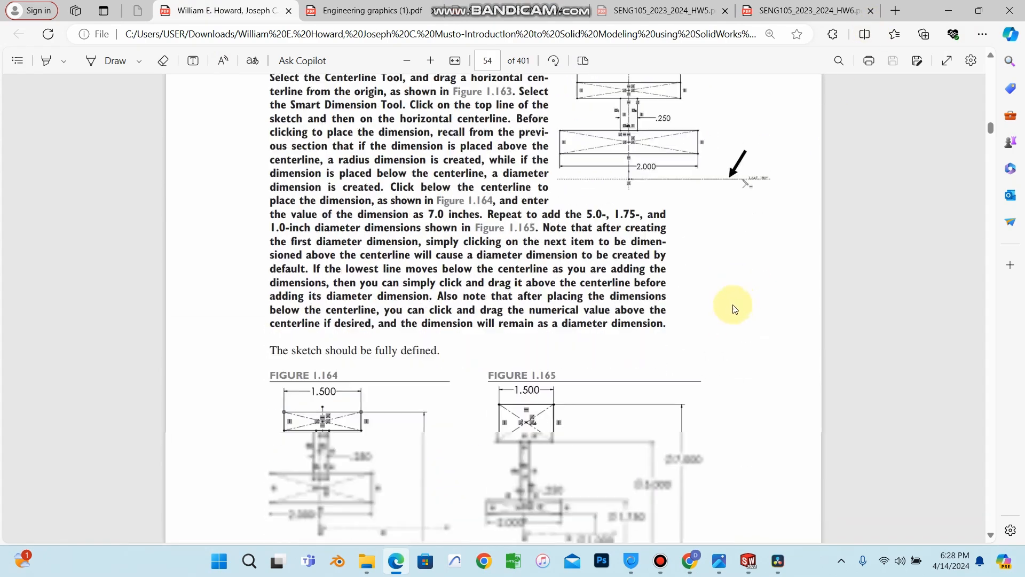
scroll(552, 285, down, 20)
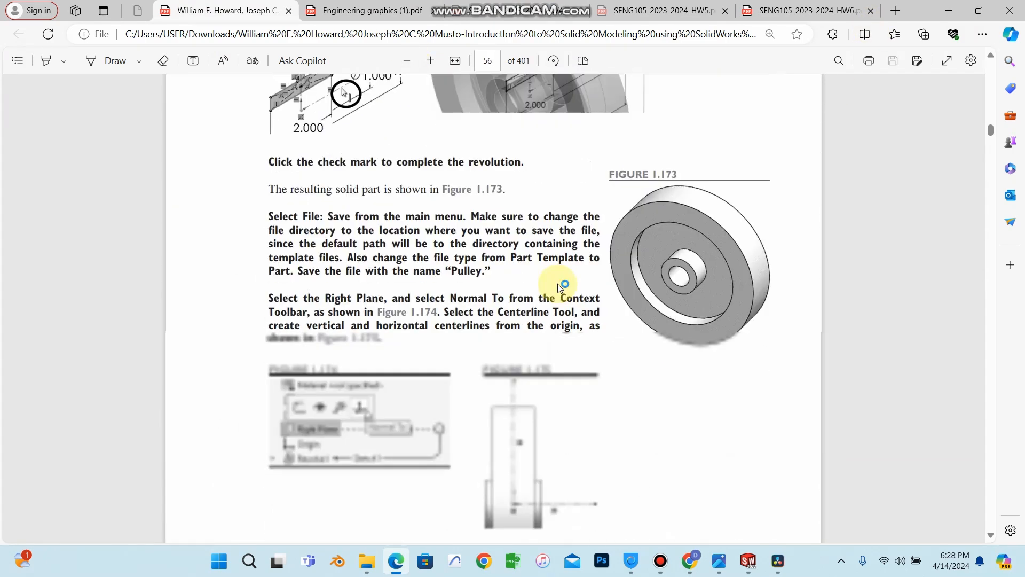
scroll(559, 284, down, 15)
scroll(558, 284, up, 10)
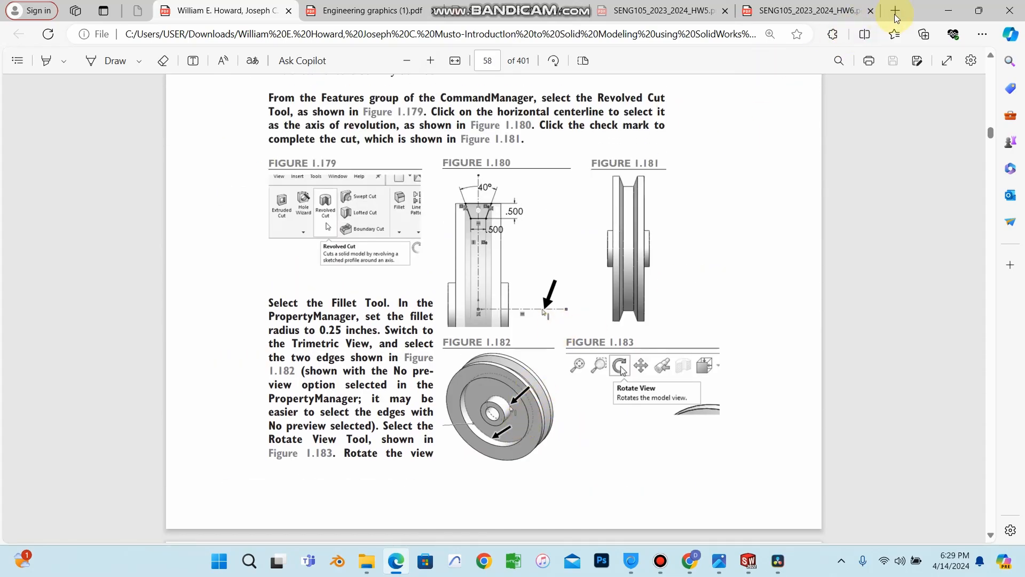
click(948, 10)
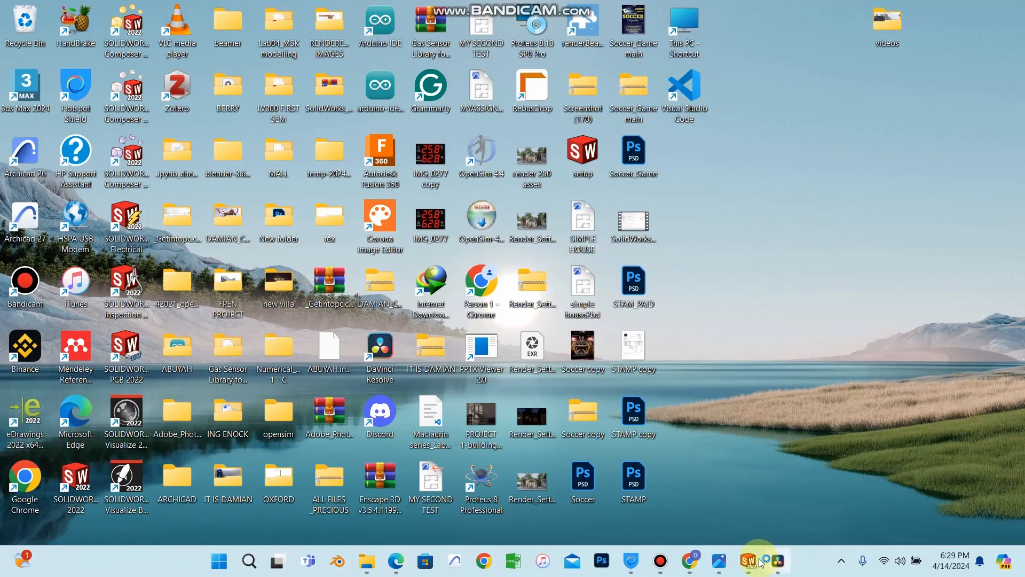
Step: Switch to the empty Part7 window in SOLIDWORKS and start a sketch on the Right Plane
mouse_move(748, 559)
click(925, 486)
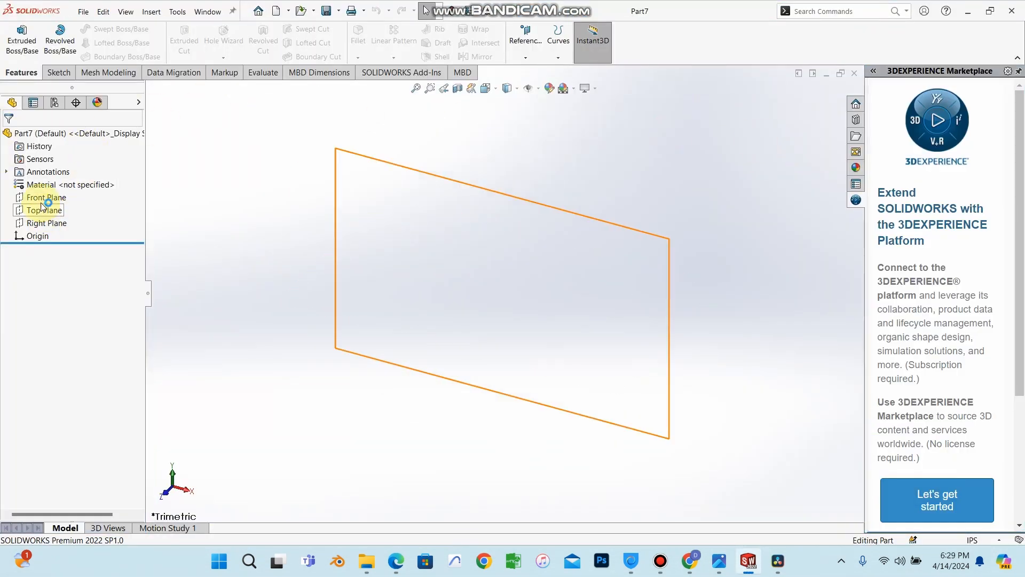
click(41, 225)
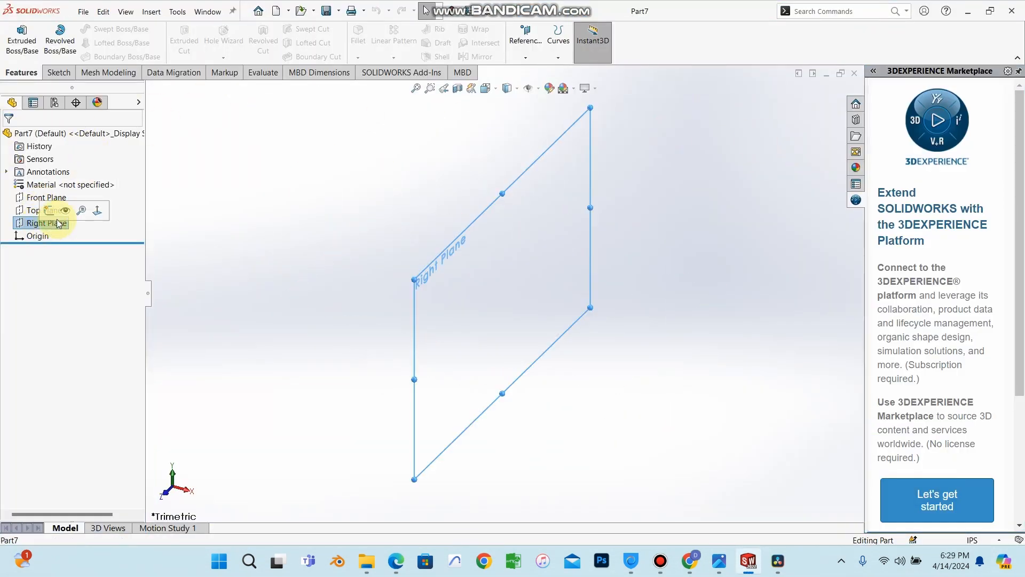
click(48, 210)
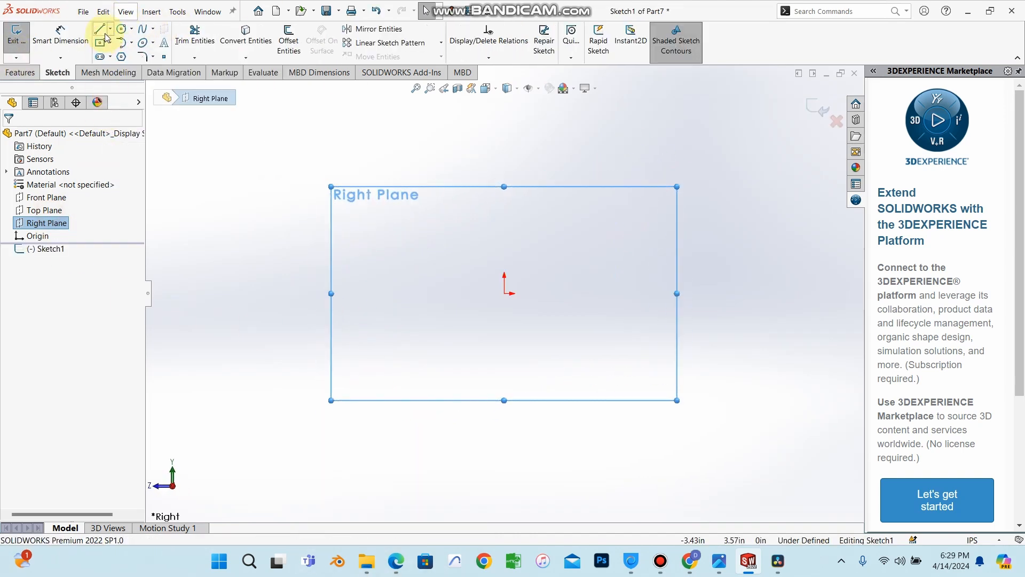
Step: Sketch a vertical centerline about 8.48 in long upward from the origin
click(110, 29)
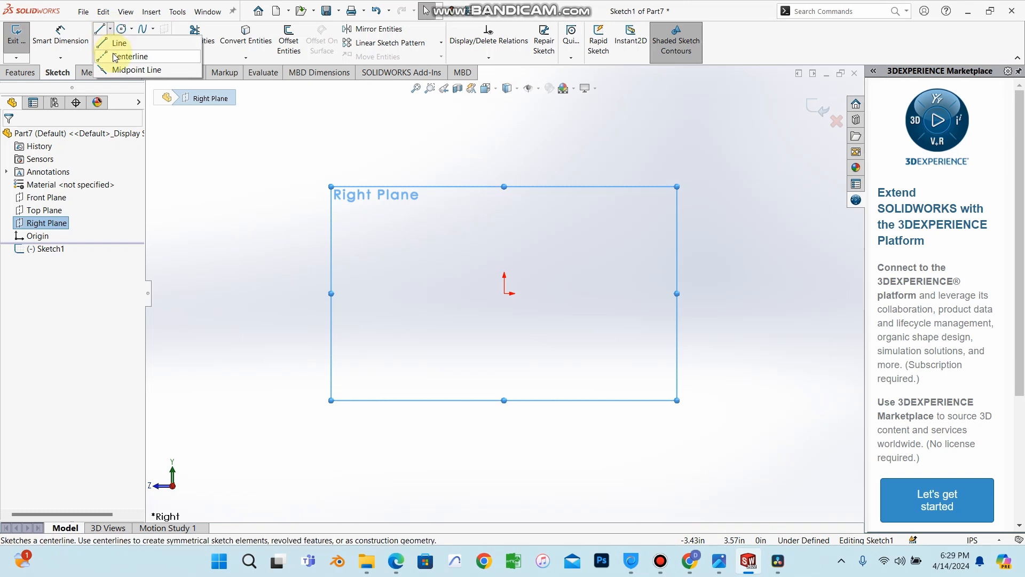
click(115, 56)
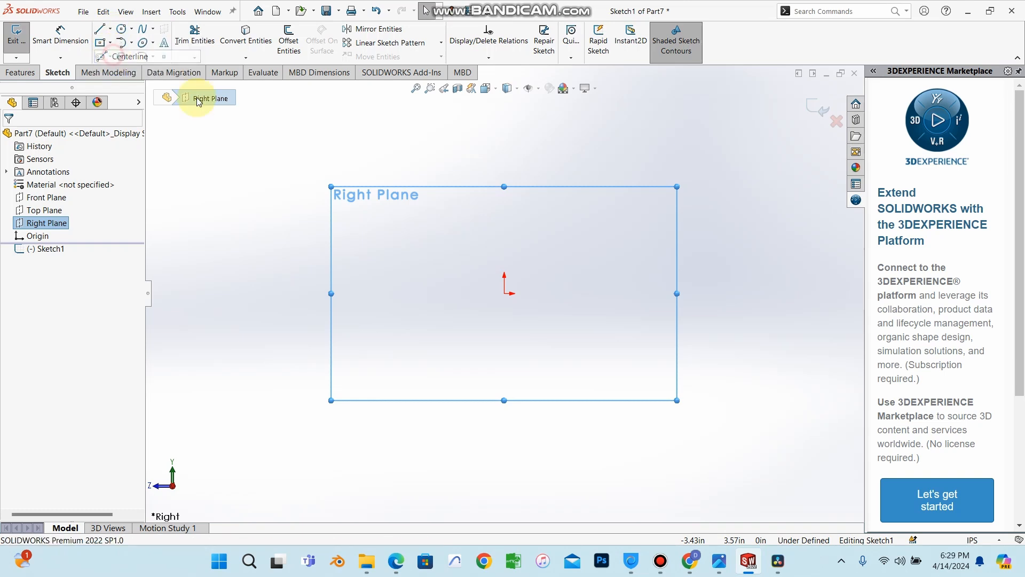
click(504, 294)
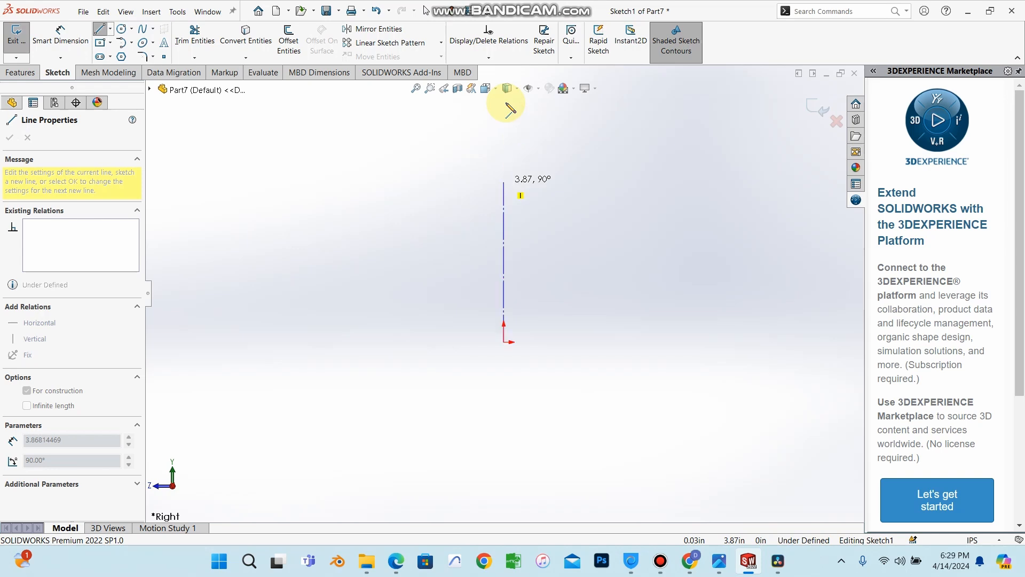
scroll(507, 104, down, 3)
scroll(496, 205, down, 5)
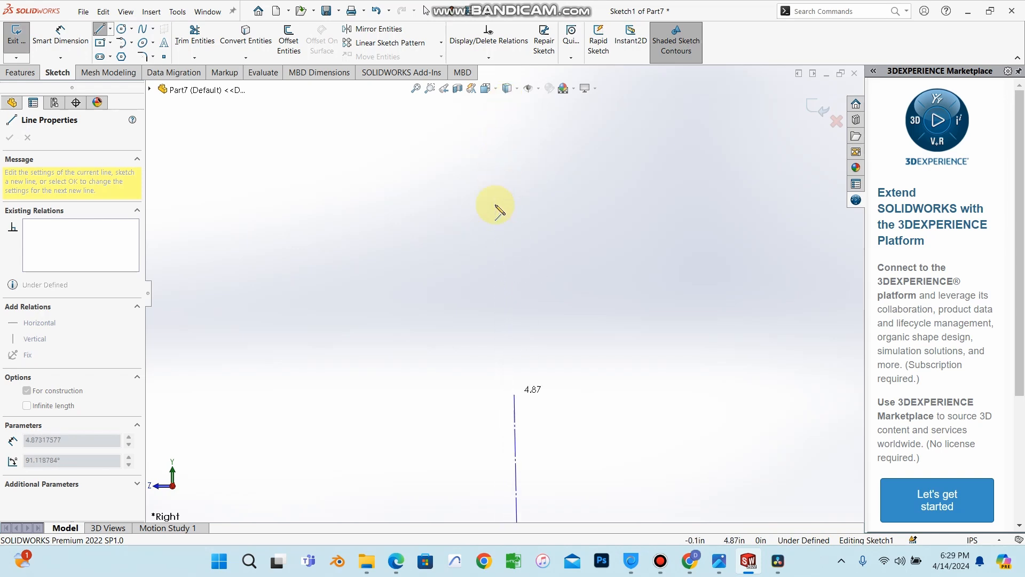
scroll(496, 205, up, 4)
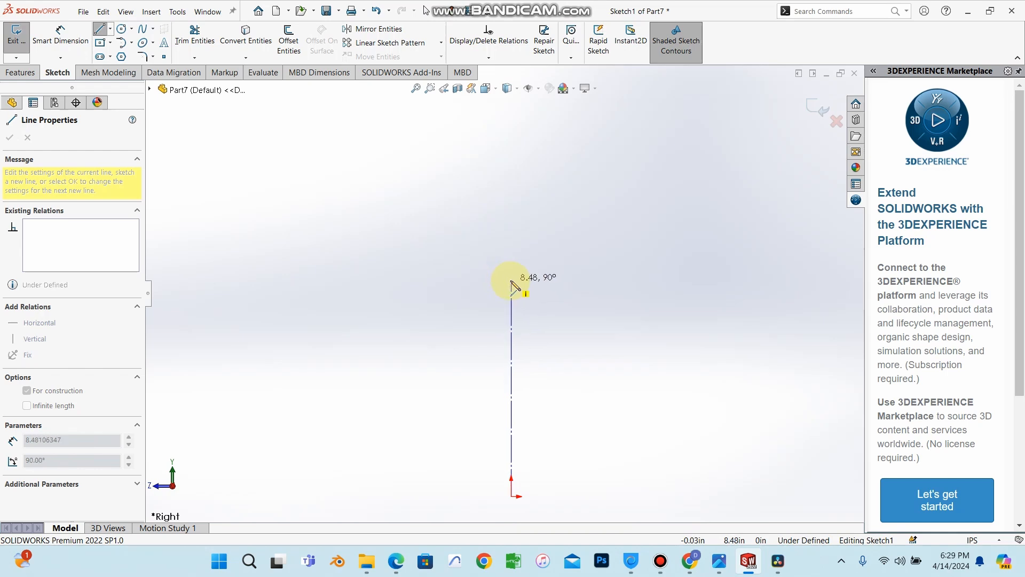
click(511, 281)
right_click(557, 375)
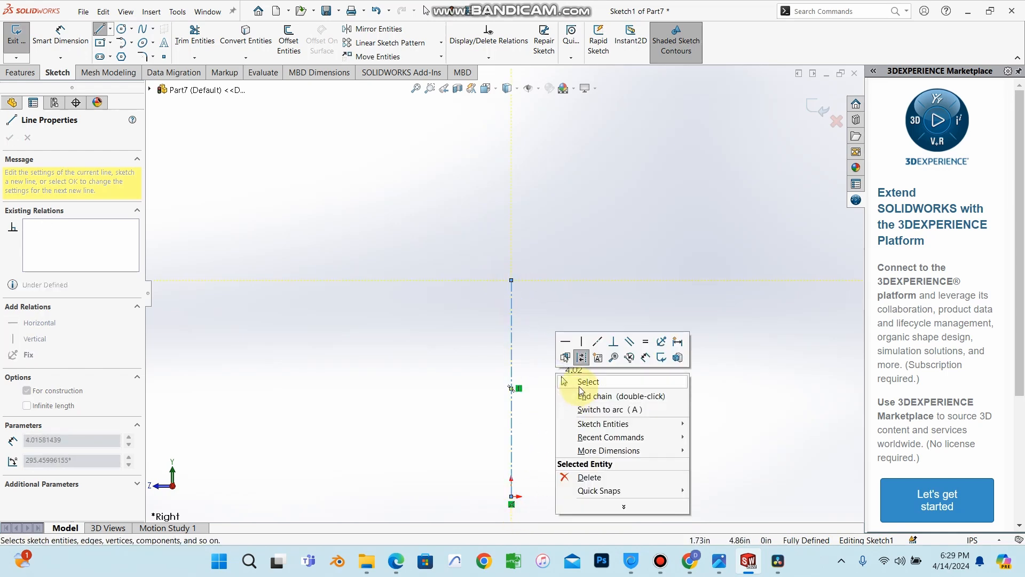
click(579, 386)
scroll(536, 446, up, 2)
scroll(510, 404, down, 3)
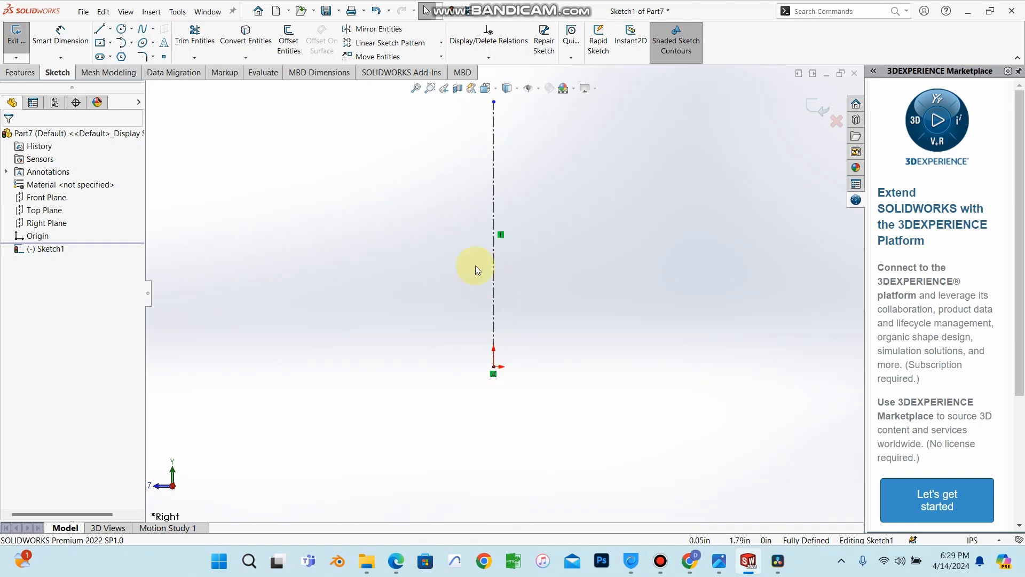
Step: Sketch a horizontal centerline about 8.01 in long from the origin, toward the negative Z side
click(110, 28)
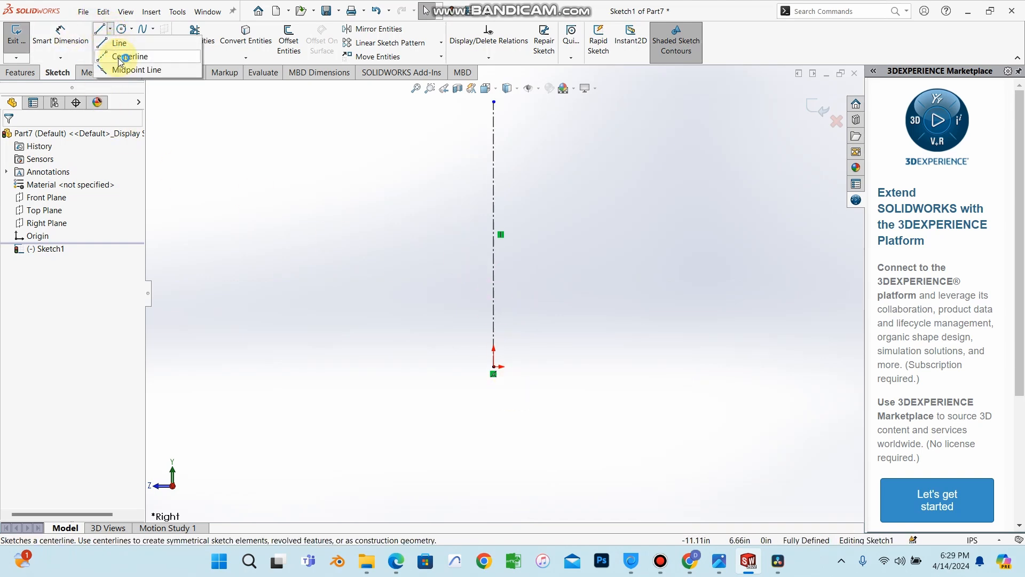
click(125, 57)
click(493, 366)
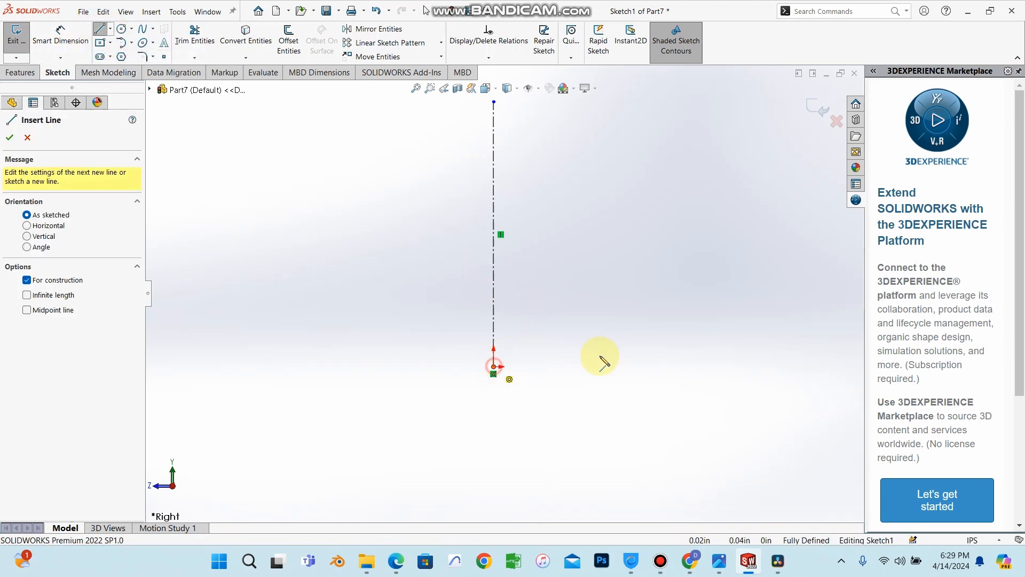
click(743, 366)
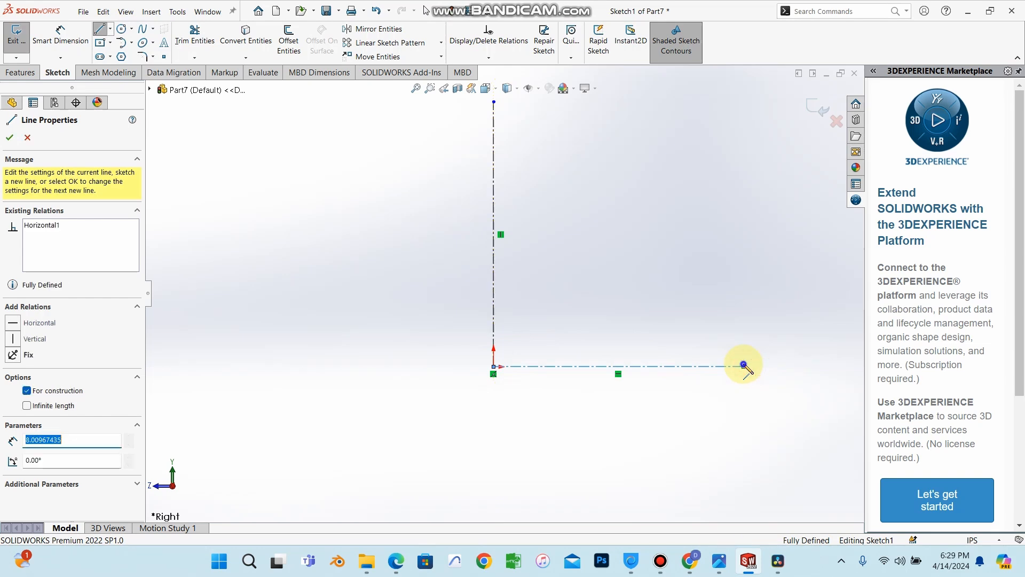
right_click(744, 367)
click(761, 371)
scroll(502, 293, up, 3)
scroll(534, 261, down, 2)
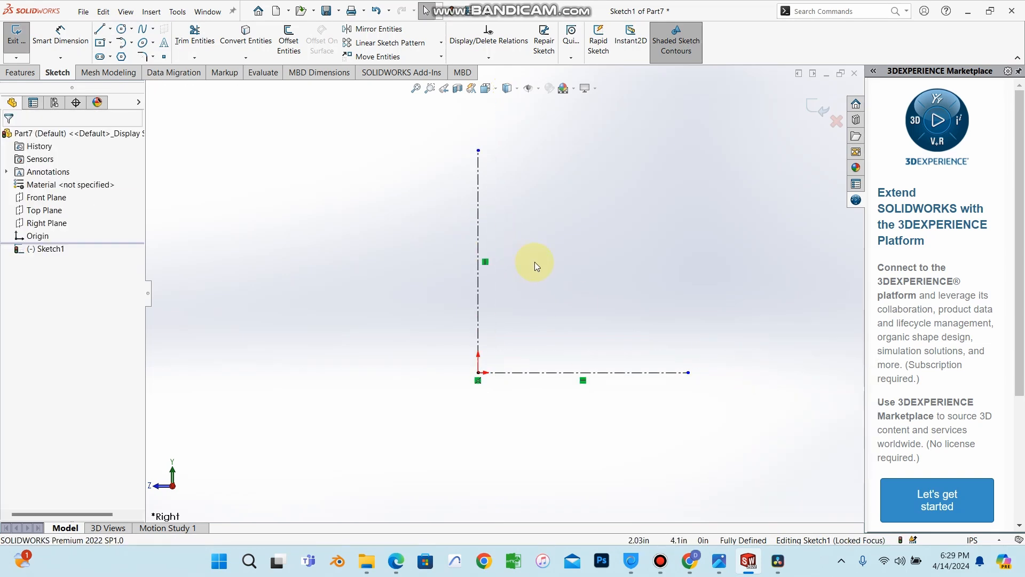
click(575, 379)
scroll(501, 292, up, 1)
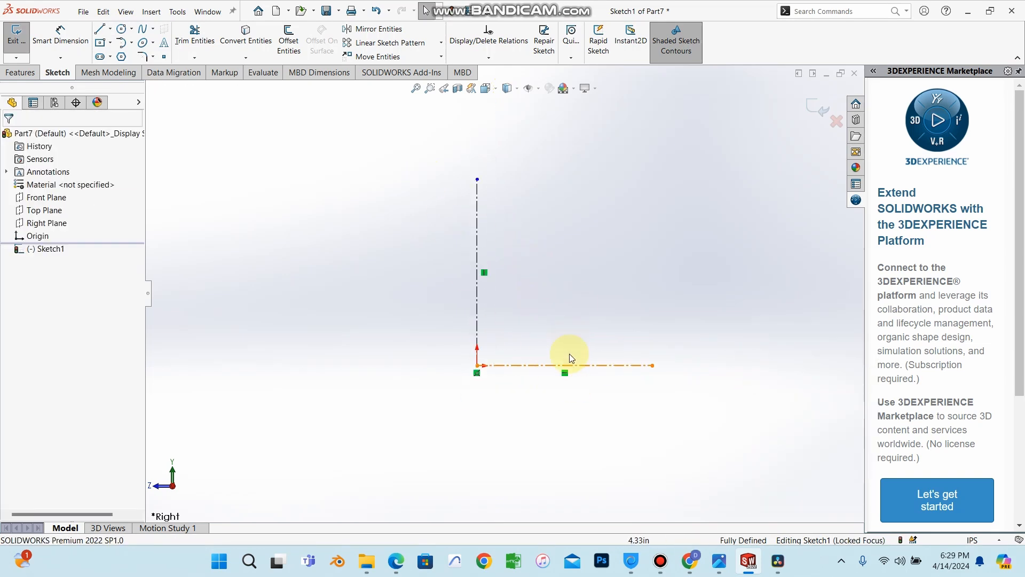
Step: Sketch a center rectangle about 7.24 in wide, centred on the vertical centerline just above the origin
click(111, 44)
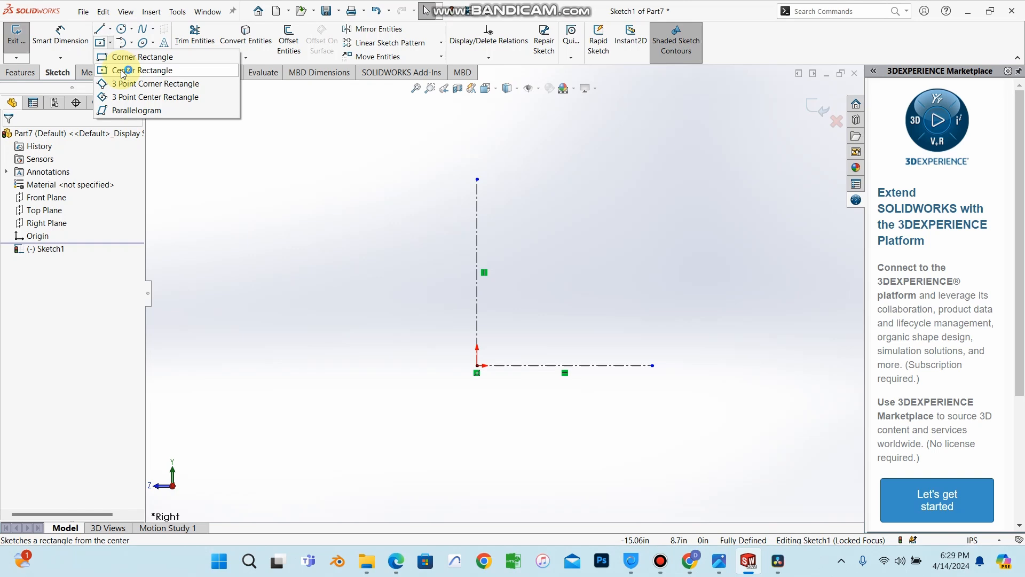
click(123, 71)
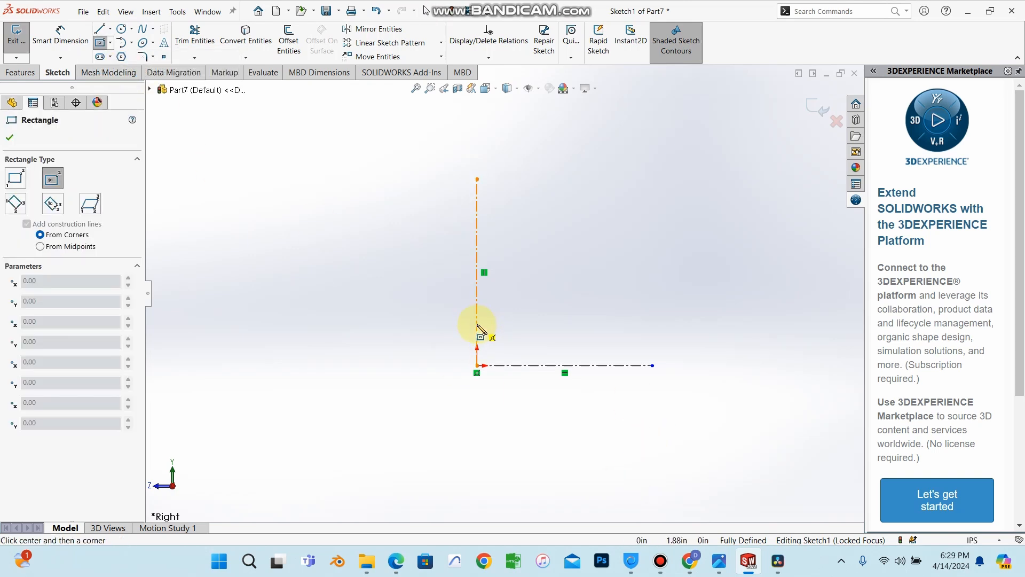
scroll(480, 325, up, 2)
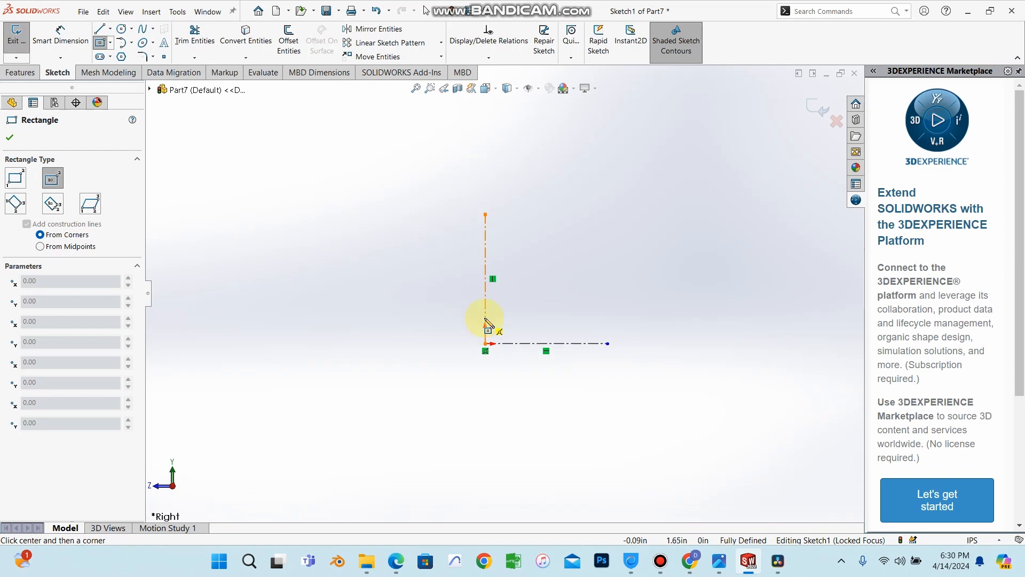
scroll(485, 318, down, 2)
scroll(489, 326, down, 1)
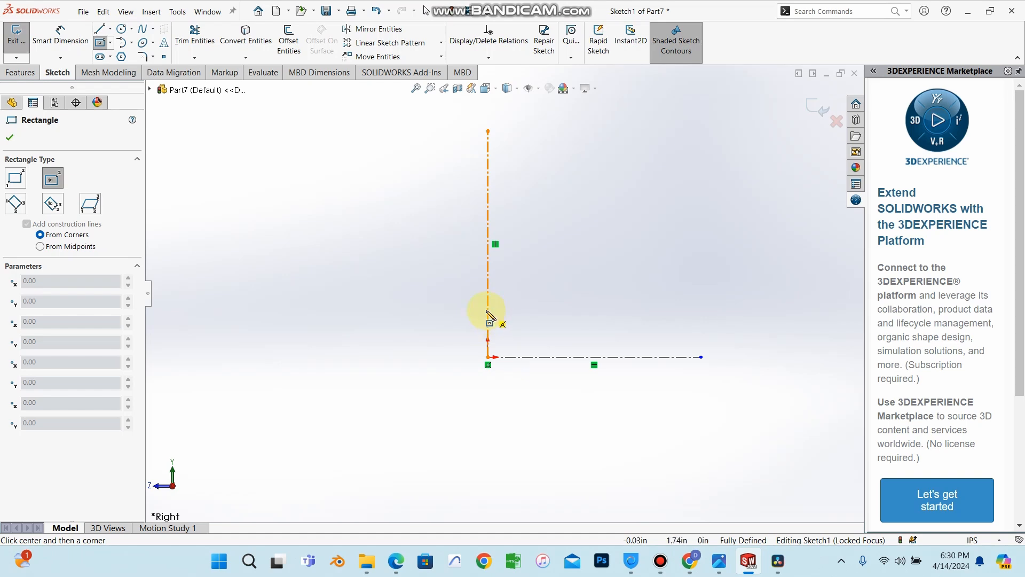
drag(487, 297, 584, 320)
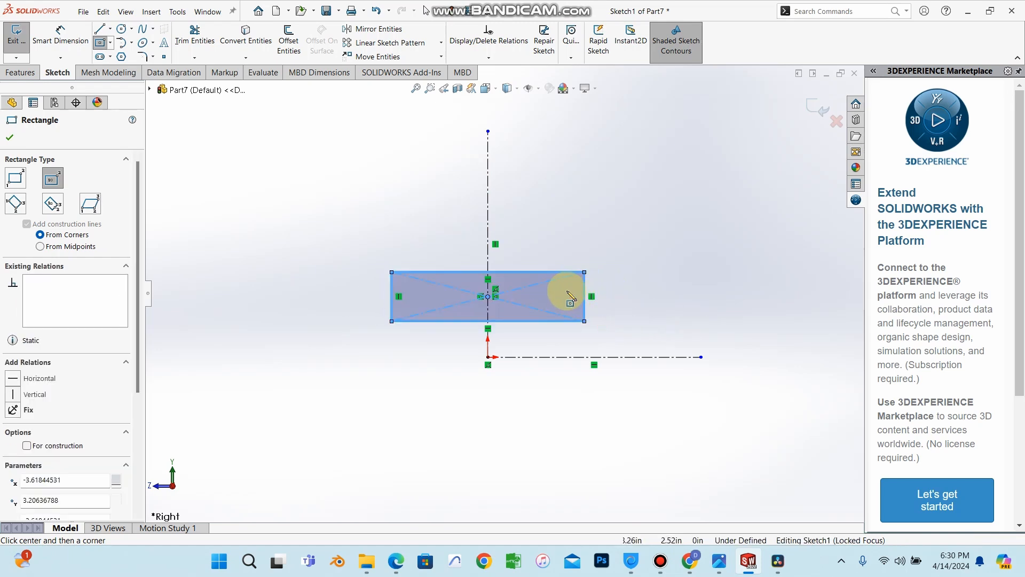
Step: Sketch a second center rectangle about 4.63 in wide and 1.85 in high on the vertical centerline, above the first rectangle
click(112, 42)
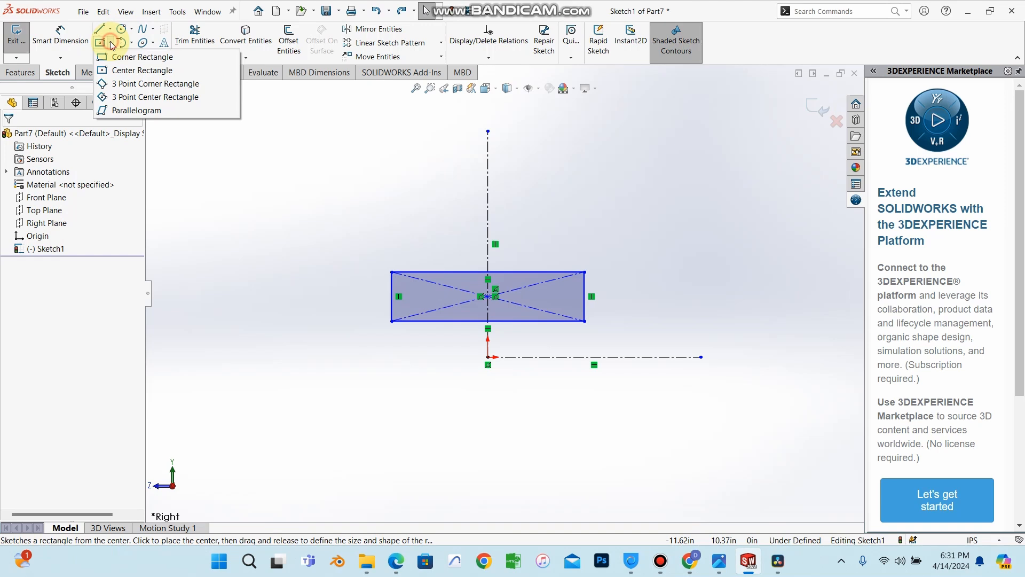
click(119, 72)
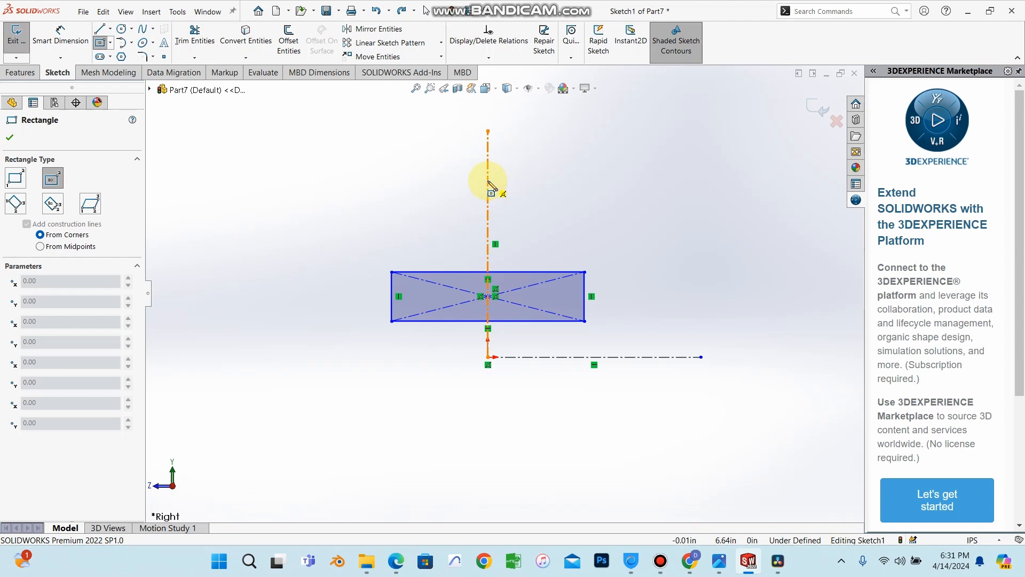
click(487, 180)
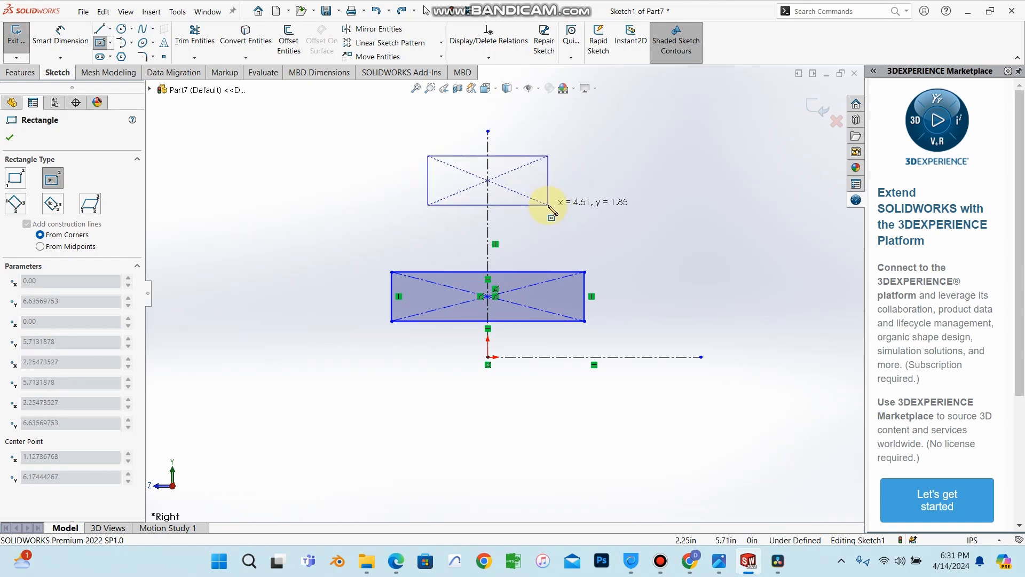
click(550, 205)
right_click(593, 187)
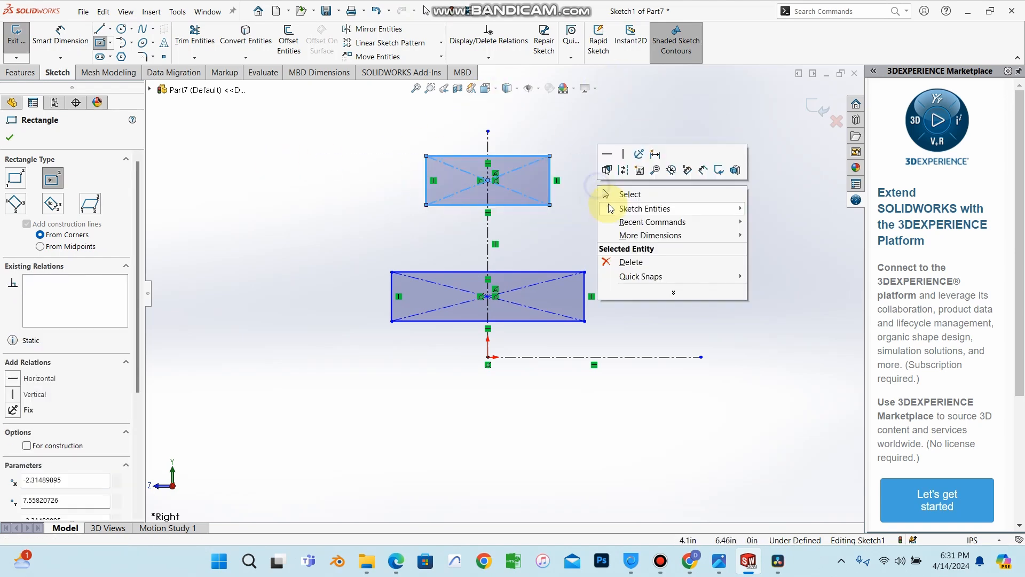
click(622, 193)
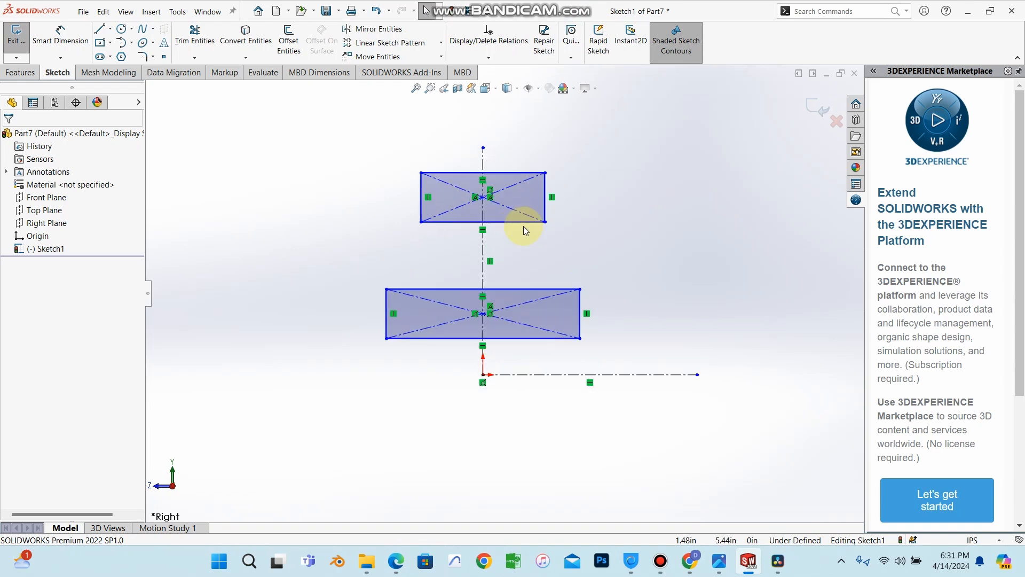
scroll(591, 291, down, 2)
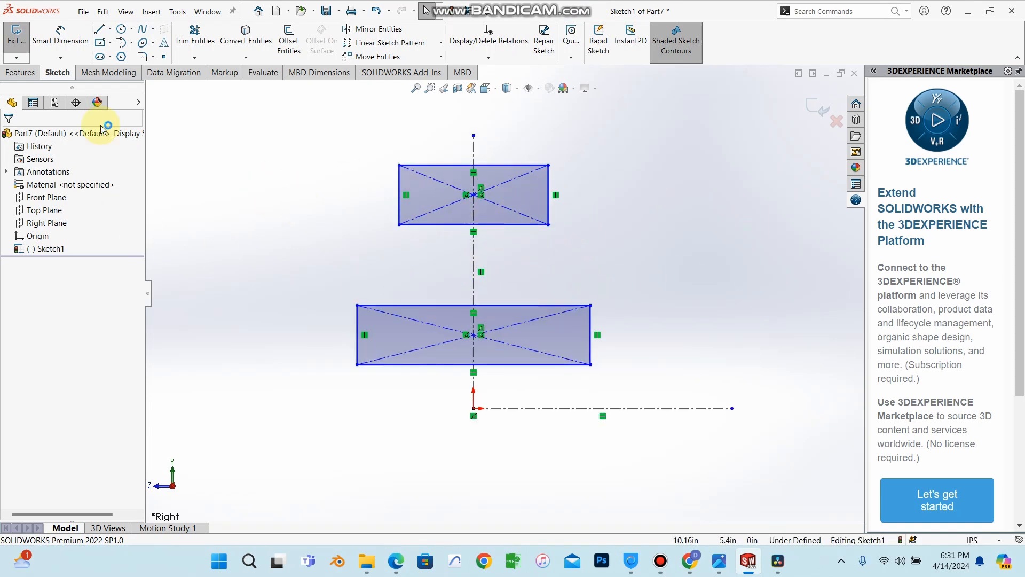
Step: Sketch a corner rectangle about 2.25 in wide and 2.51 in high across the vertical centerline, joining the lower and upper rectangles
click(110, 44)
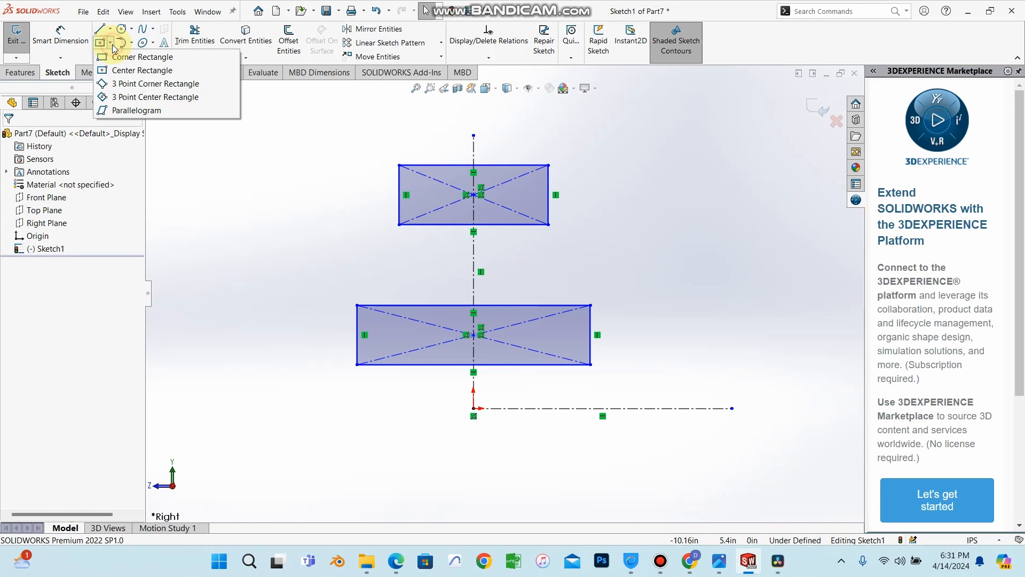
click(142, 57)
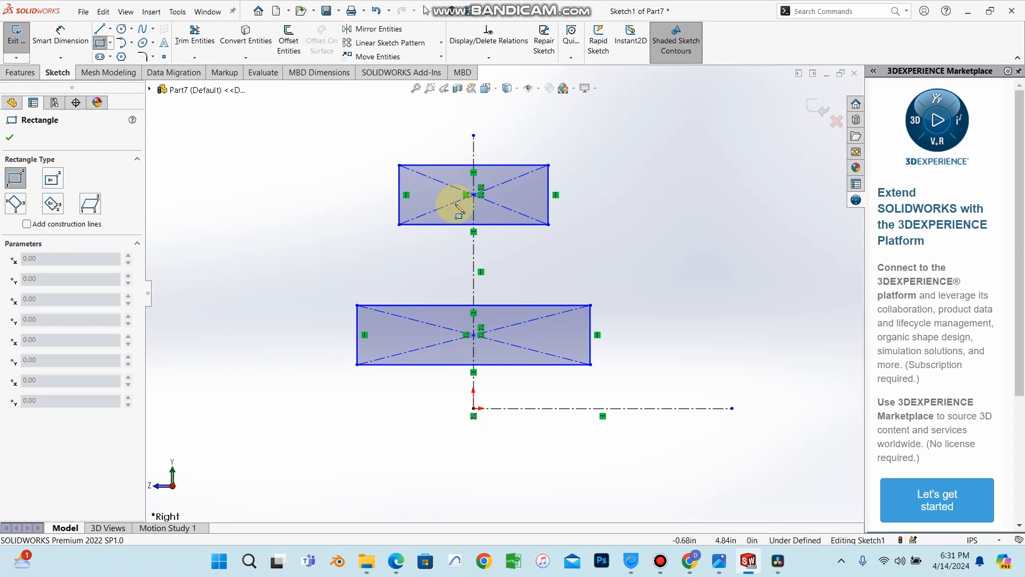
click(435, 305)
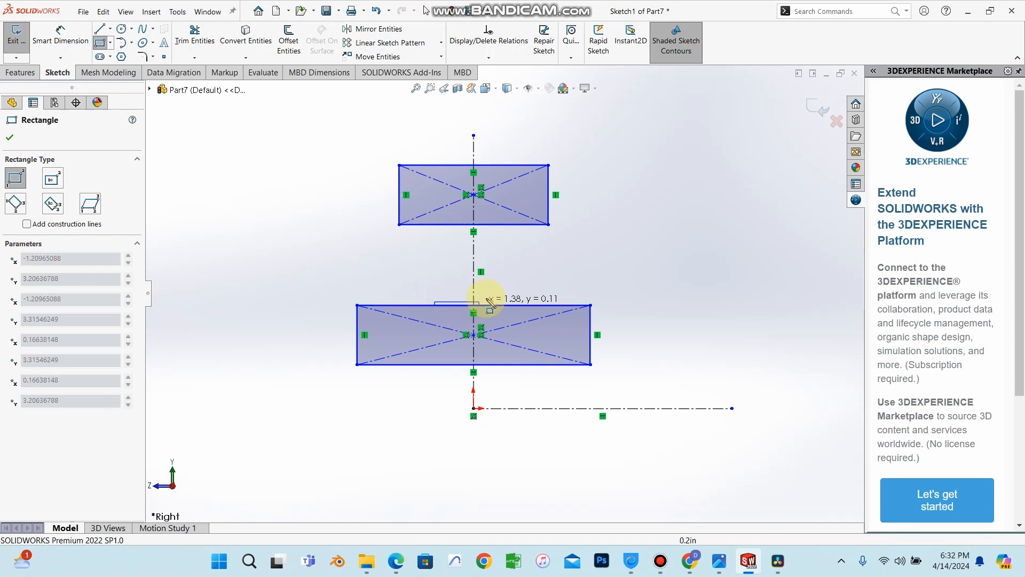
click(507, 225)
right_click(521, 252)
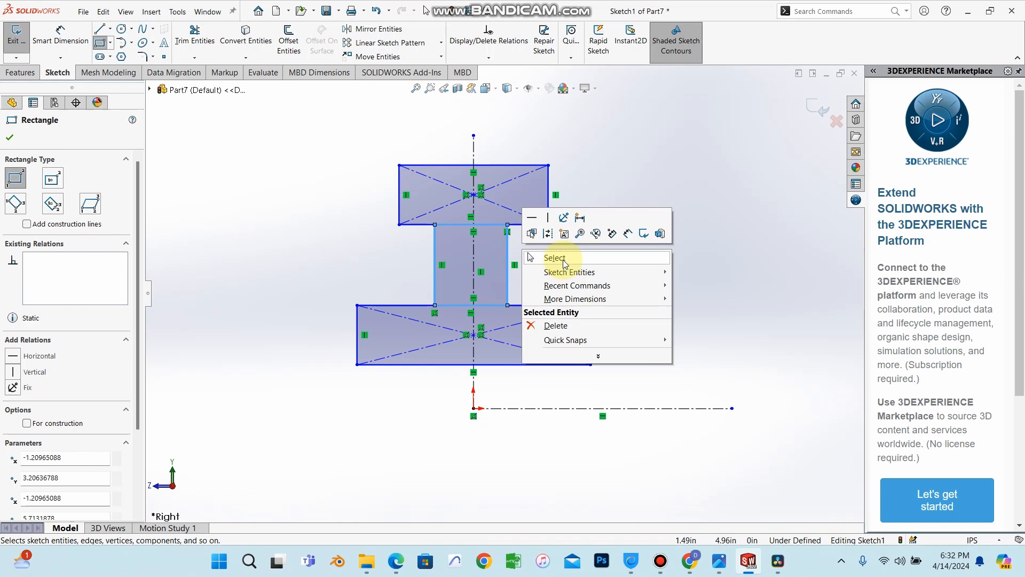
click(563, 260)
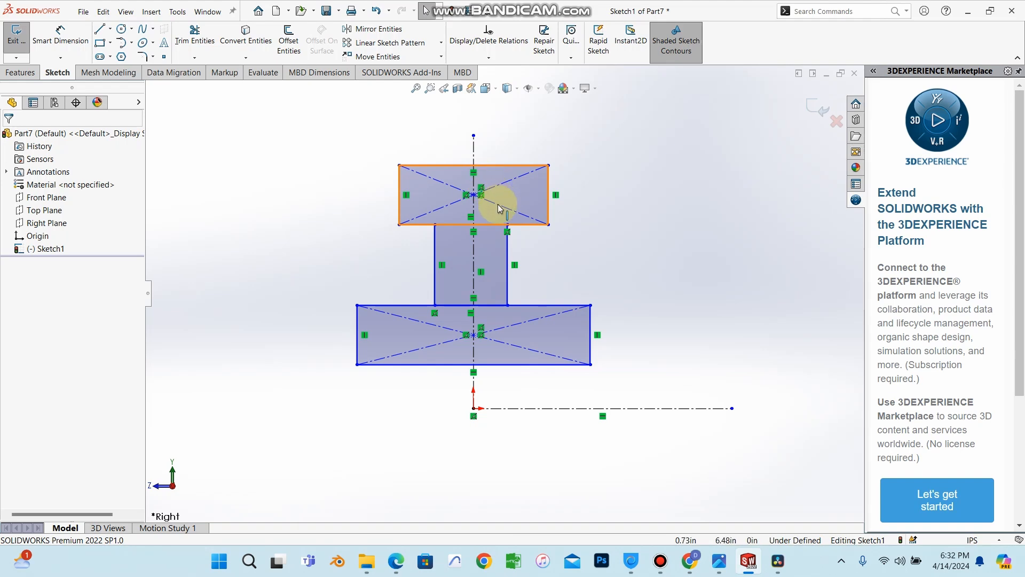
Step: Switch to the textbook PDF in Edge, examine the sketch dimensions in Figure 1.165 on page 54, and return to SOLIDWORKS
click(396, 560)
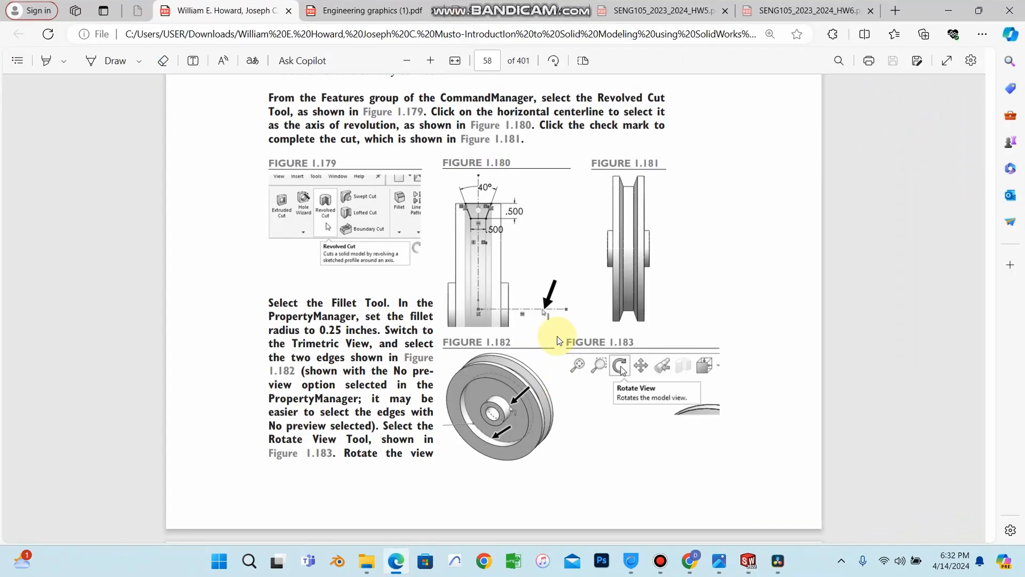
scroll(558, 340, up, 20)
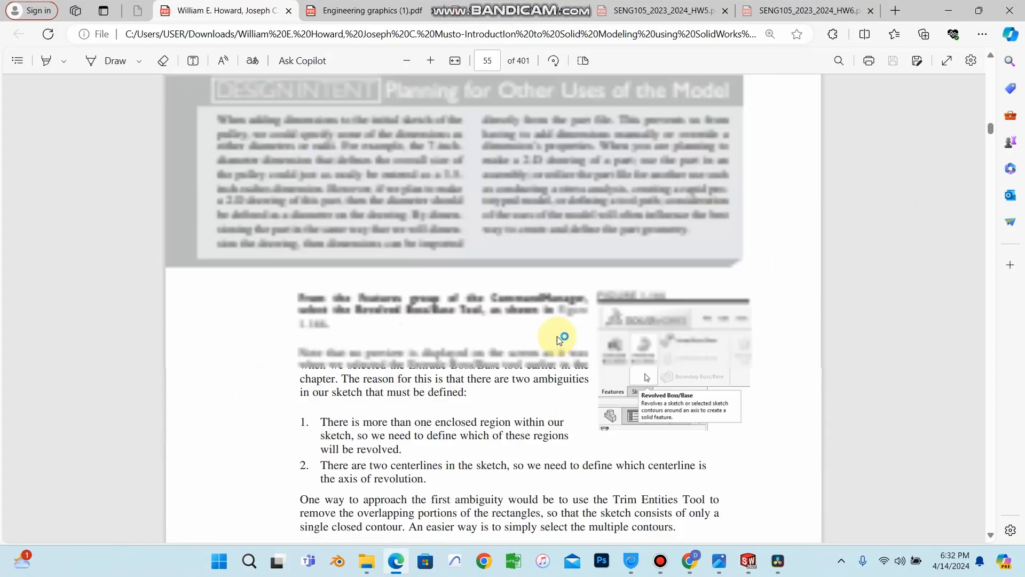
scroll(556, 335, up, 10)
scroll(556, 335, down, 4)
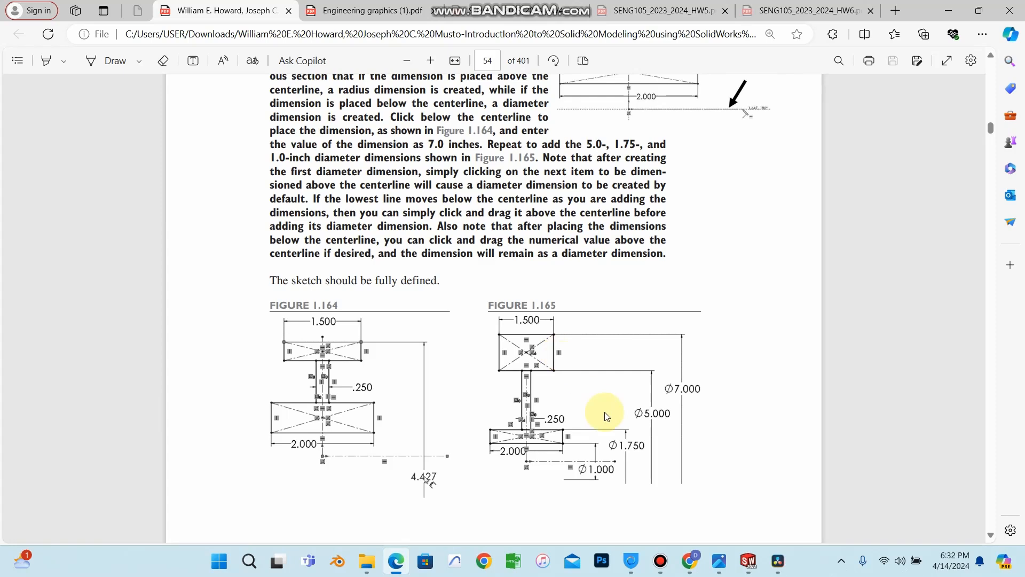
ctrl+scroll(604, 411, up, 6)
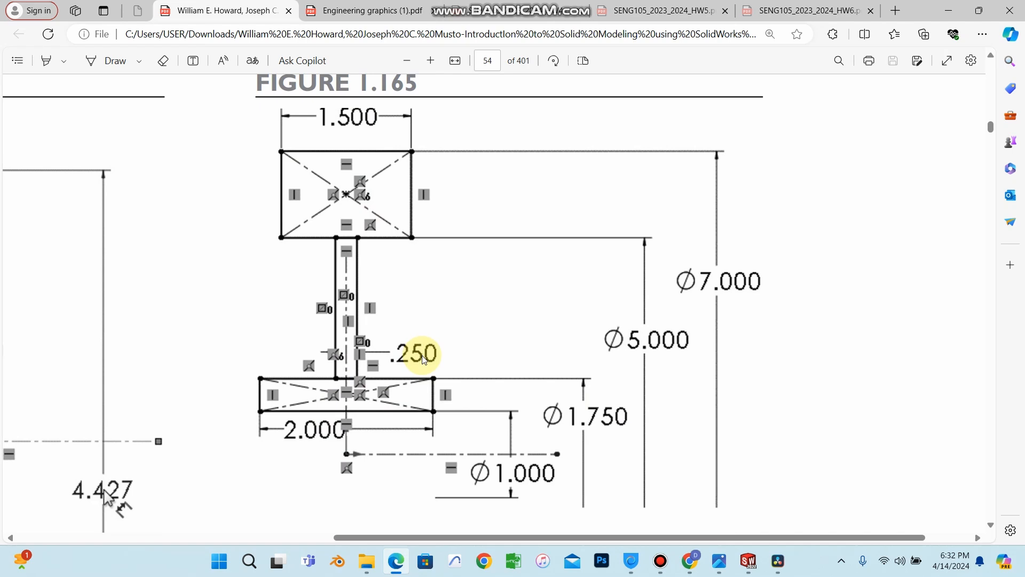
click(948, 10)
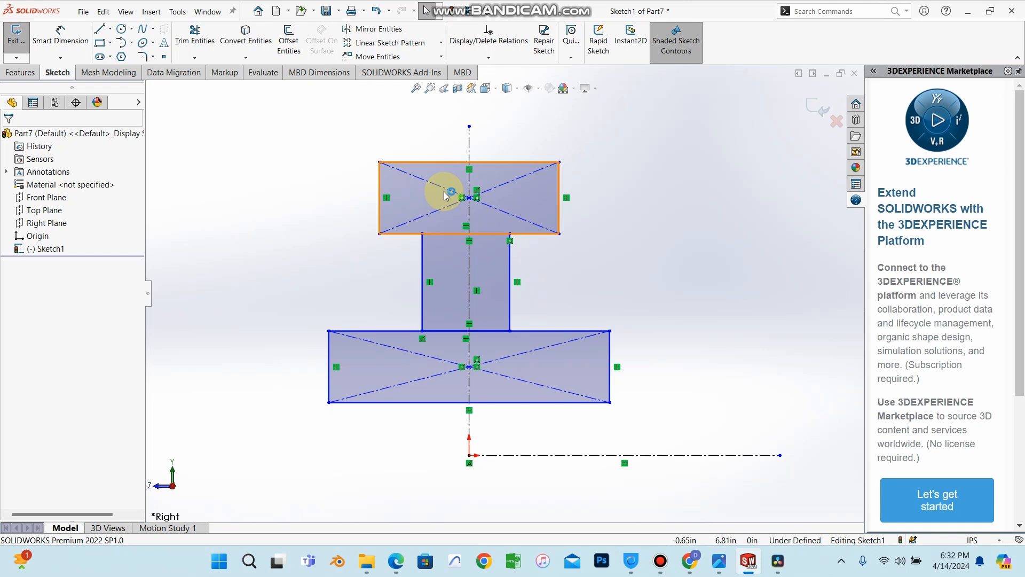
Step: Make the two vertical sides of the middle rectangle symmetric about the vertical centerline
click(510, 268)
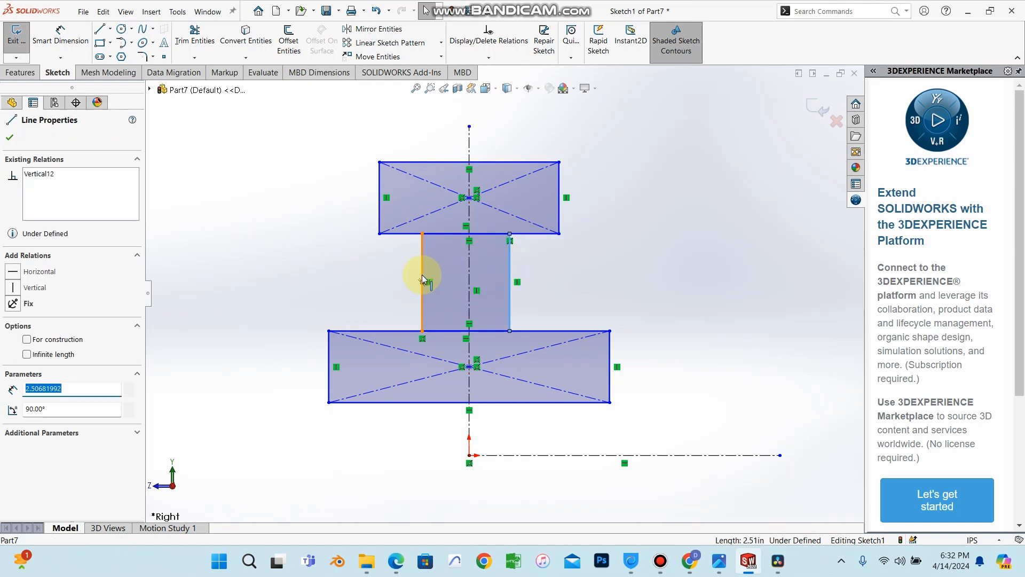
ctrl+click(468, 268)
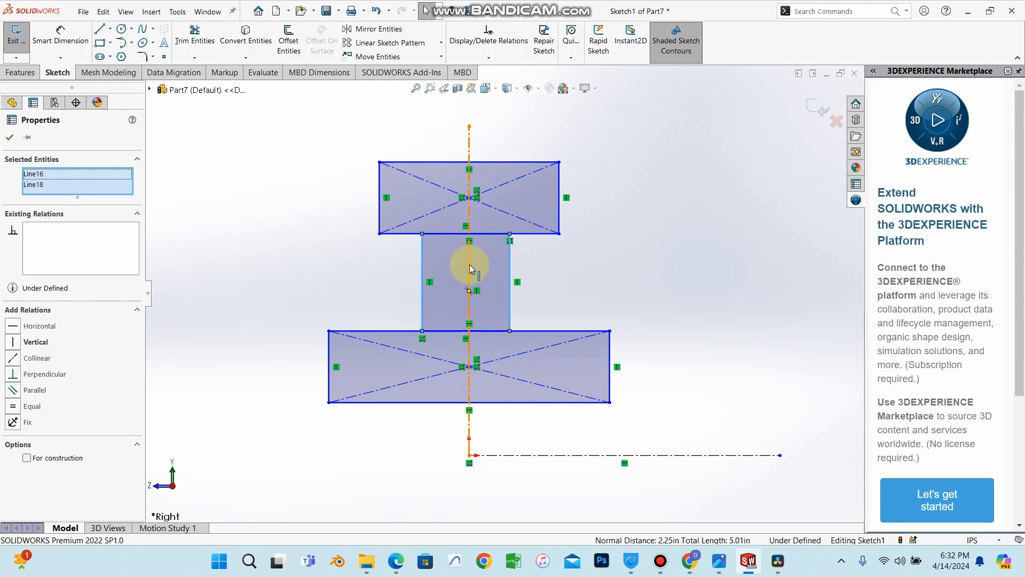
ctrl+click(469, 264)
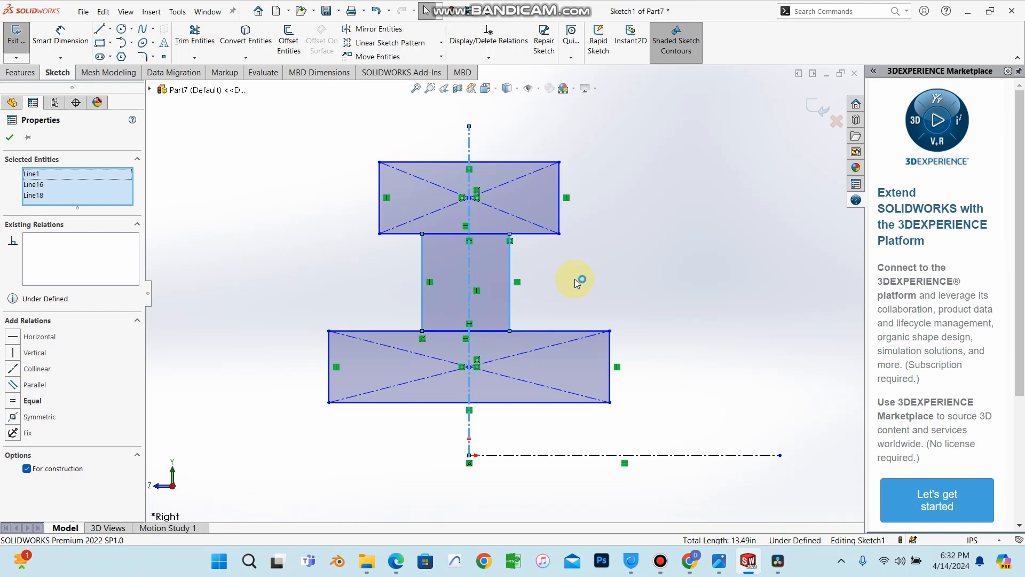
click(13, 417)
click(10, 137)
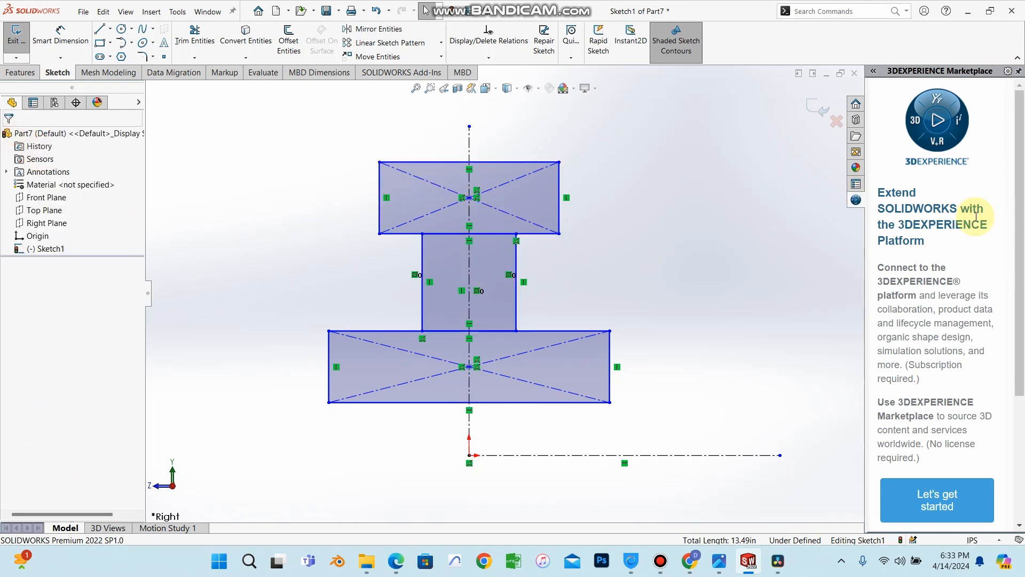
Step: Dimension the upper rectangle's width above its top edge and set it to 1.5 in
click(76, 38)
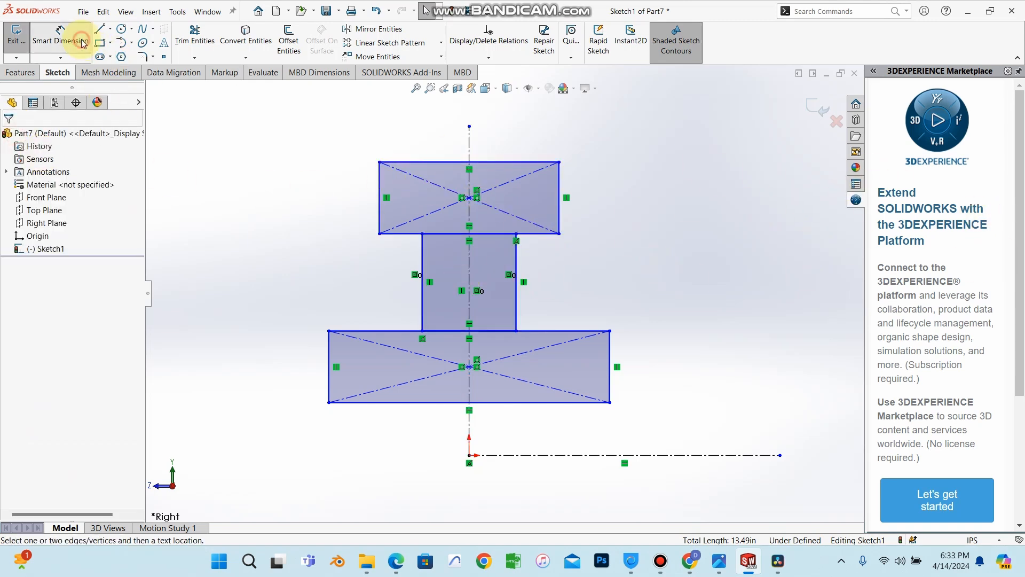
click(493, 163)
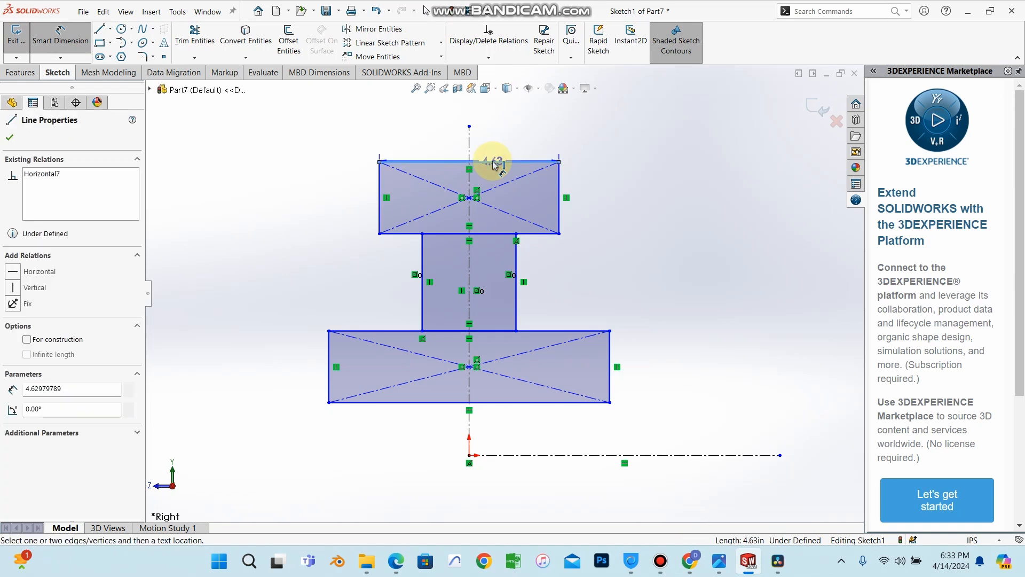
click(496, 135)
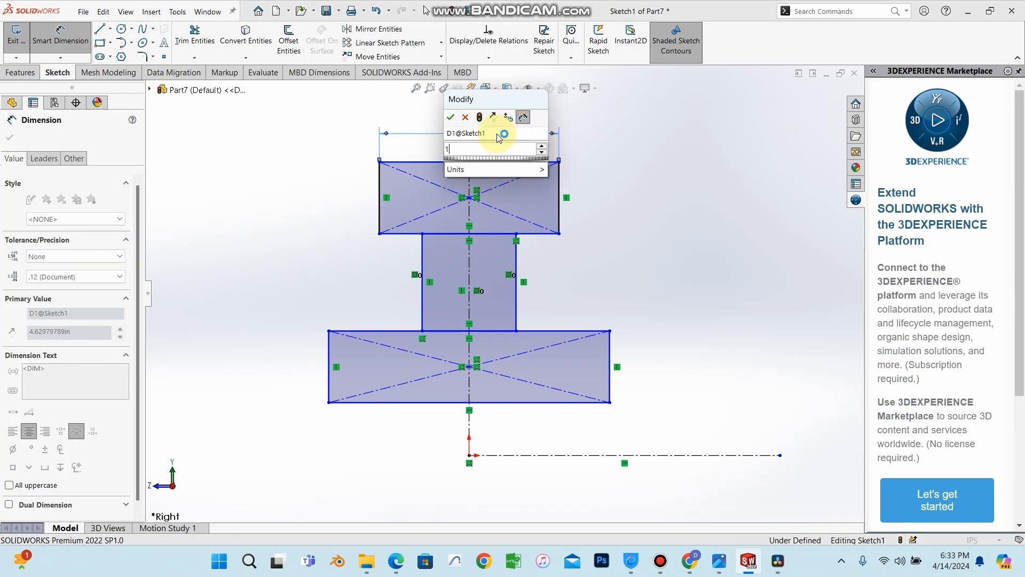
text(1.5)
key(Return)
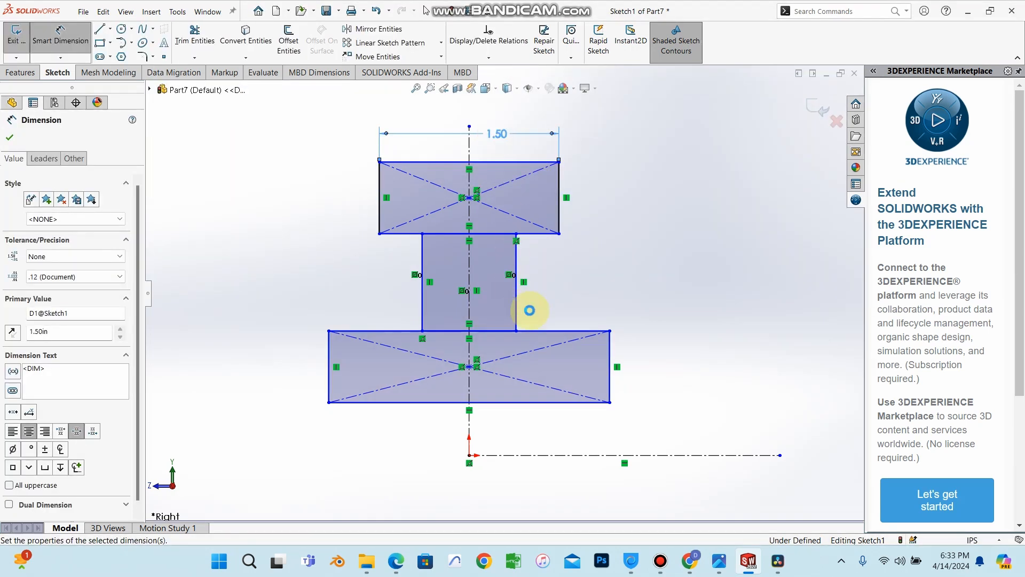
Step: Consult Figure 1.165 in the textbook PDF and dimension the lower rectangle's width below its bottom edge as 2.0 in
click(395, 562)
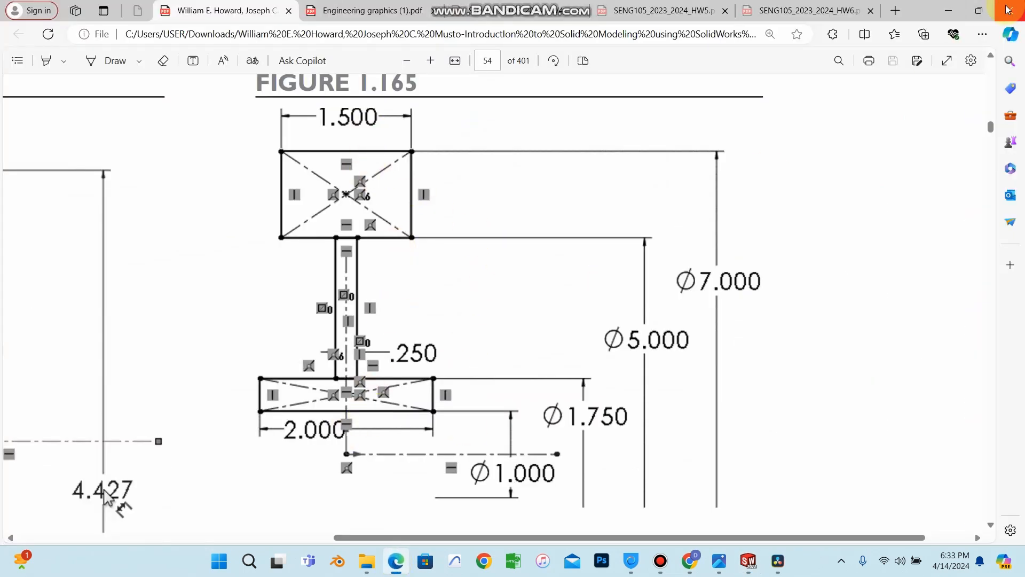
click(951, 11)
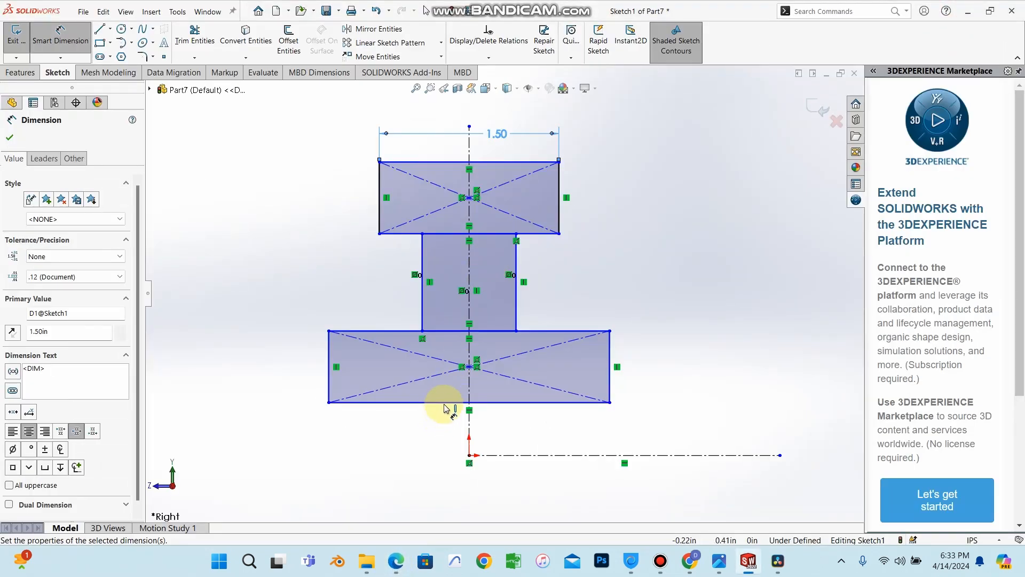
click(444, 464)
click(446, 468)
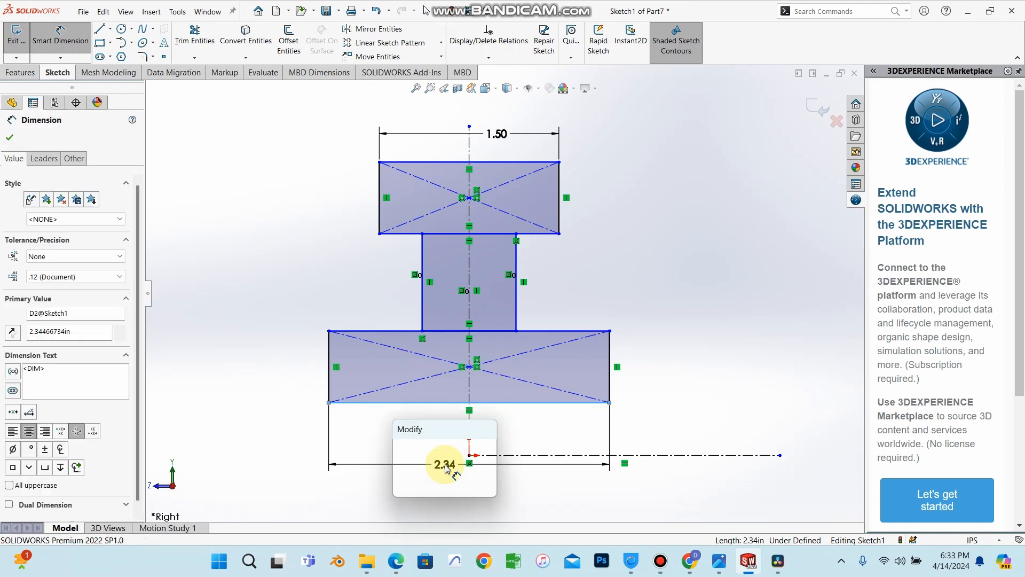
text(2.0)
key(Return)
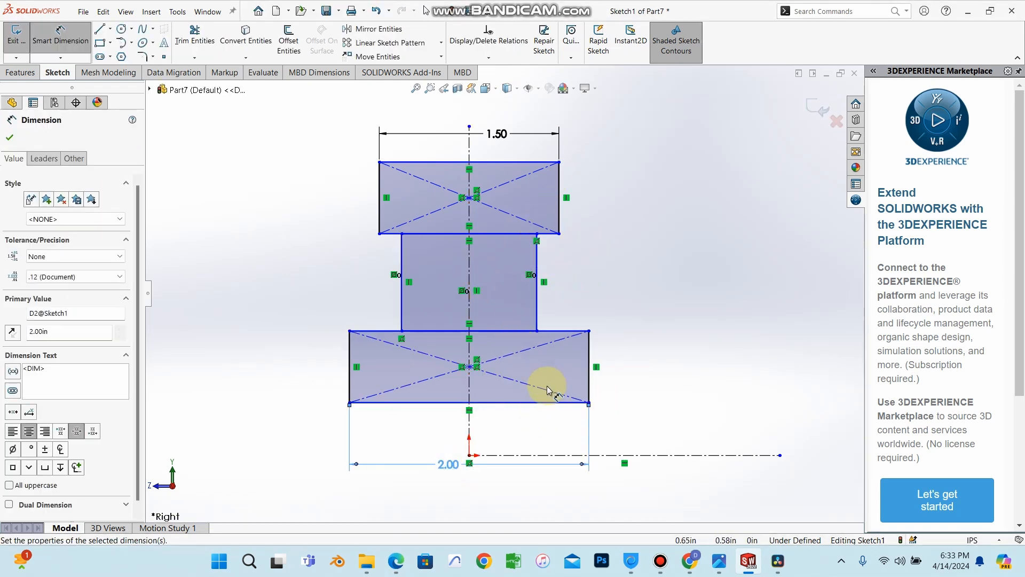
Step: Check the middle rectangle's width in Figure 1.165 of the textbook PDF and return to SOLIDWORKS
click(395, 561)
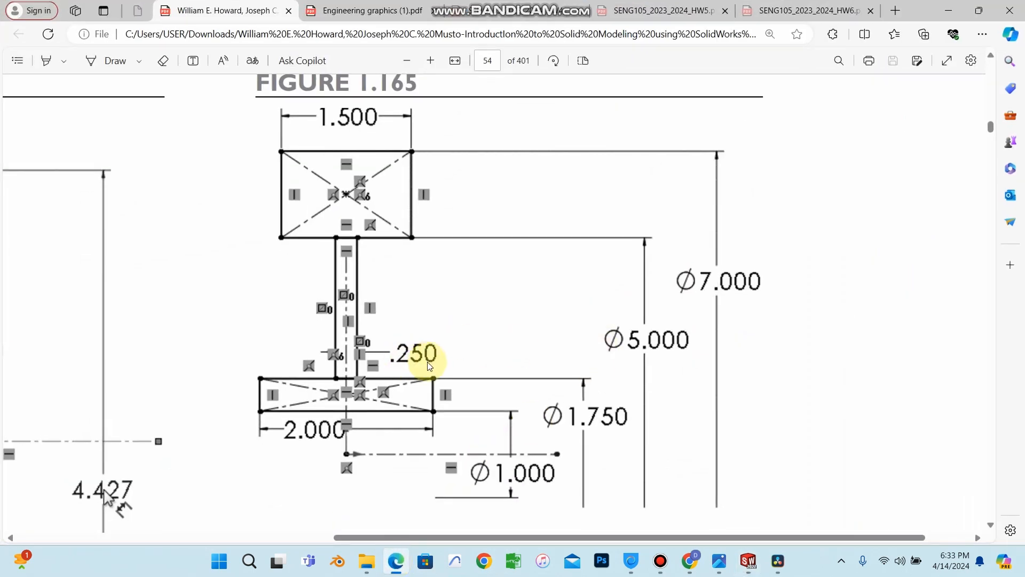
click(951, 11)
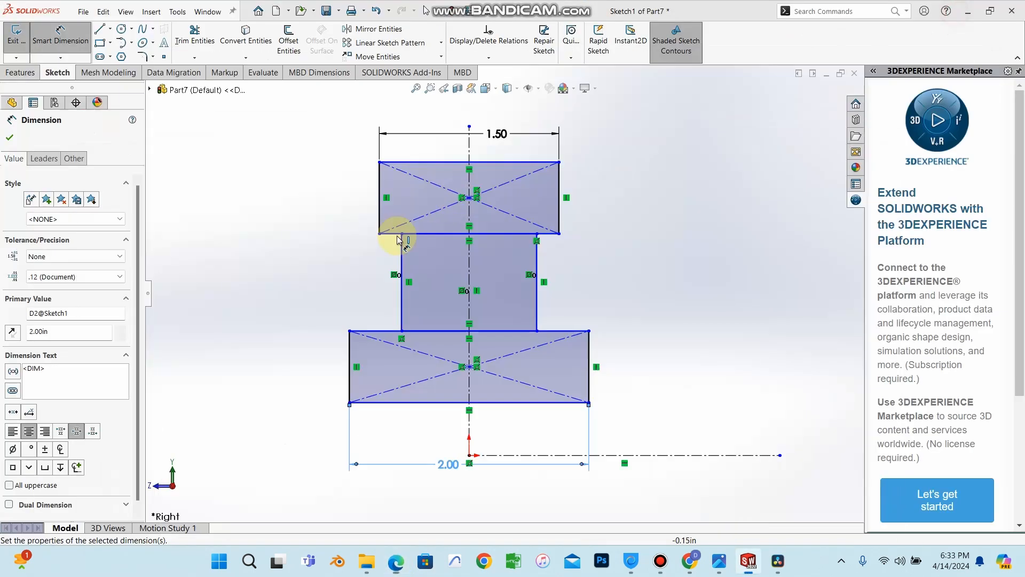
click(537, 286)
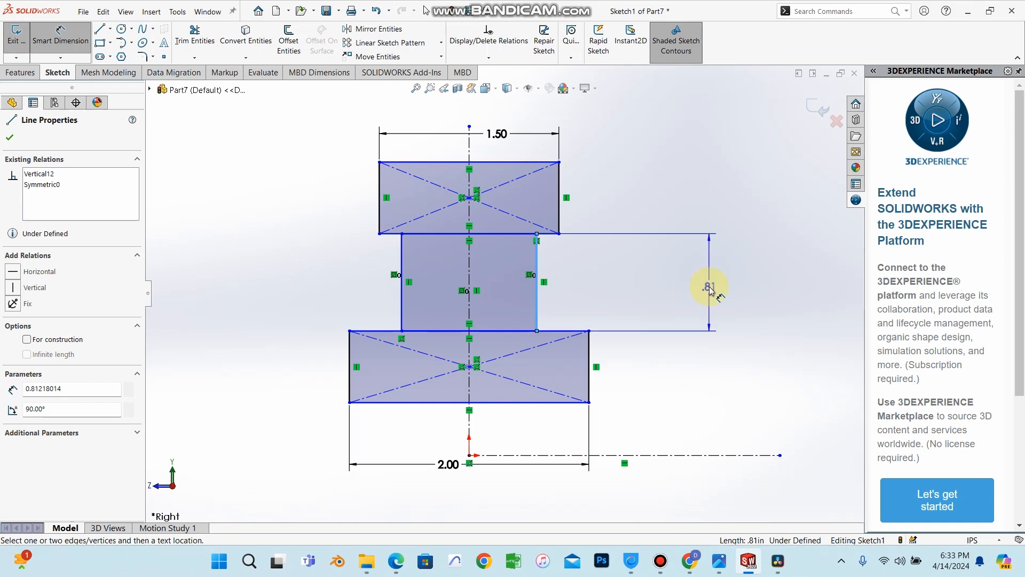
key(Escape)
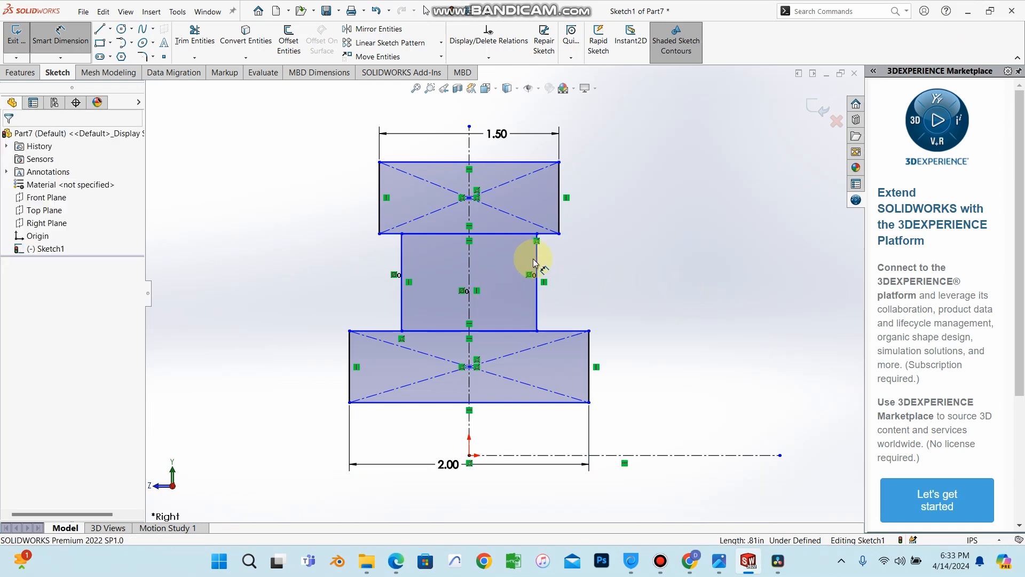
click(538, 301)
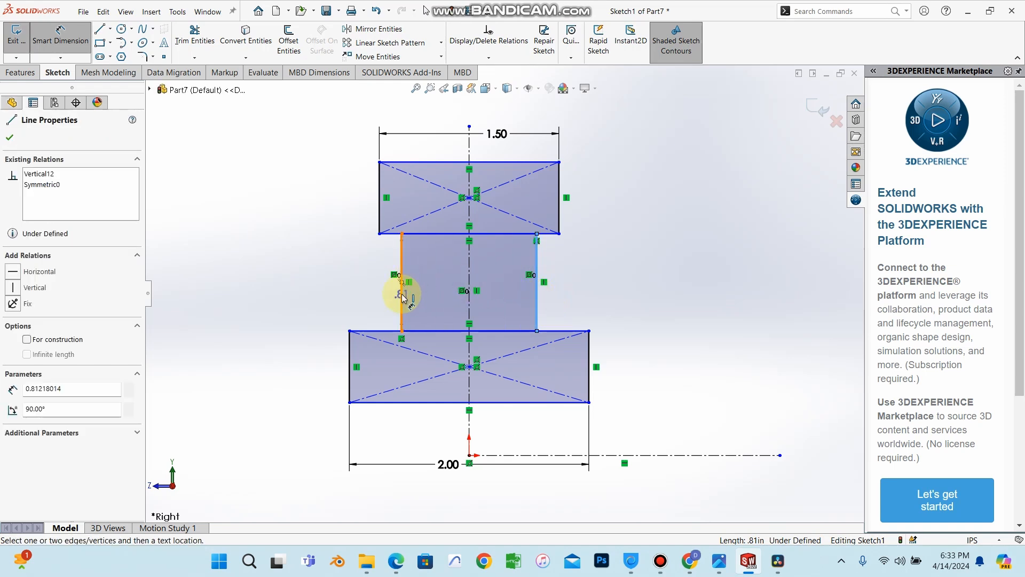
click(402, 297)
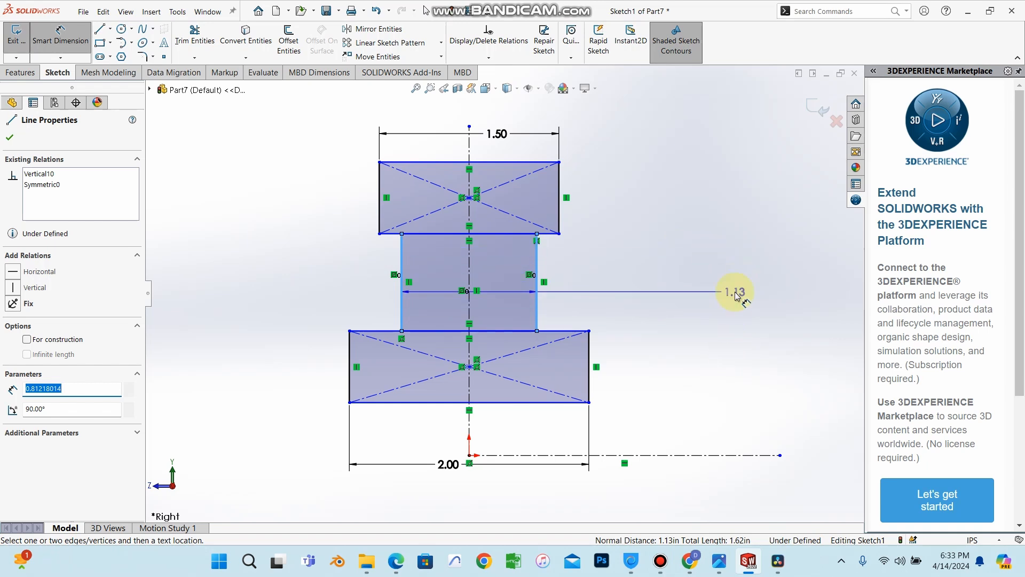
key(Escape)
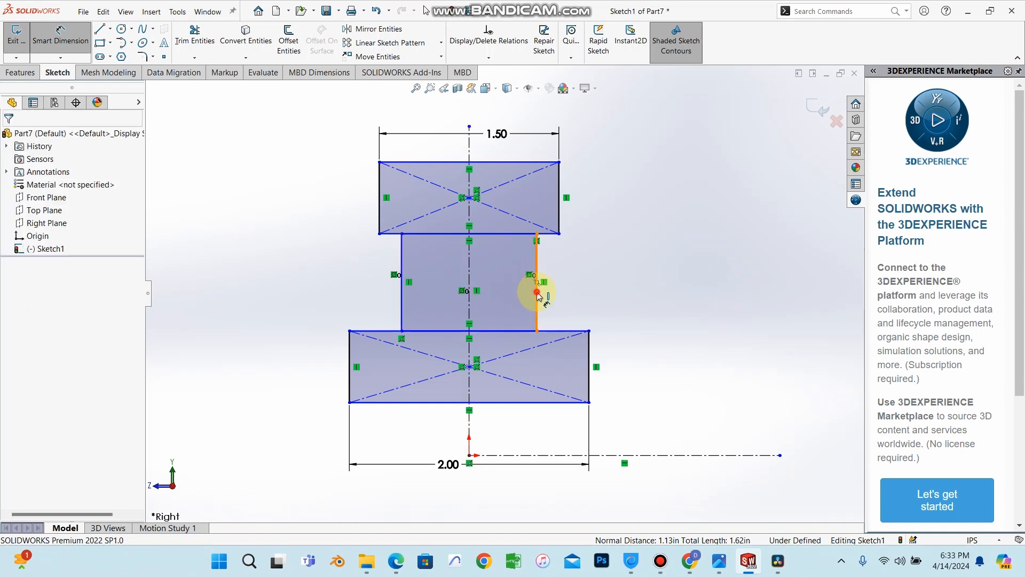
click(537, 294)
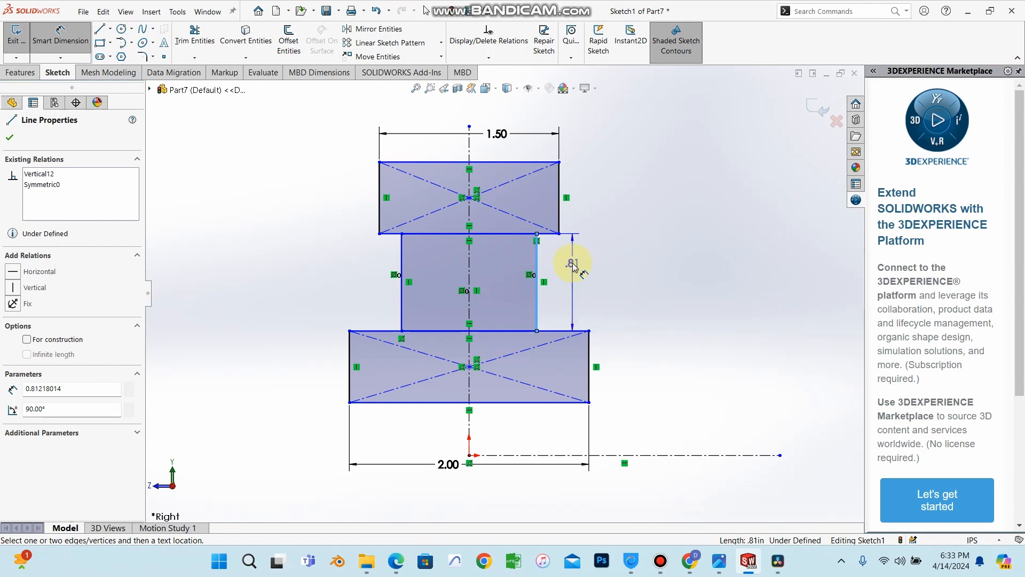
key(Escape)
Step: Dimension the distance between the two vertical sides of the middle rectangle and set it to 0.250 in
click(537, 288)
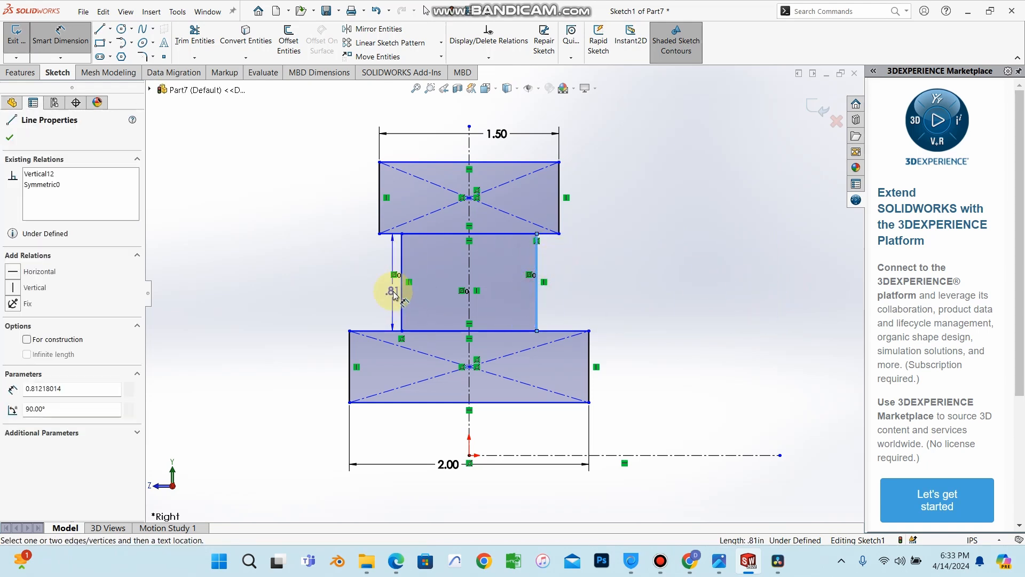
click(401, 295)
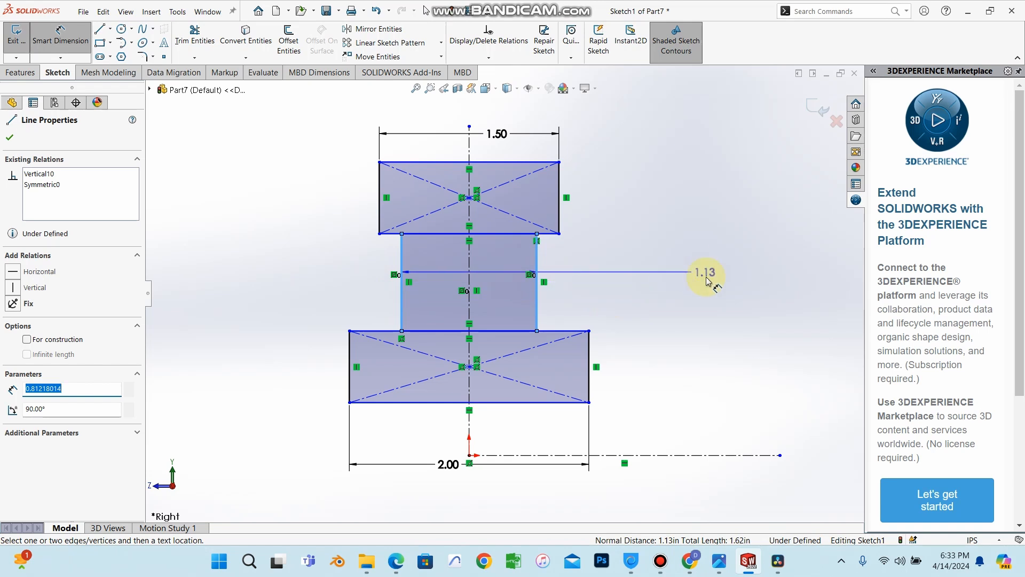
click(718, 287)
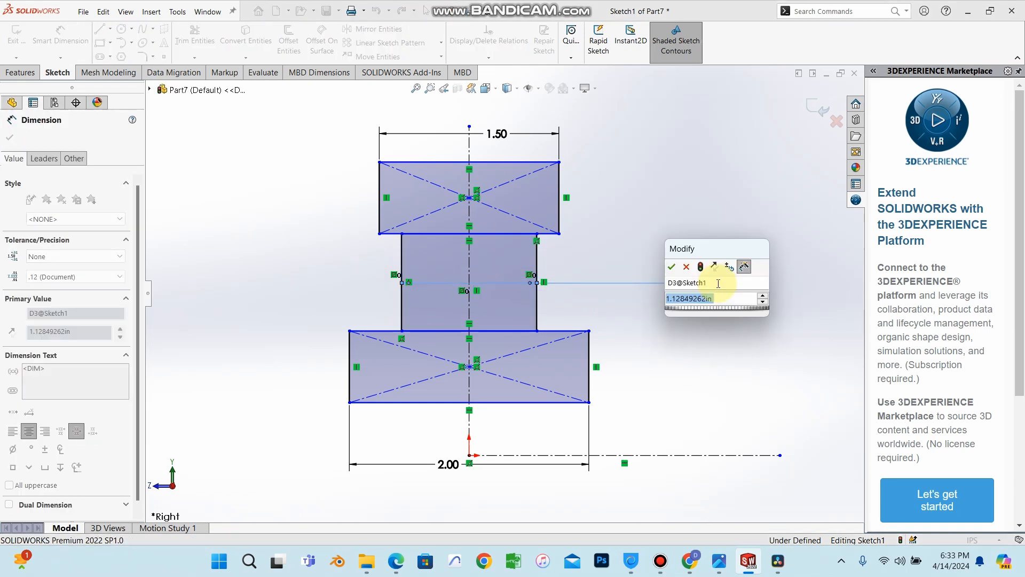
text(0.375)
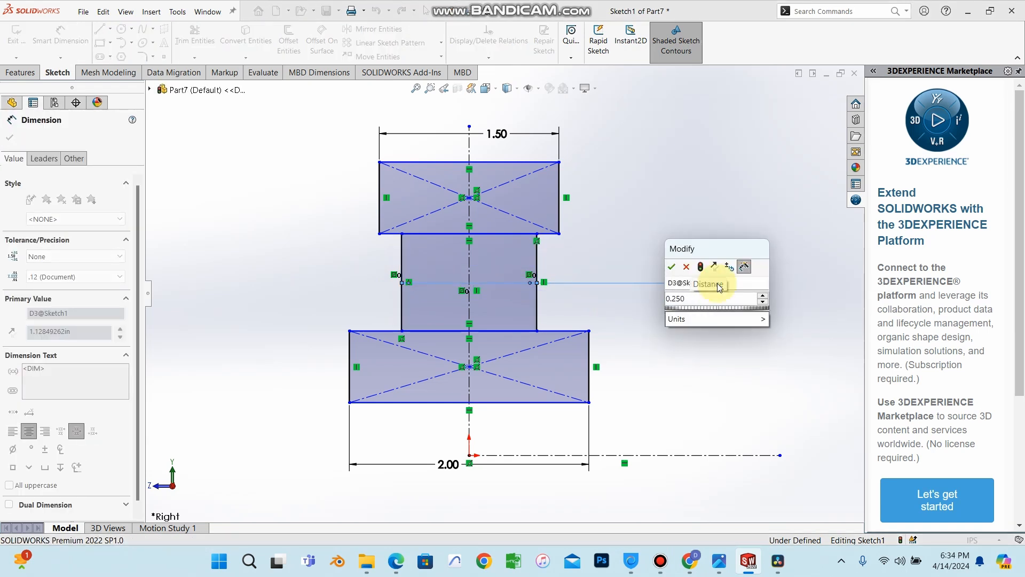
key(Return)
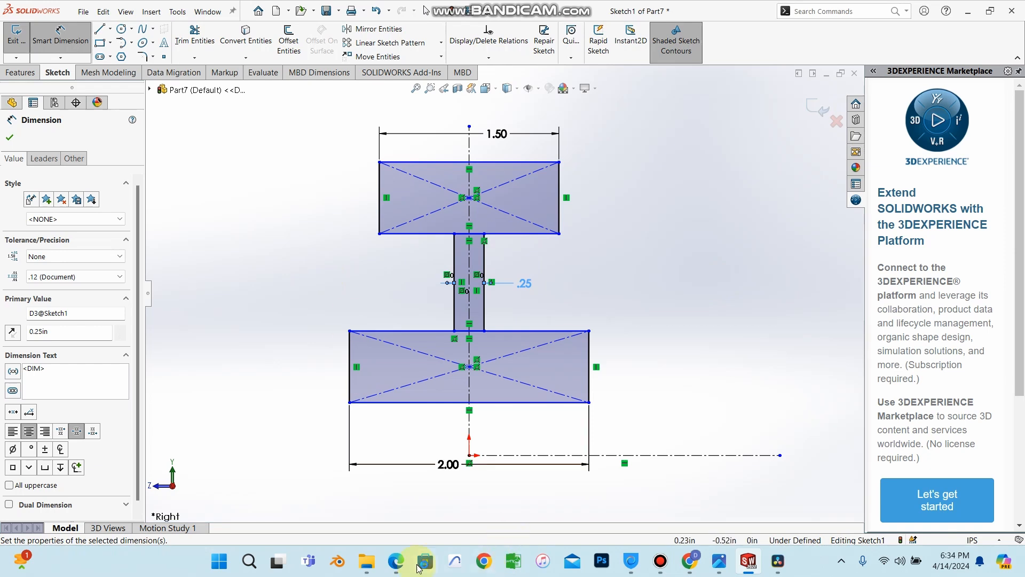
Step: Switch to the textbook PDF, examine the diameter dimensions in Figure 1.165, and return to SOLIDWORKS
click(406, 560)
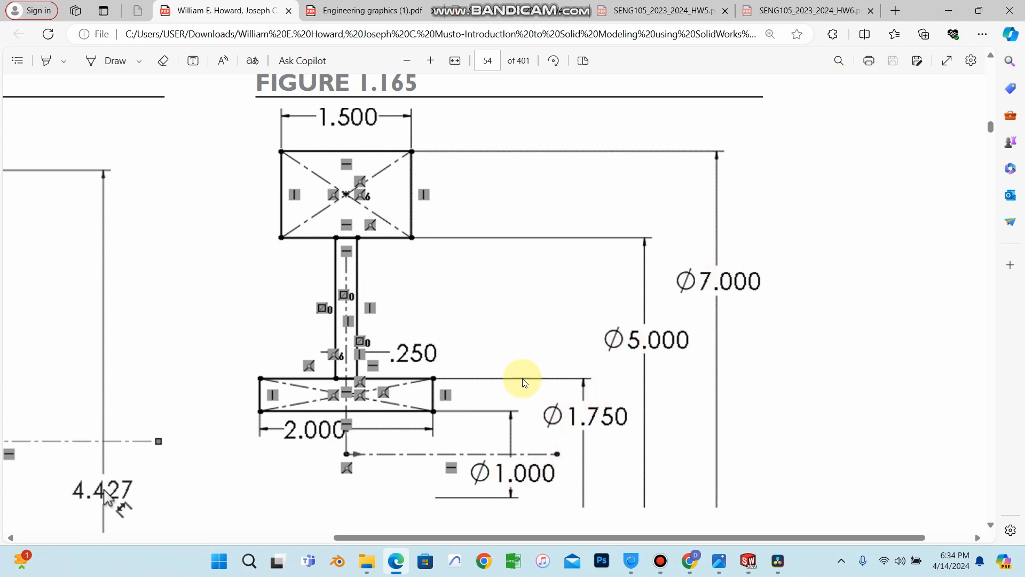
scroll(523, 384, down, 3)
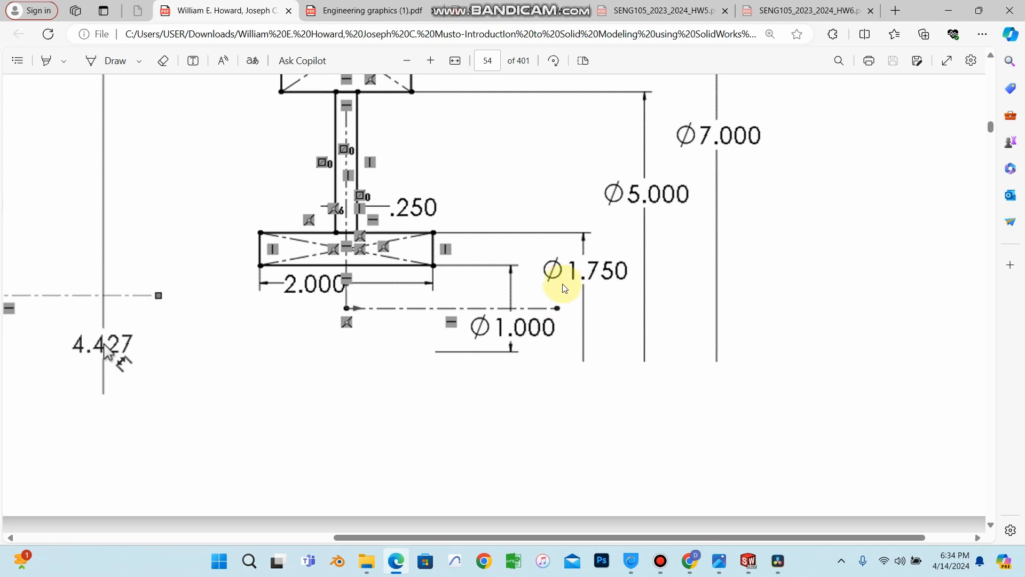
scroll(417, 166, up, 1)
click(412, 170)
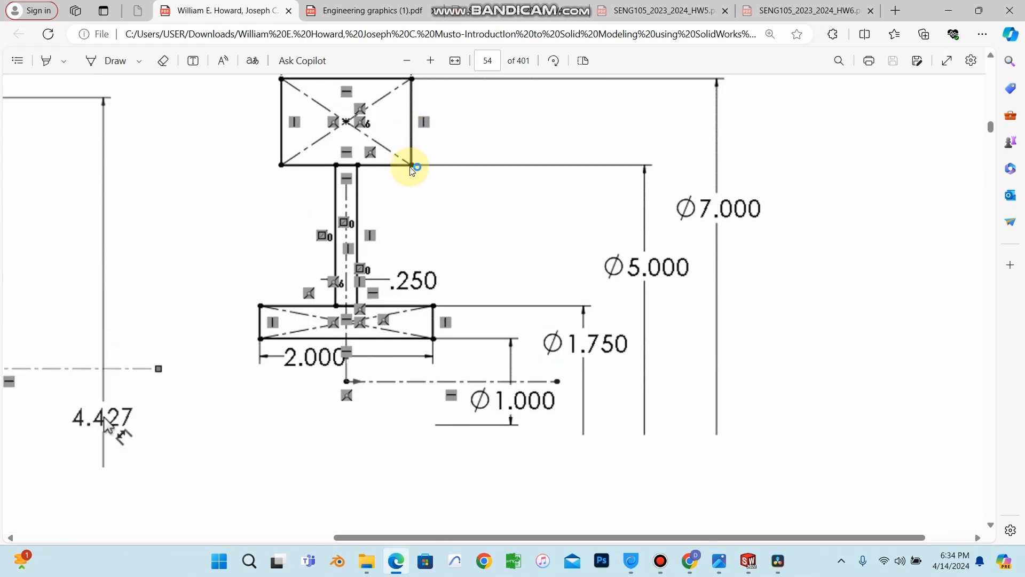
click(628, 382)
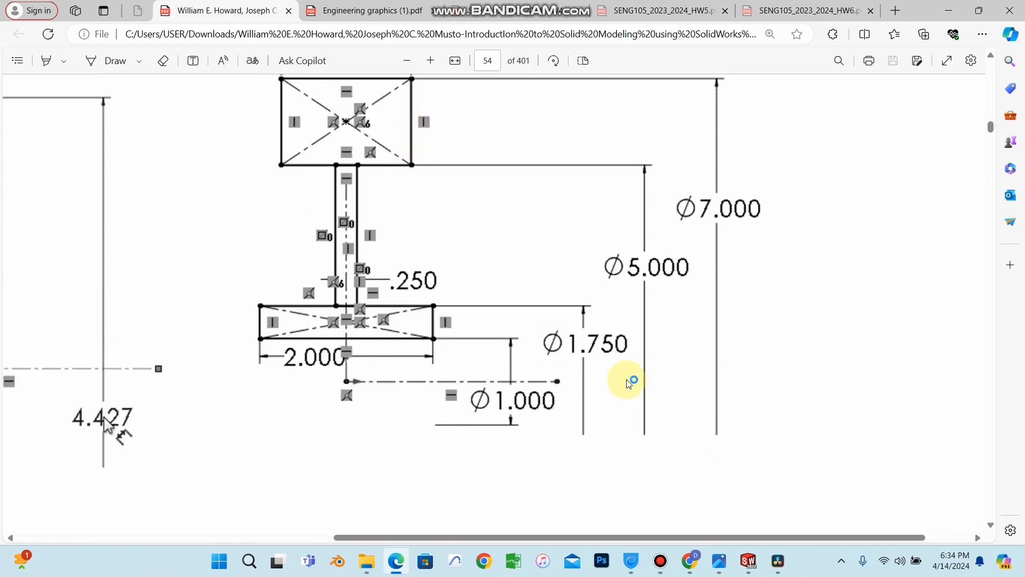
click(683, 418)
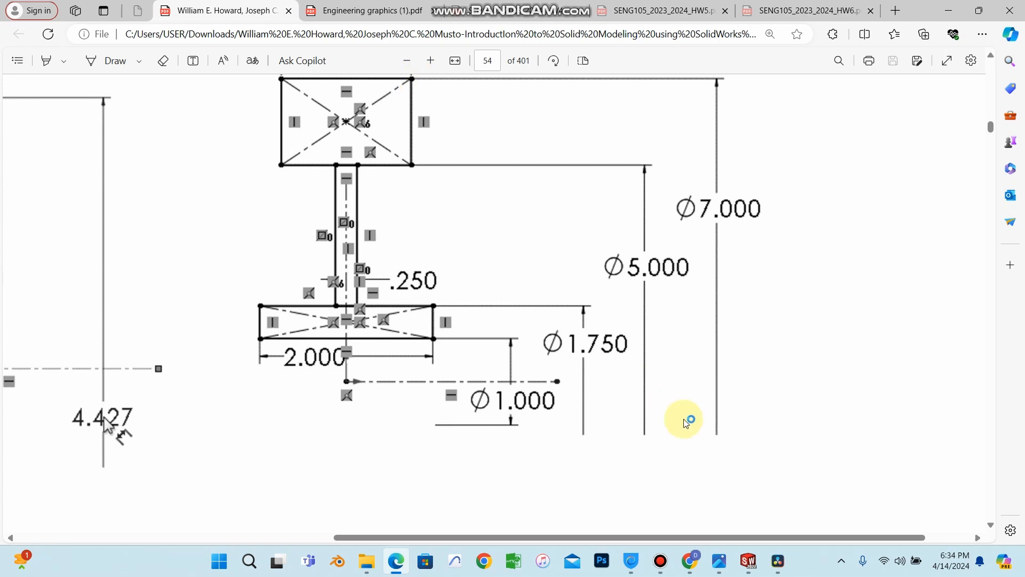
click(941, 14)
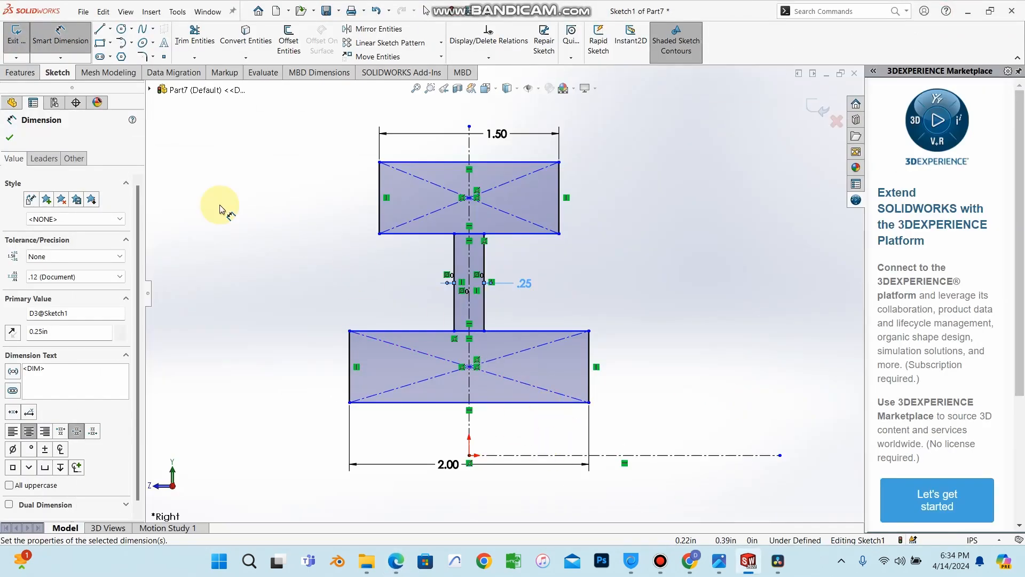
Step: Dimension the doubled distance across the horizontal centerline from the lower rectangle's bottom-right corner and set it to 1.00 in
click(12, 138)
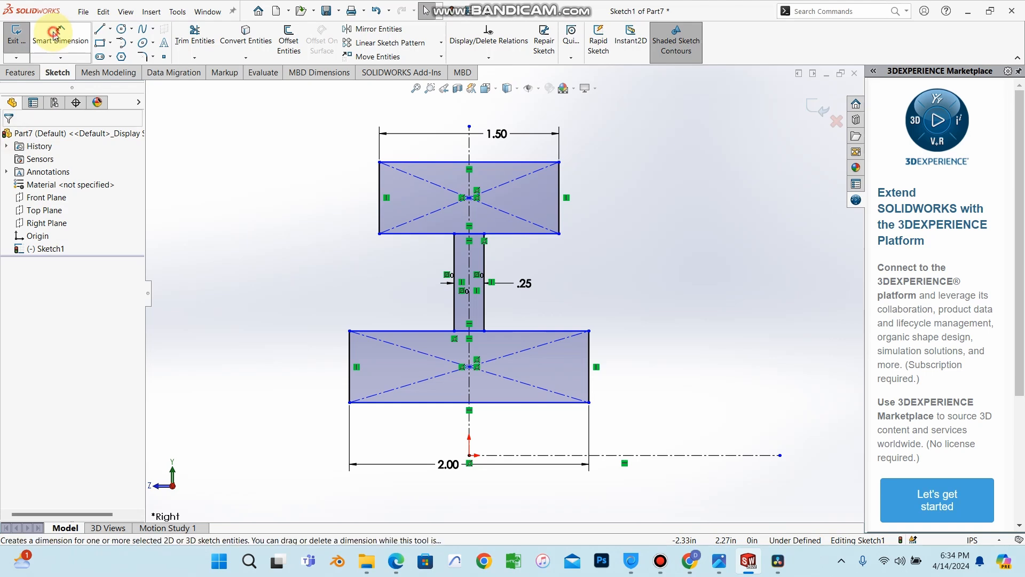
click(60, 35)
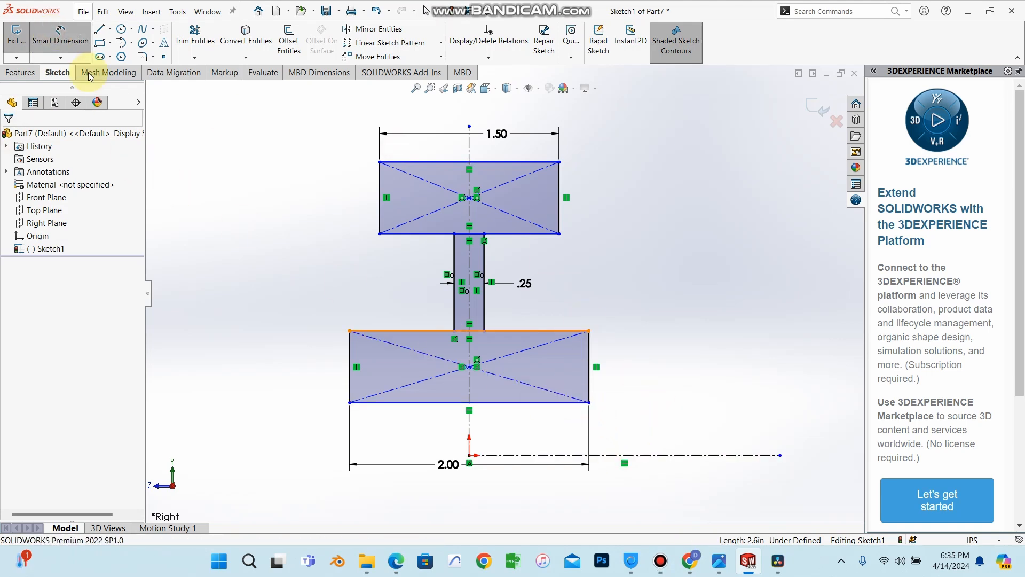
click(589, 401)
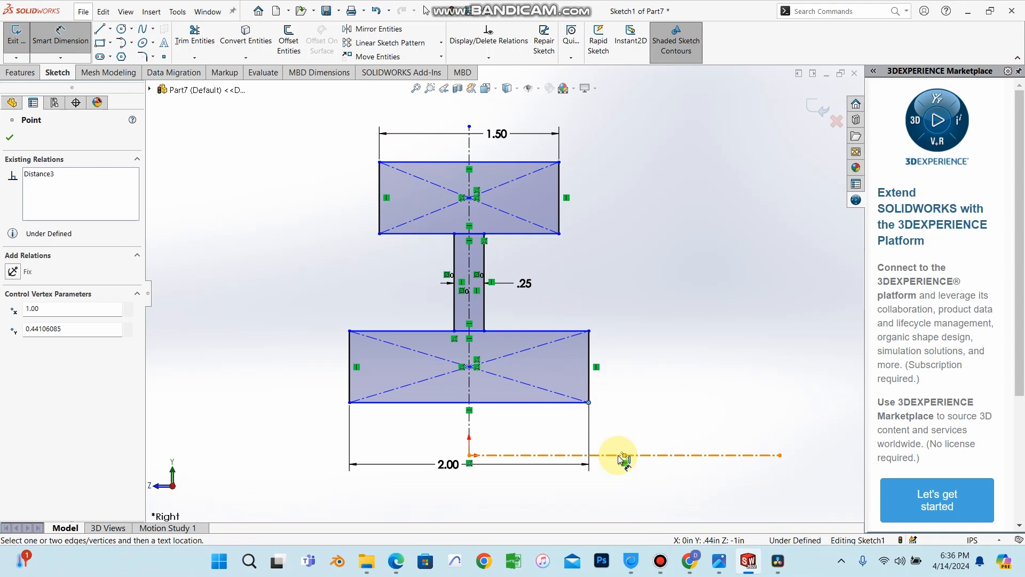
click(621, 455)
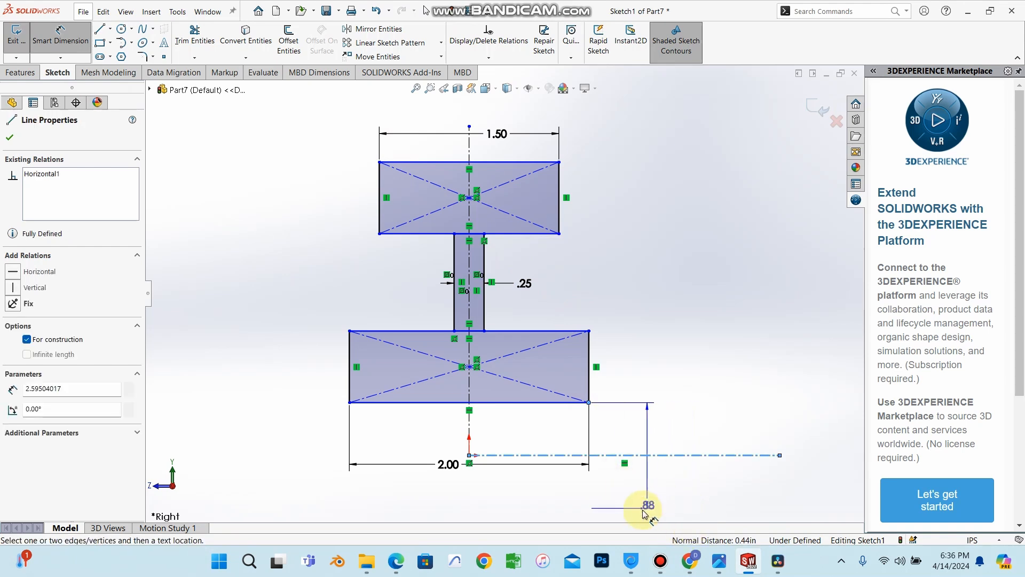
scroll(647, 508, down, 2)
scroll(638, 497, up, 2)
click(618, 457)
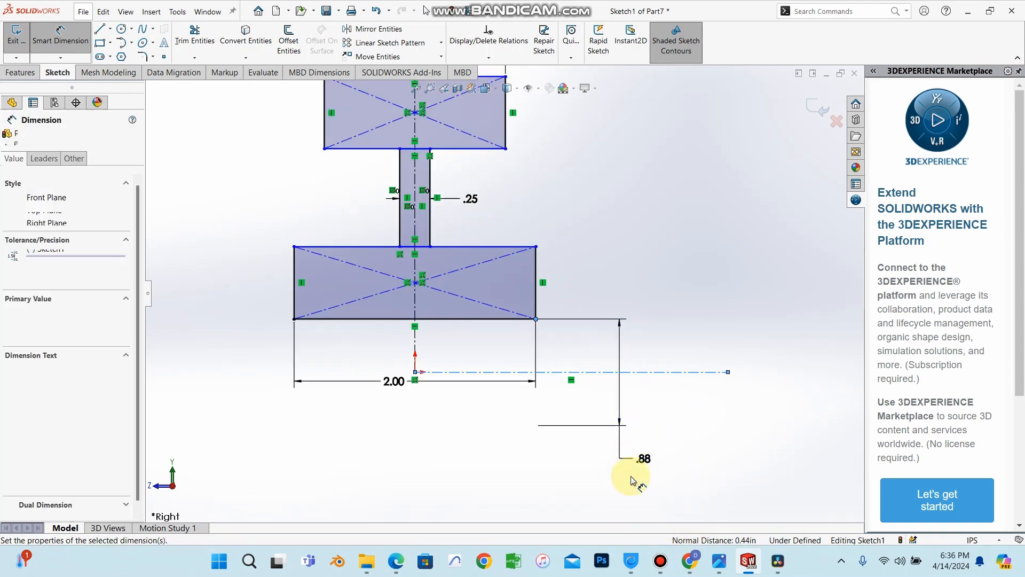
text(1.00in)
key(Return)
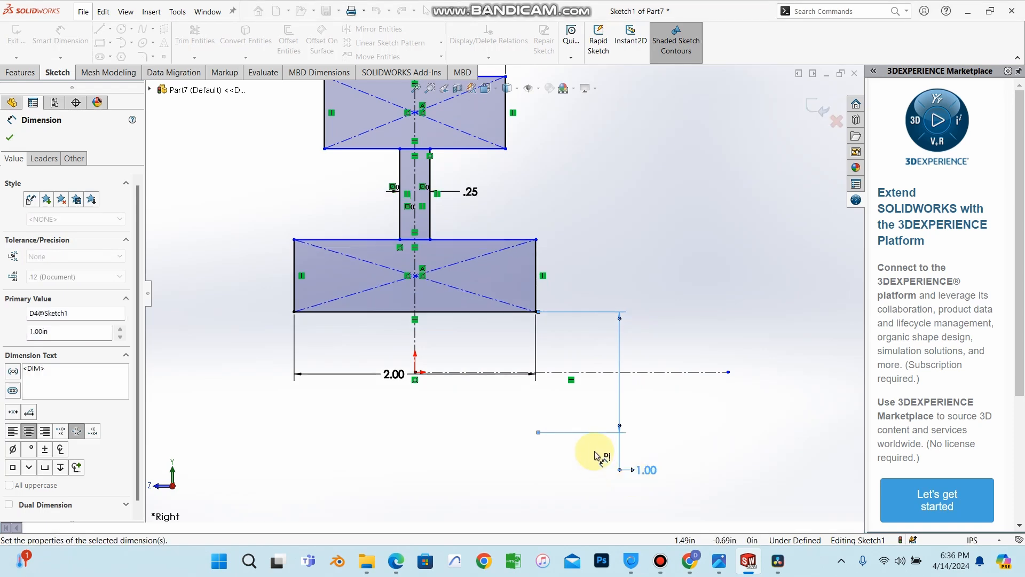
Step: Dimension the lower rectangle's top-right corner as a diameter about the horizontal centerline, consult Figure 1.165 in the PDF, and set it to 1.7 in
click(536, 240)
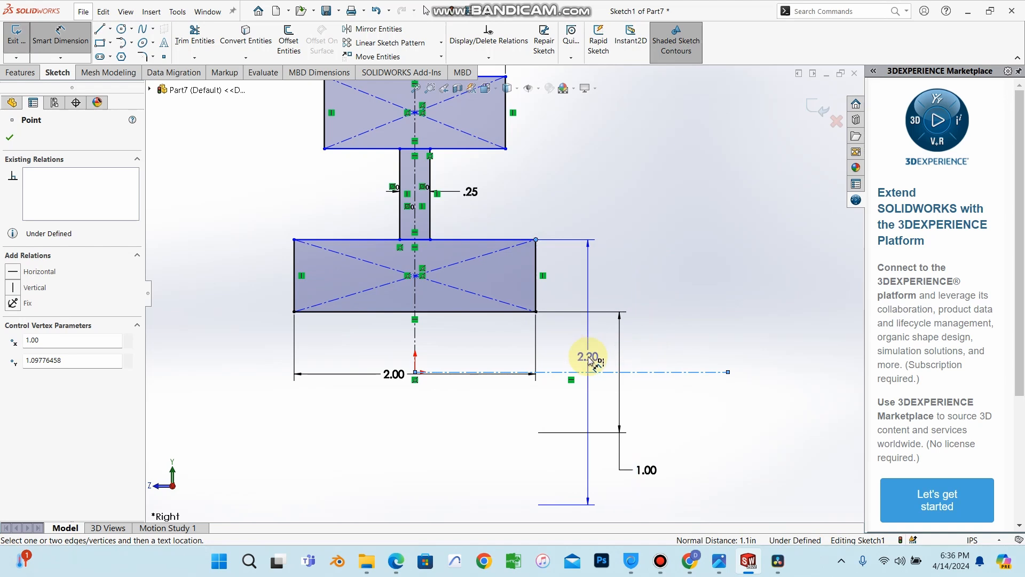
key(Escape)
click(536, 240)
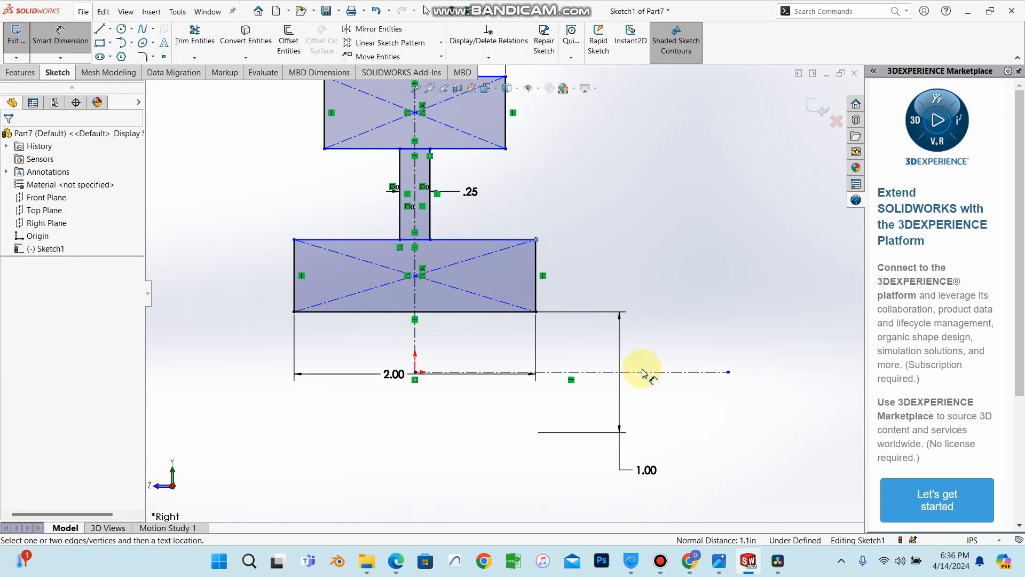
click(647, 371)
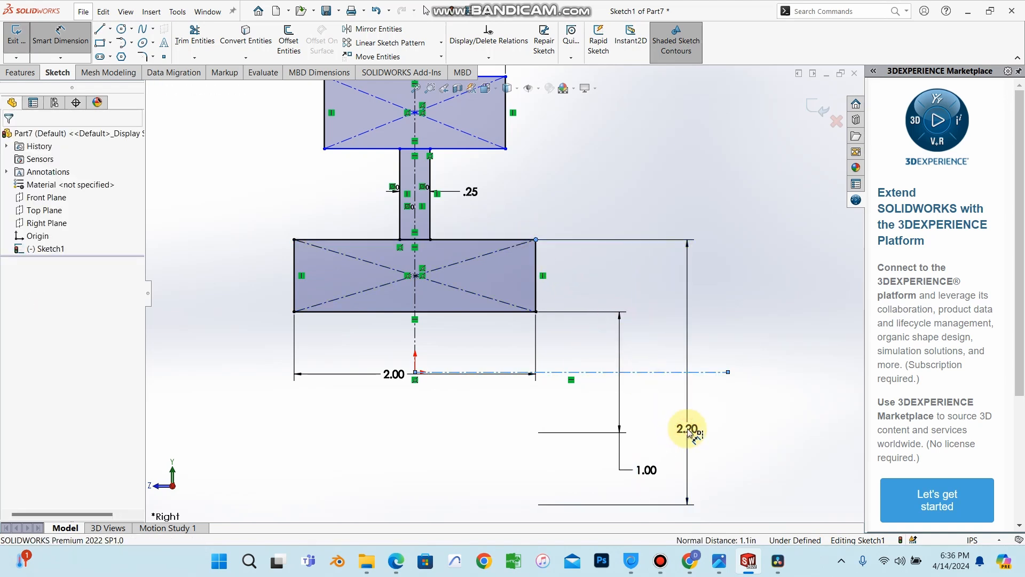
click(687, 431)
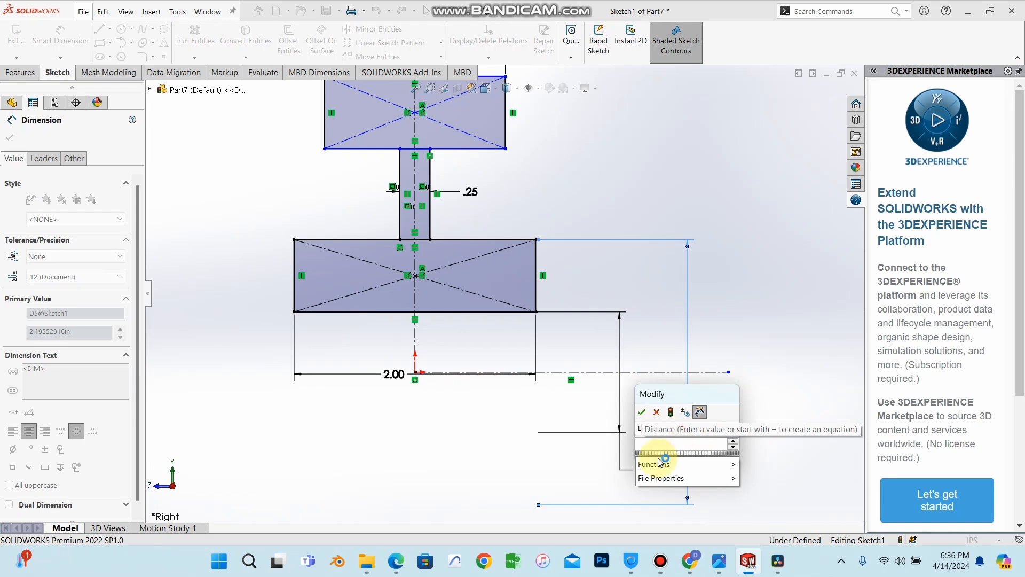
key(alt+Tab)
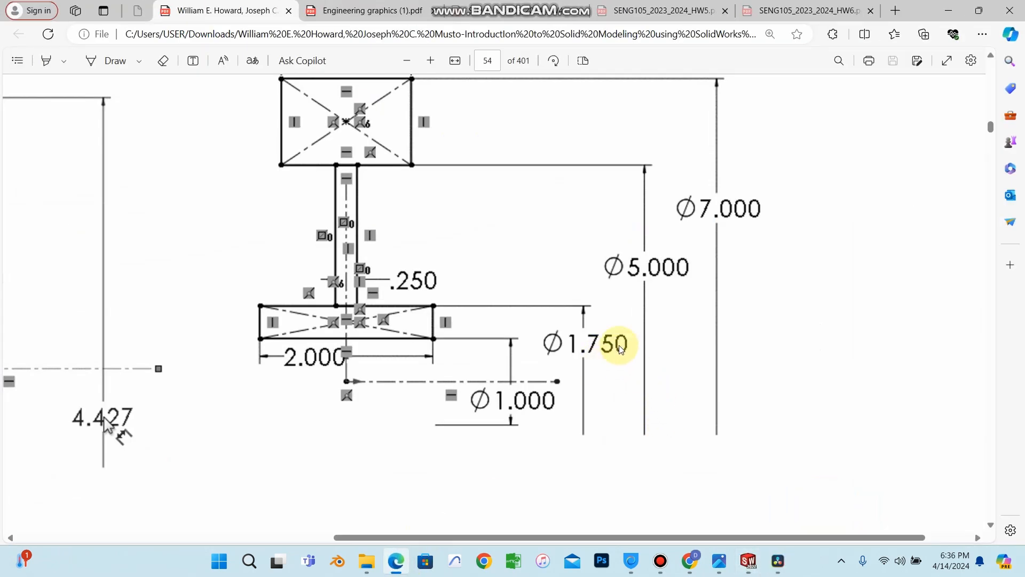
click(948, 10)
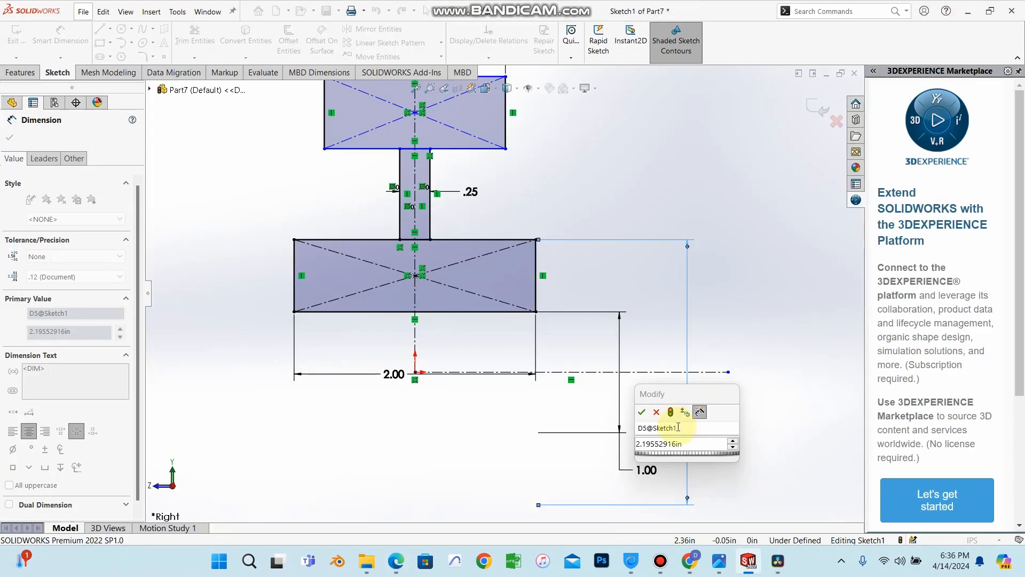
click(683, 445)
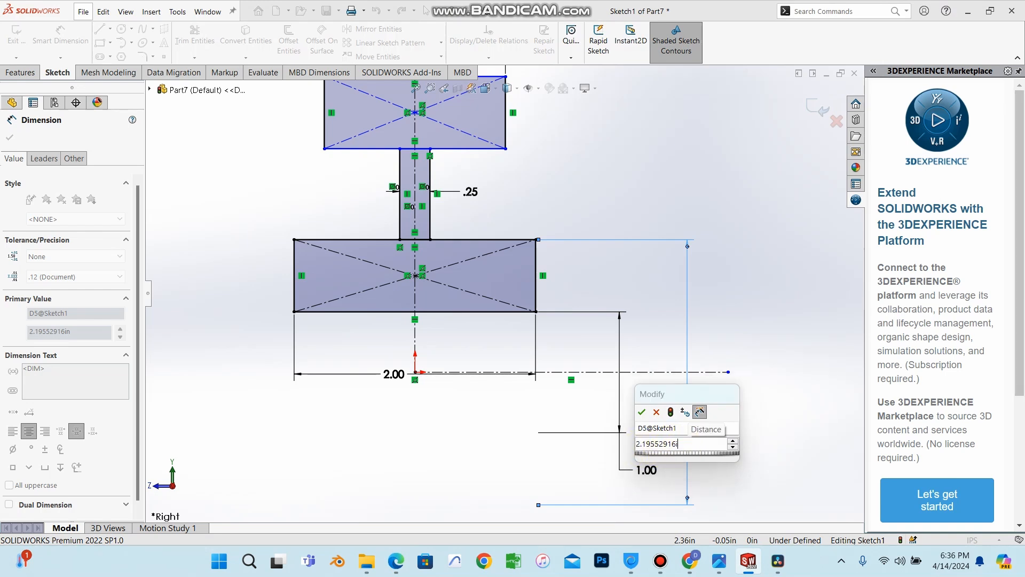
key(BackSpace)
text(2.2)
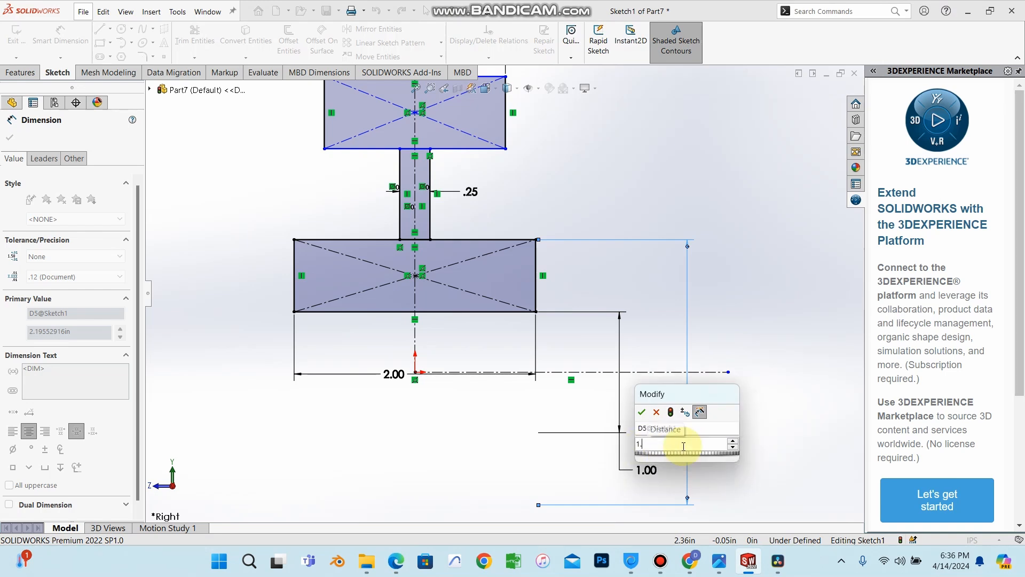
key(Return)
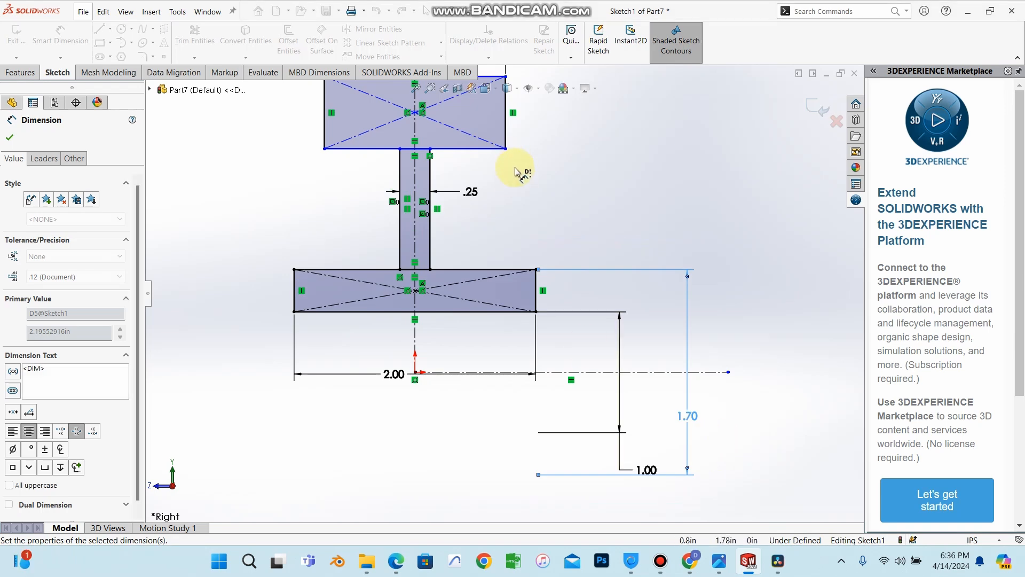
Step: Dimension the upper rectangle's bottom-right corner as a doubled distance about the horizontal centerline and set it to 5 in
scroll(521, 176, up, 3)
click(505, 213)
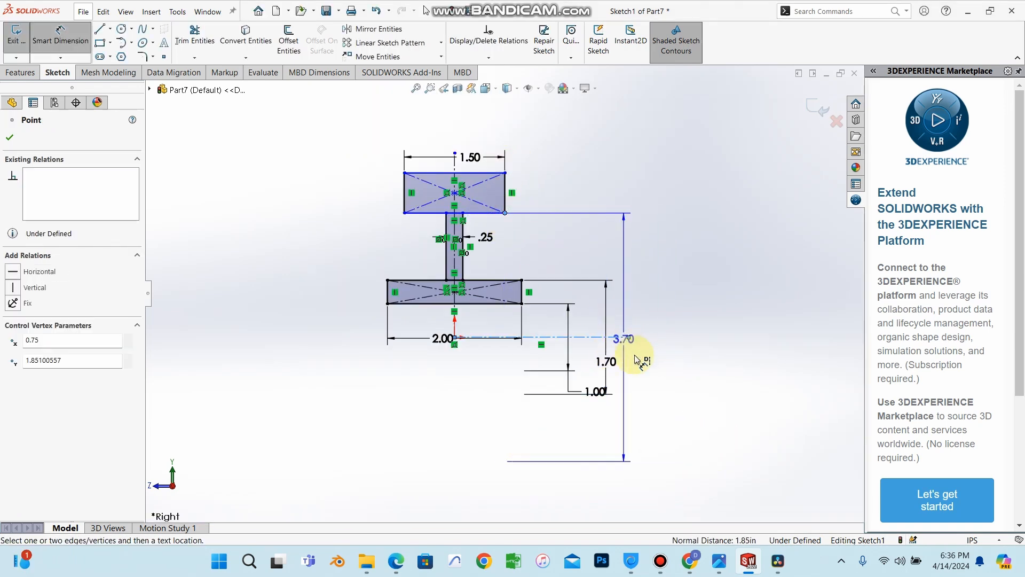
click(660, 370)
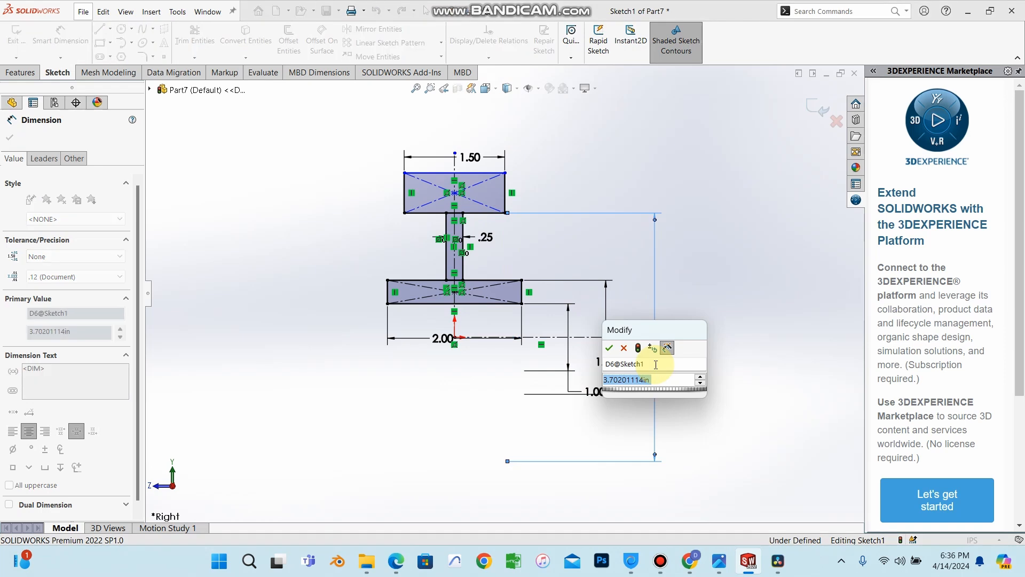
text(5)
key(Return)
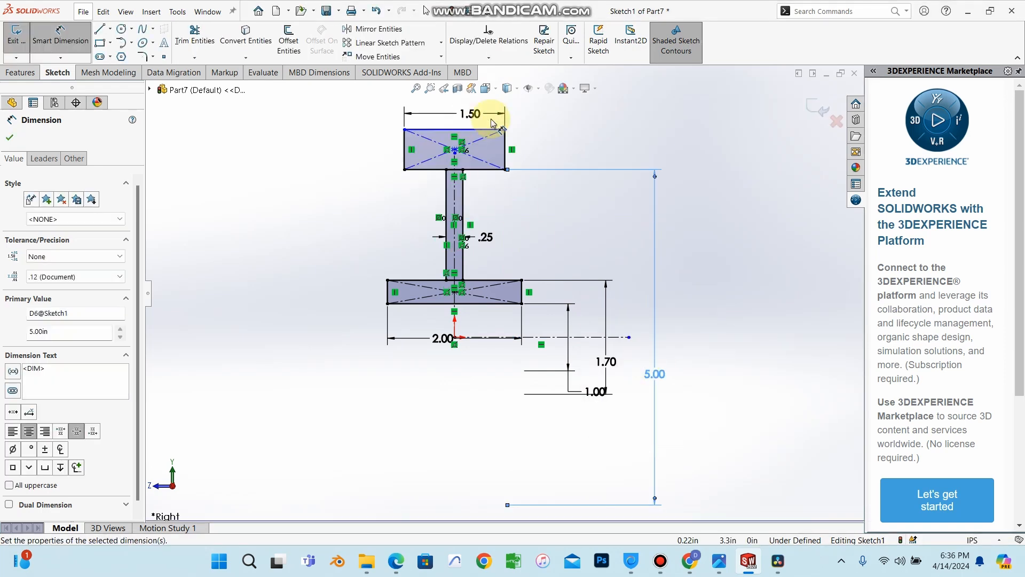
Step: Dimension the upper rectangle's top-right corner as a diameter about the horizontal centerline, set it to 7 in, and finish dimensioning
click(531, 130)
click(505, 129)
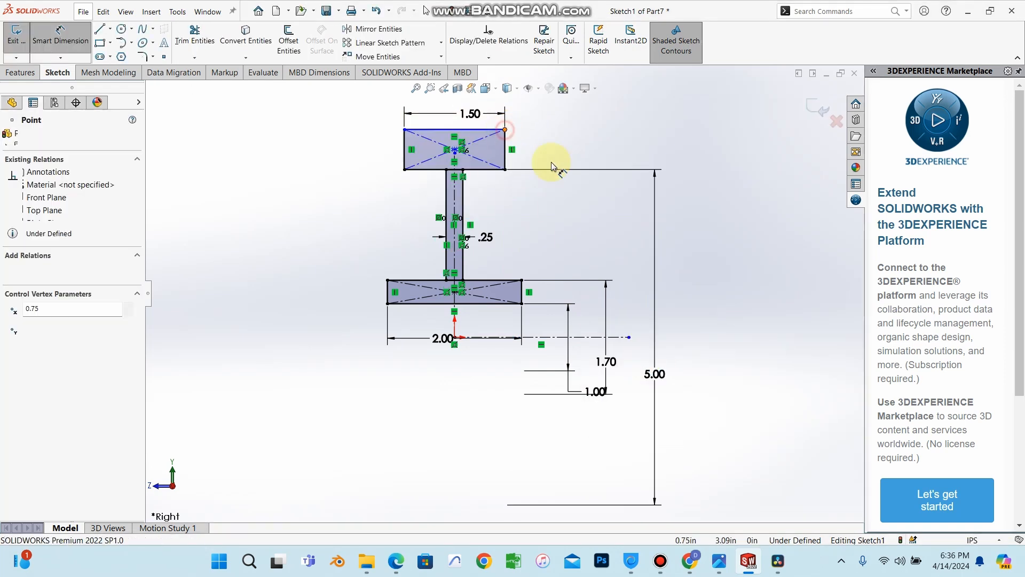
click(629, 337)
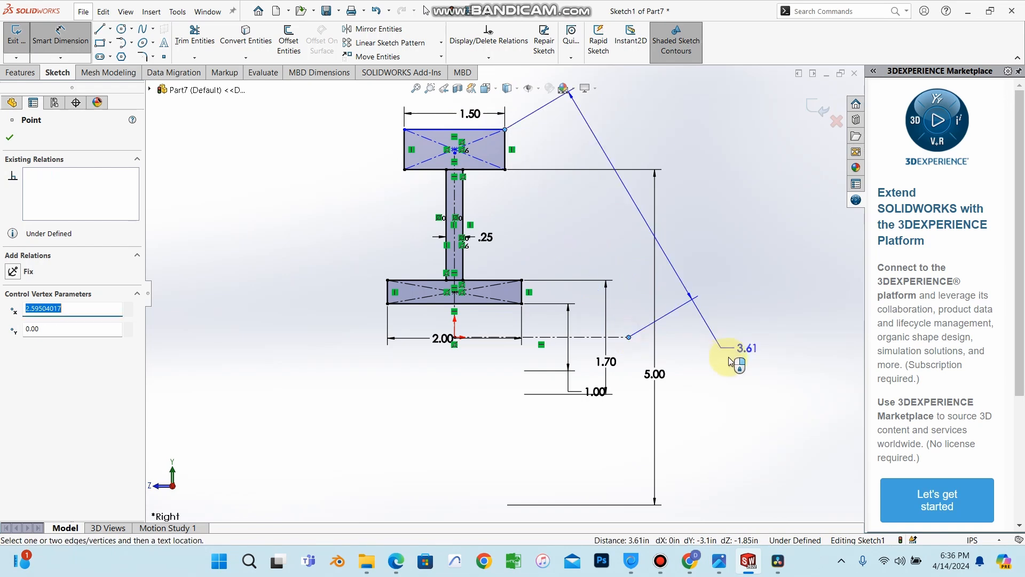
key(Escape)
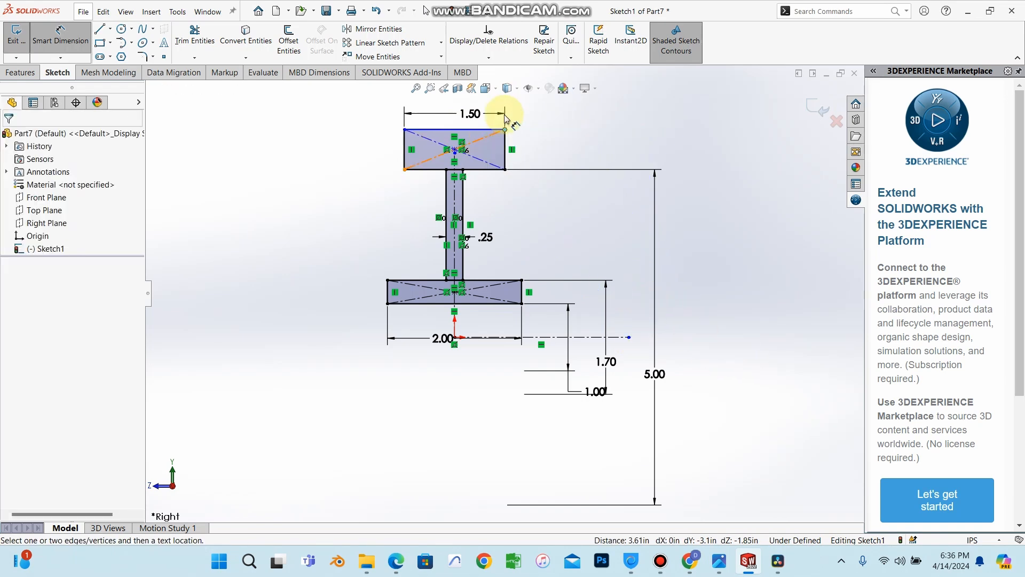
click(614, 337)
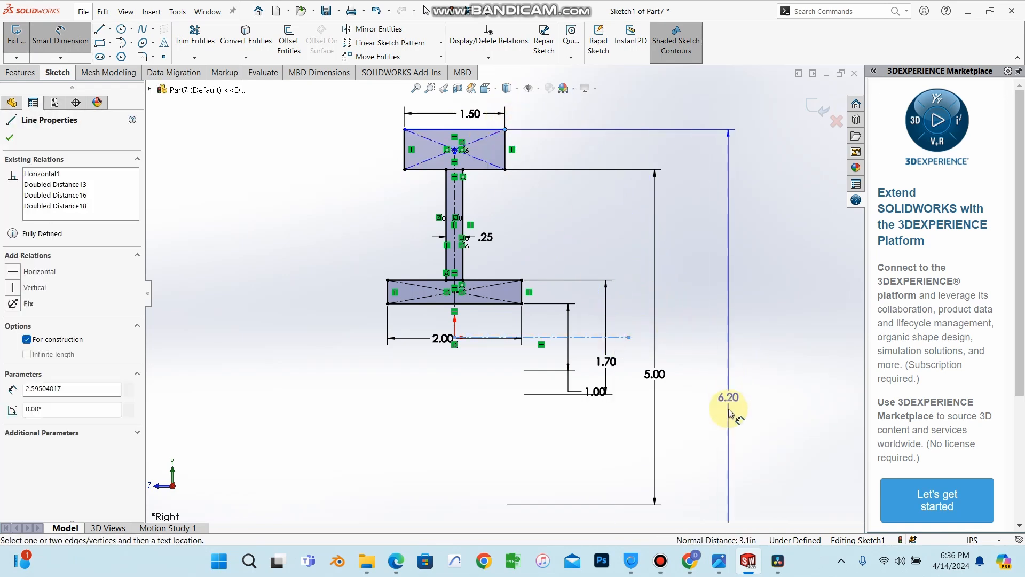
click(726, 414)
text(=)
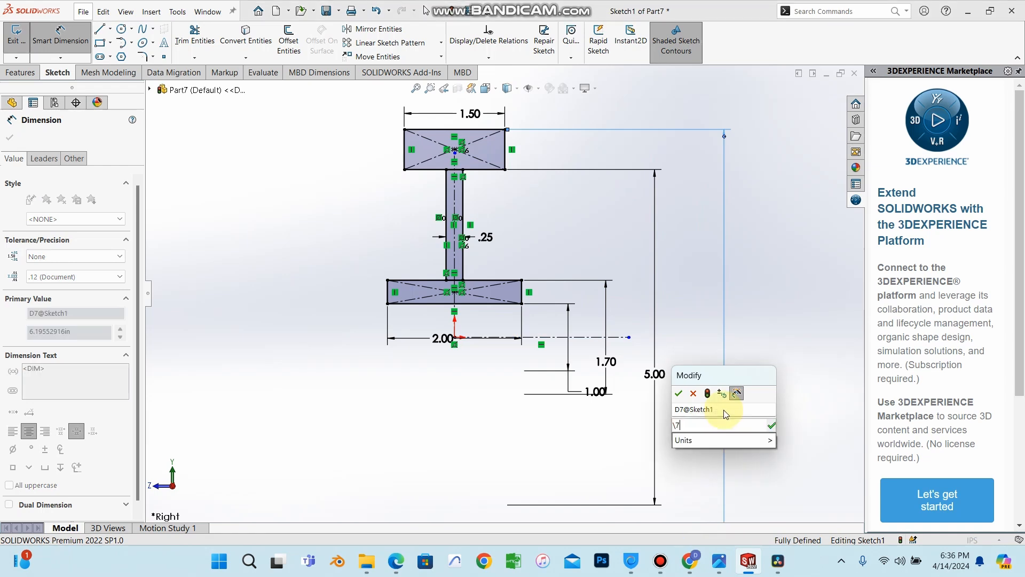
text(7)
key(Return)
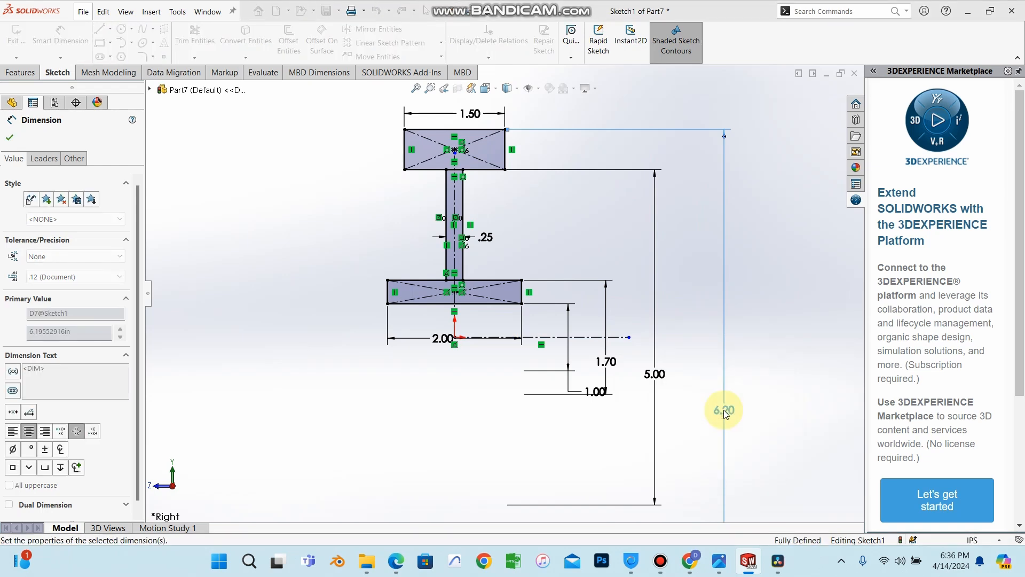
scroll(512, 301, down, 4)
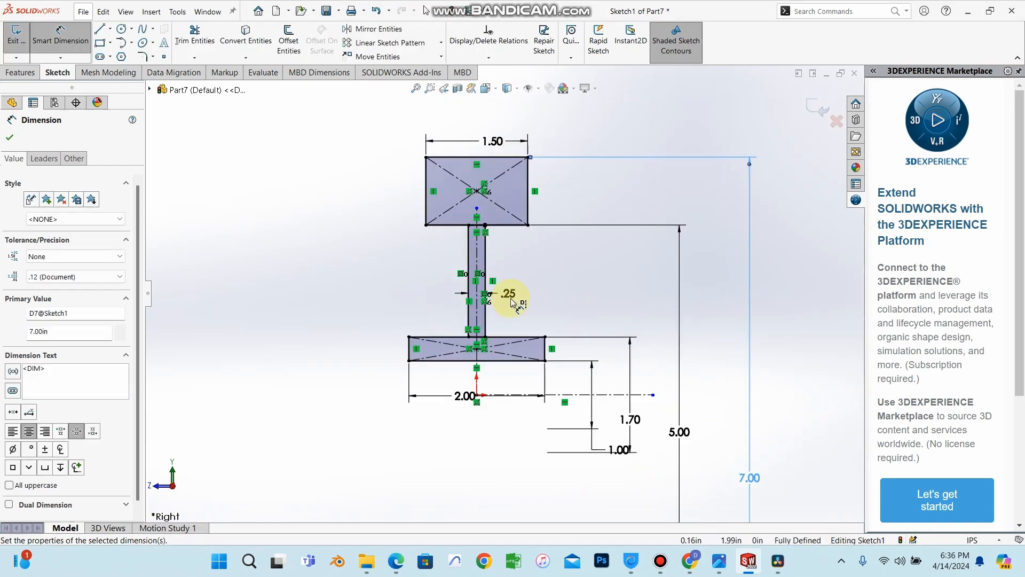
scroll(522, 316, up, 2)
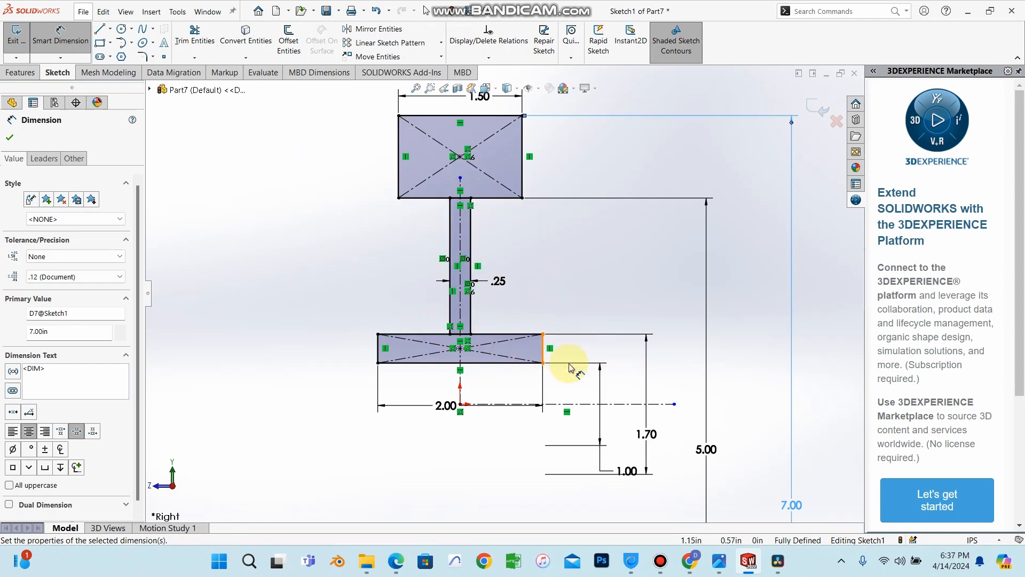
click(11, 137)
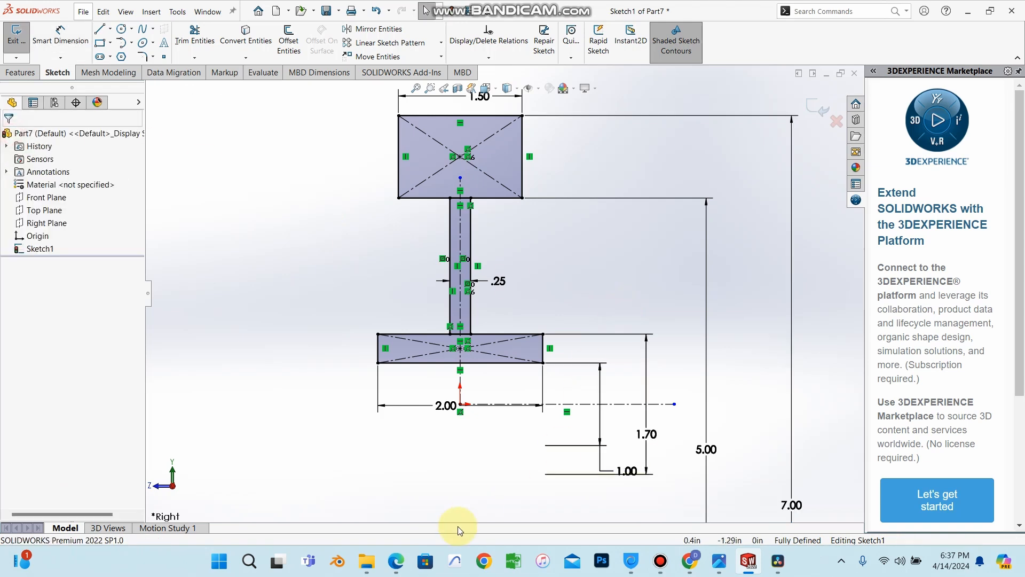
Step: Check the textbook PDF below Figure 1.165 for the next instruction and return to SOLIDWORKS
click(396, 561)
scroll(538, 380, down, 4)
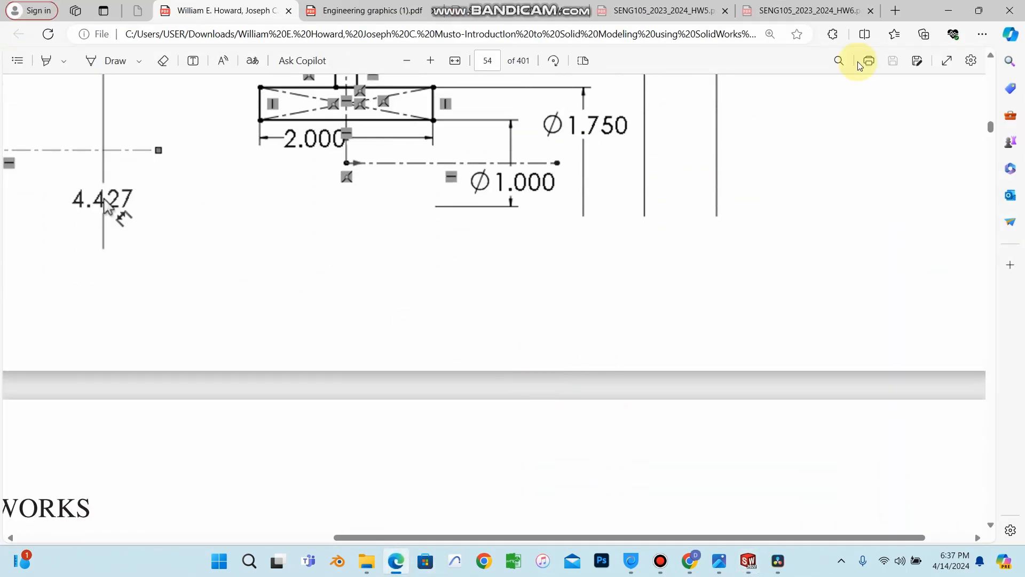
click(943, 12)
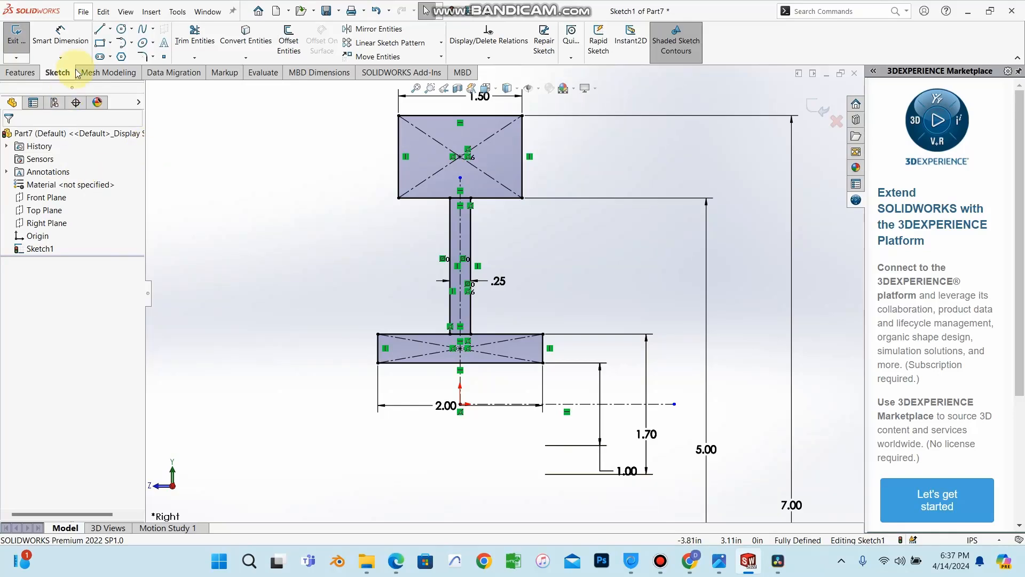
Step: Exit the pulley profile sketch and start a Revolved Boss/Base on it, using the horizontal centerline as the axis of revolution
click(21, 73)
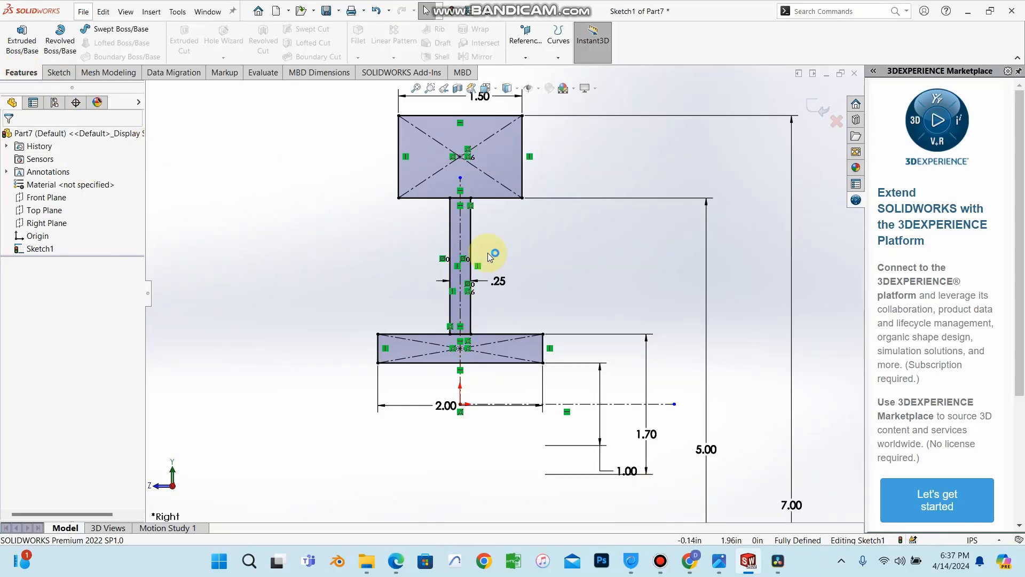
scroll(460, 296, up, 2)
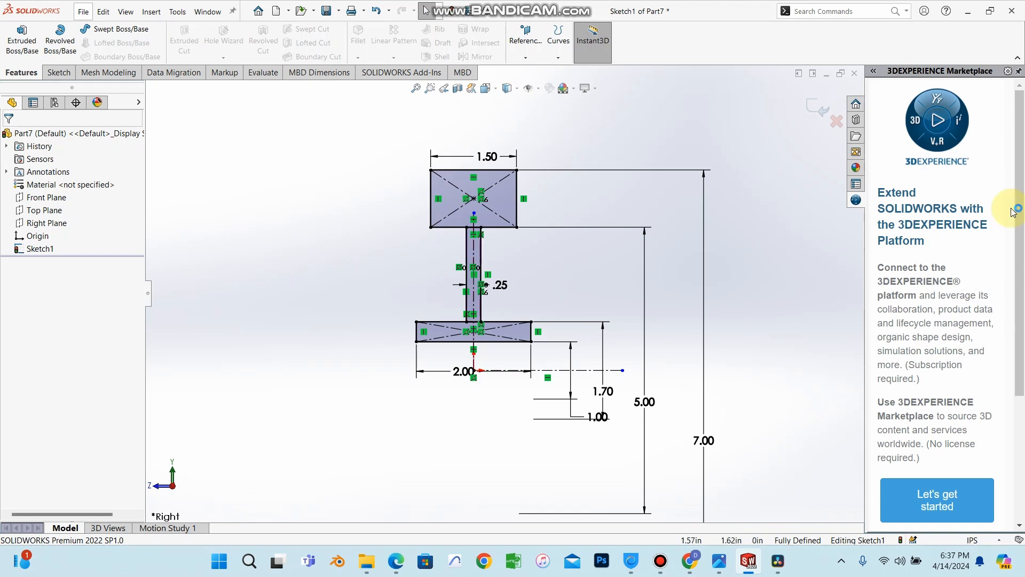
click(818, 109)
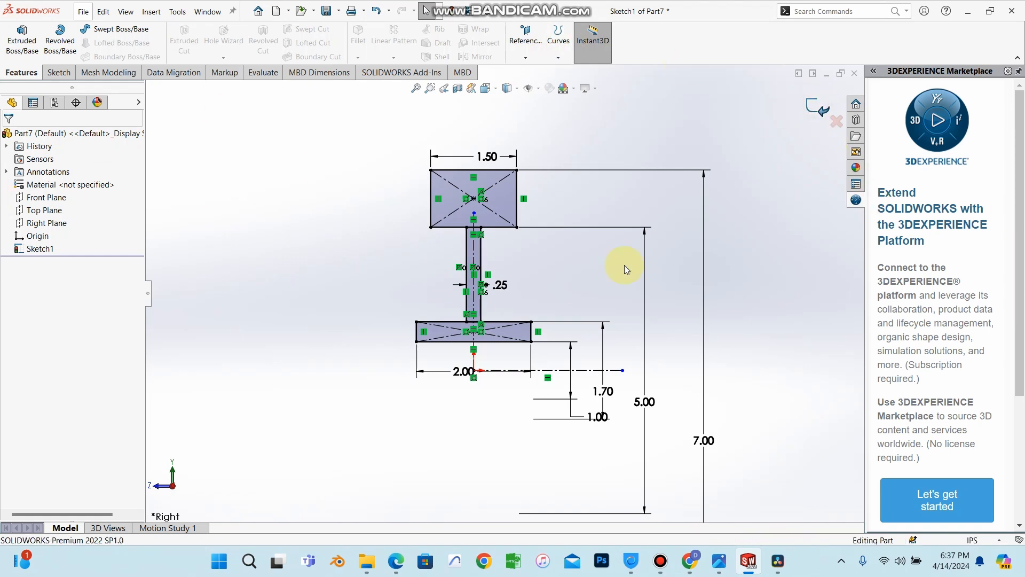
click(32, 248)
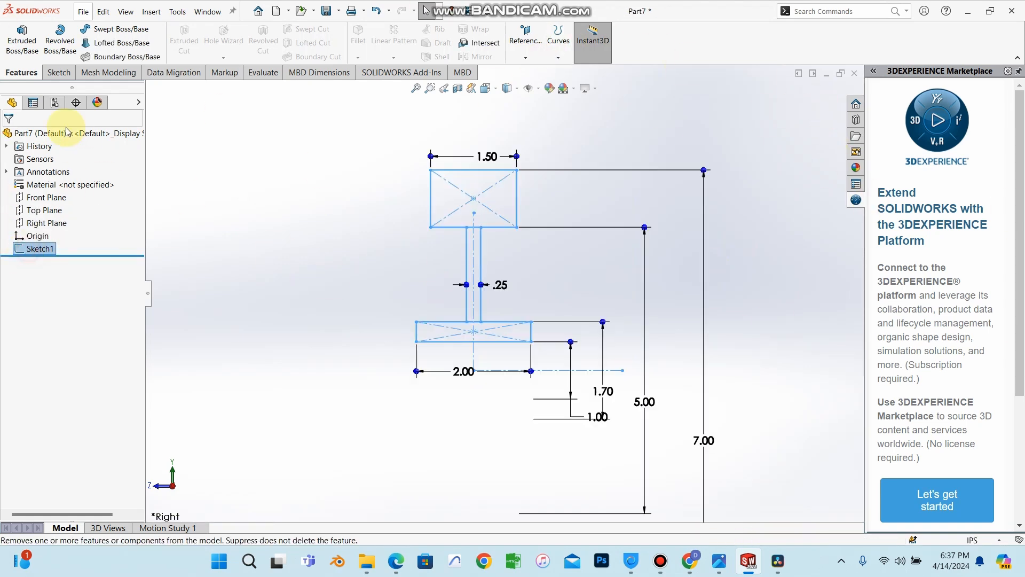
click(59, 37)
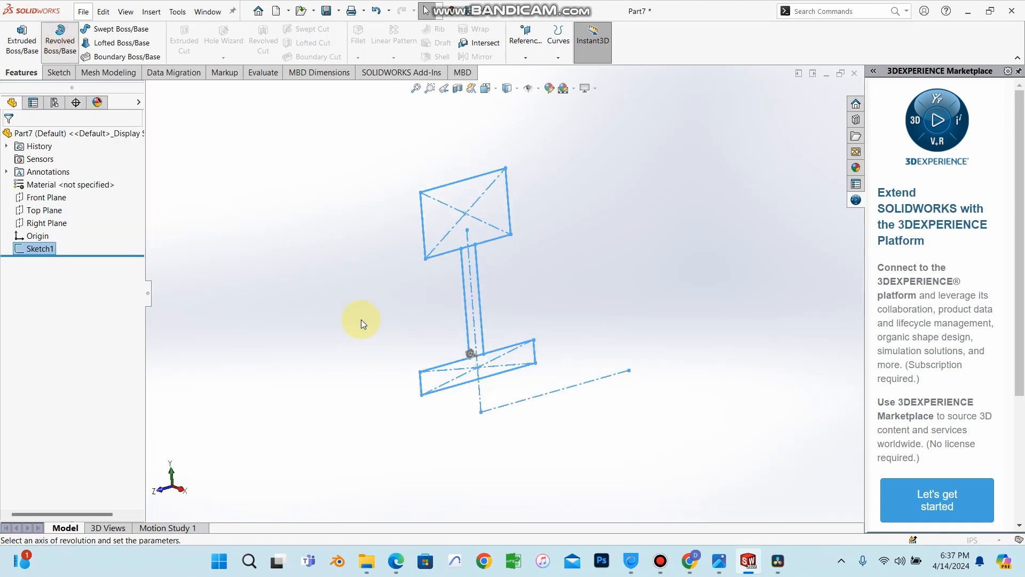
click(59, 175)
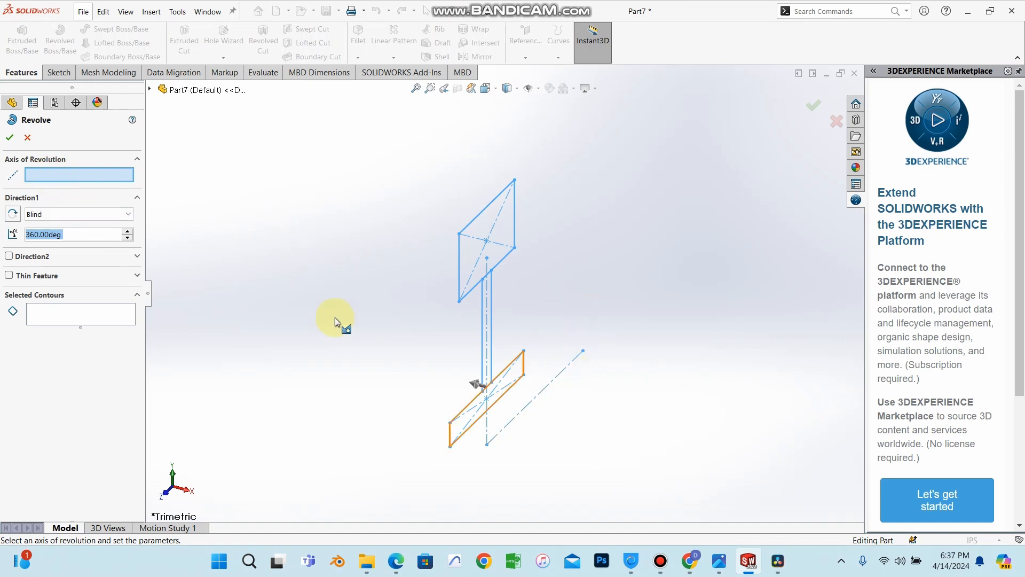
click(540, 396)
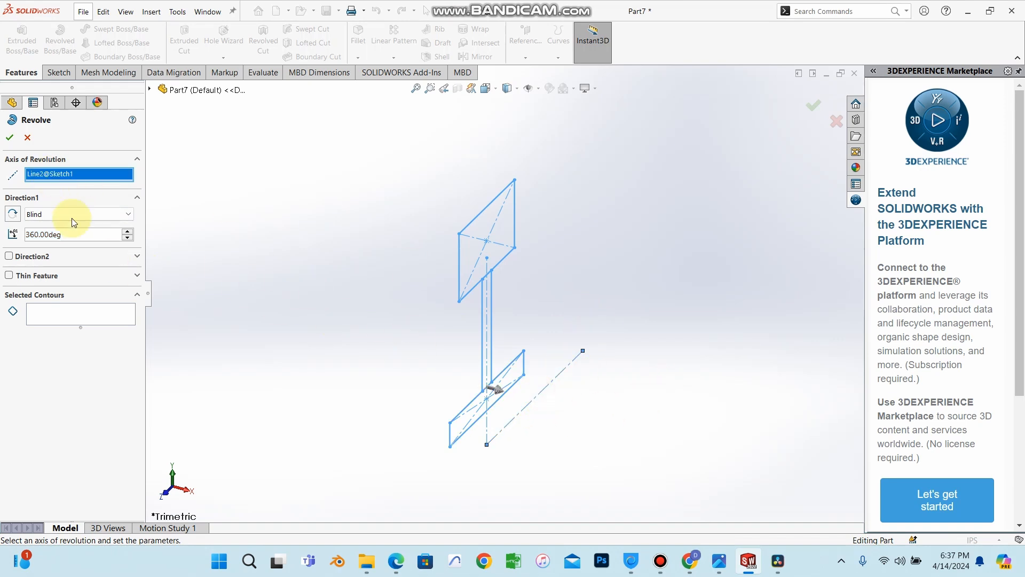
Step: Select the upper rectangle, lower rectangle and middle web regions as contours and complete the 360-degree revolve
click(65, 316)
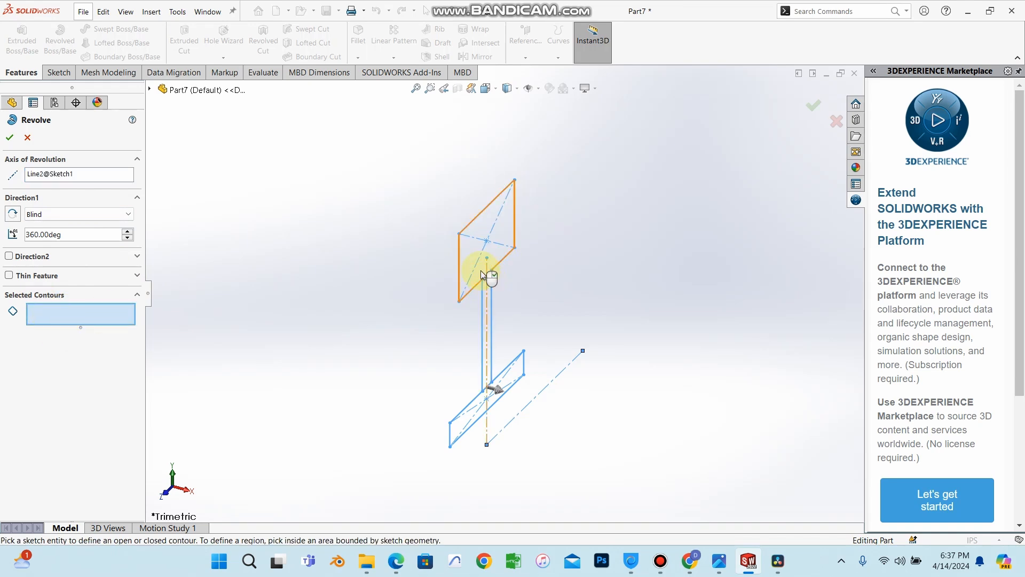
click(467, 259)
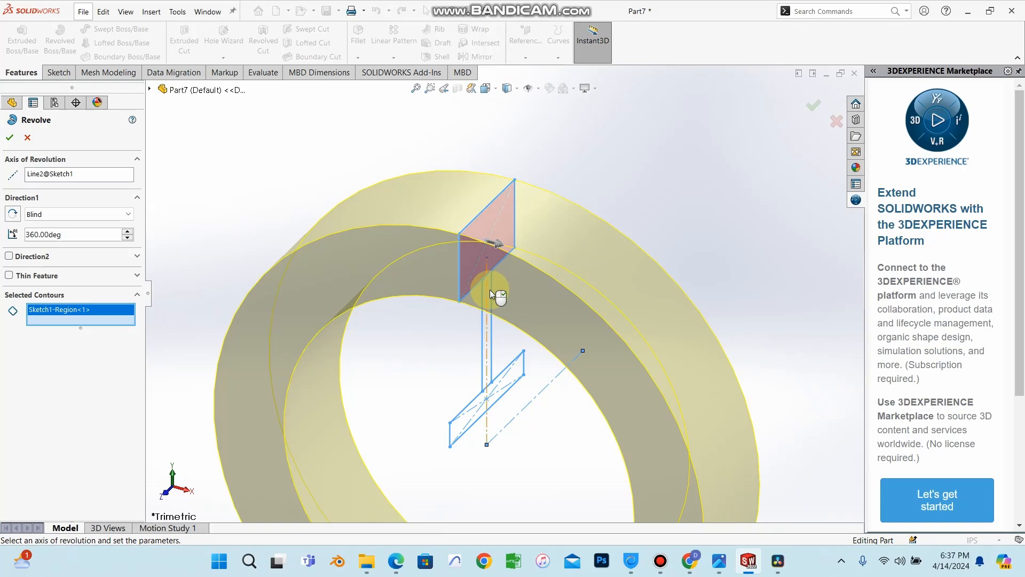
scroll(491, 289, up, 2)
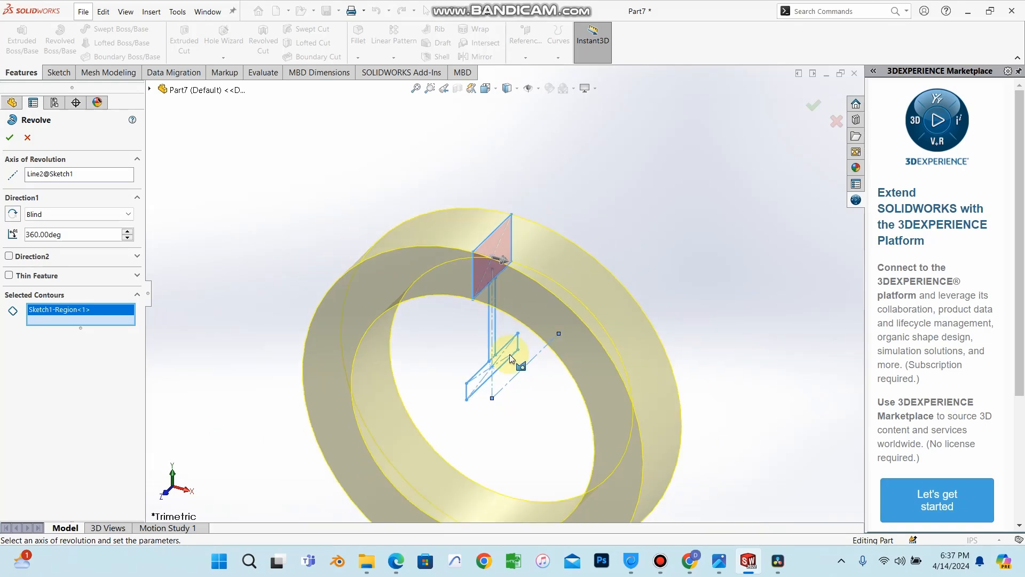
click(510, 355)
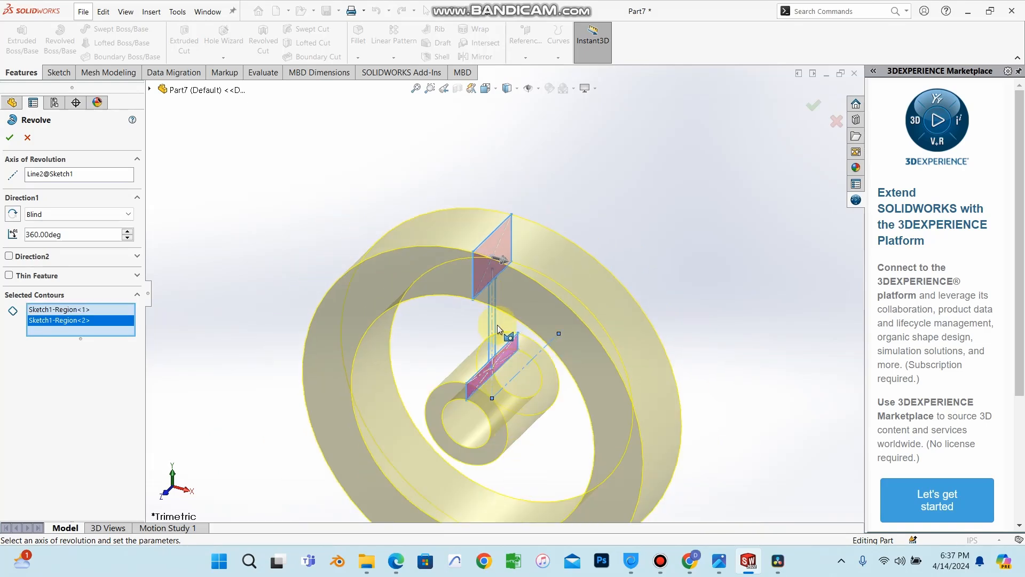
scroll(494, 319, down, 4)
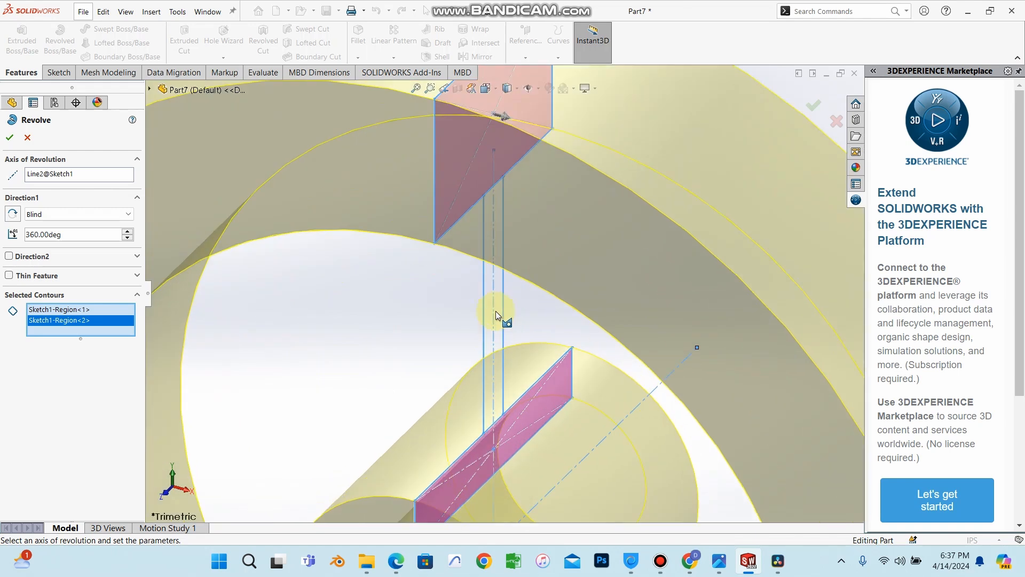
click(490, 310)
scroll(506, 363, up, 4)
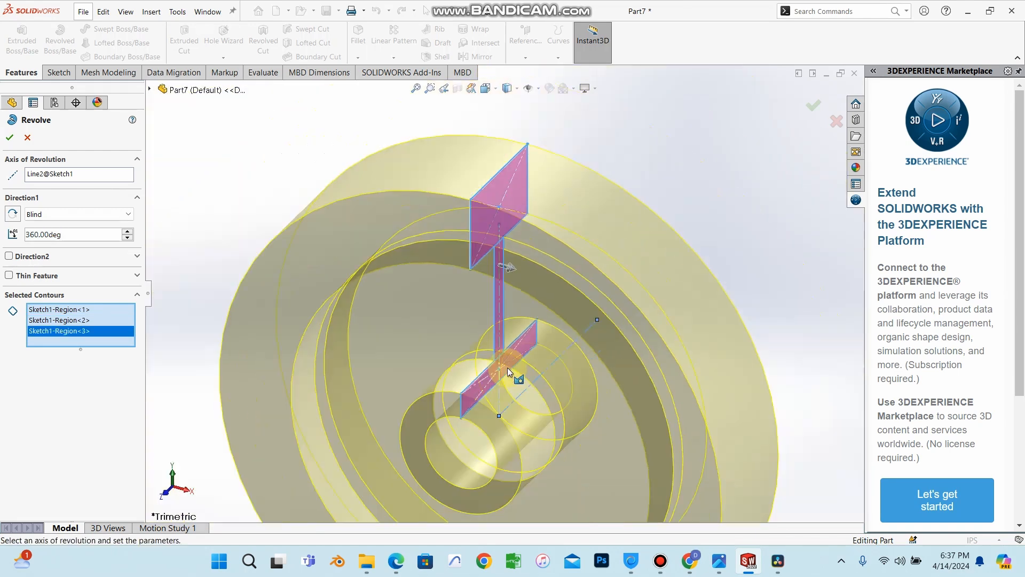
click(9, 139)
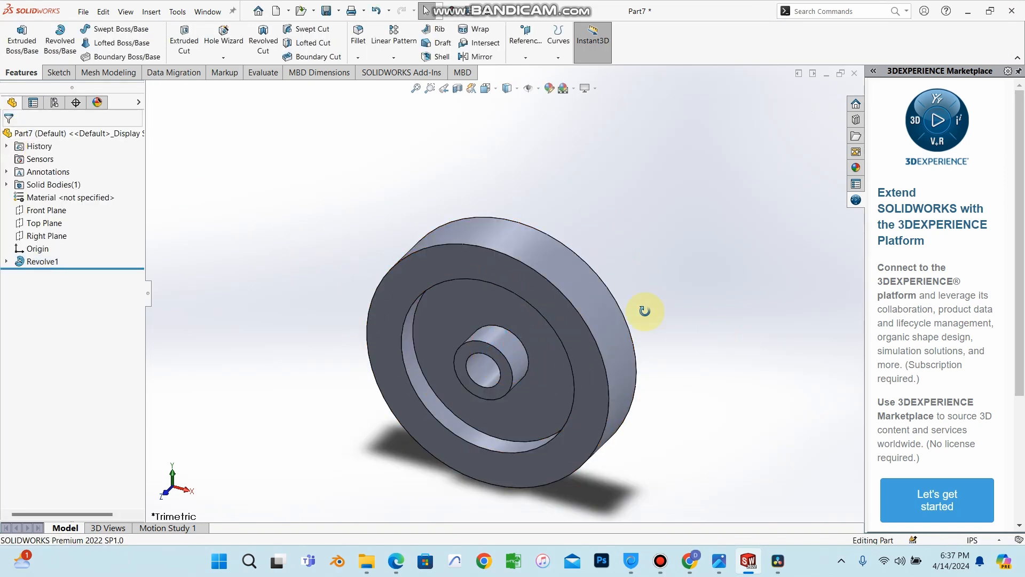
middle_drag(645, 310, 407, 501)
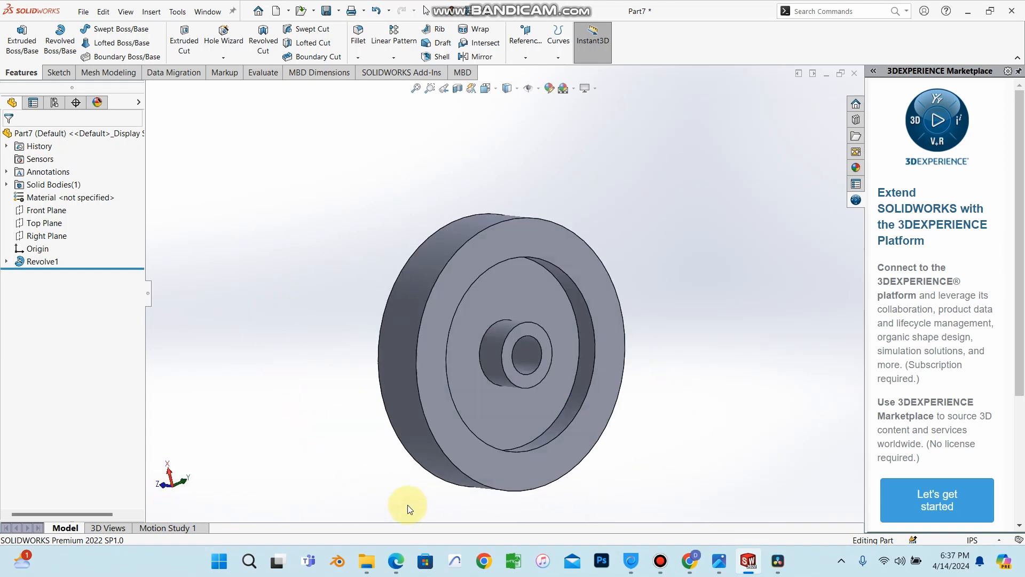
Step: Switch to the textbook PDF in Edge, review the instructions from Figure 1.170 through Figure 1.183, and return to SOLIDWORKS
click(397, 561)
scroll(544, 373, down, 15)
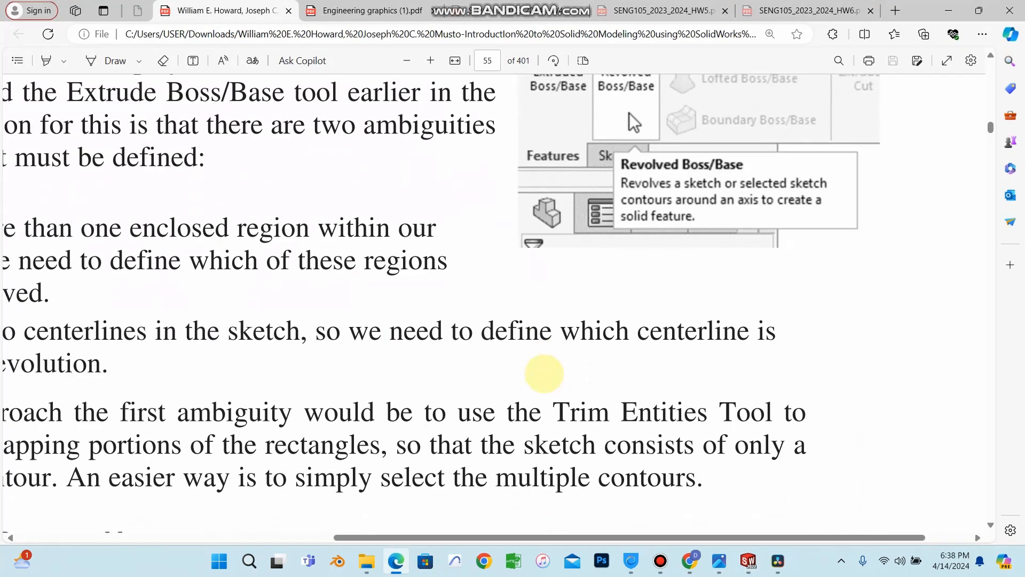
scroll(544, 374, down, 2)
ctrl+scroll(543, 373, down, 3)
scroll(546, 376, down, 3)
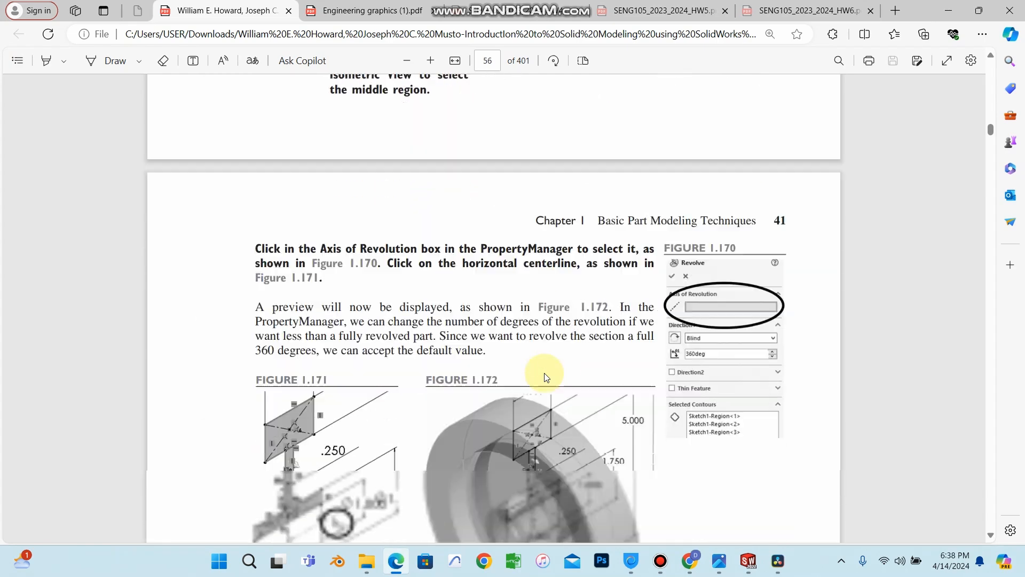
scroll(546, 377, down, 6)
scroll(716, 377, down, 6)
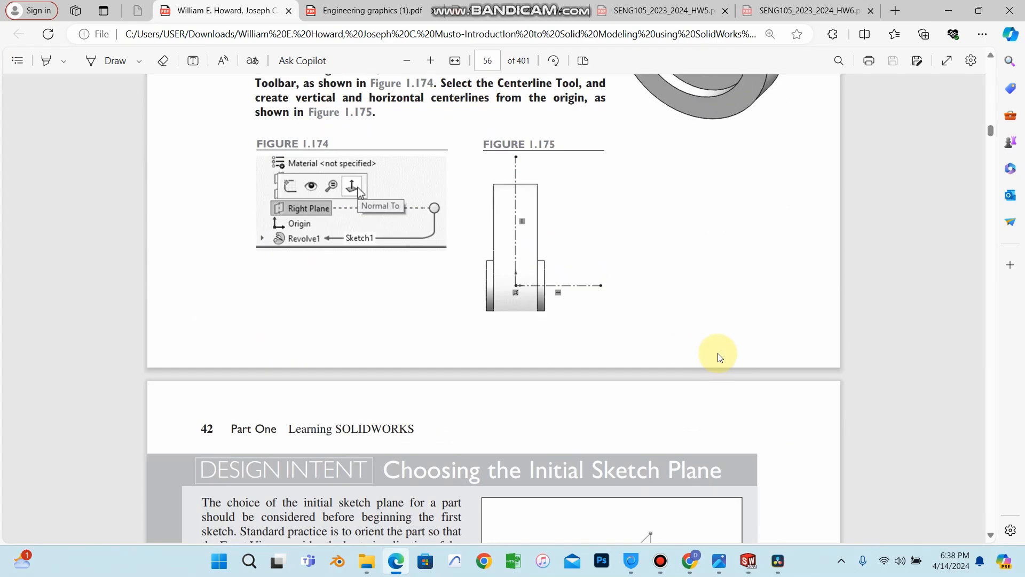
scroll(716, 374, down, 20)
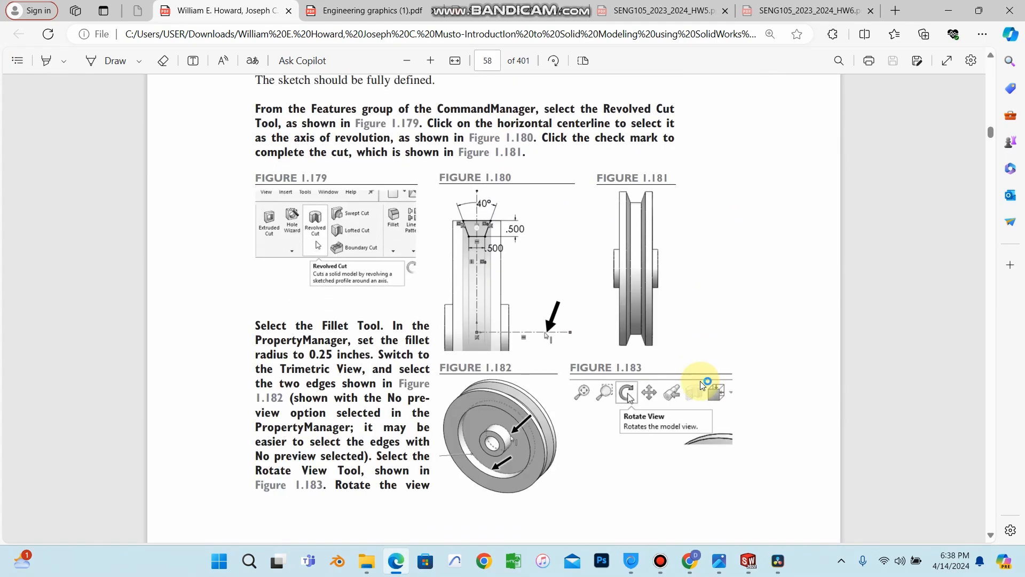
scroll(702, 385, down, 3)
scroll(635, 214, up, 2)
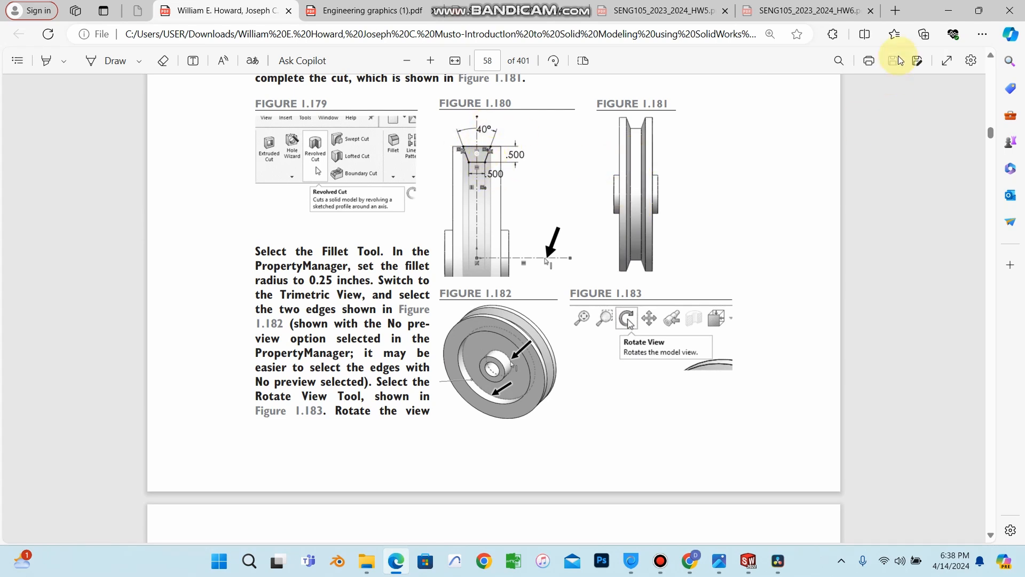
click(947, 15)
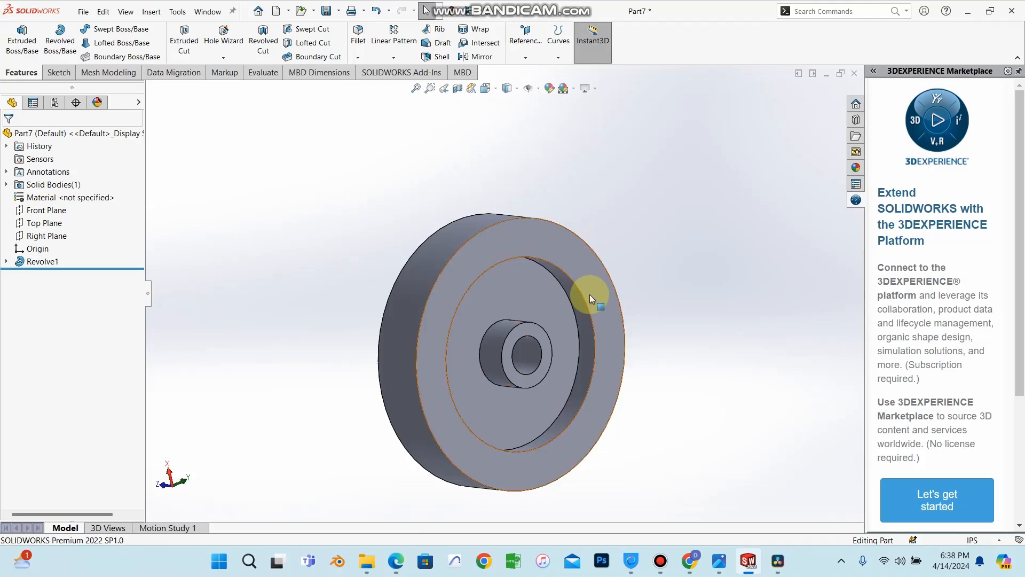
Step: Open a new sketch on the Right Plane of the revolved pulley, viewed normal to the plane
middle_drag(648, 314, 443, 405)
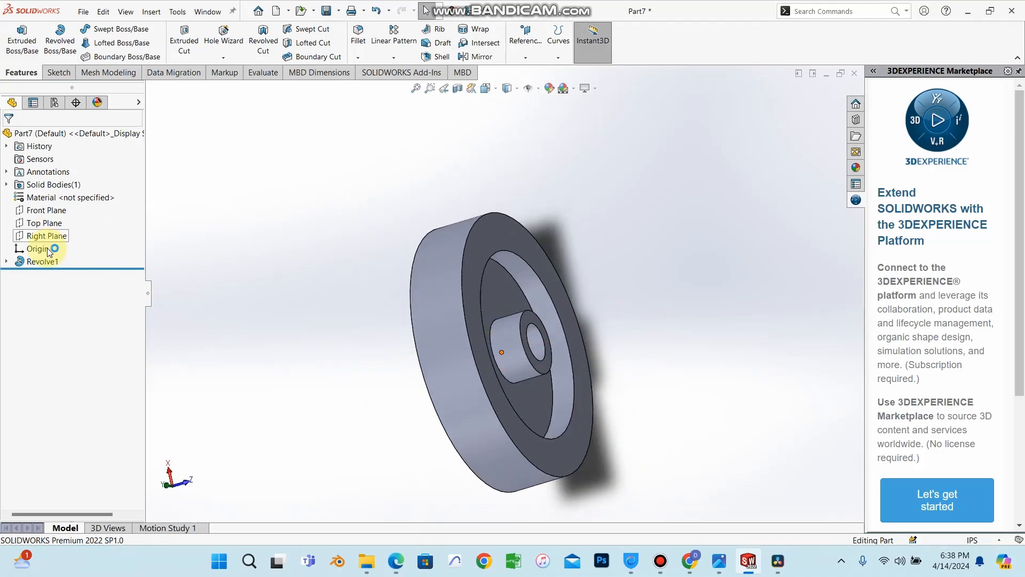
click(48, 235)
click(60, 221)
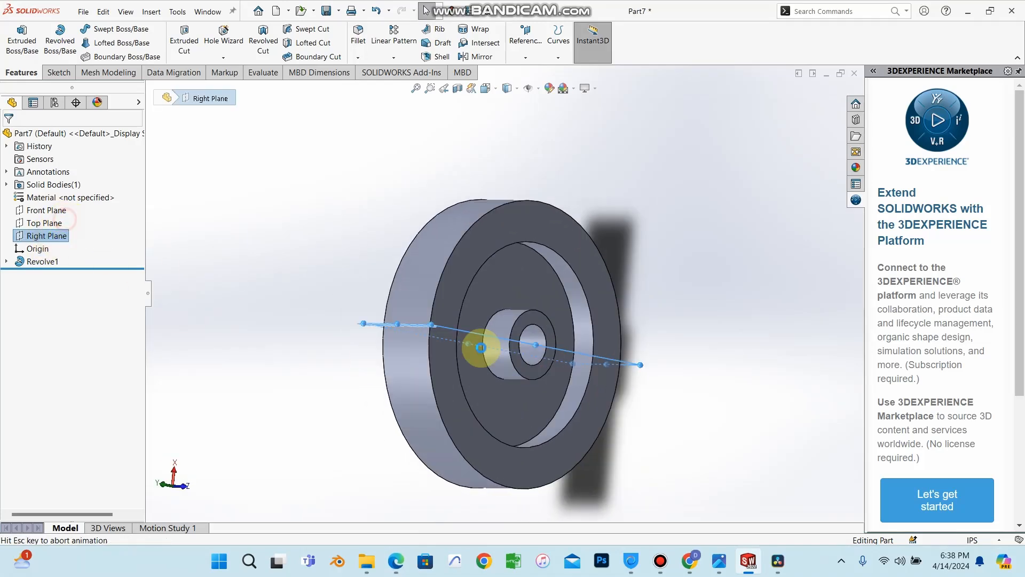
scroll(514, 260, up, 3)
scroll(498, 196, down, 5)
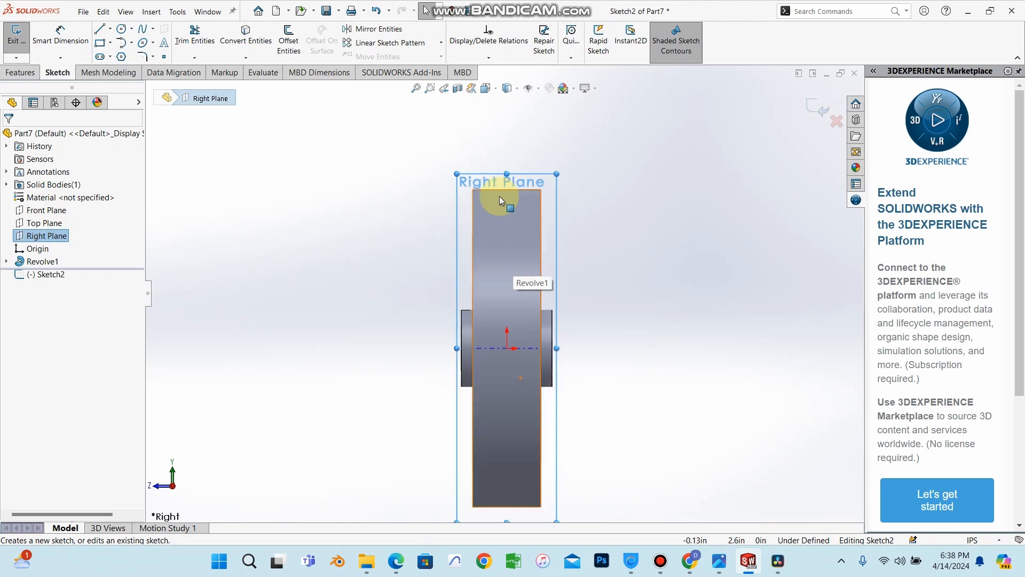
scroll(521, 259, up, 3)
scroll(525, 294, up, 2)
scroll(524, 303, down, 2)
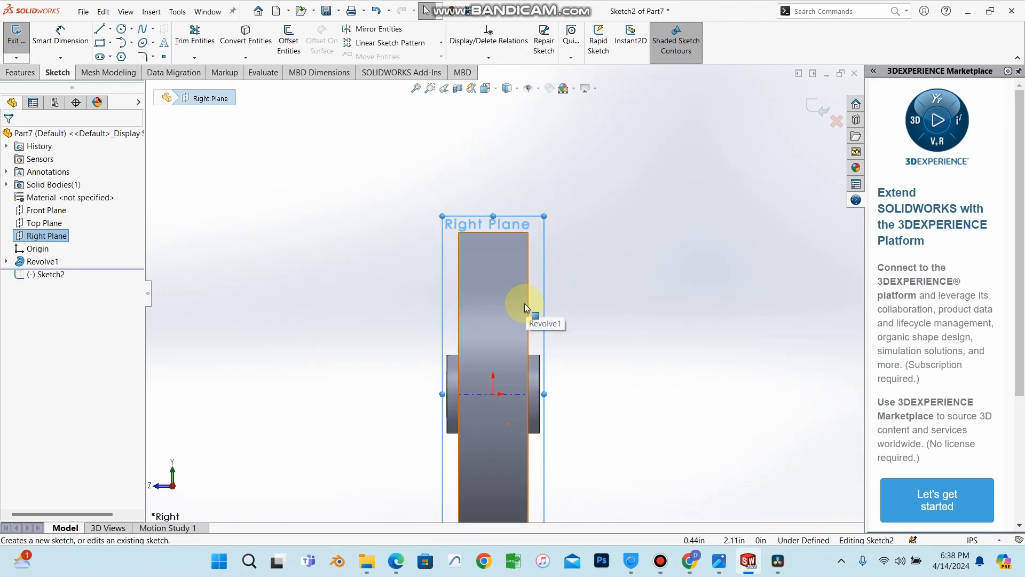
Step: Sketch a vertical centerline about 5.3 in long upward from the origin, extending past the pulley's rim
click(128, 33)
click(110, 29)
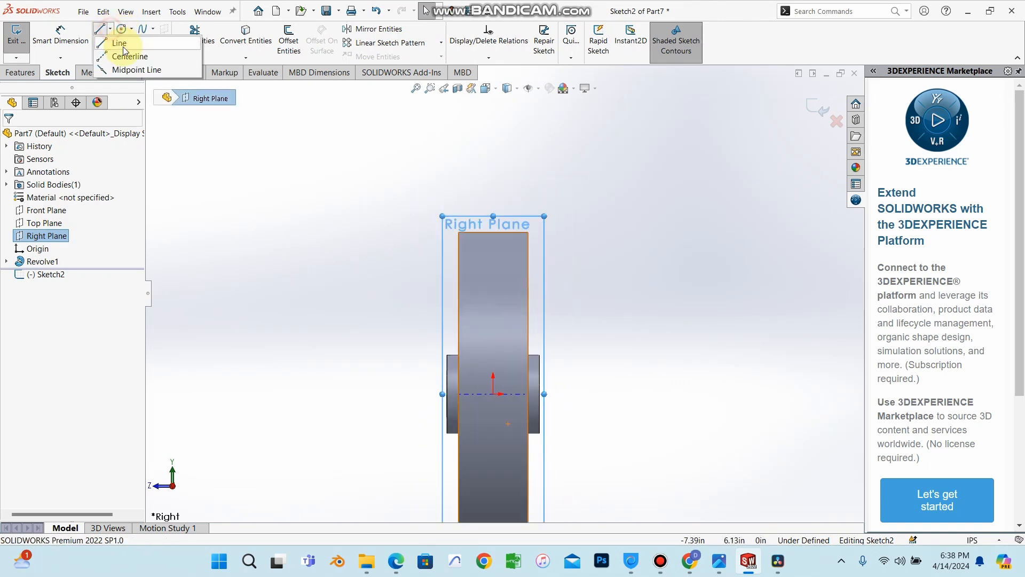
click(128, 55)
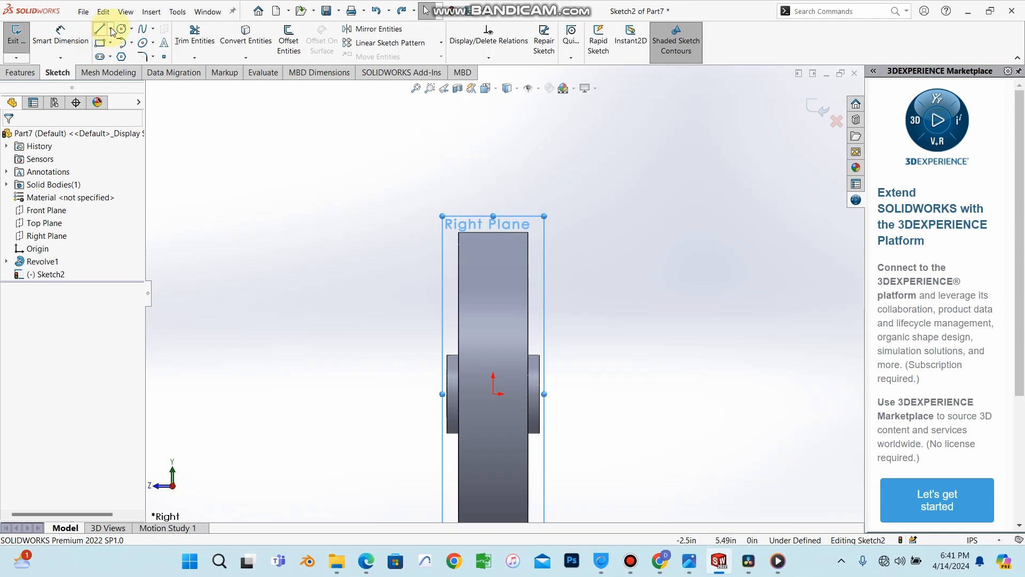
click(112, 30)
click(128, 55)
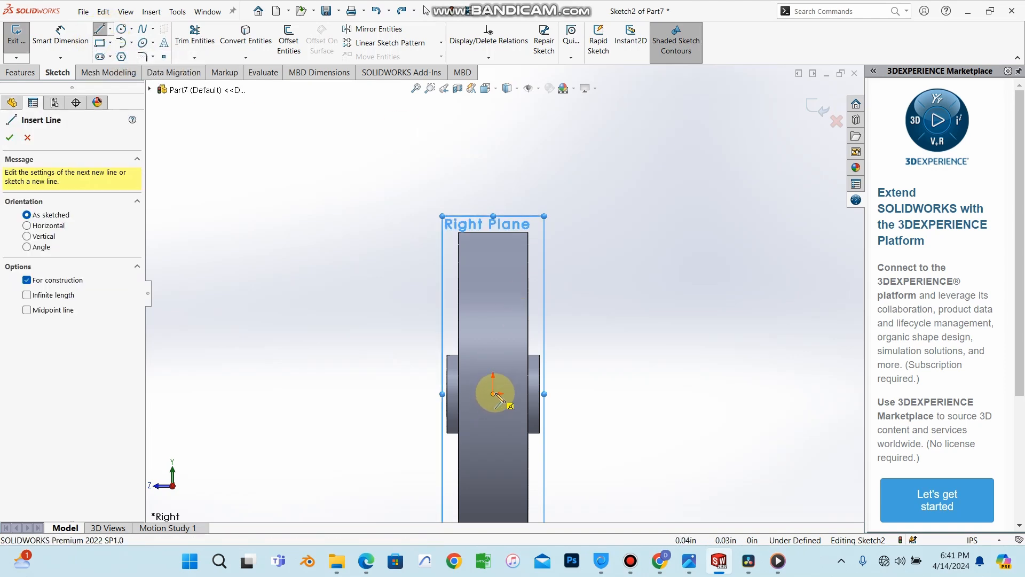
click(493, 394)
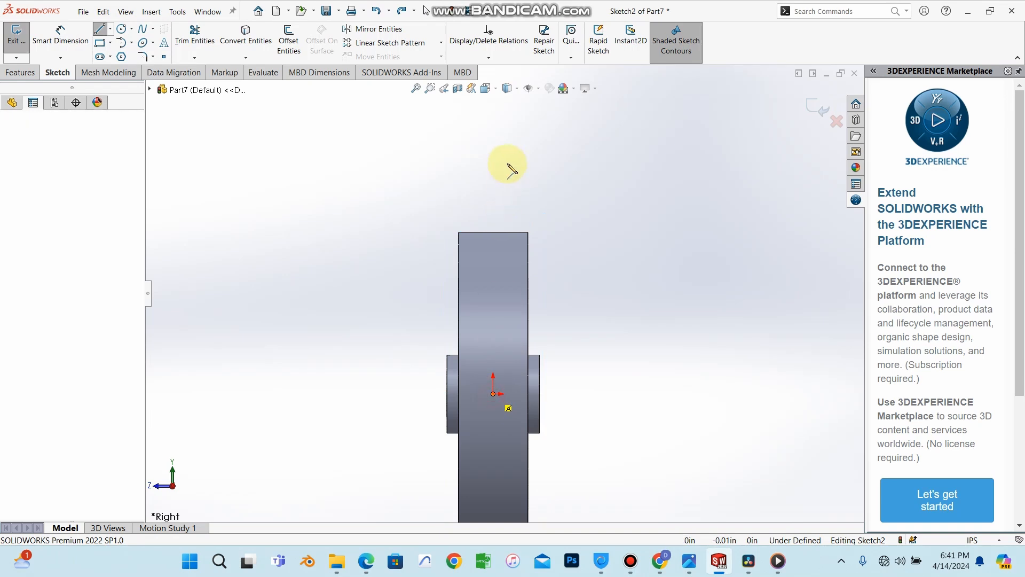
click(492, 150)
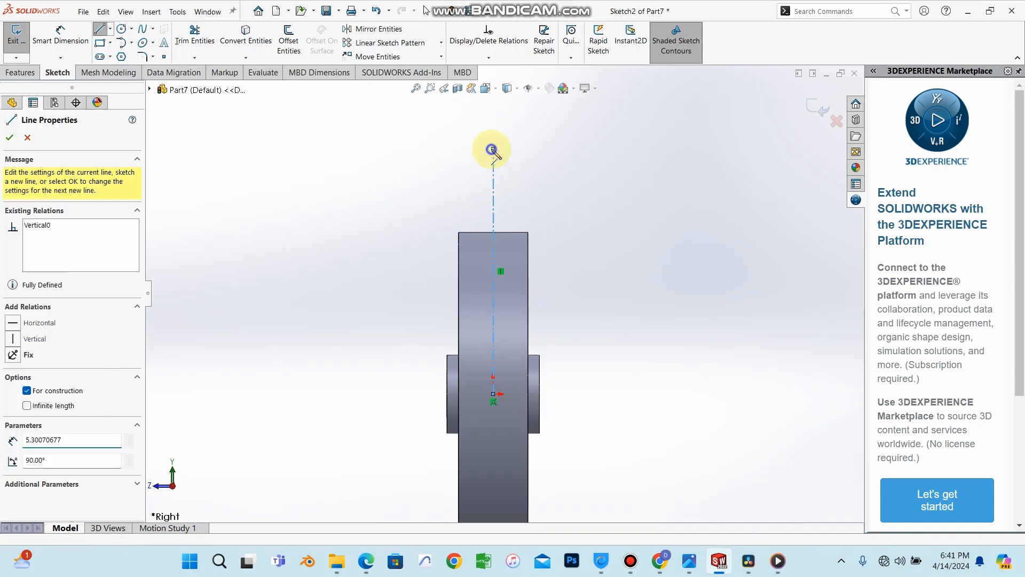
right_click(492, 149)
click(526, 168)
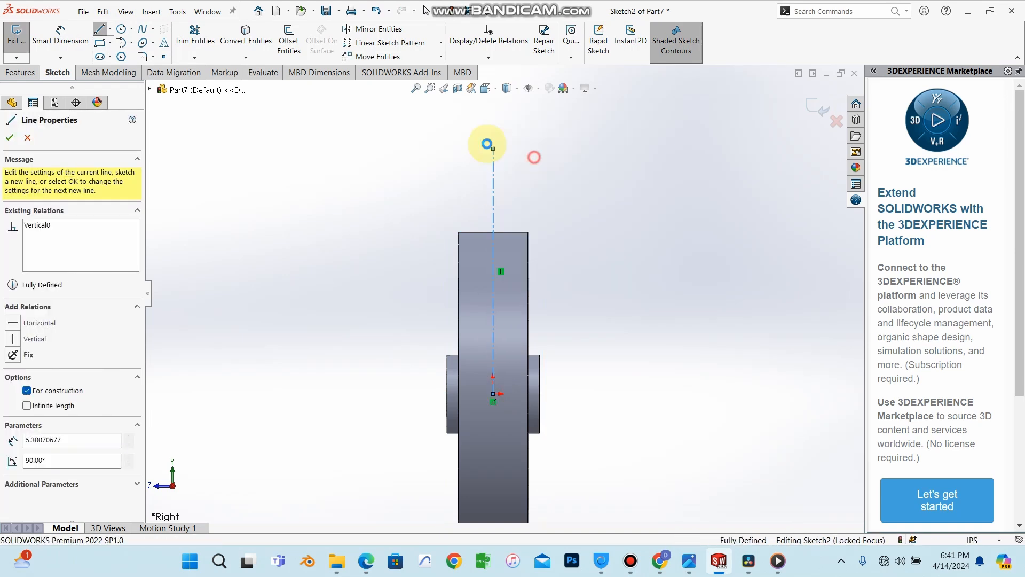
Step: Sketch a horizontal centerline about 5.3 in long from the origin, extending past the hub toward negative Z
click(110, 28)
click(123, 56)
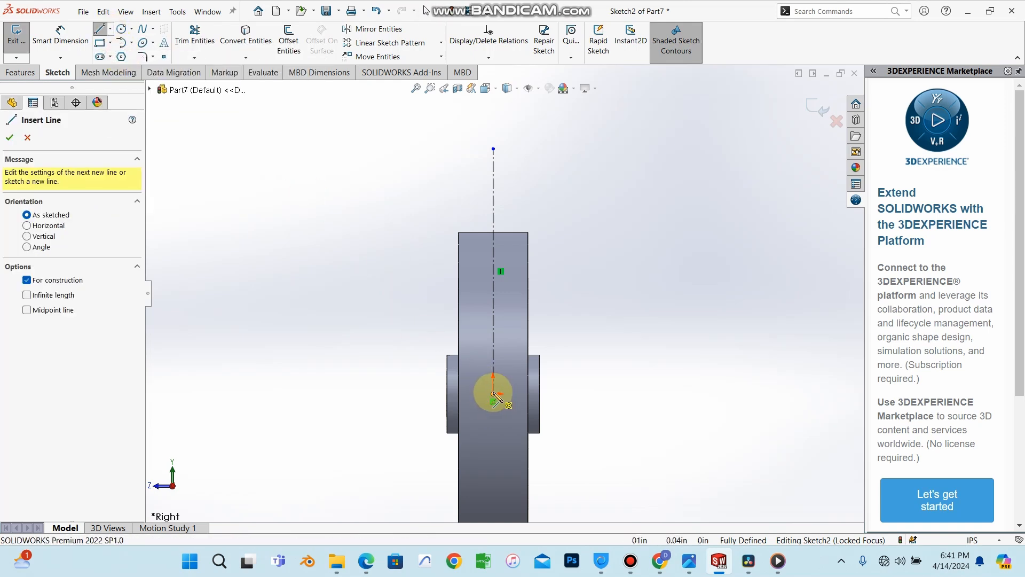
click(737, 394)
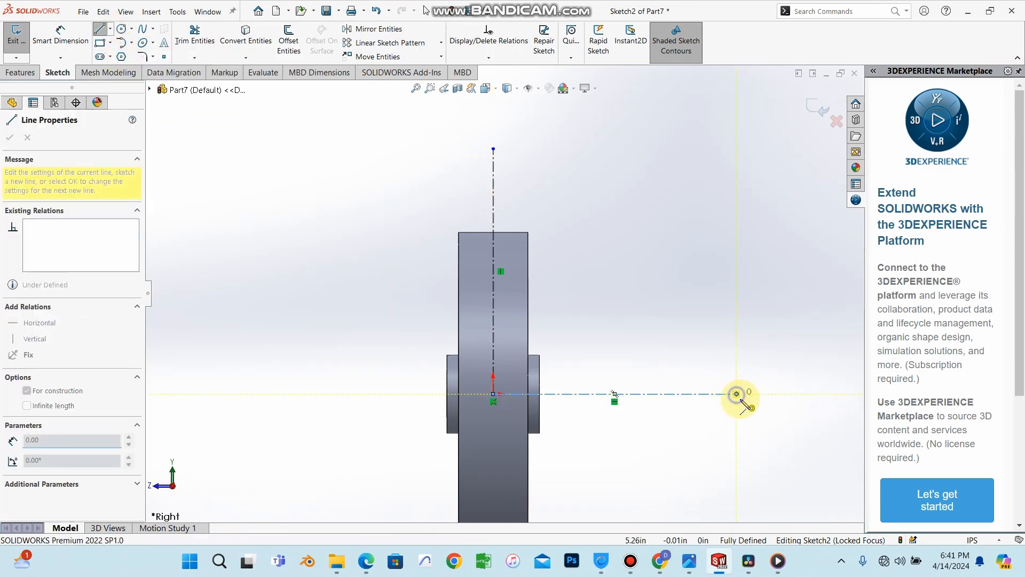
right_click(738, 395)
click(758, 405)
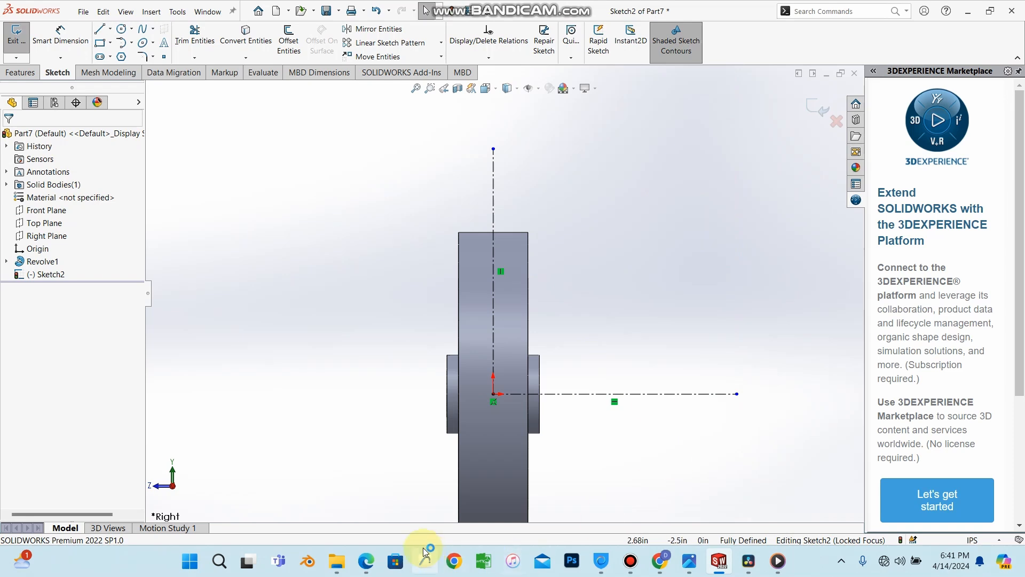
Step: Switch to the textbook PDF in Edge, examine the groove sketch in Figures 1.176 through 1.178, and return to SOLIDWORKS
click(368, 562)
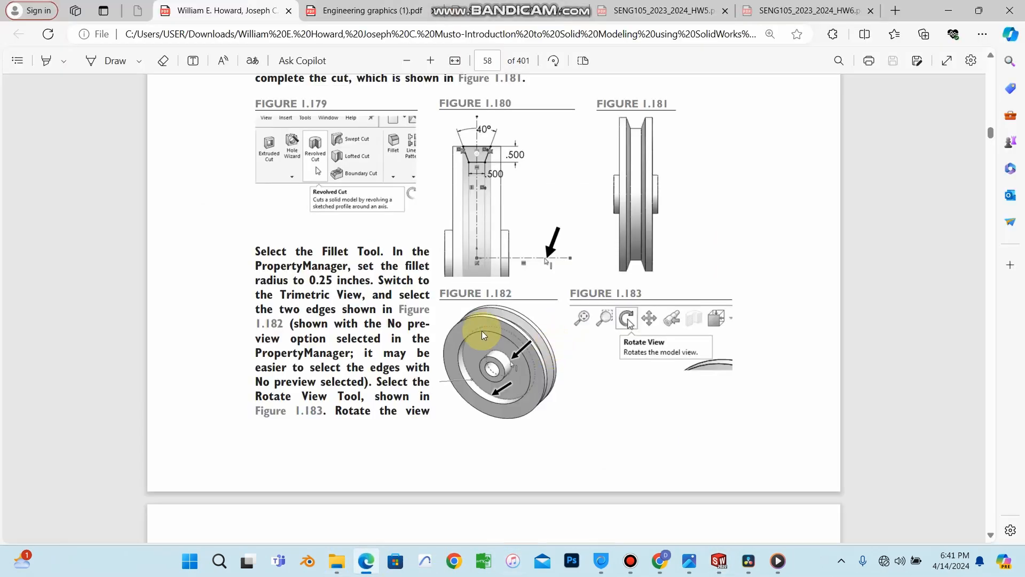
scroll(480, 331, up, 4)
scroll(486, 327, up, 3)
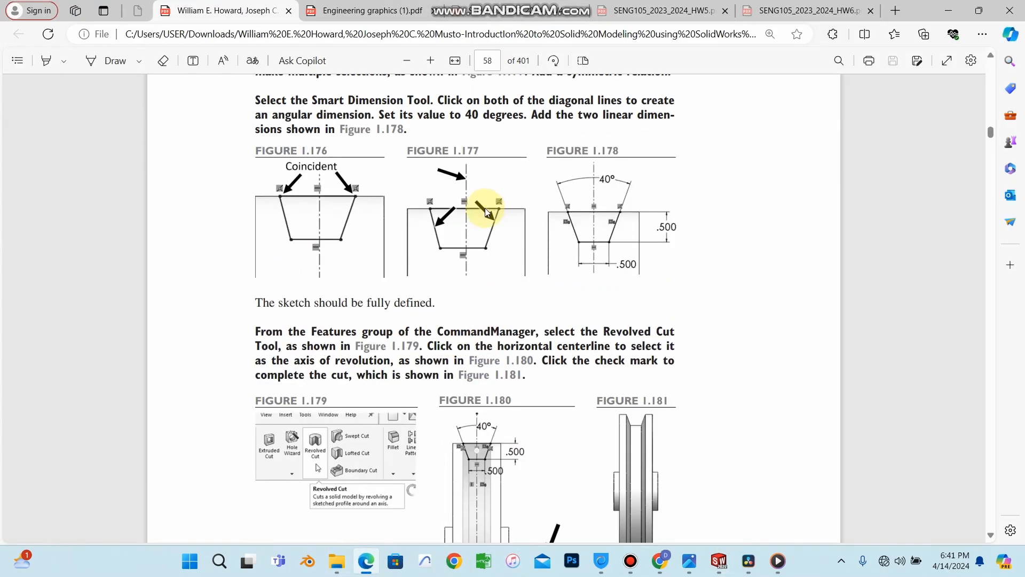
ctrl+scroll(480, 218, up, 1)
ctrl+scroll(426, 176, up, 1)
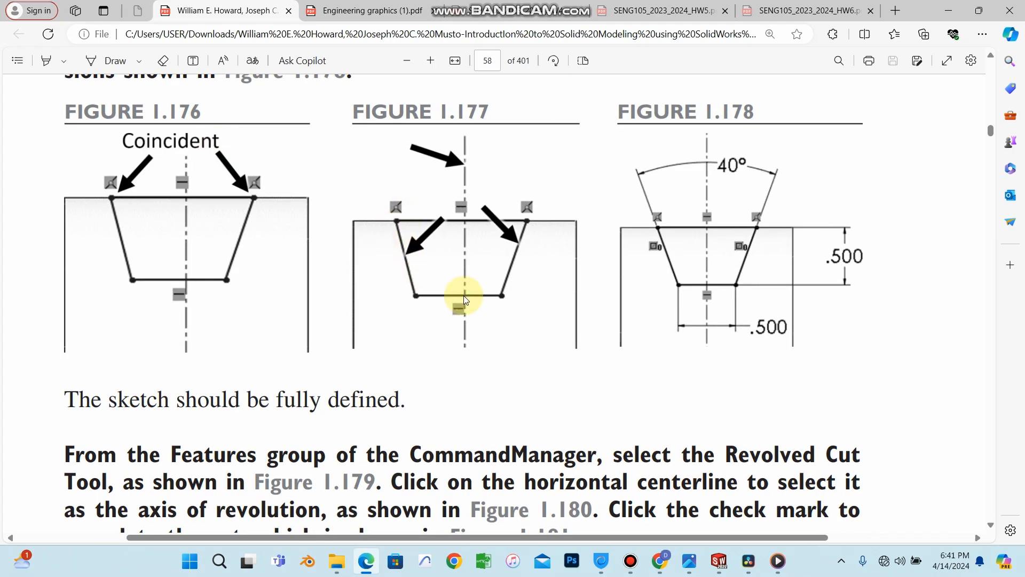
click(949, 11)
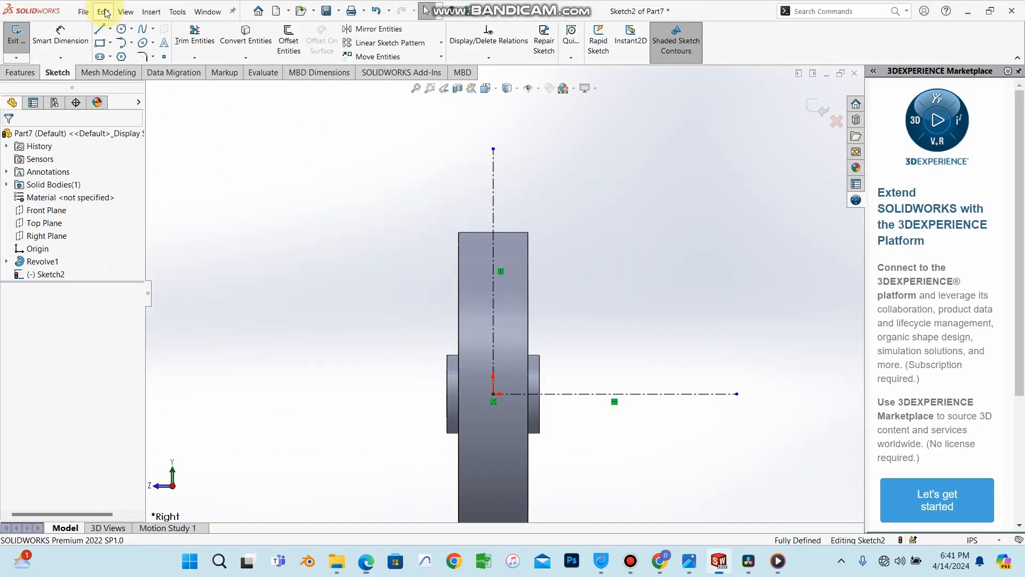
Step: Sketch a closed trapezoid across the vertical centerline, about 1 in wide on the rim's top edge and about 0.58 in wide at its base
click(110, 28)
click(115, 38)
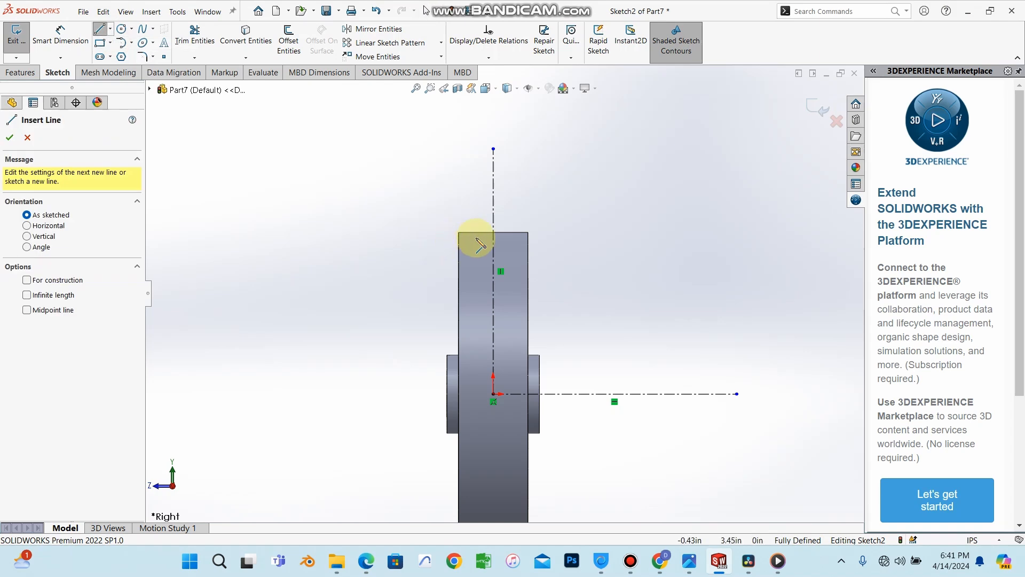
scroll(493, 251, down, 2)
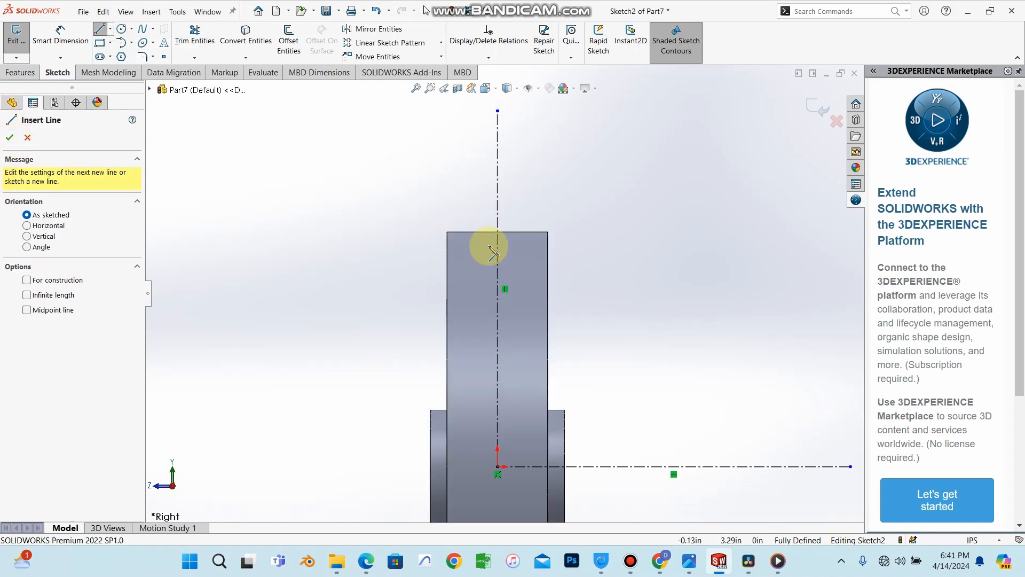
scroll(485, 235, down, 1)
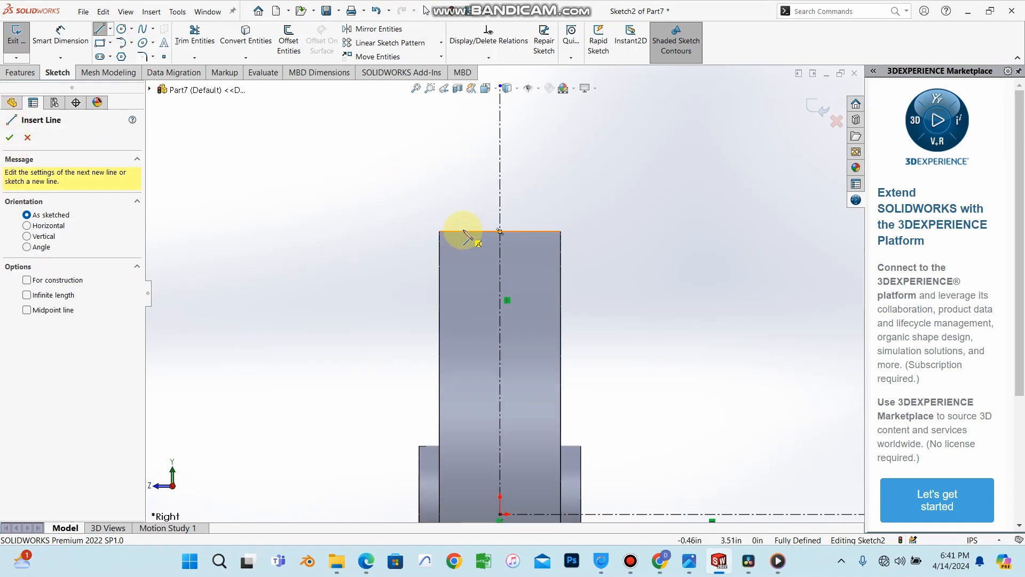
click(462, 232)
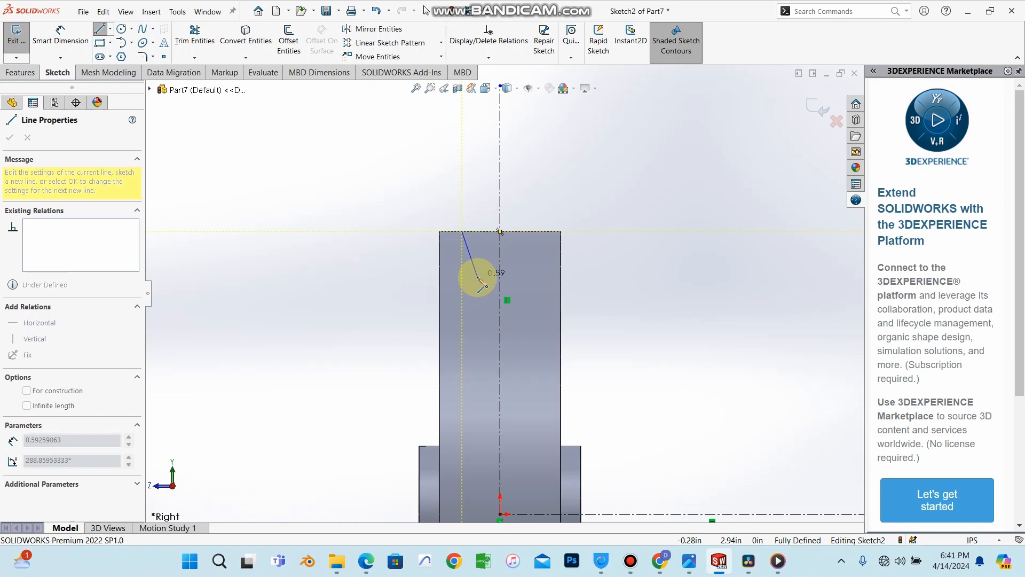
click(475, 280)
click(522, 280)
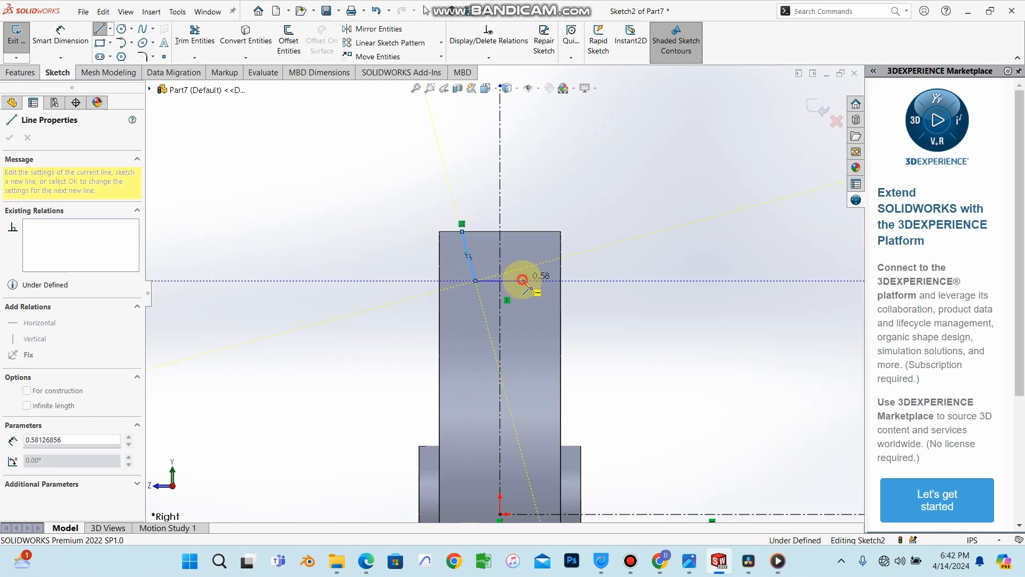
click(543, 232)
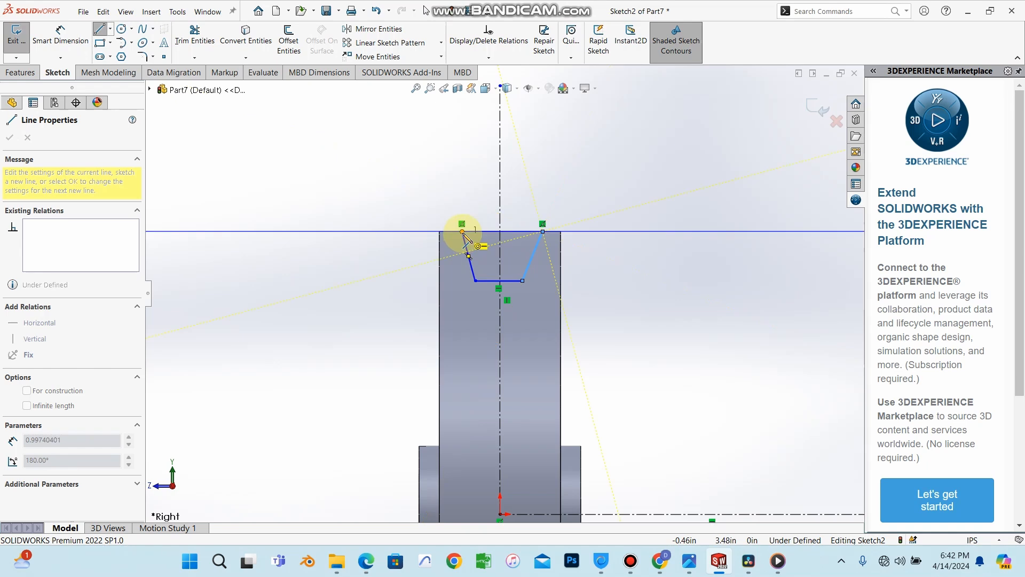
click(463, 232)
right_click(464, 234)
click(486, 242)
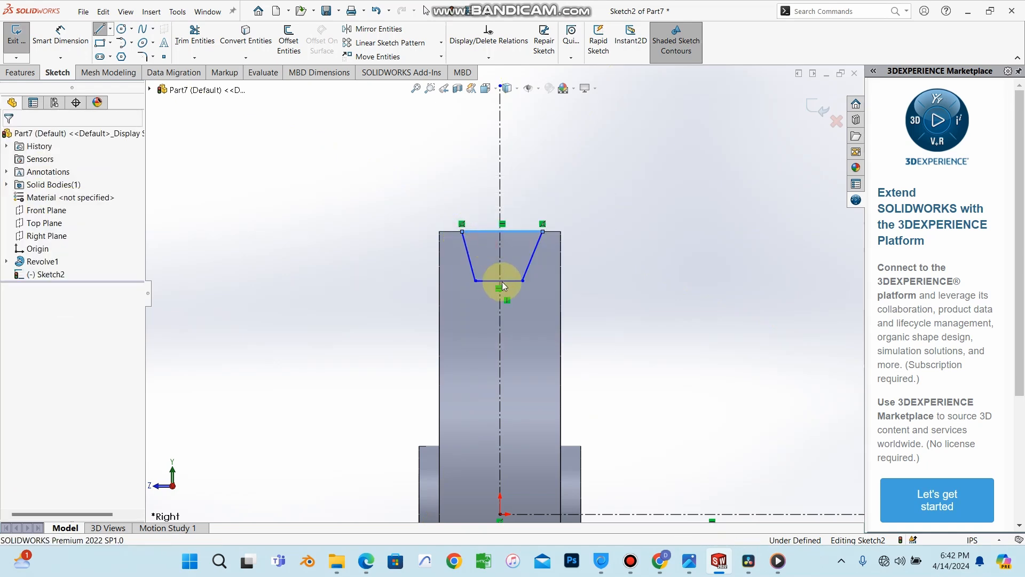
Step: Check the trapezoid's relations and dimensions against Figures 1.176 to 1.178 in the textbook PDF, and return to SOLIDWORKS
scroll(499, 281, down, 3)
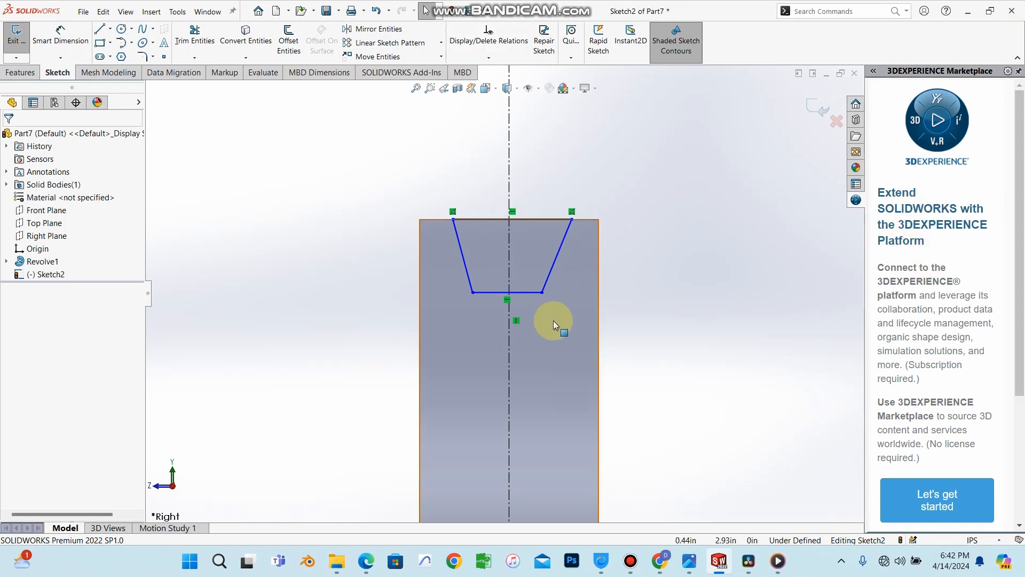
click(374, 567)
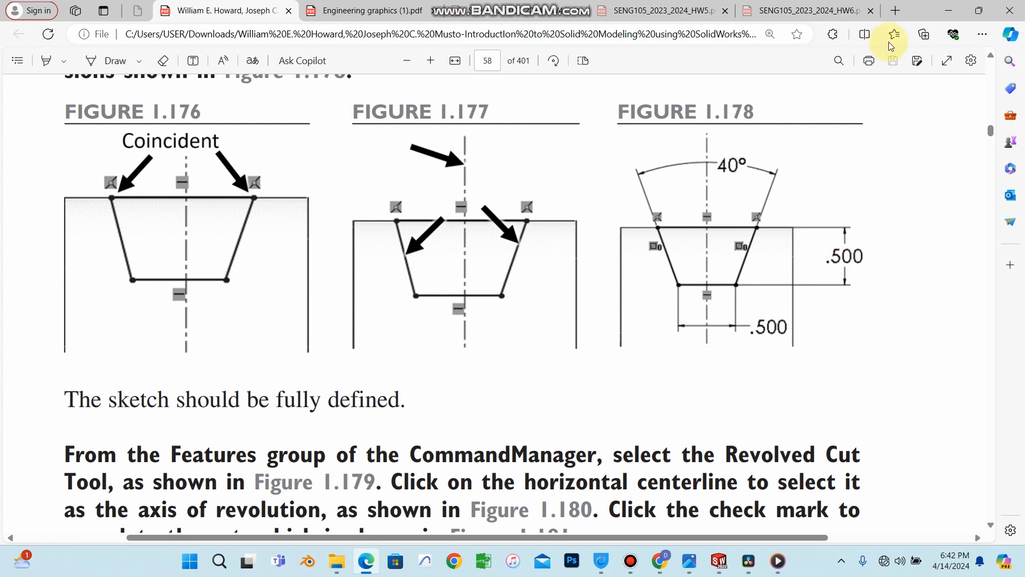
click(955, 8)
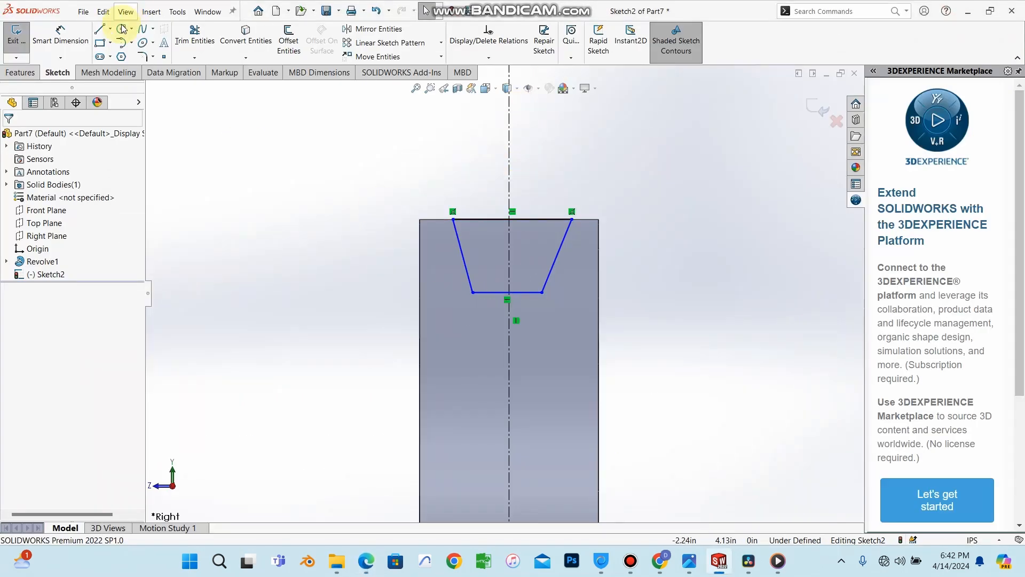
click(62, 33)
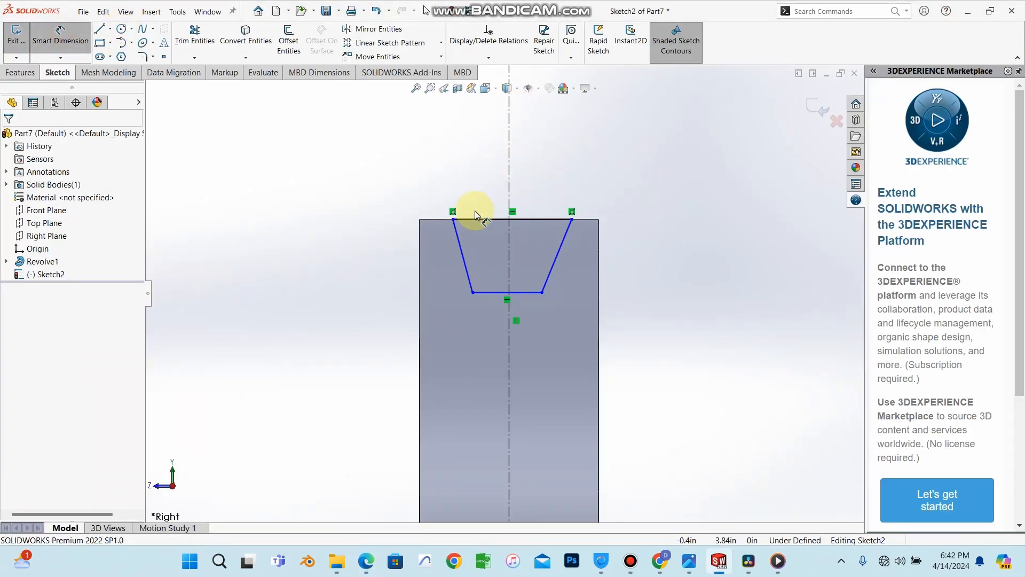
click(494, 292)
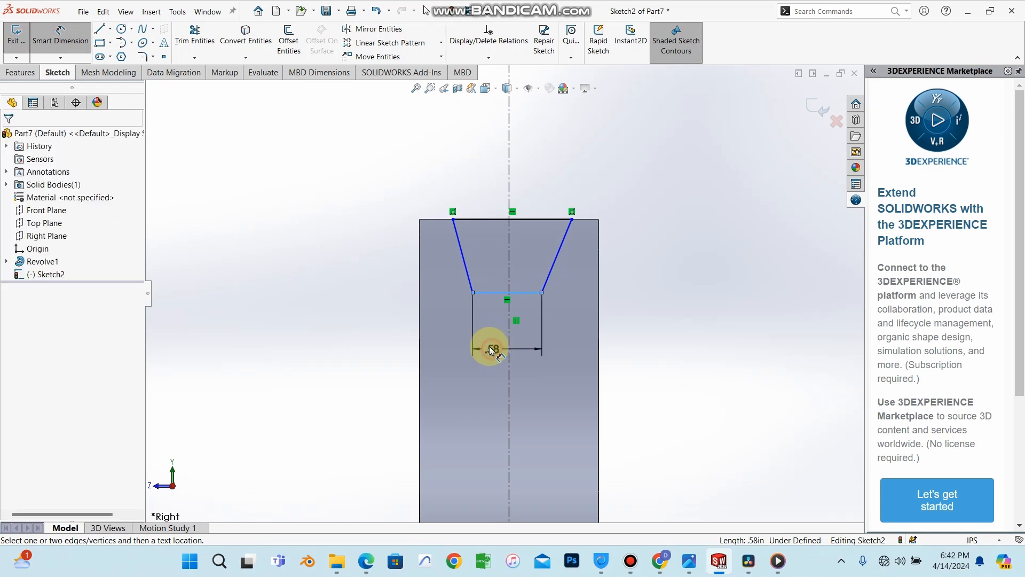
click(490, 349)
text(5)
key(Return)
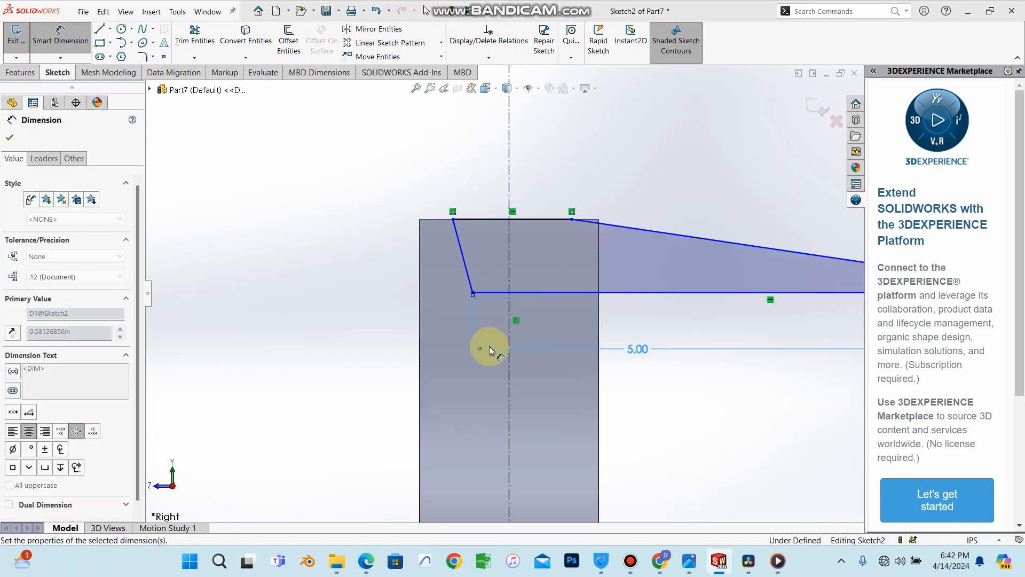
key(ctrl+z)
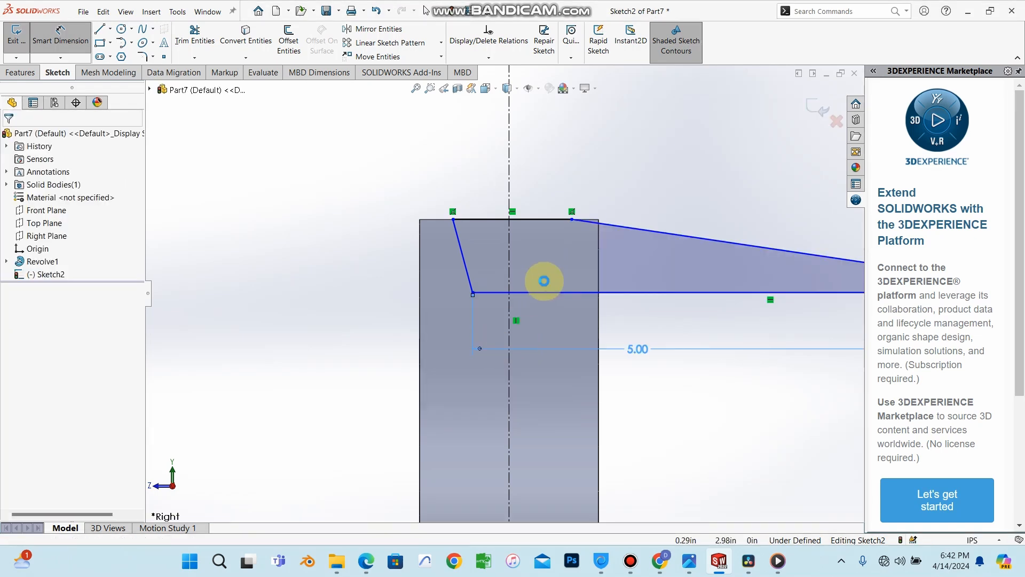
click(490, 352)
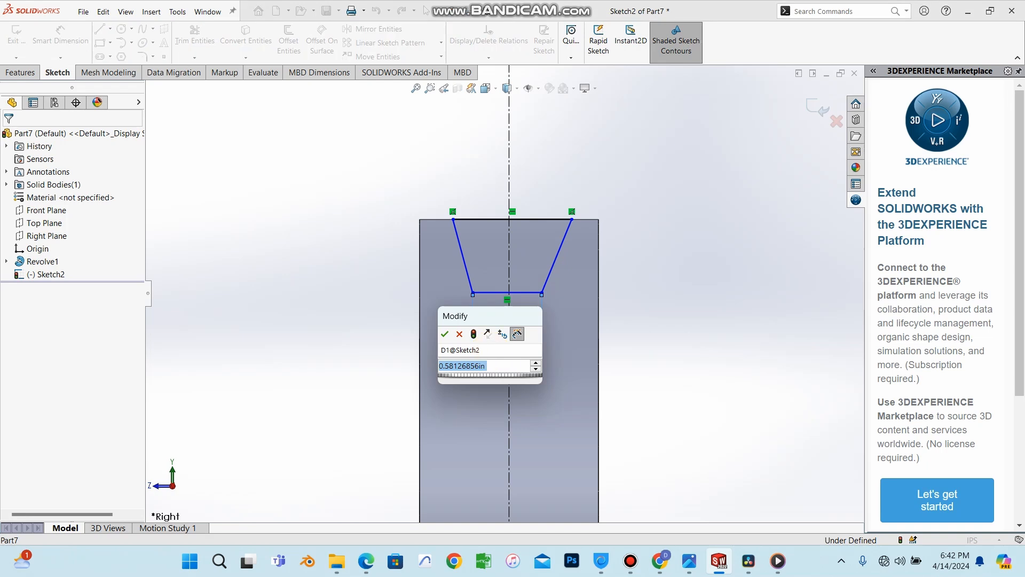
text(0.5)
key(Return)
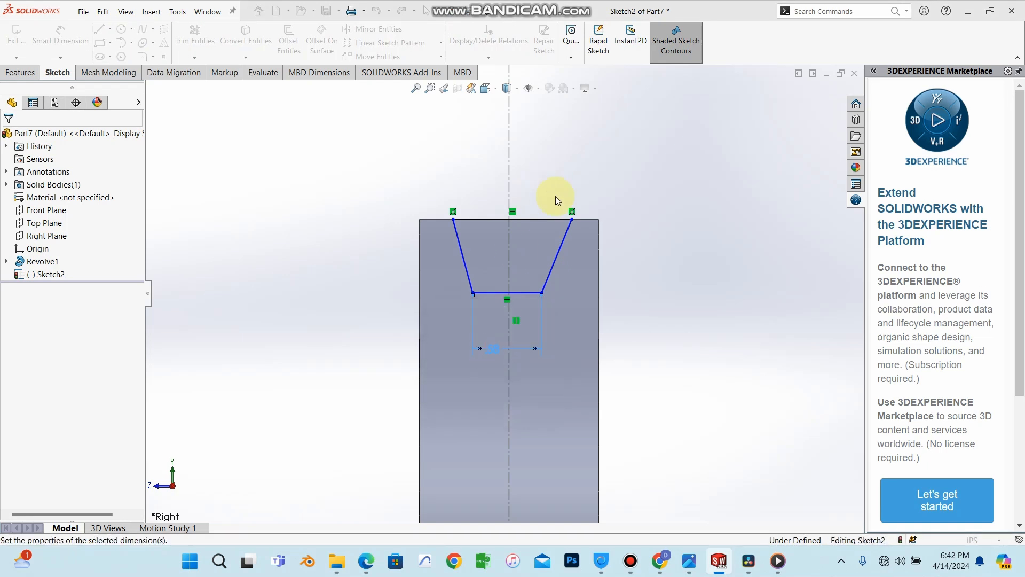
click(556, 250)
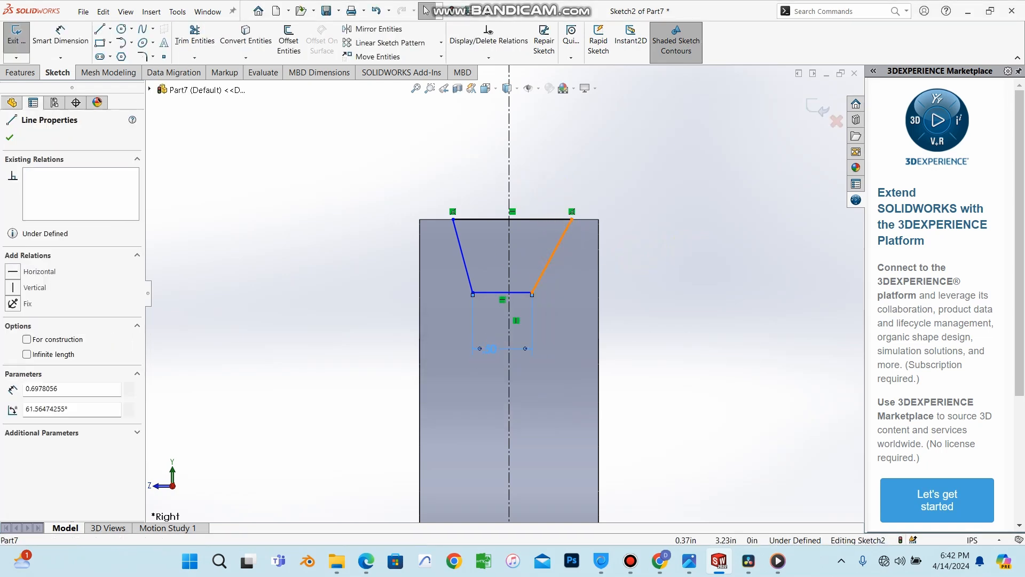
click(7, 139)
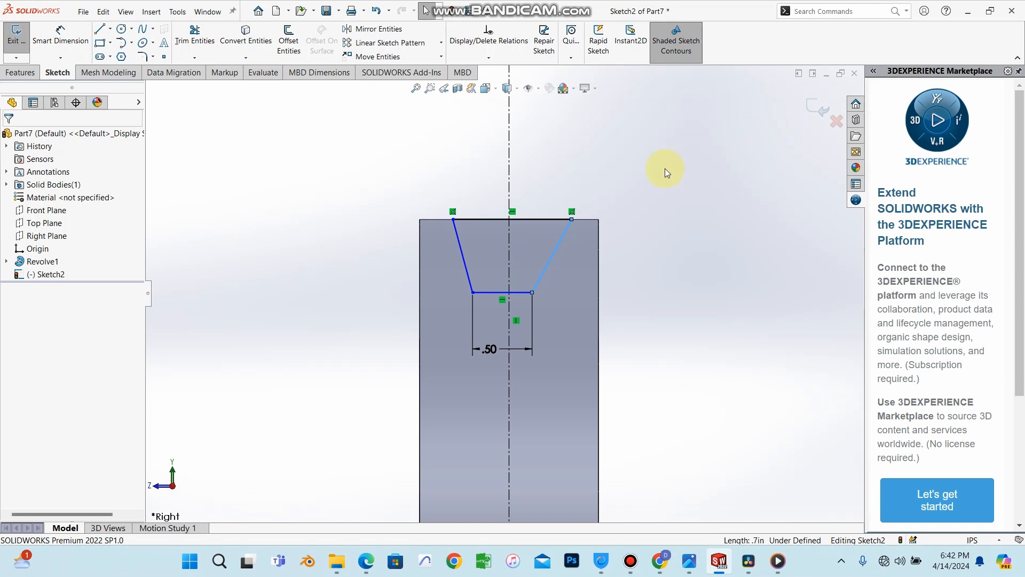
key(ctrl+z)
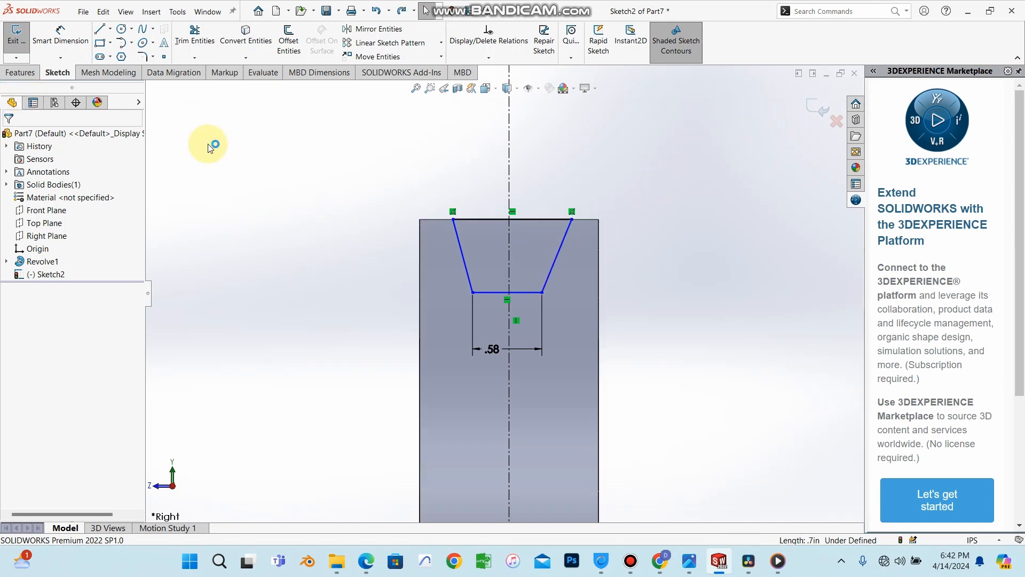
key(ctrl+z)
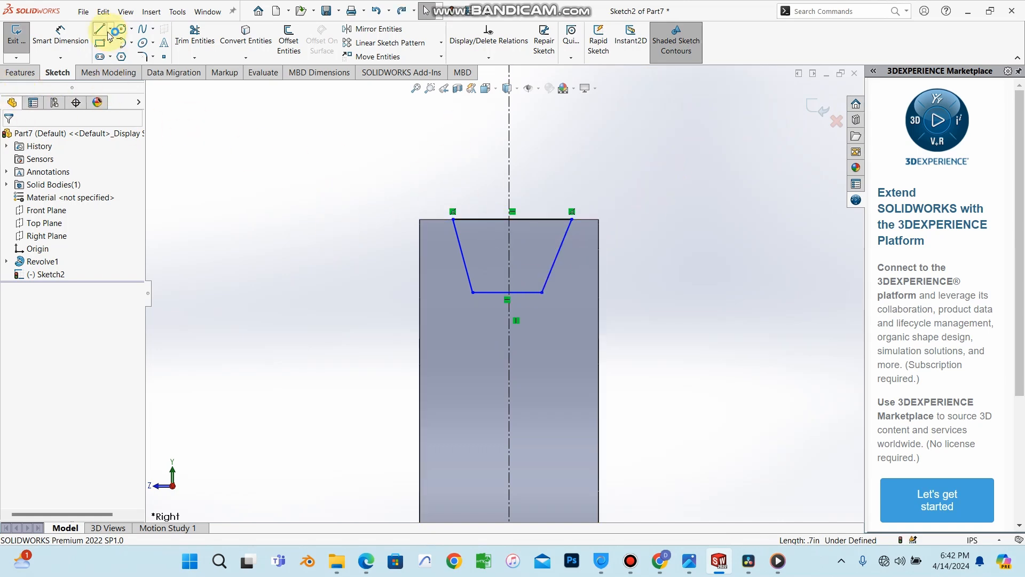
Step: Add a Symmetric relation between the trapezoid's two diagonal lines about the vertical centerline
click(465, 268)
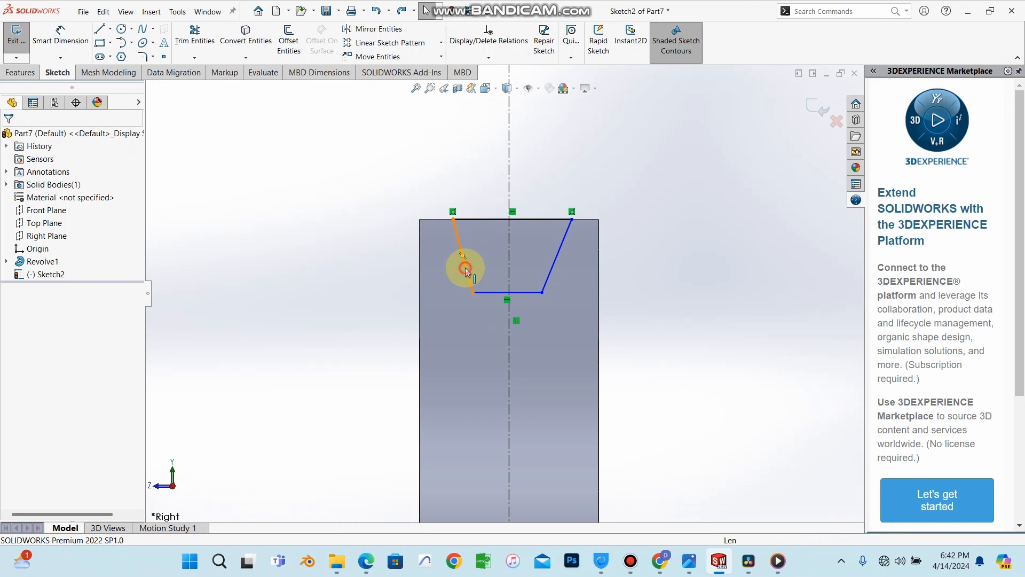
click(549, 271)
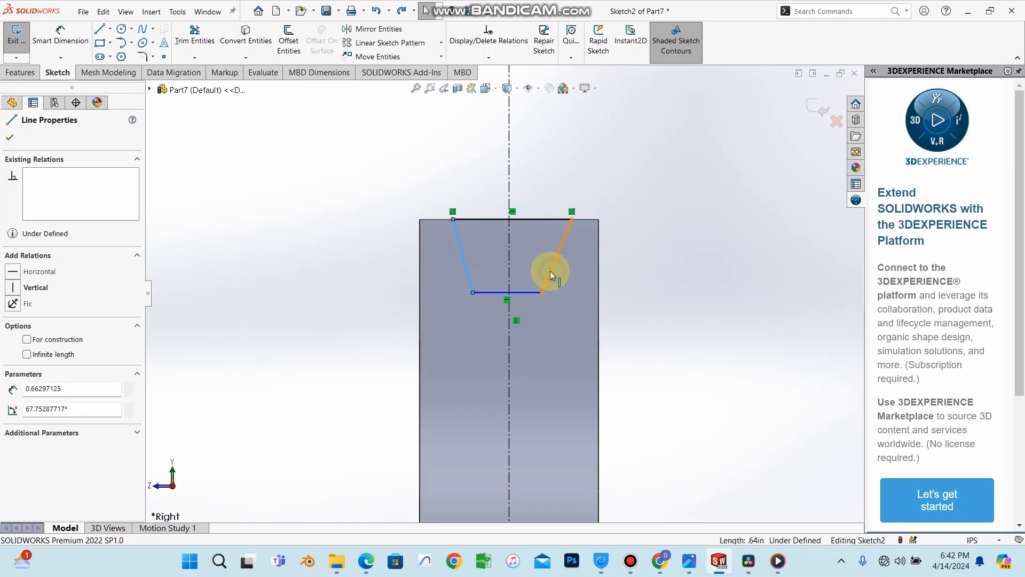
click(508, 270)
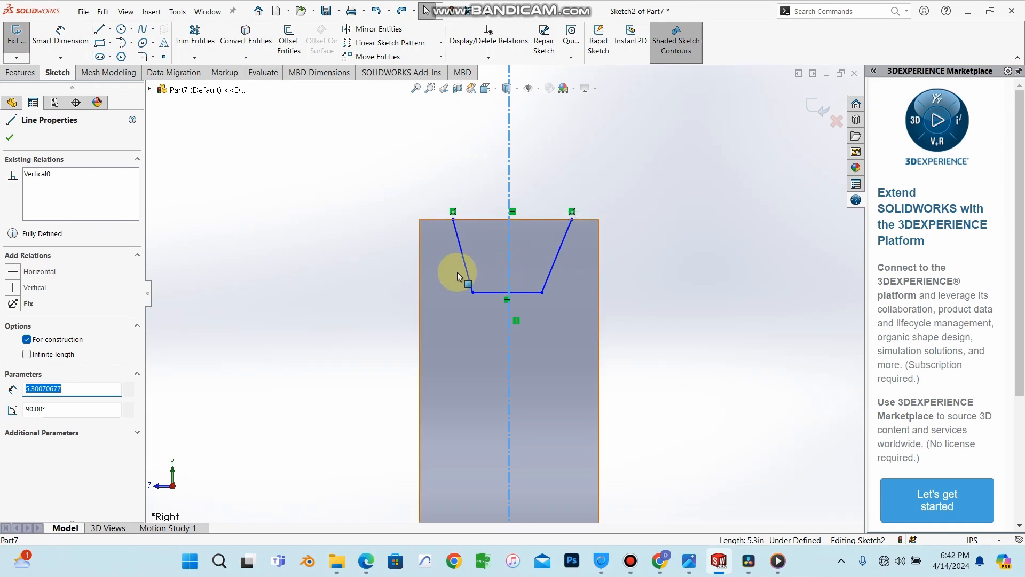
ctrl+click(549, 272)
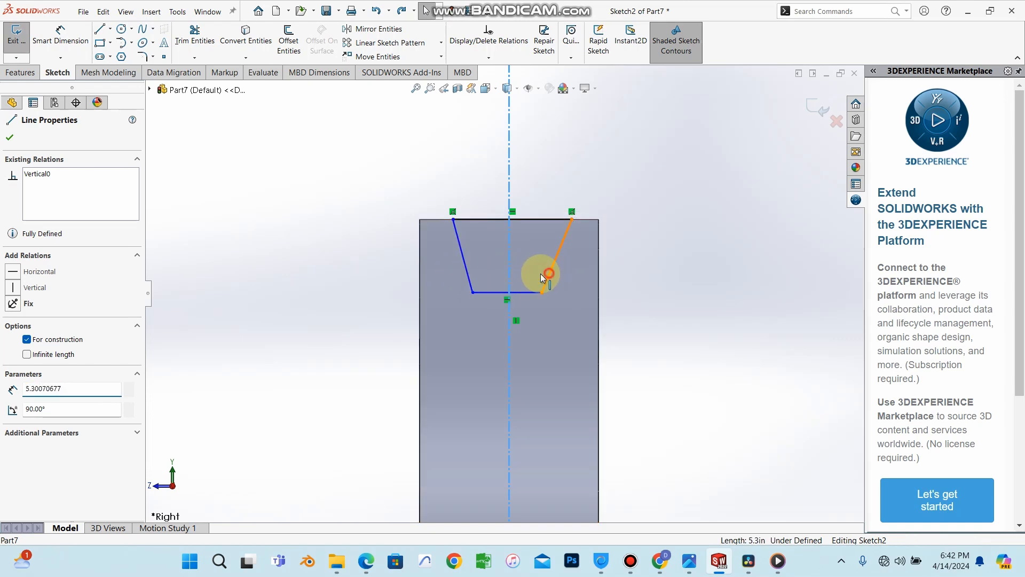
ctrl+click(466, 284)
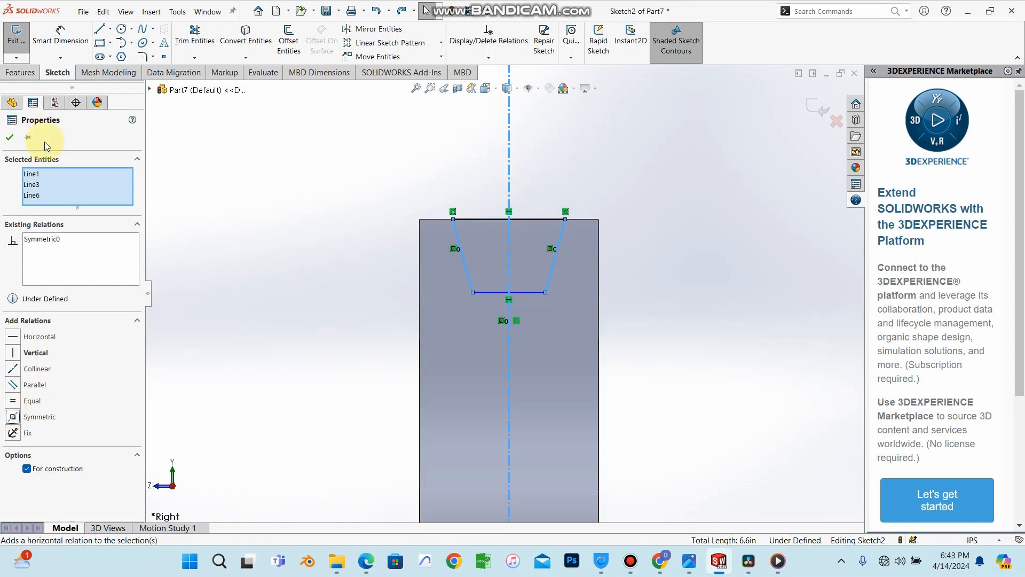
click(9, 138)
Step: Dimension the trapezoid's bottom line as 0.5 in and its vertical depth from the rim as 0.5 in
click(60, 36)
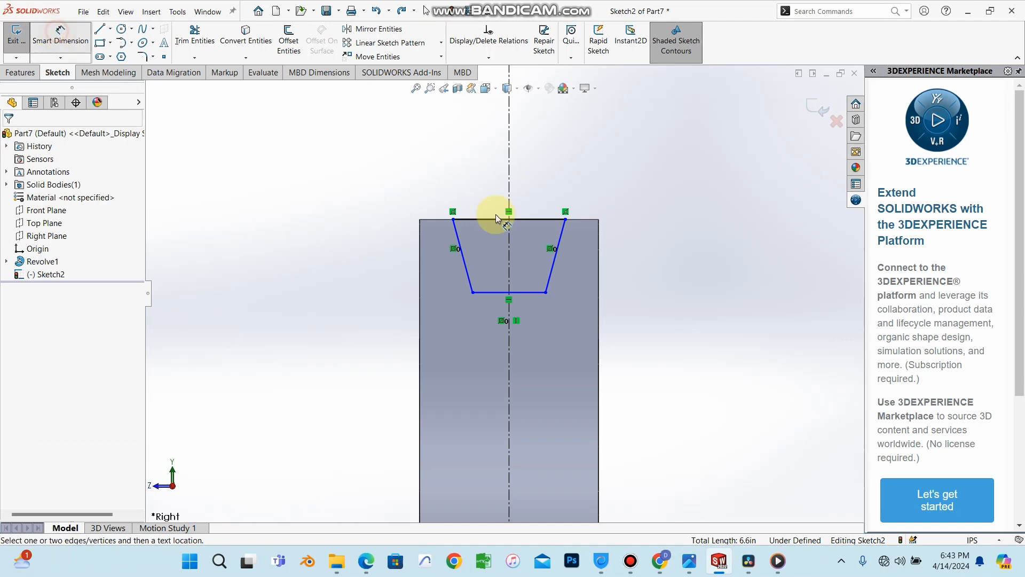
click(483, 295)
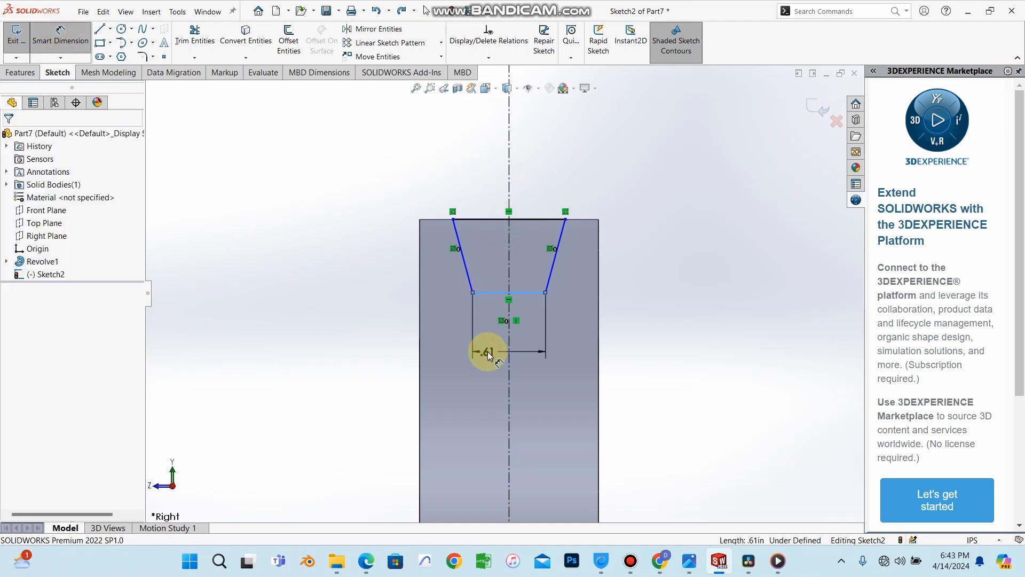
click(487, 351)
text(0.5)
key(Return)
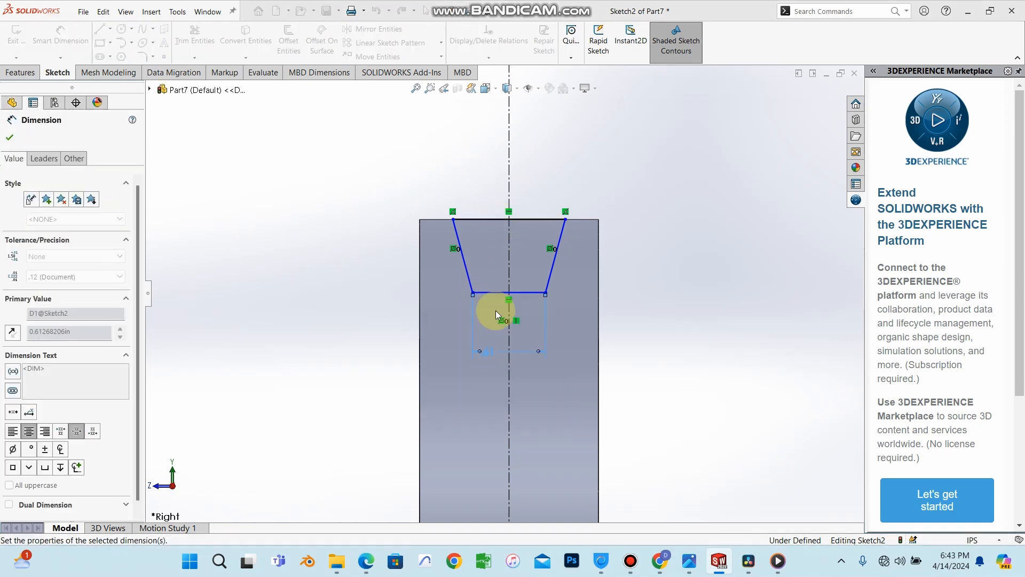
click(558, 241)
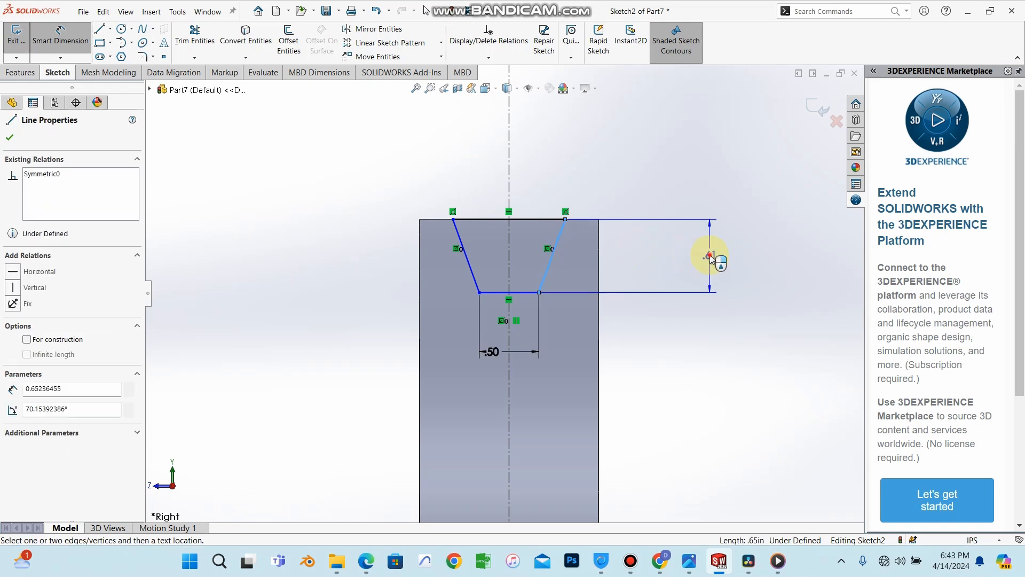
click(713, 260)
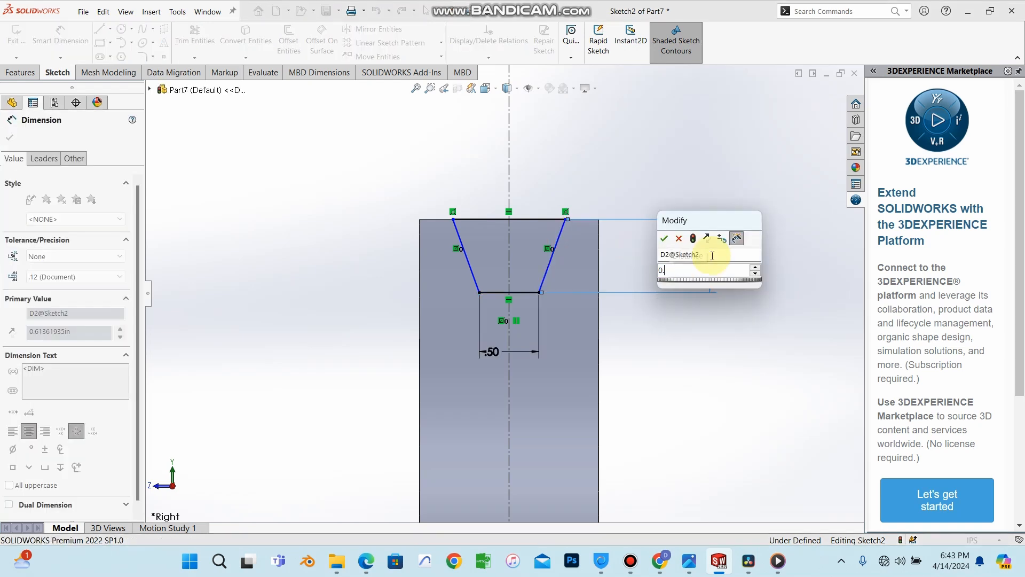
Step: Dimension the angle between the trapezoid's two diagonal lines as 40°
click(460, 237)
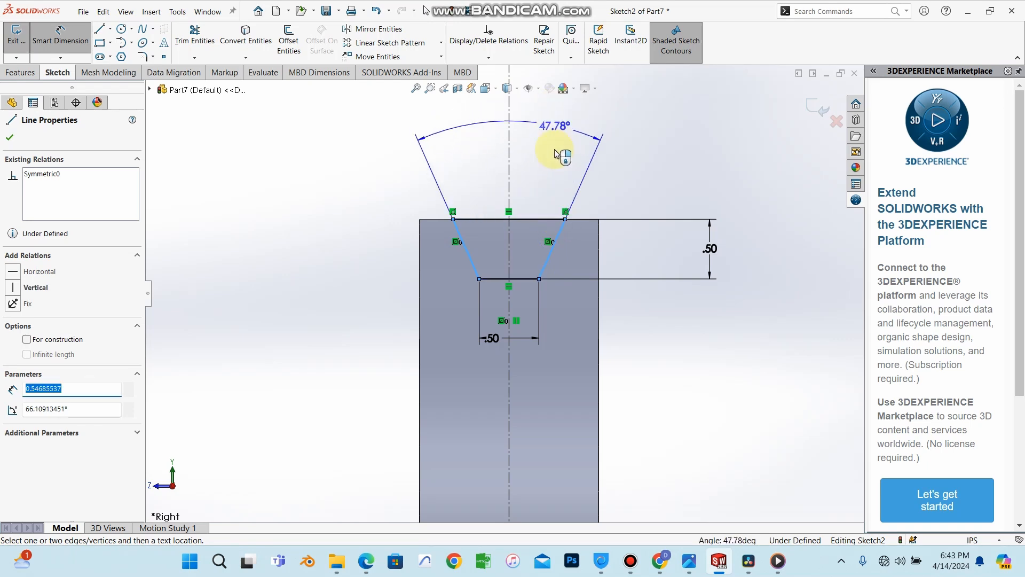
click(551, 139)
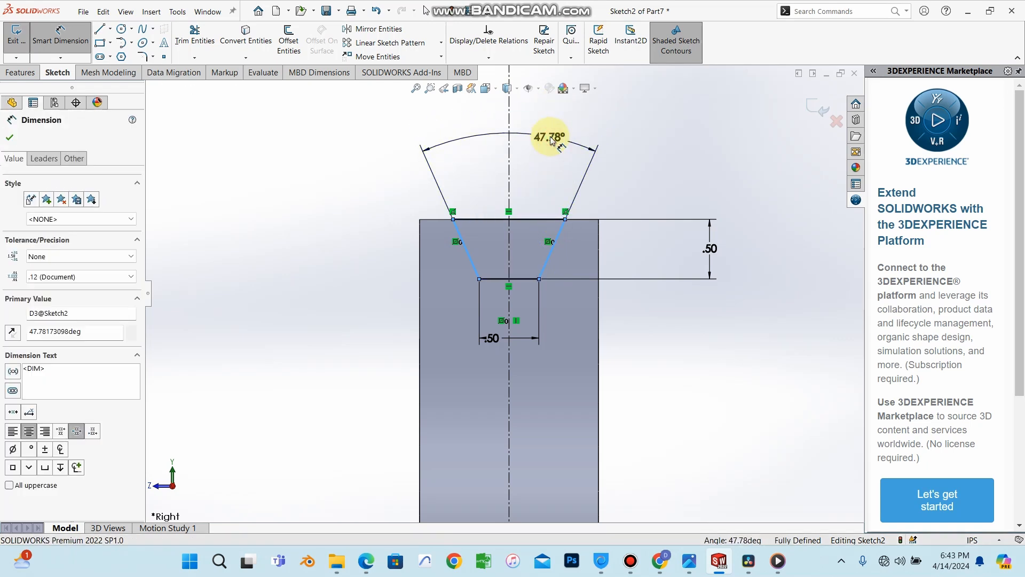
key(Return)
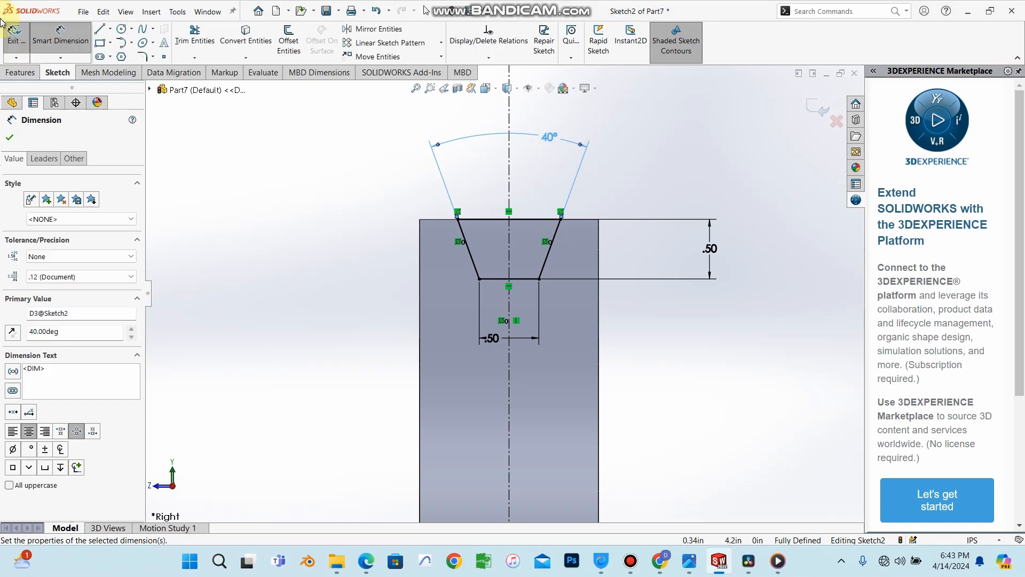
click(9, 137)
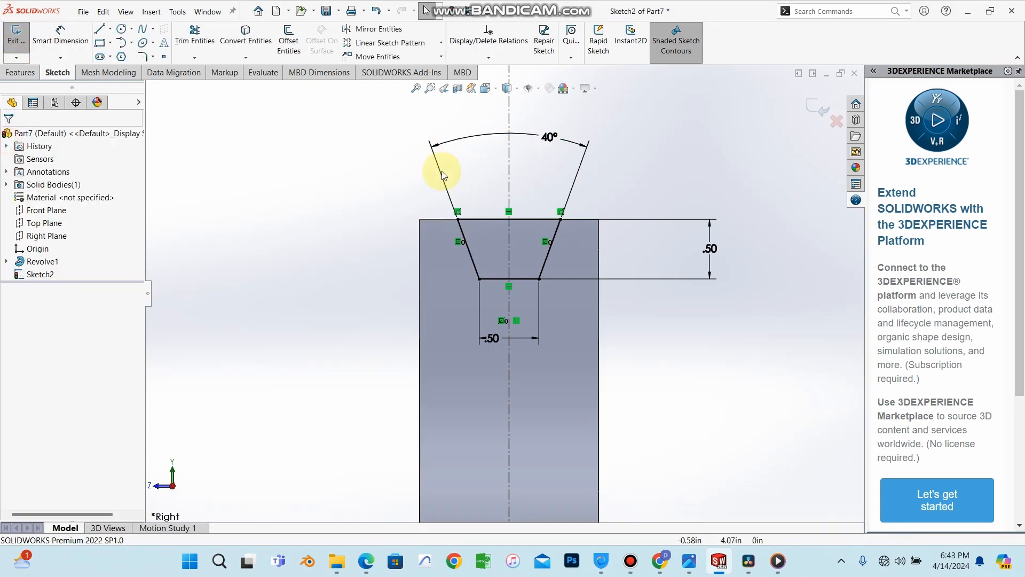
Step: Revolve-cut the trapezoid profile 360° about the horizontal centerline through the origin to form the rim groove
click(20, 73)
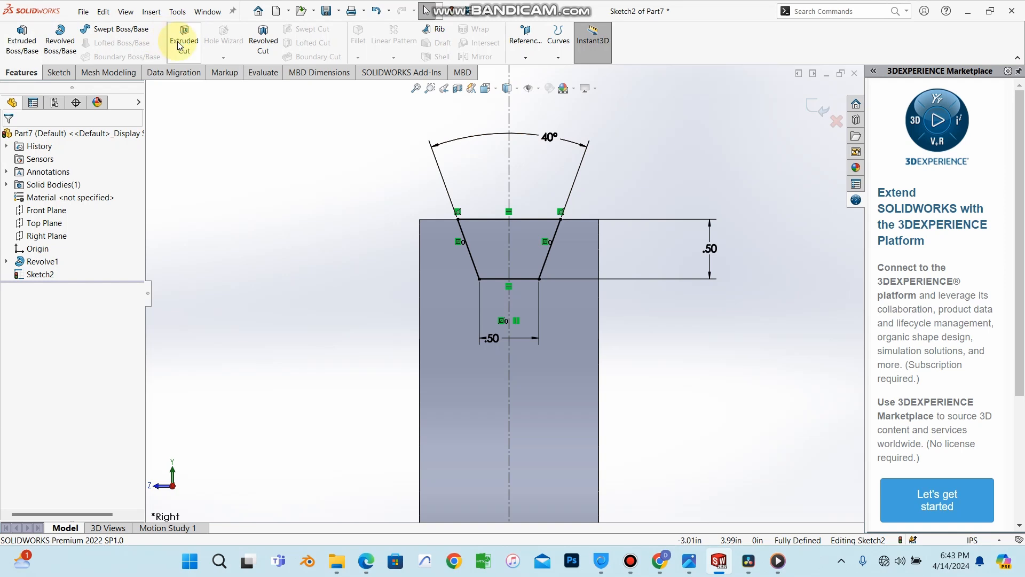
click(260, 49)
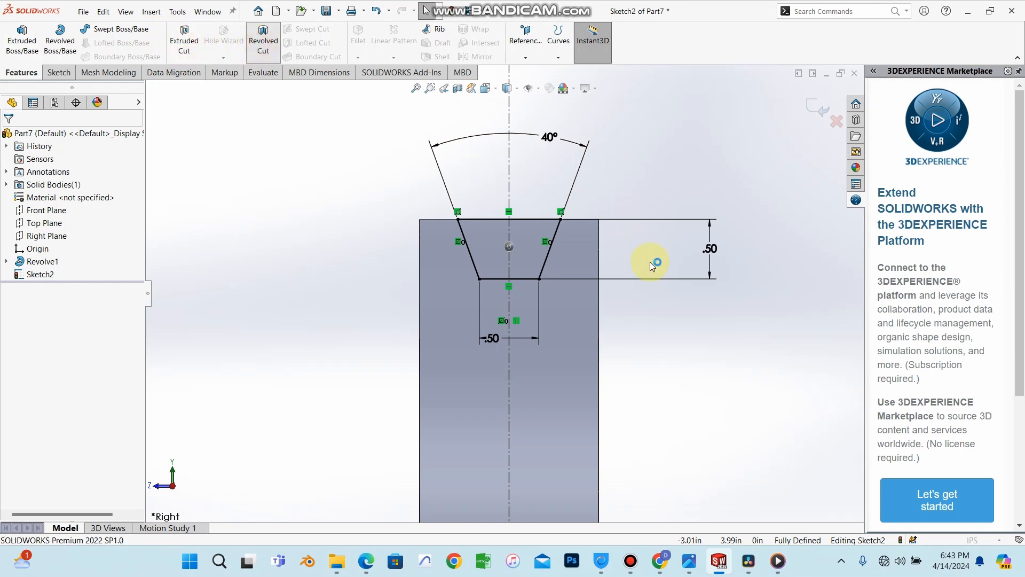
mouse_move(704, 225)
middle_down()
mouse_move(634, 303)
mouse_move(594, 313)
mouse_move(687, 259)
mouse_move(668, 248)
middle_up()
scroll(594, 314, up, 5)
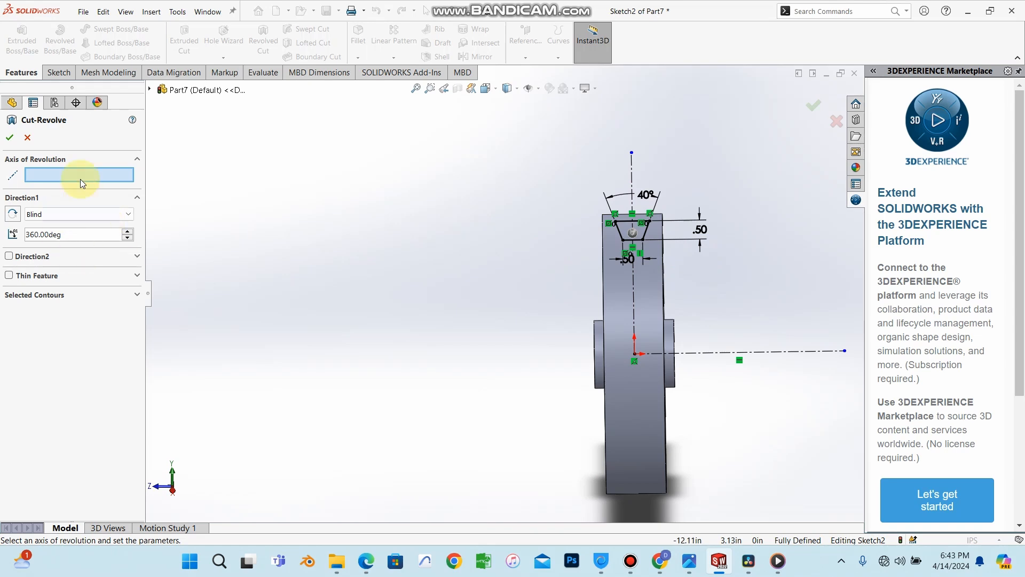
scroll(632, 233, down, 2)
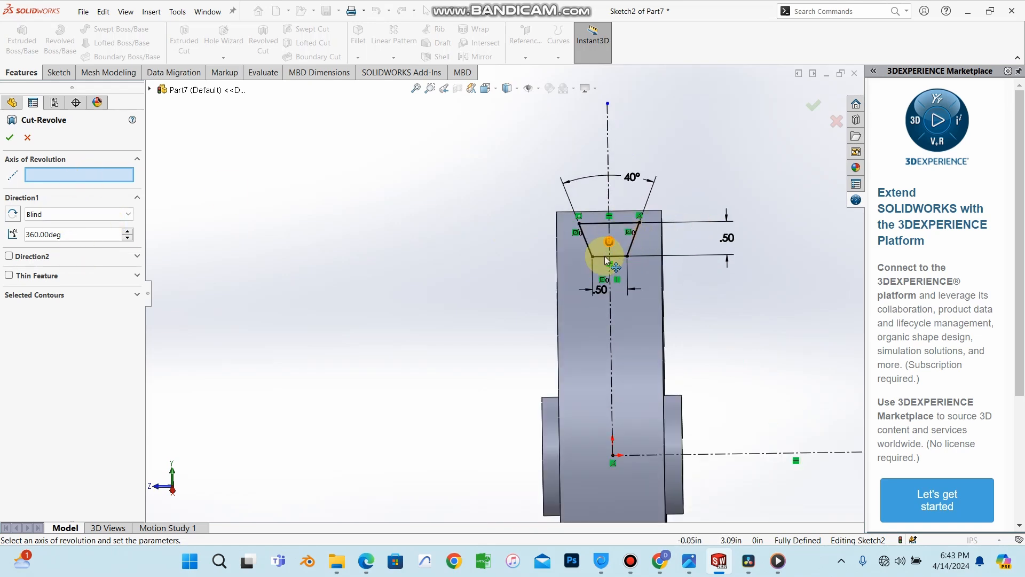
click(717, 451)
middle_drag(730, 354, 675, 342)
scroll(675, 341, up, 5)
scroll(565, 323, down, 2)
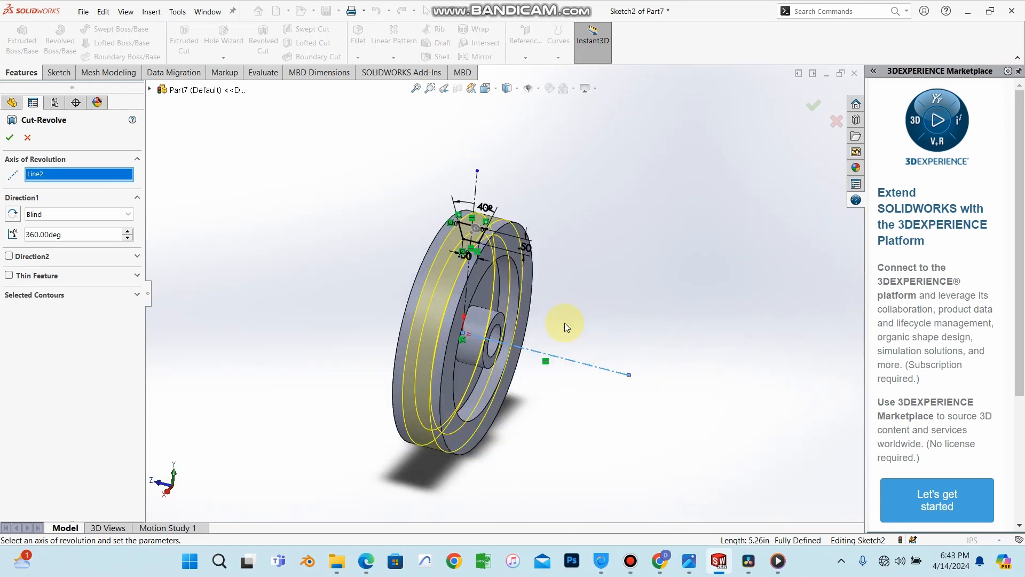
scroll(472, 322, down, 3)
click(9, 140)
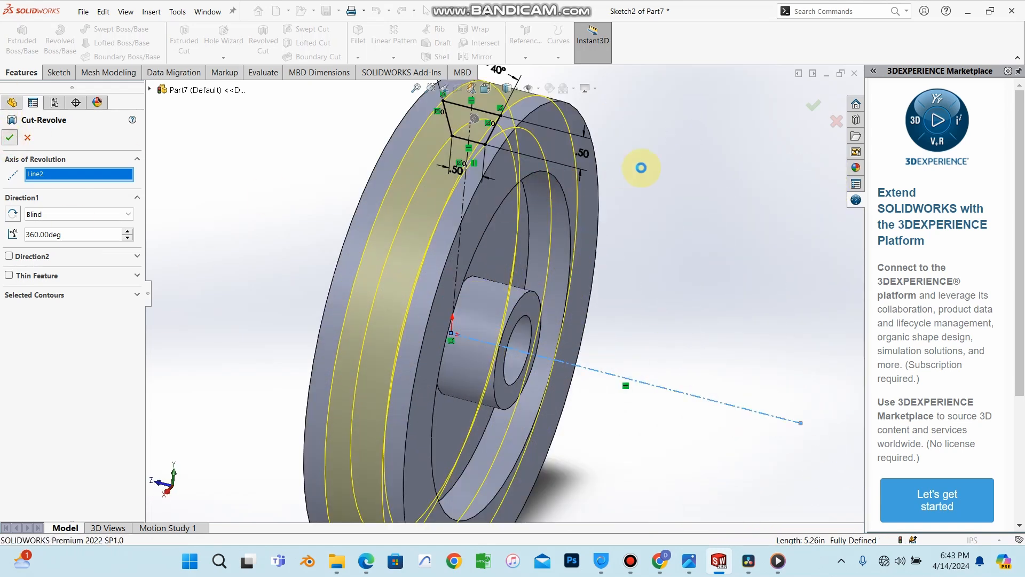
Step: Examine the revolved groove, the rim and the hub of the pulley from several angles
click(735, 206)
middle_drag(735, 206, 690, 194)
scroll(691, 194, up, 3)
scroll(690, 194, up, 4)
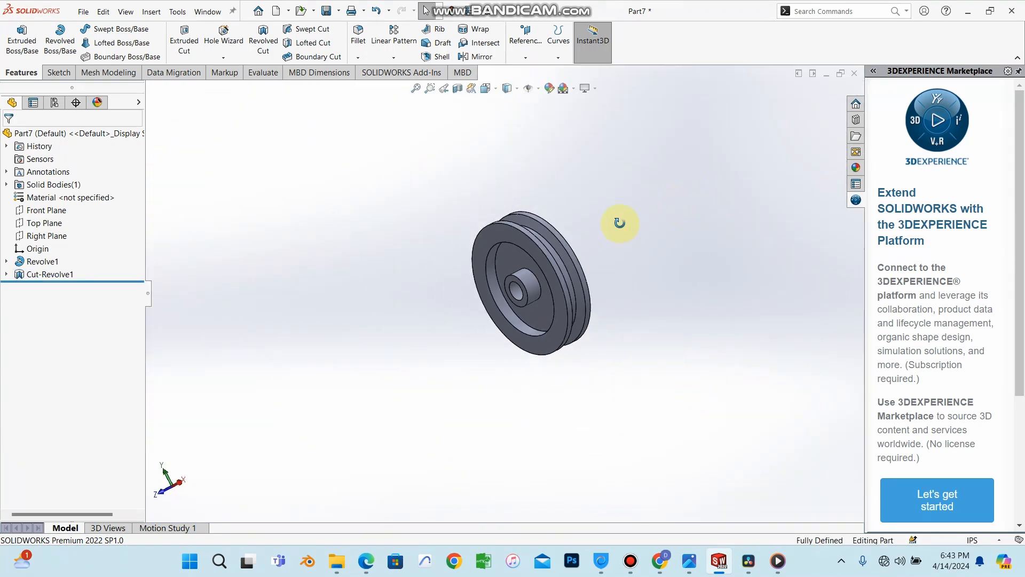
mouse_move(619, 223)
middle_down()
mouse_move(606, 151)
mouse_move(601, 226)
middle_up()
scroll(524, 274, down, 5)
scroll(524, 277, up, 3)
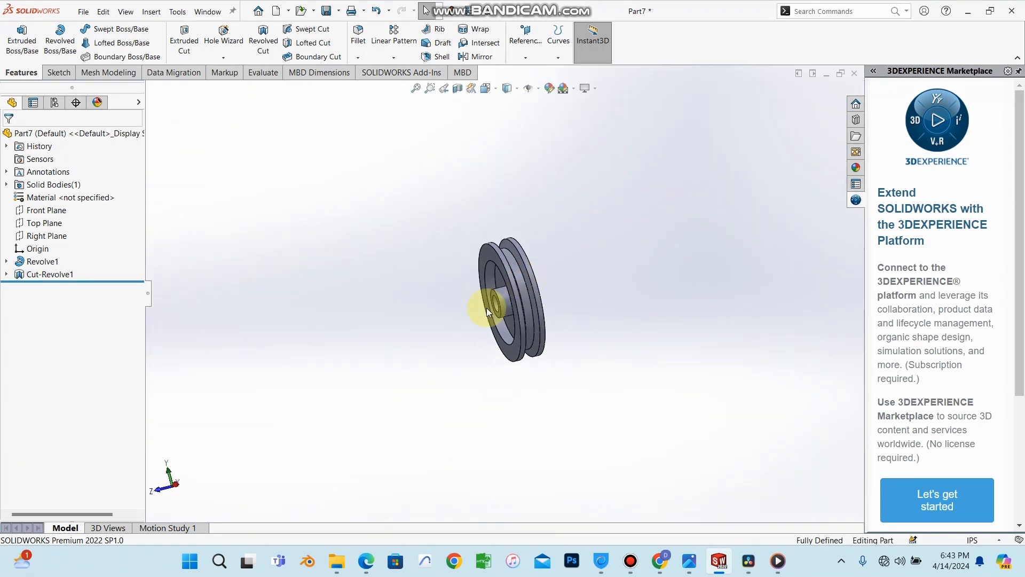
scroll(486, 307, down, 3)
scroll(511, 274, up, 4)
scroll(510, 306, down, 4)
scroll(517, 283, down, 4)
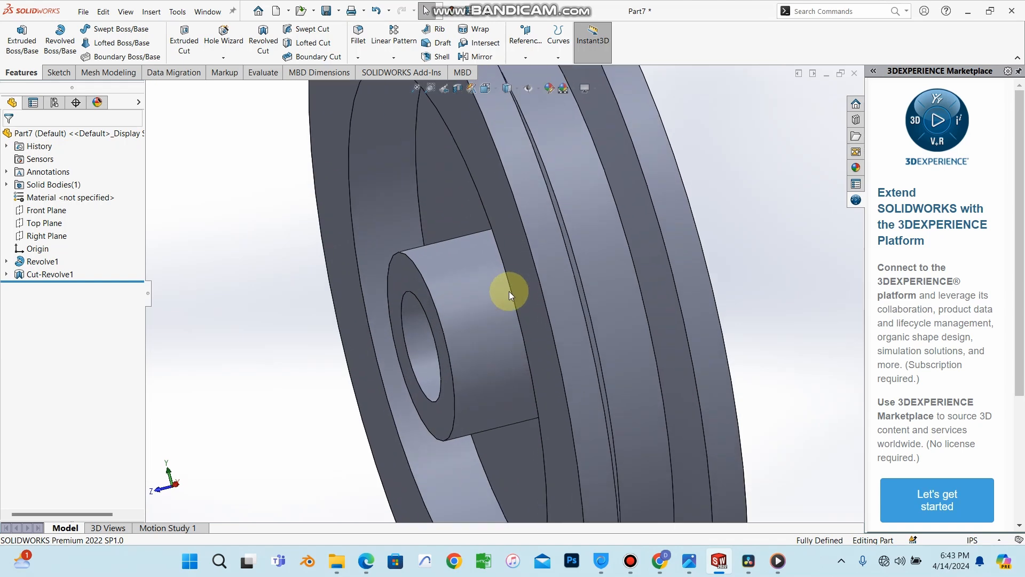
scroll(507, 290, up, 4)
middle_drag(494, 297, 480, 270)
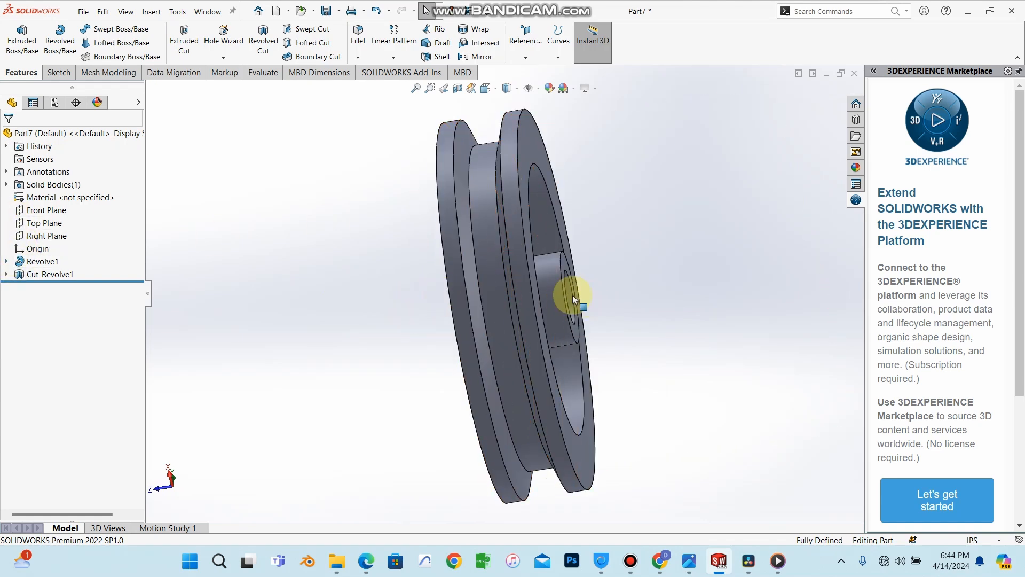
middle_drag(572, 293, 492, 320)
scroll(488, 310, down, 3)
scroll(487, 311, up, 5)
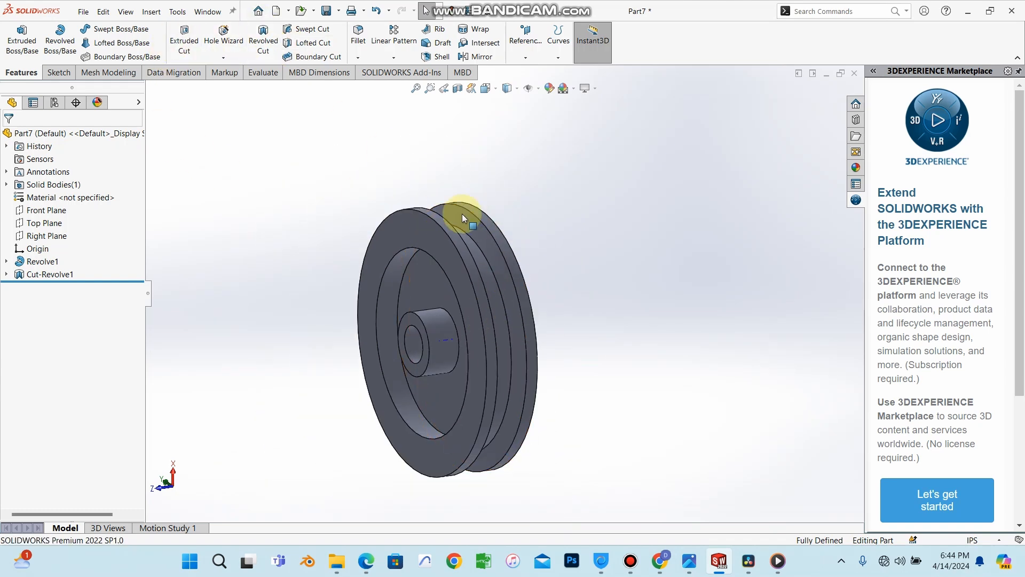
middle_drag(437, 206, 449, 227)
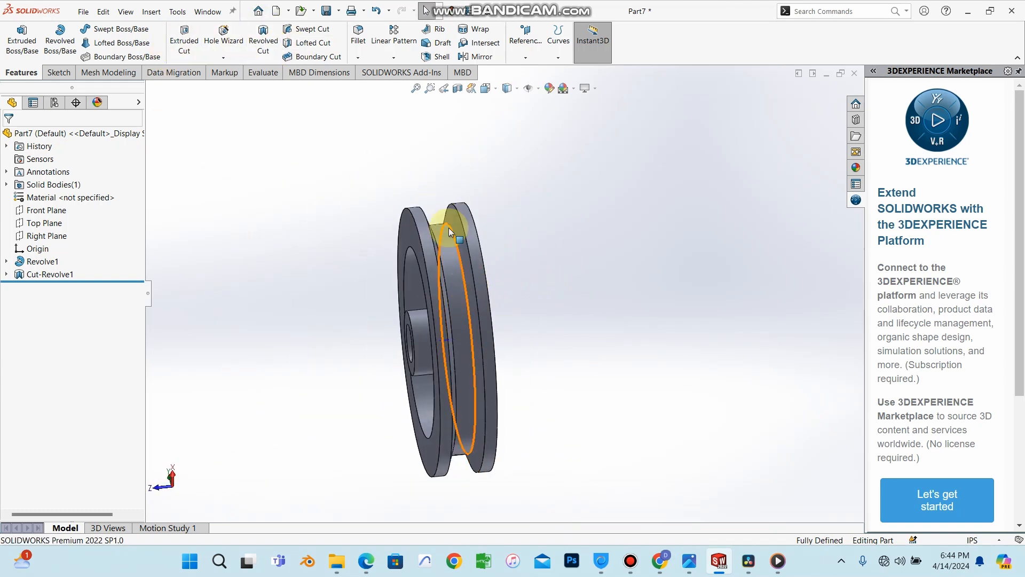
Step: View the pulley normal to the Right Plane to examine the groove's profile, and return to an angled view
click(47, 235)
click(98, 220)
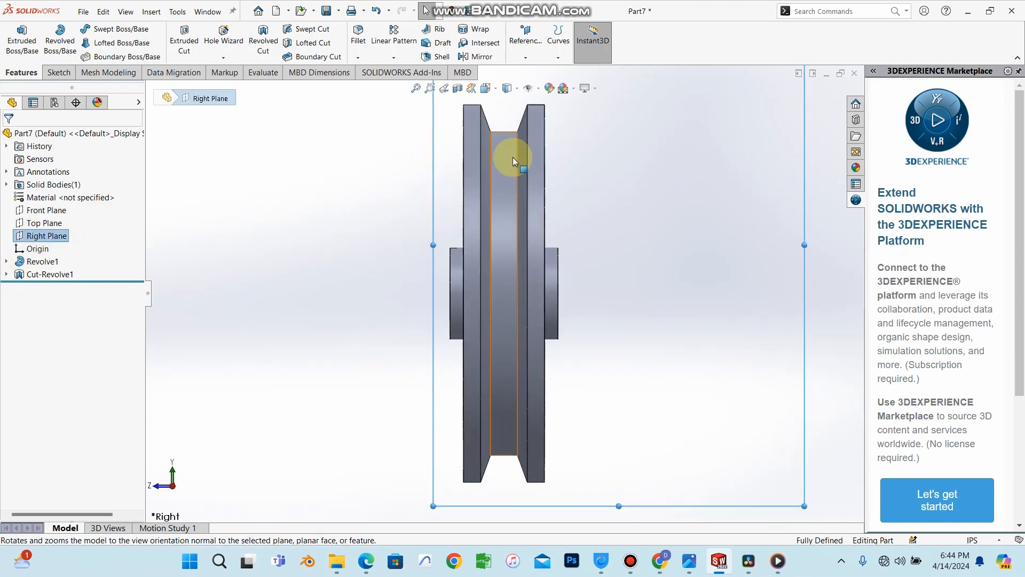
scroll(500, 165, down, 5)
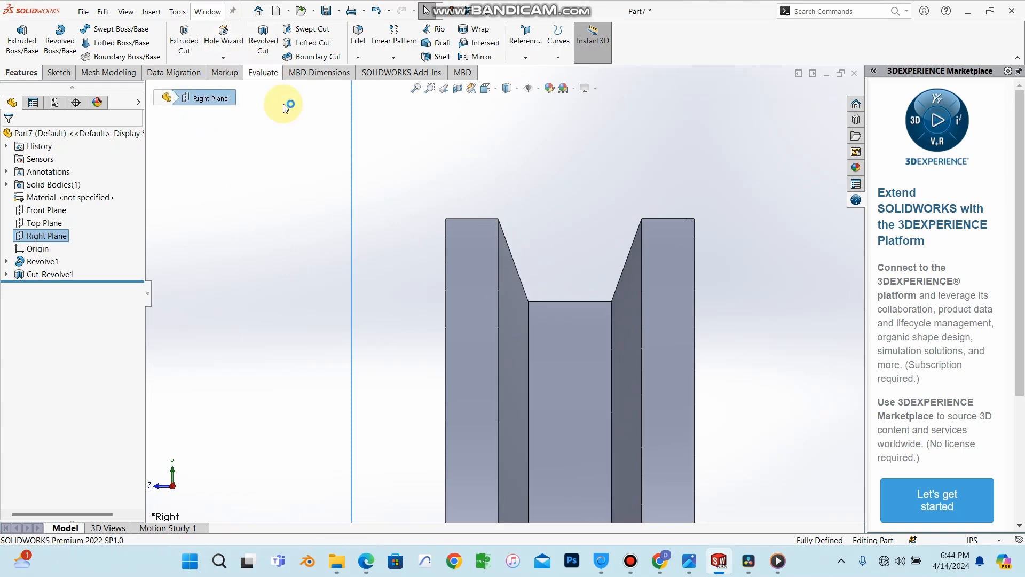
scroll(593, 334, up, 6)
middle_drag(387, 368, 437, 397)
click(615, 263)
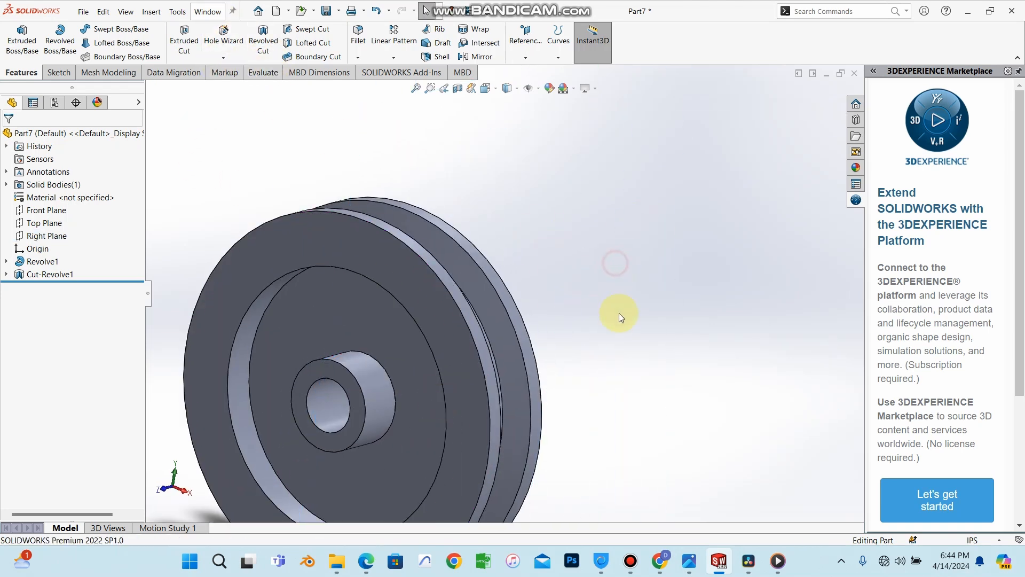
middle_drag(619, 313, 565, 309)
scroll(565, 309, down, 2)
scroll(533, 304, up, 4)
middle_drag(447, 350, 584, 446)
Step: Check the pulley problem with Figure 5.0 in the Engineering graphics PDF, and return to SOLIDWORKS
click(358, 567)
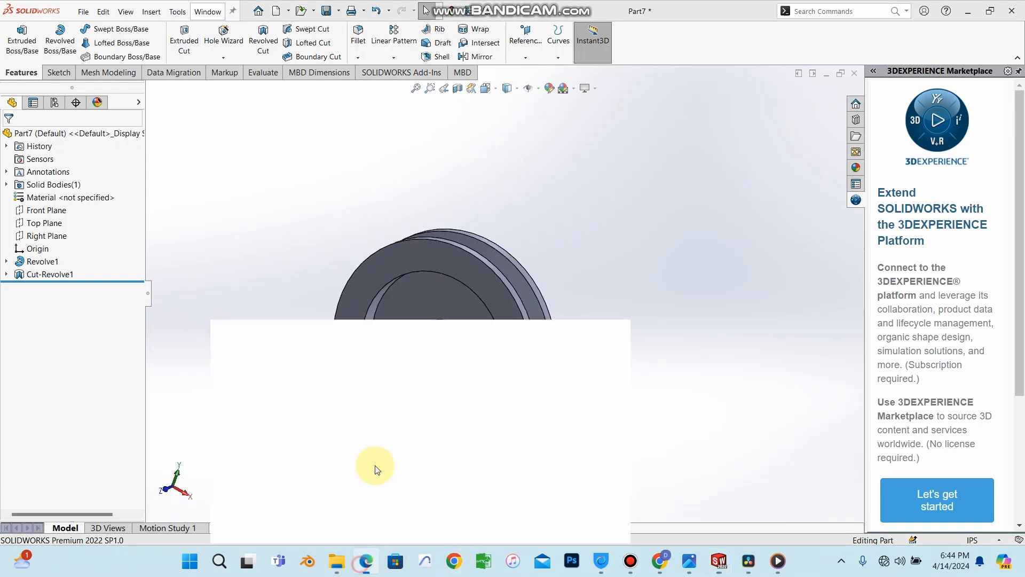
click(354, 11)
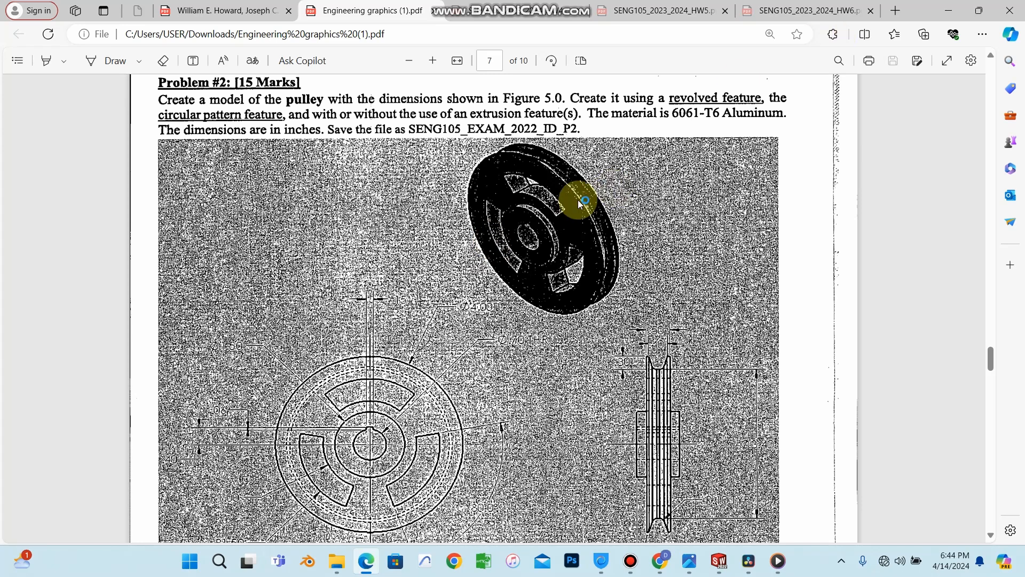
click(947, 11)
Step: Start a new sketch on the ring-shaped end face of the hub
middle_drag(511, 339, 423, 347)
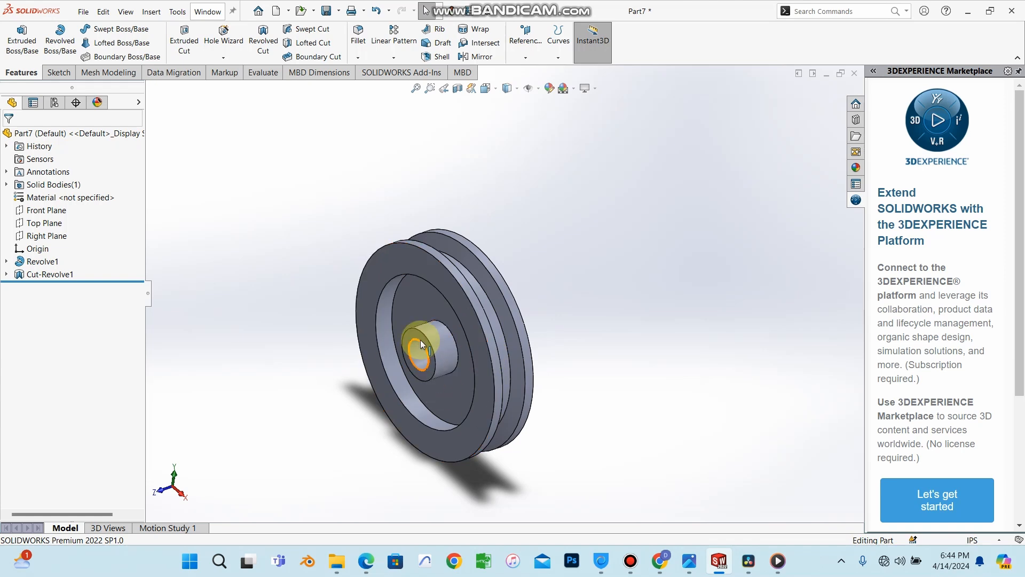
scroll(424, 345, down, 5)
scroll(460, 335, up, 6)
scroll(486, 293, down, 4)
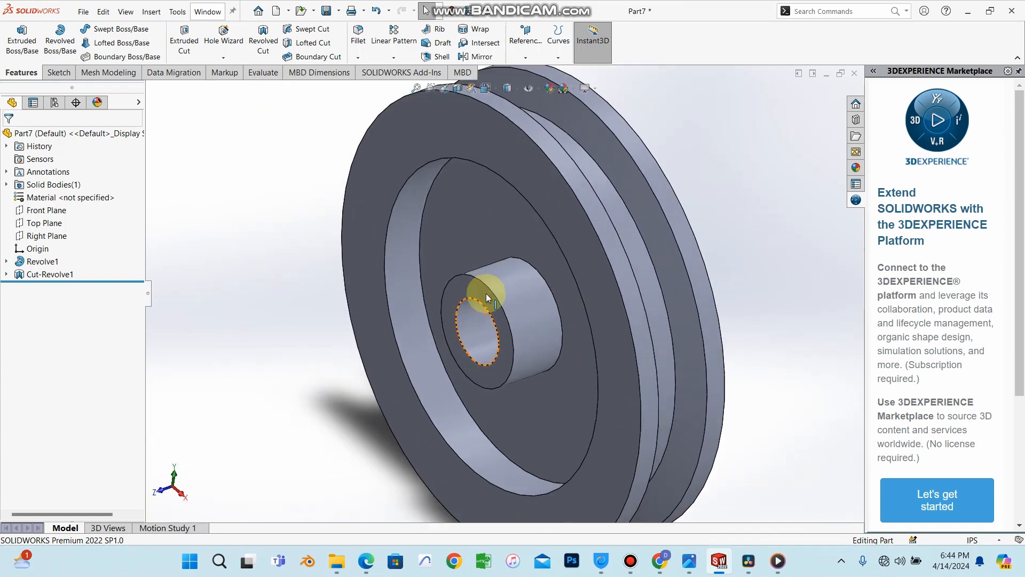
middle_drag(494, 313, 510, 295)
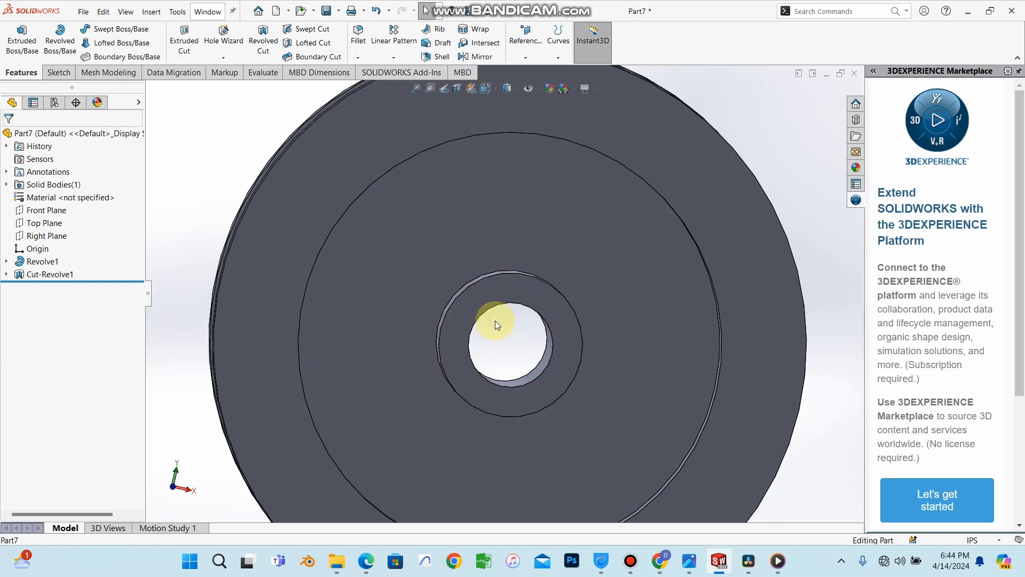
click(509, 293)
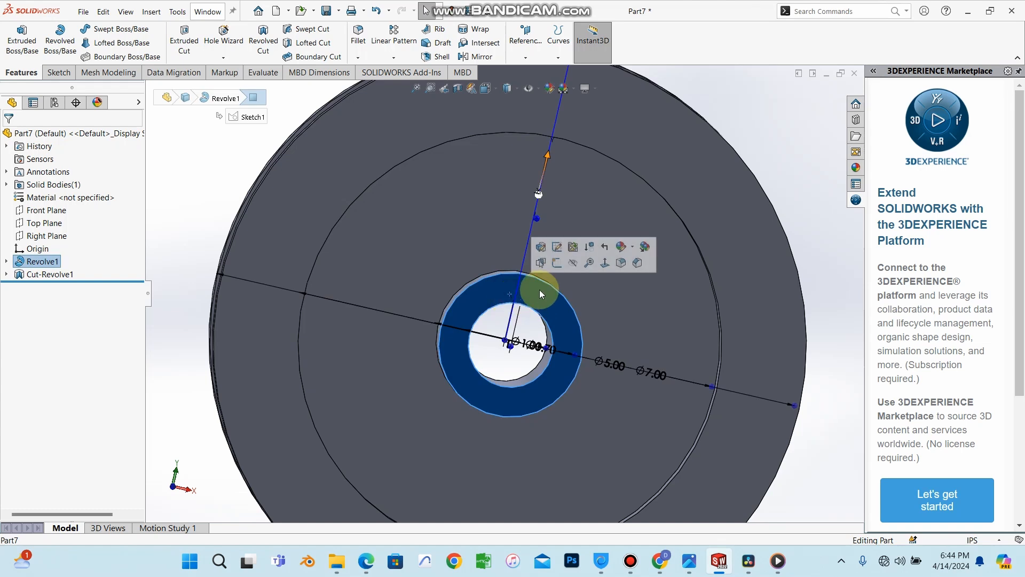
click(556, 264)
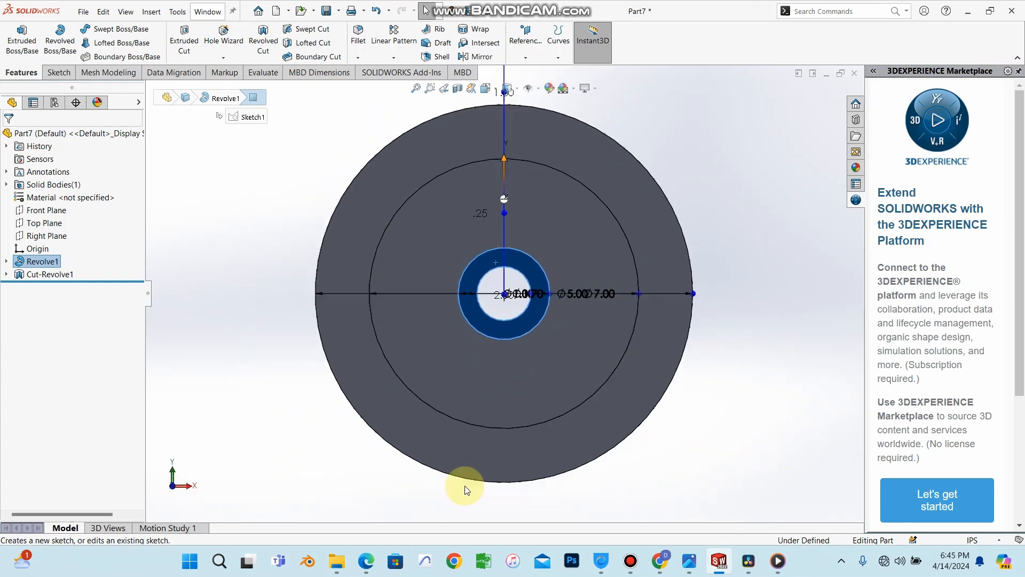
Step: Check the keyway at the bore in the Figure 5.0 drawing in the PDF, and return to SOLIDWORKS
click(366, 561)
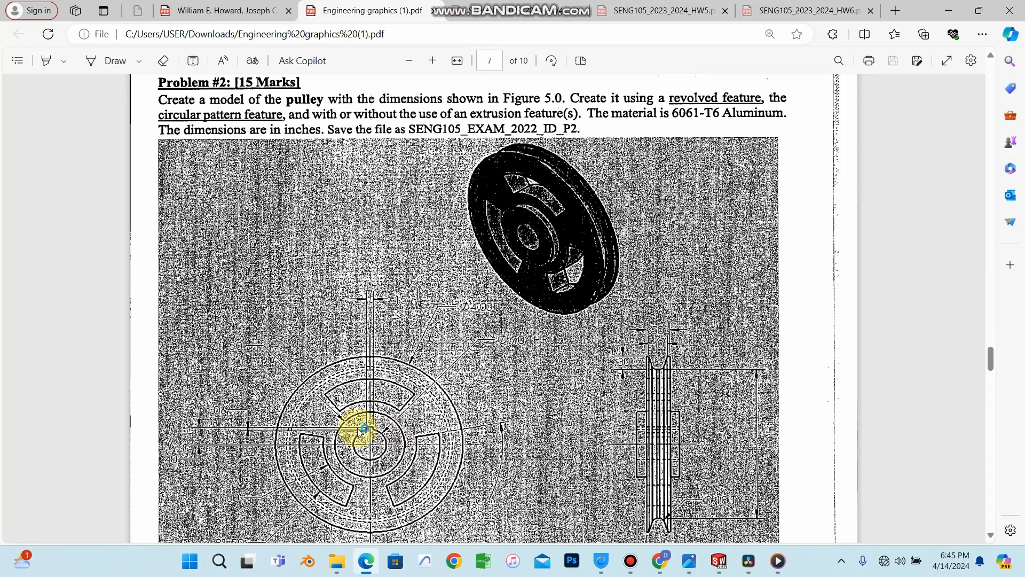
scroll(370, 267, down, 4)
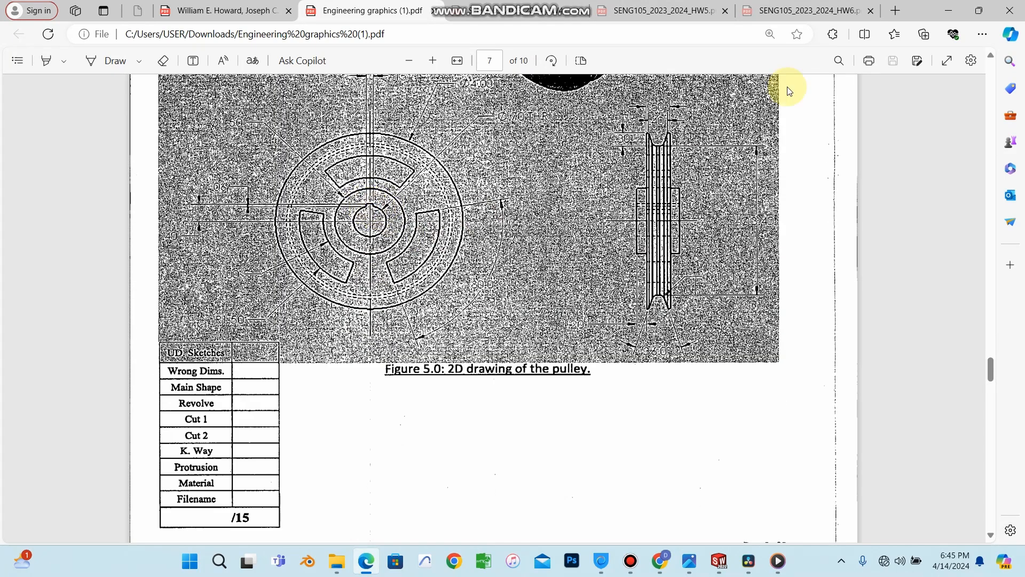
click(941, 20)
Step: Sketch a narrow upright corner rectangle across the right edge of the bore, reaching from origin height up into the hub face
scroll(513, 299, down, 3)
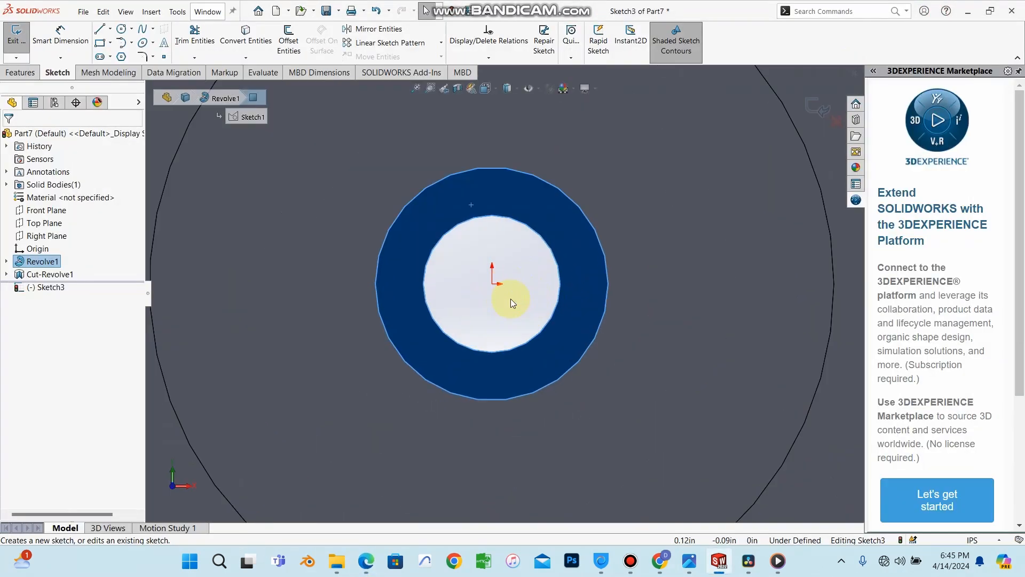
scroll(510, 299, up, 3)
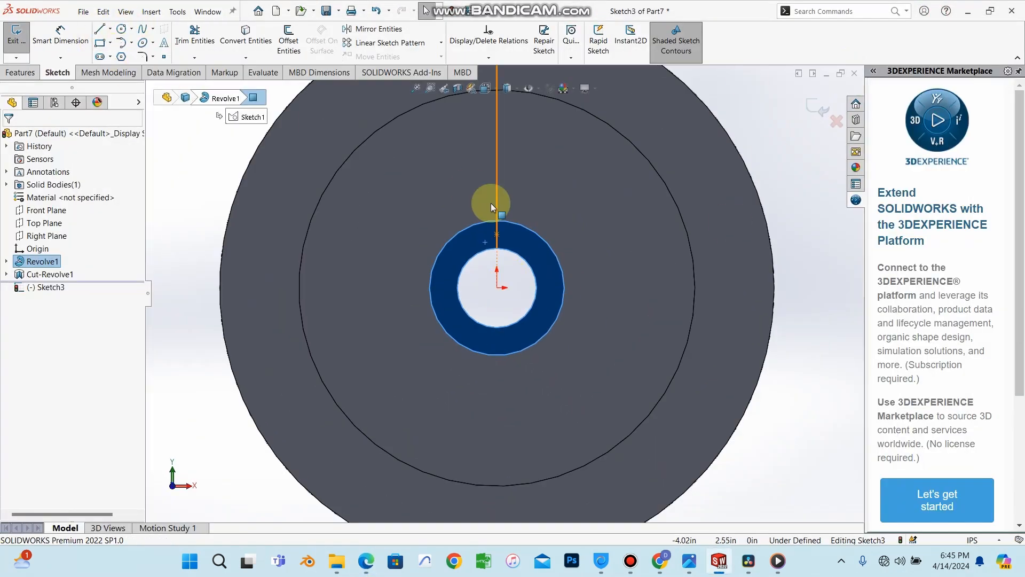
click(478, 273)
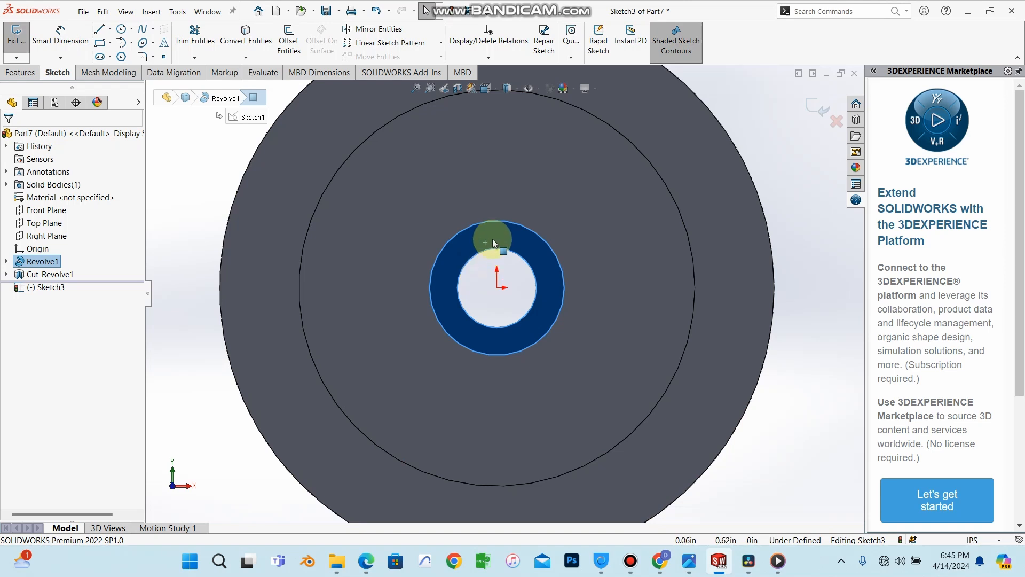
click(110, 43)
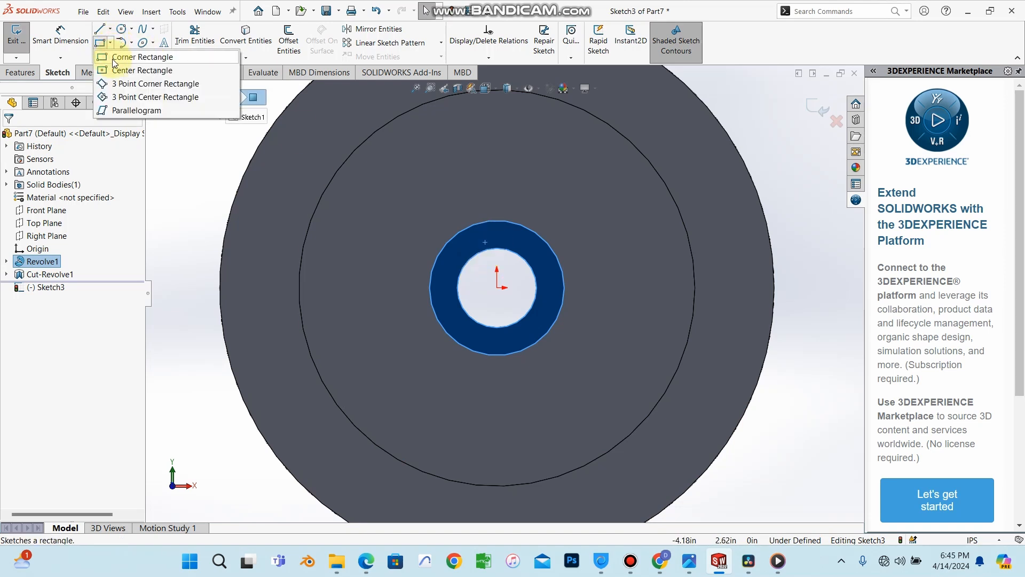
click(116, 58)
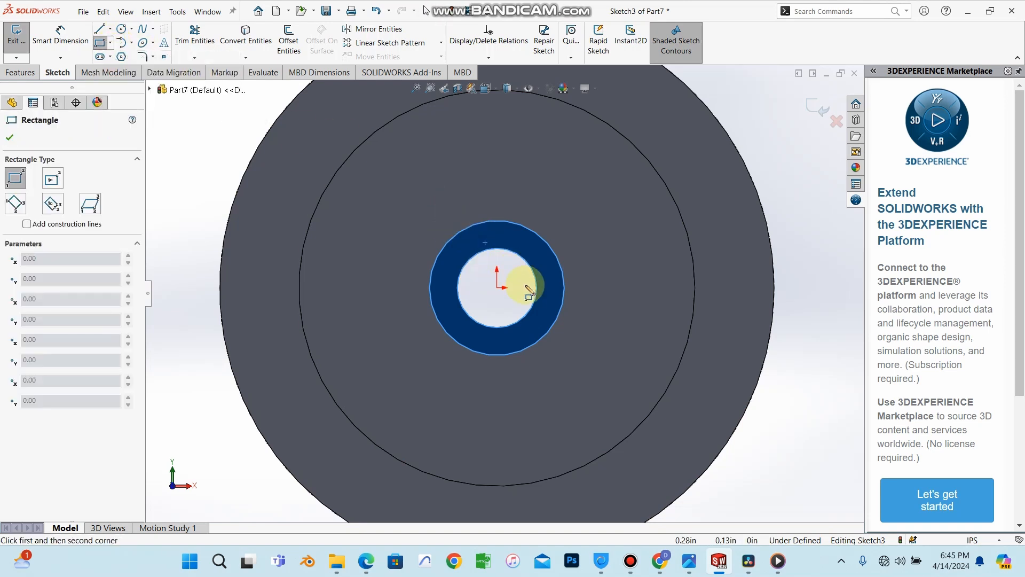
drag(529, 293, 543, 239)
click(9, 139)
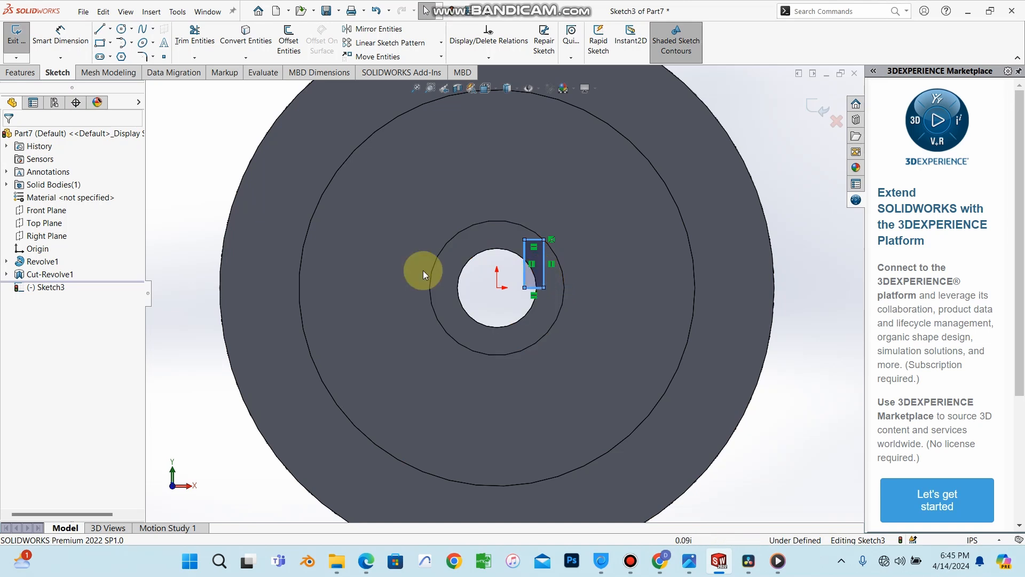
click(179, 233)
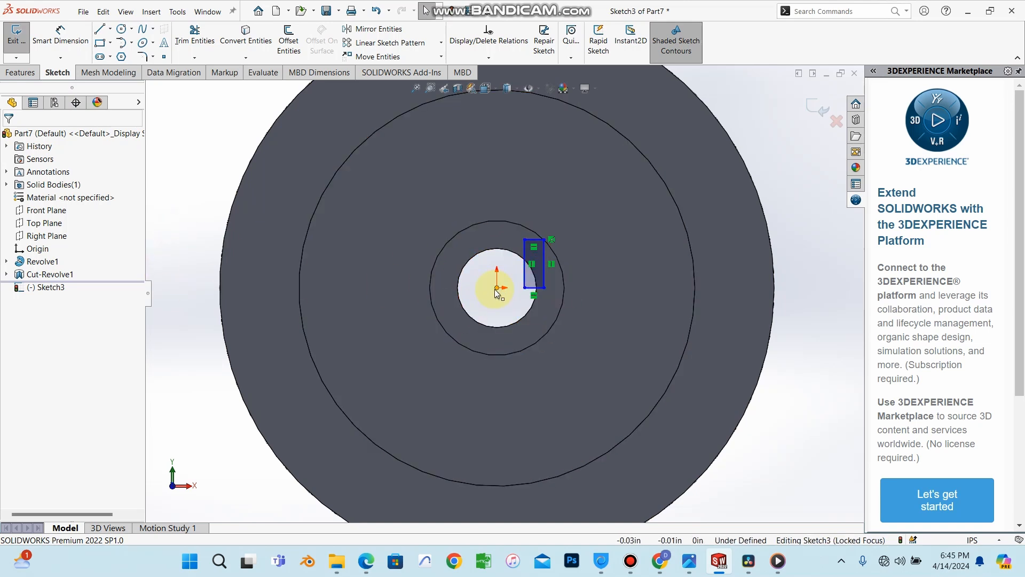
Step: Add a midpoint relation between the keyway rectangle's bottom line and the origin
click(530, 289)
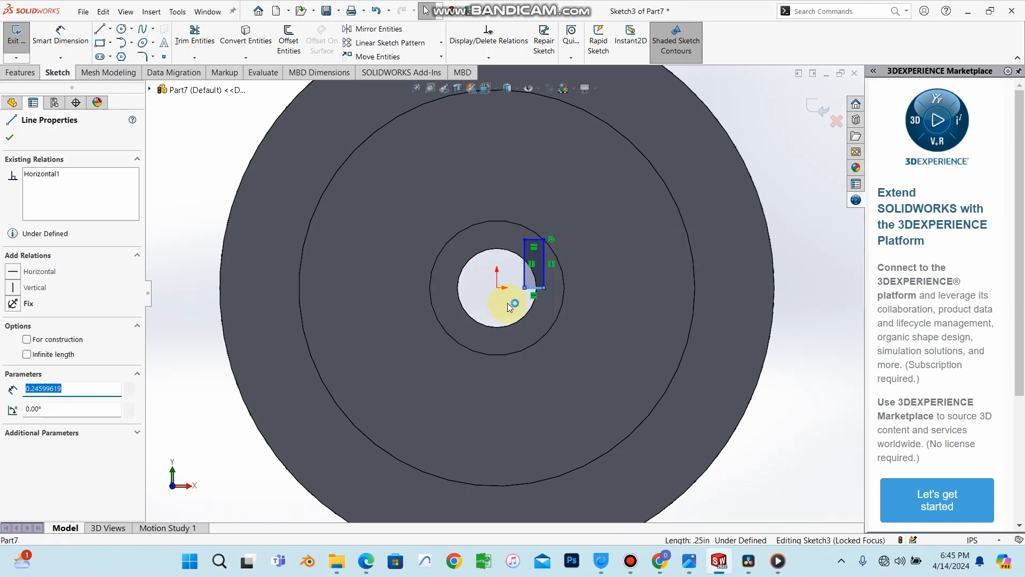
scroll(506, 295, down, 2)
scroll(505, 292, down, 1)
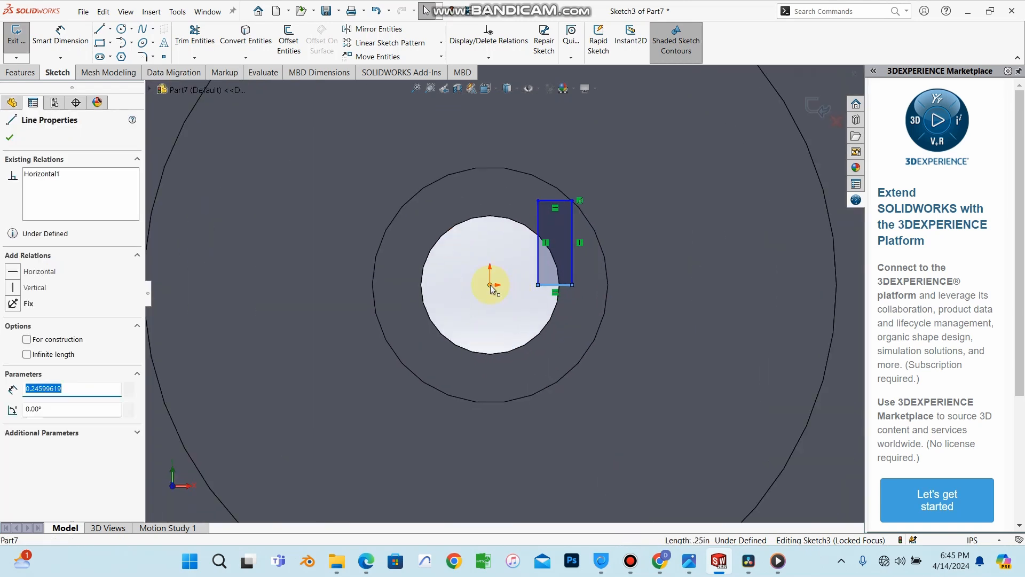
ctrl+click(491, 286)
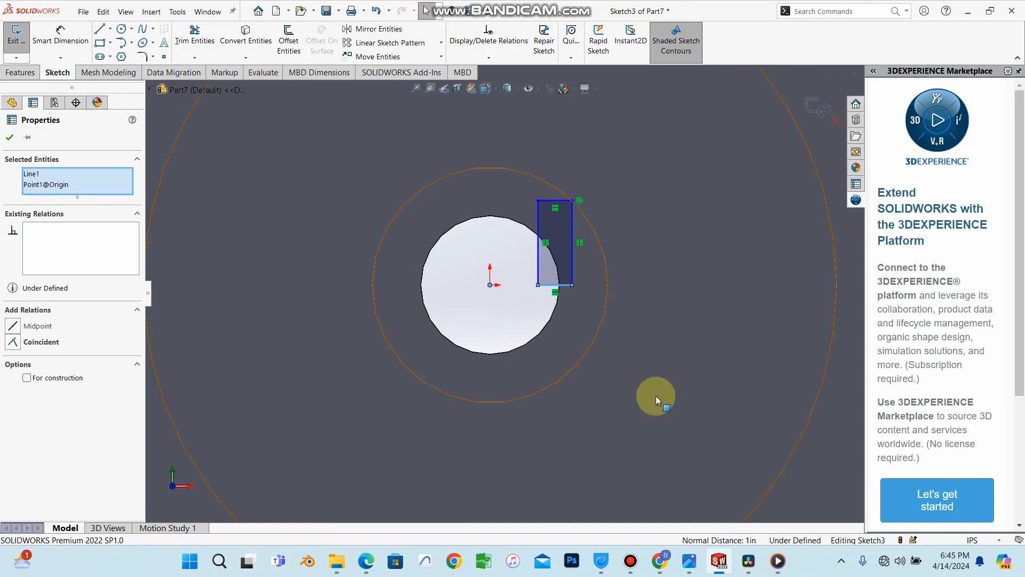
click(13, 326)
scroll(487, 302, up, 4)
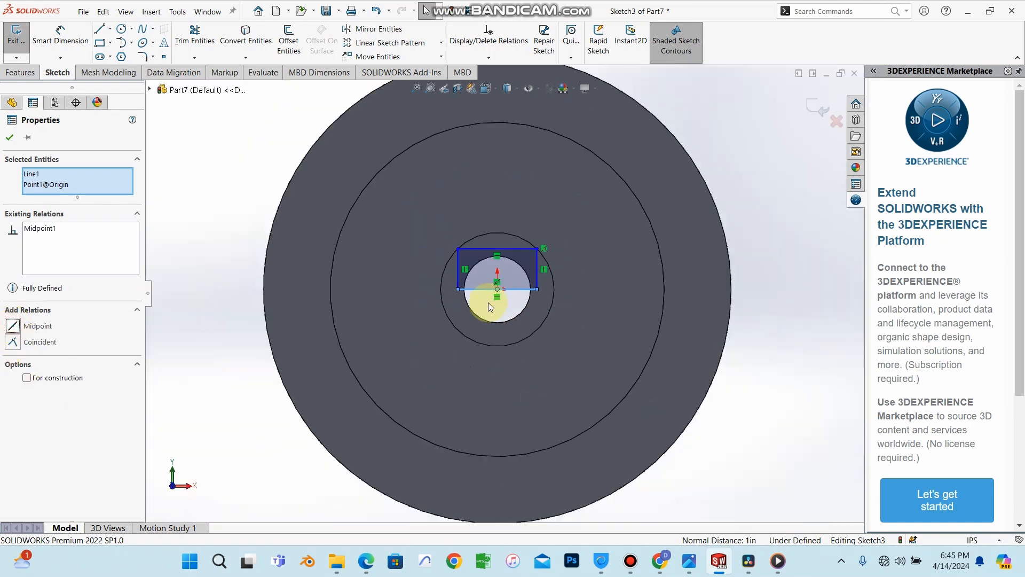
scroll(520, 263, down, 3)
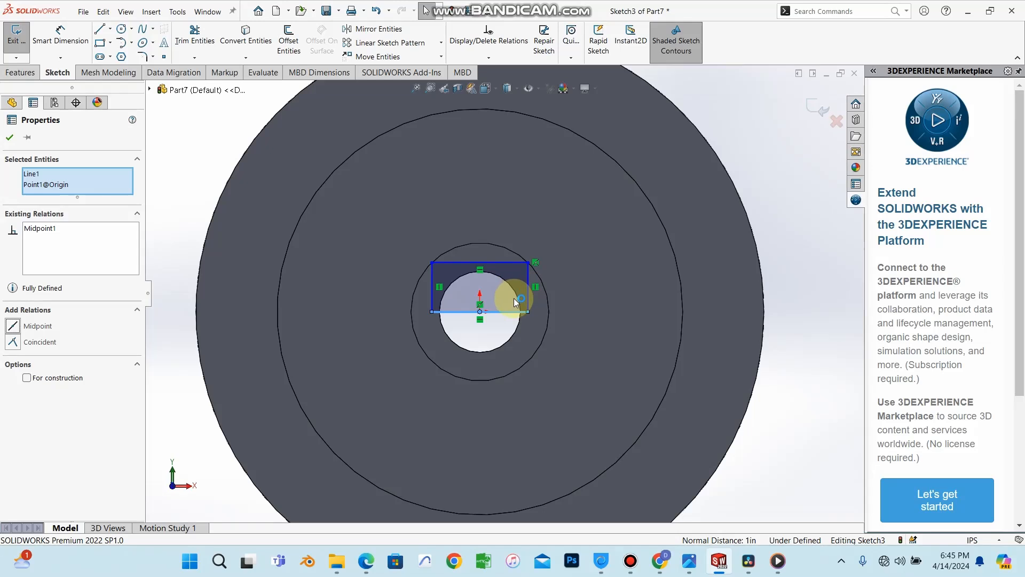
click(9, 139)
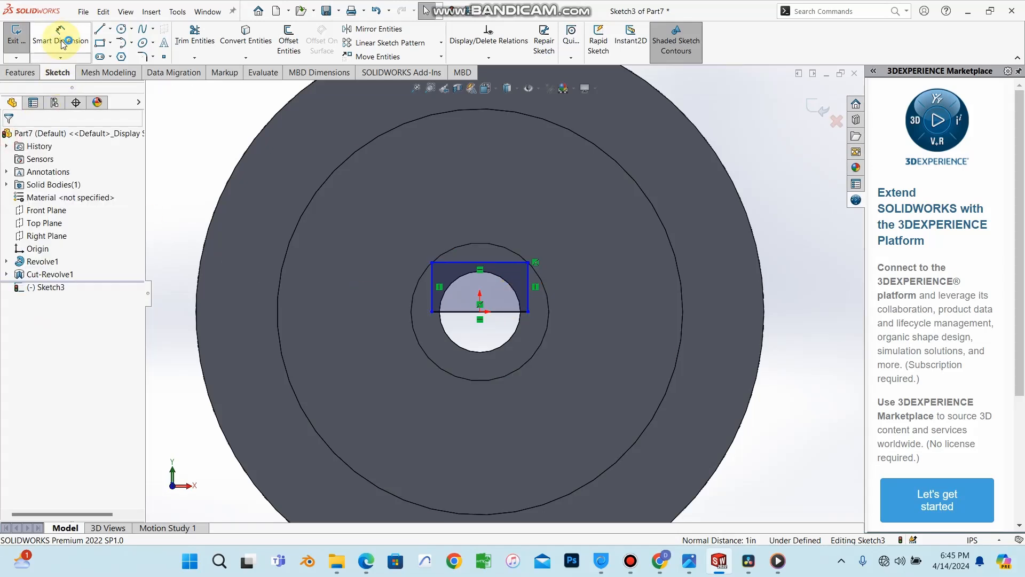
Step: Dimension the width of the keyway rectangle along its top edge as 0.30 in
click(60, 37)
click(478, 263)
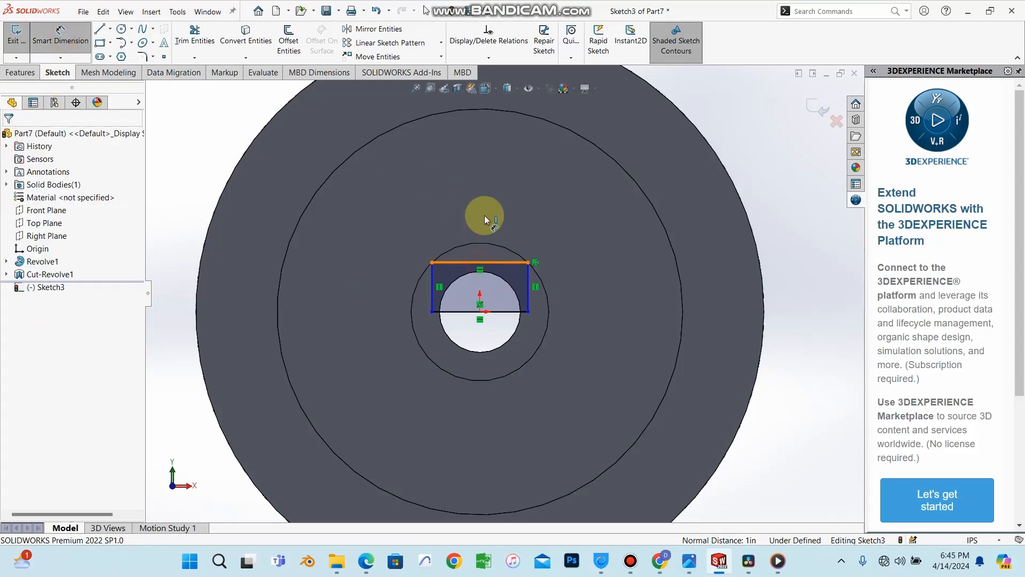
click(484, 212)
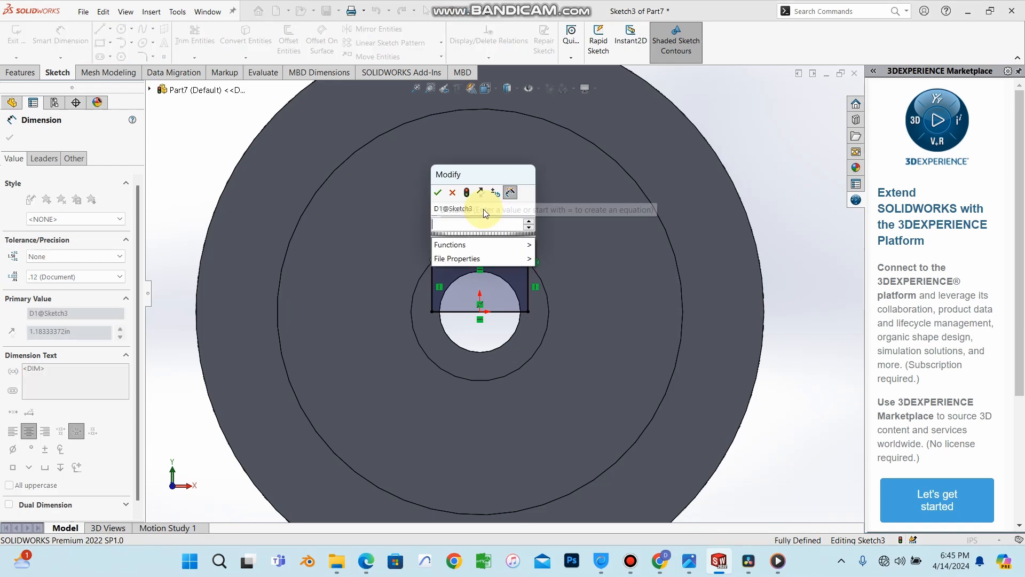
key(Return)
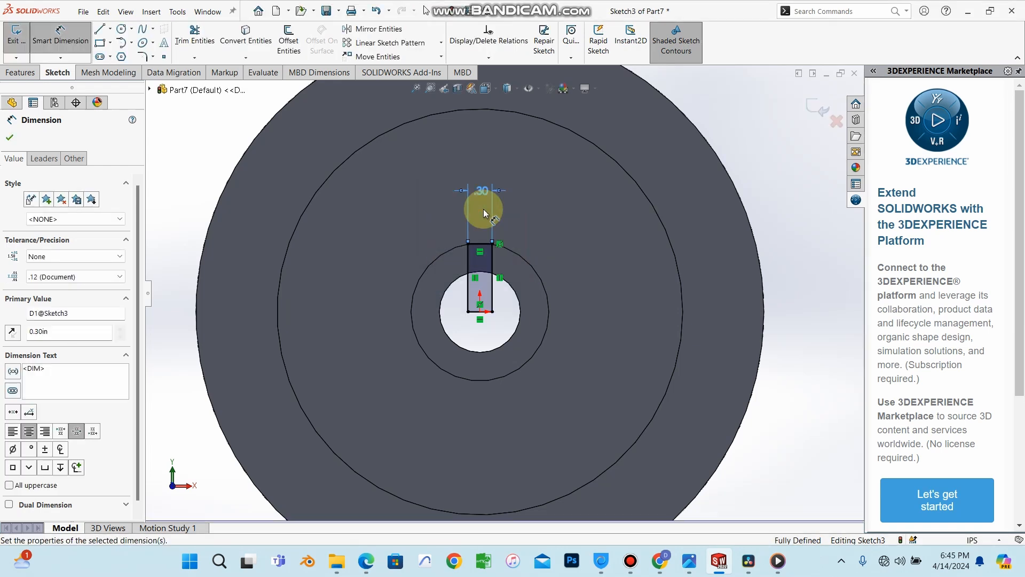
Step: Try to dimension the keyway rectangle's height along its right edge, and discard that dimension
click(492, 293)
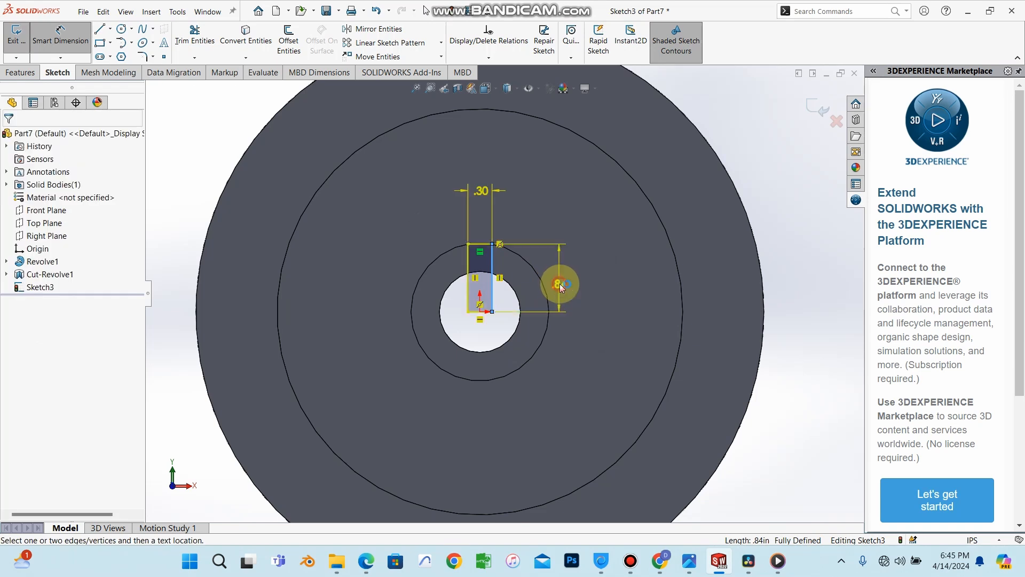
click(559, 285)
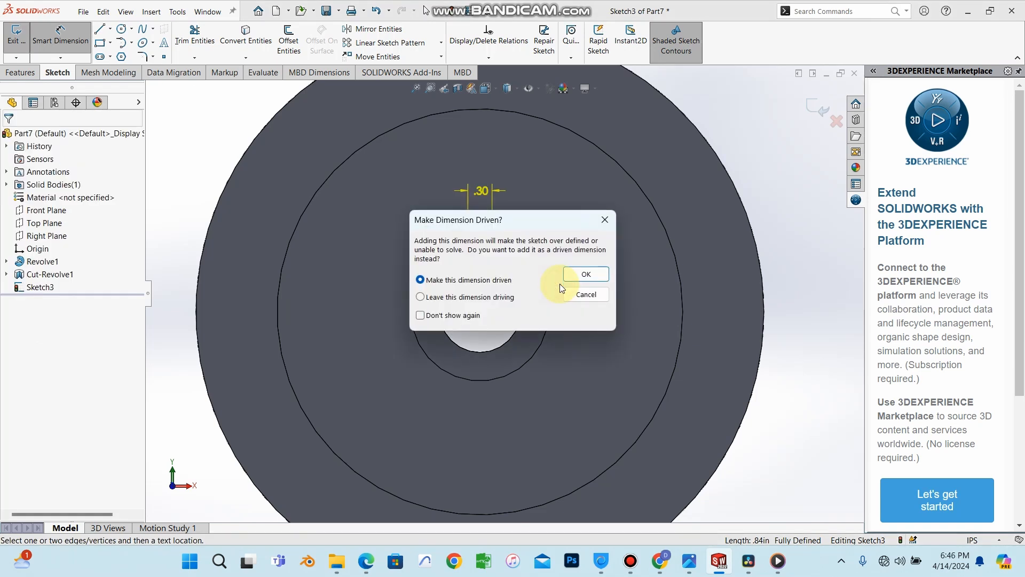
click(601, 220)
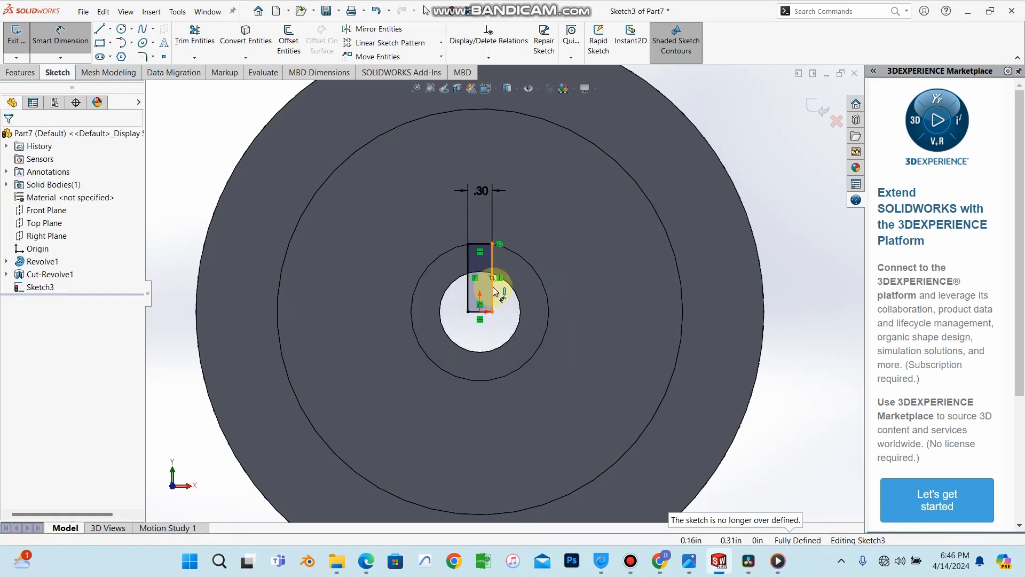
Step: Undo the rectangle's width dimension and its midpoint relation to the origin, and delete the keyway rectangle
key(ctrl+z)
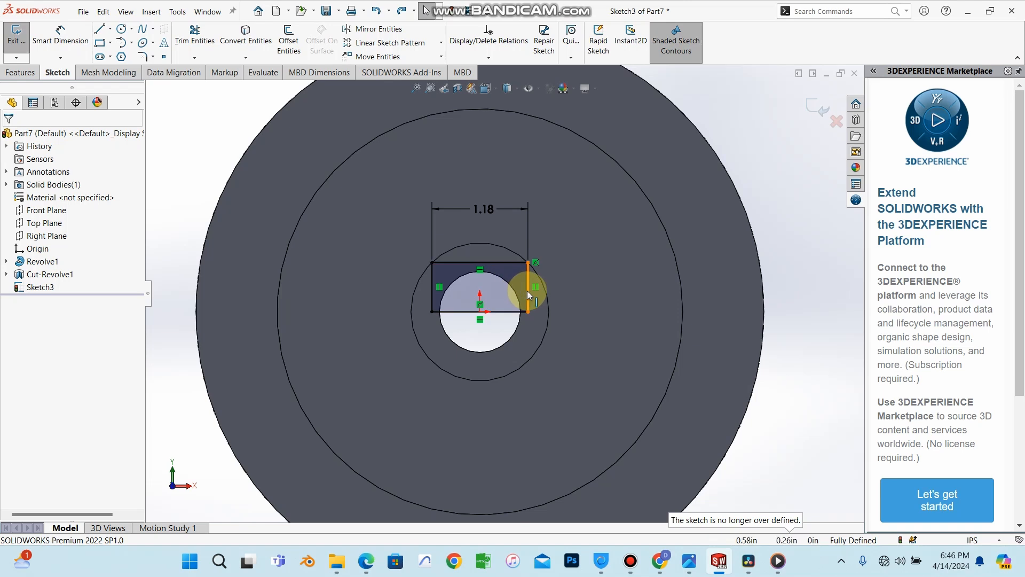
key(ctrl+z)
key(ctrl+z)
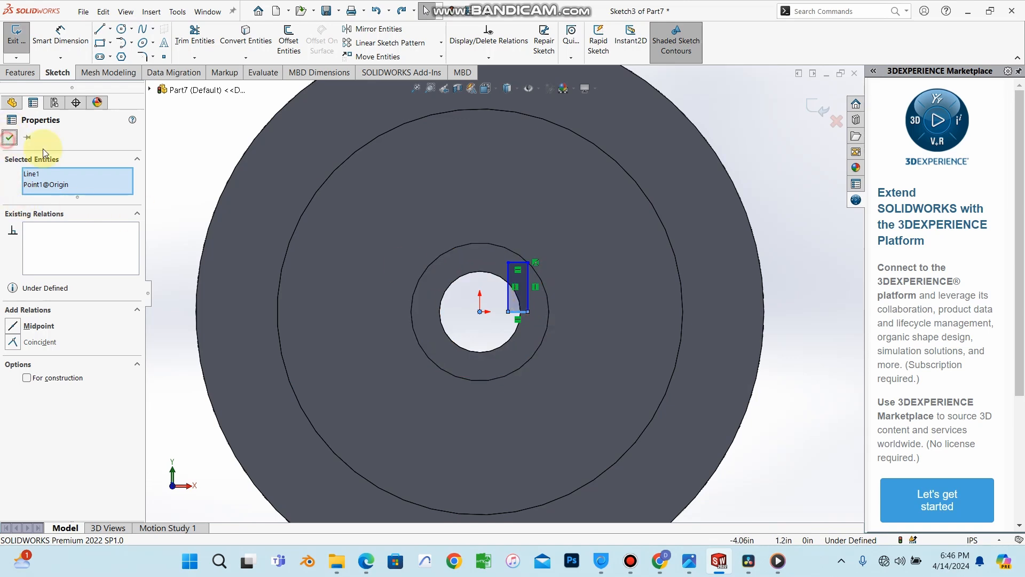
click(524, 291)
key(Delete)
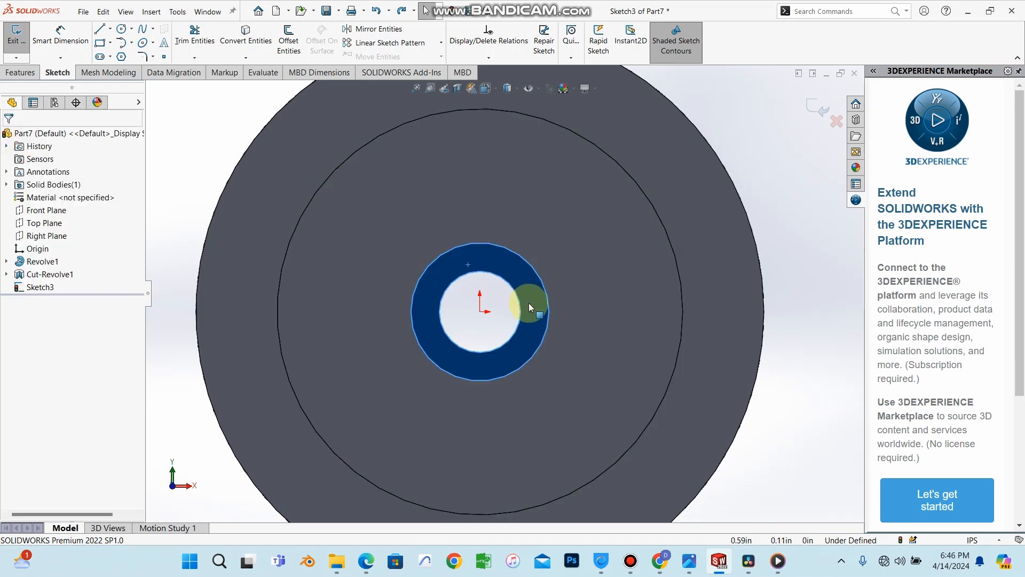
click(109, 46)
click(128, 57)
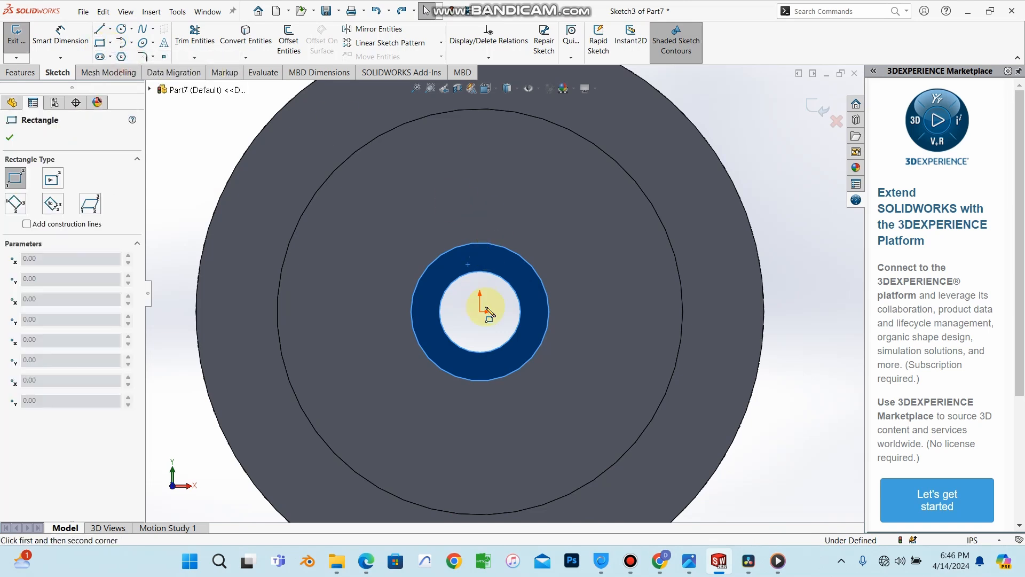
drag(499, 311, 516, 305)
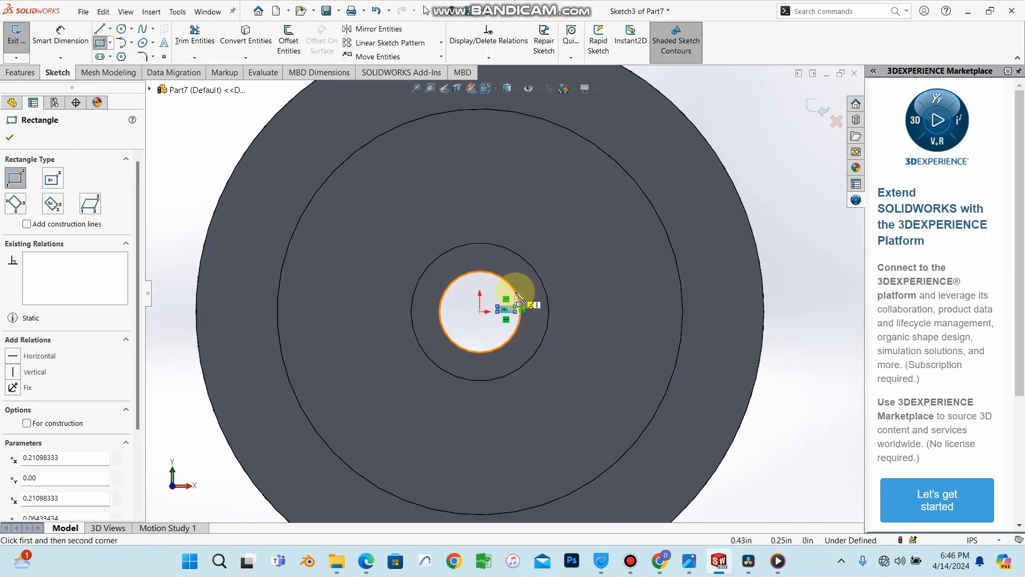
key(ctrl+z)
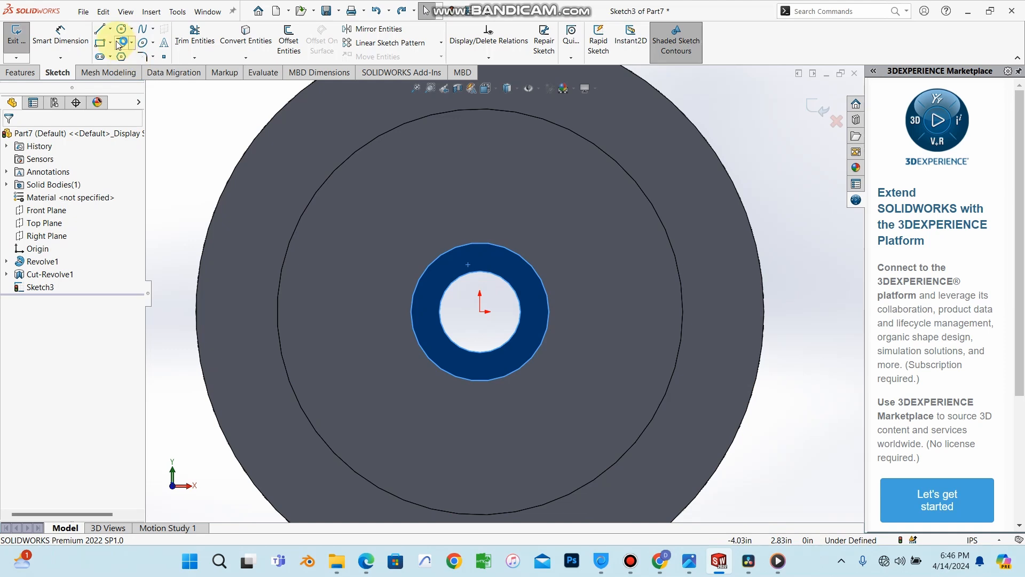
Step: Sketch a corner rectangle about 0.28 in wide and 0.60 in tall, from origin height inside the bore's right half up into the hub face
click(110, 45)
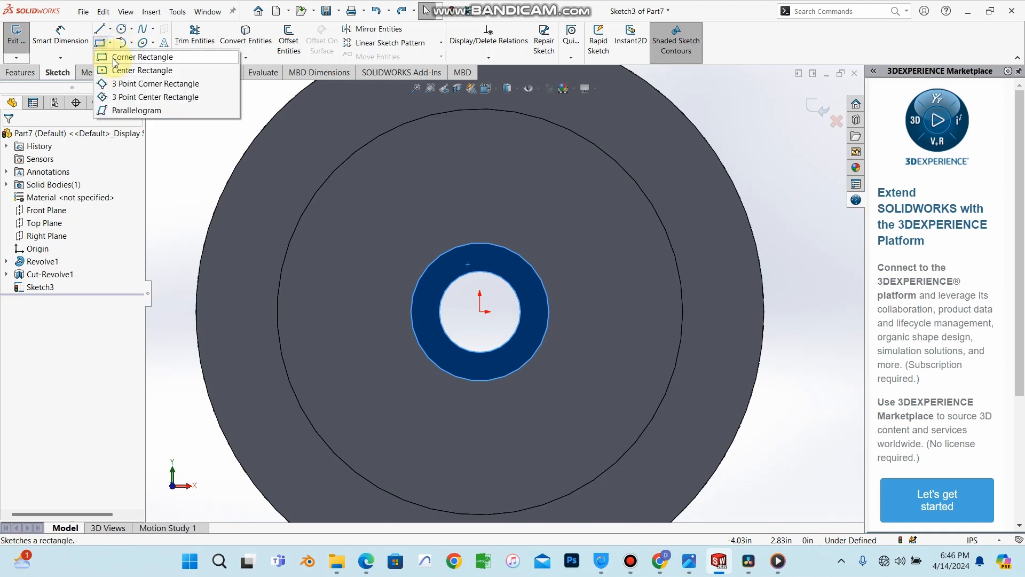
click(113, 58)
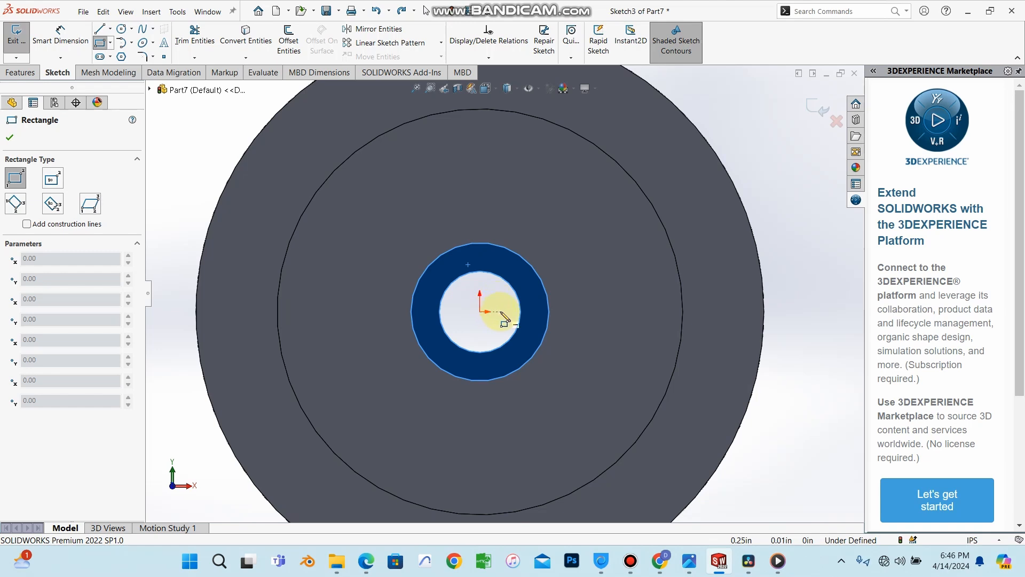
click(110, 43)
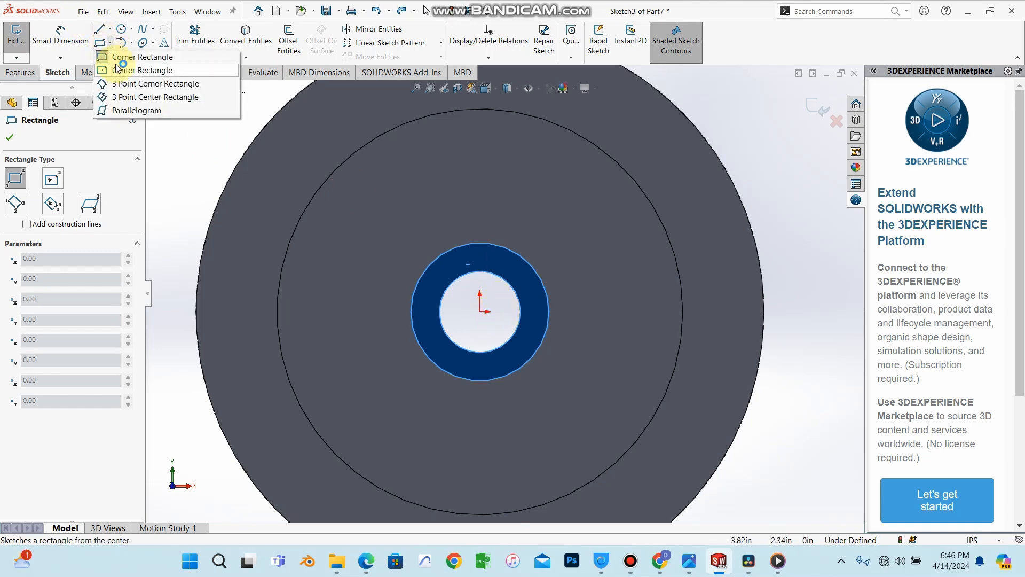
click(126, 57)
click(111, 44)
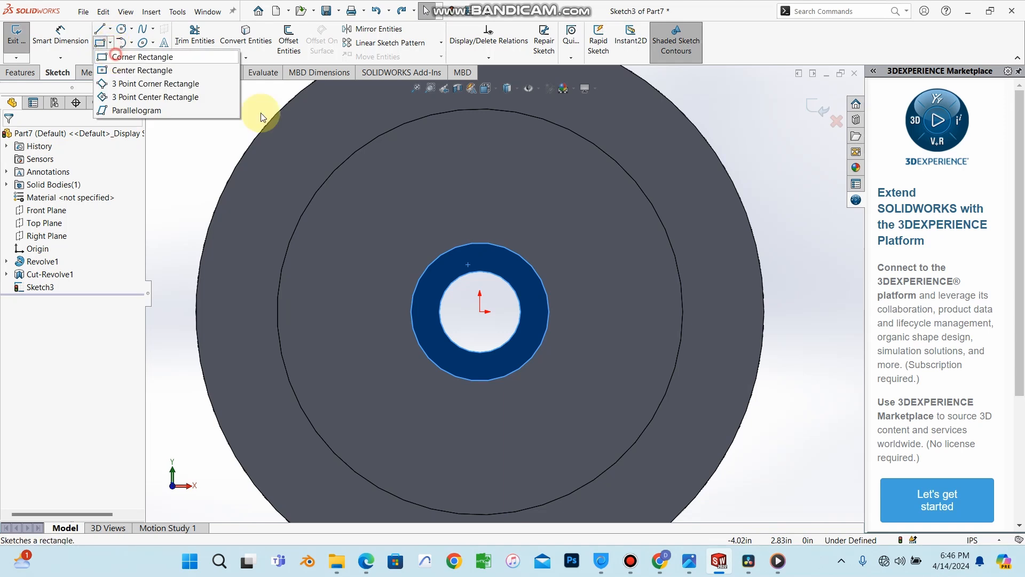
click(131, 63)
click(520, 313)
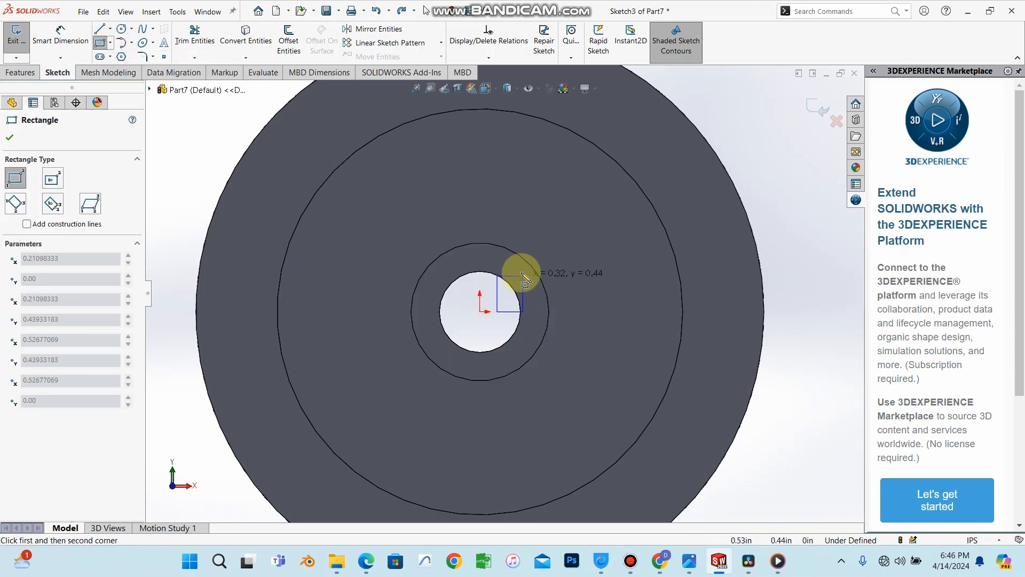
click(521, 265)
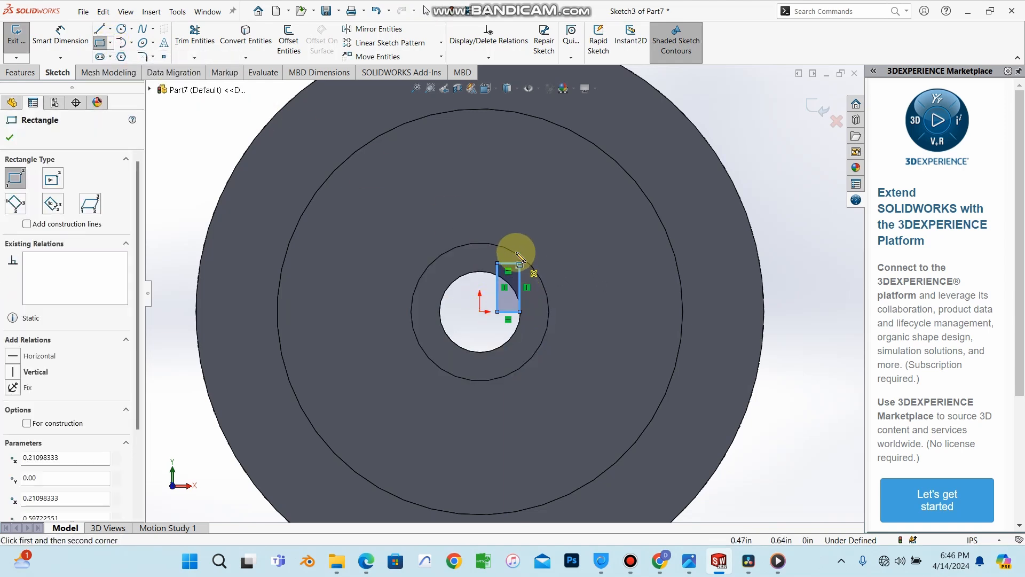
click(10, 138)
Step: Start a Smart Dimension for the width of the keyway rectangle on its top edge
click(60, 39)
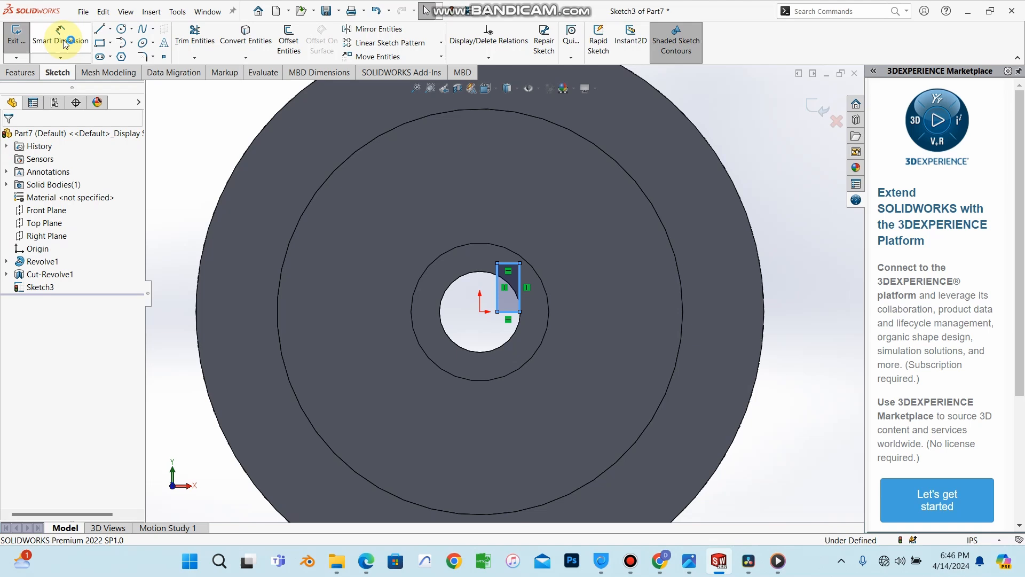
click(516, 266)
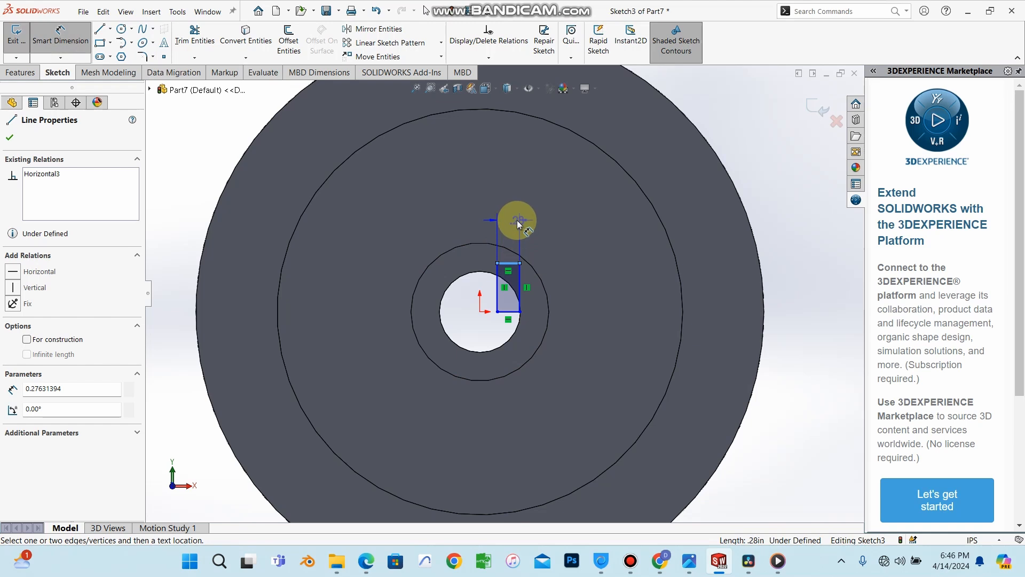
Step: Dimension the width of the keyway rectangle's upper edge as 0.2 in
click(517, 220)
text(0.2)
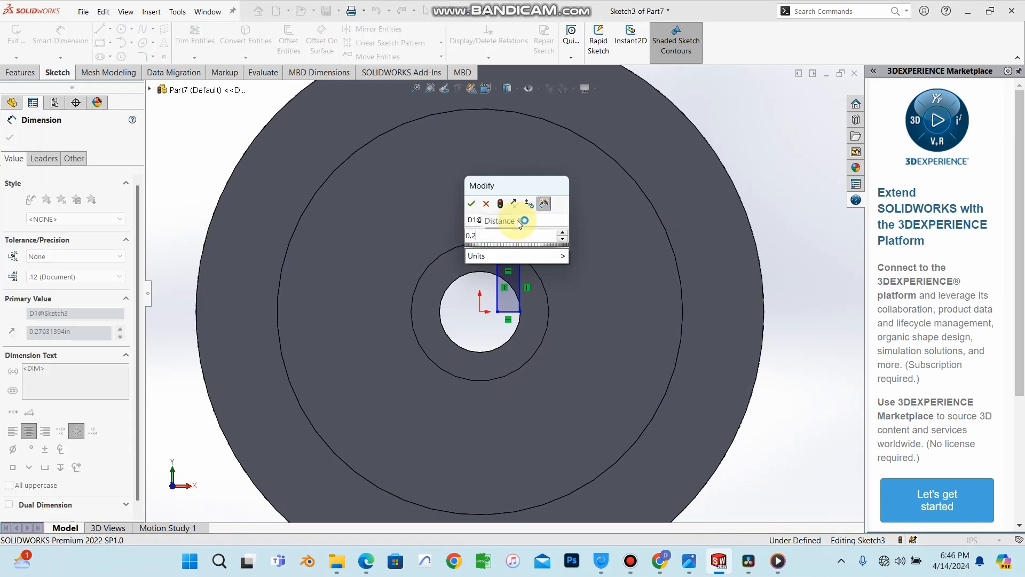
key(Return)
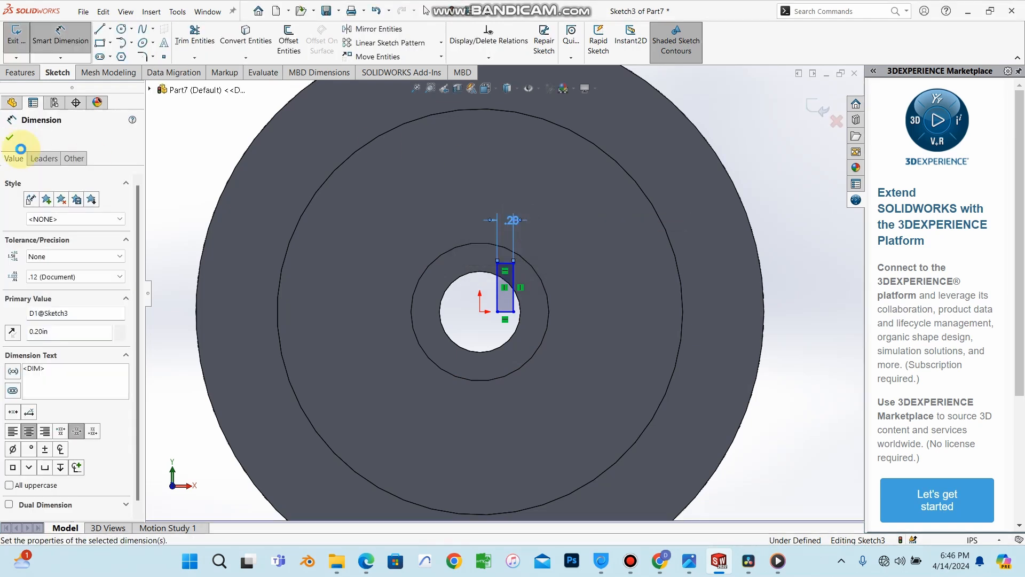
click(10, 138)
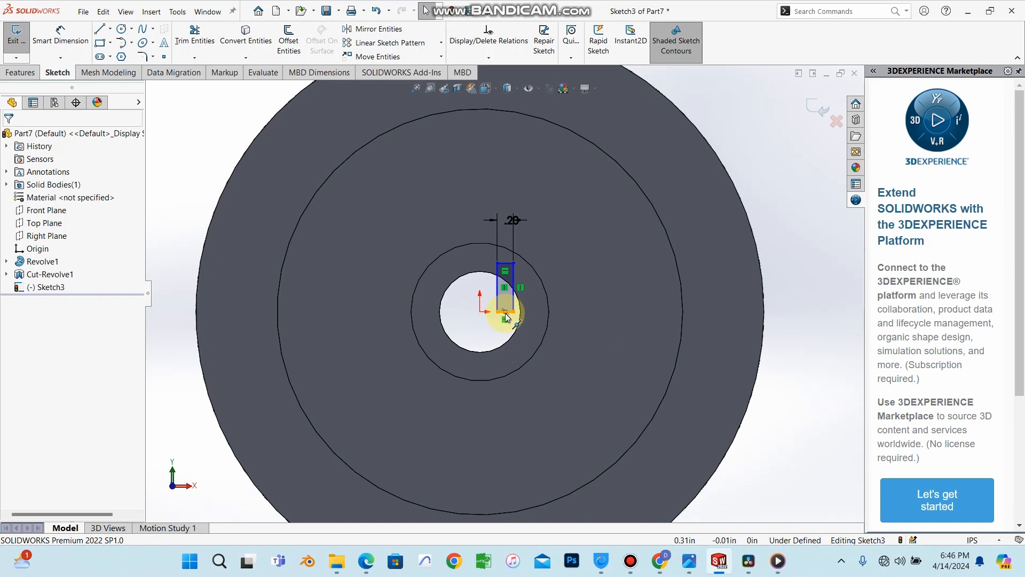
Step: Centre the keyway rectangle on the bore by adding a Midpoint relation between its lower edge and the origin
scroll(504, 314, down, 3)
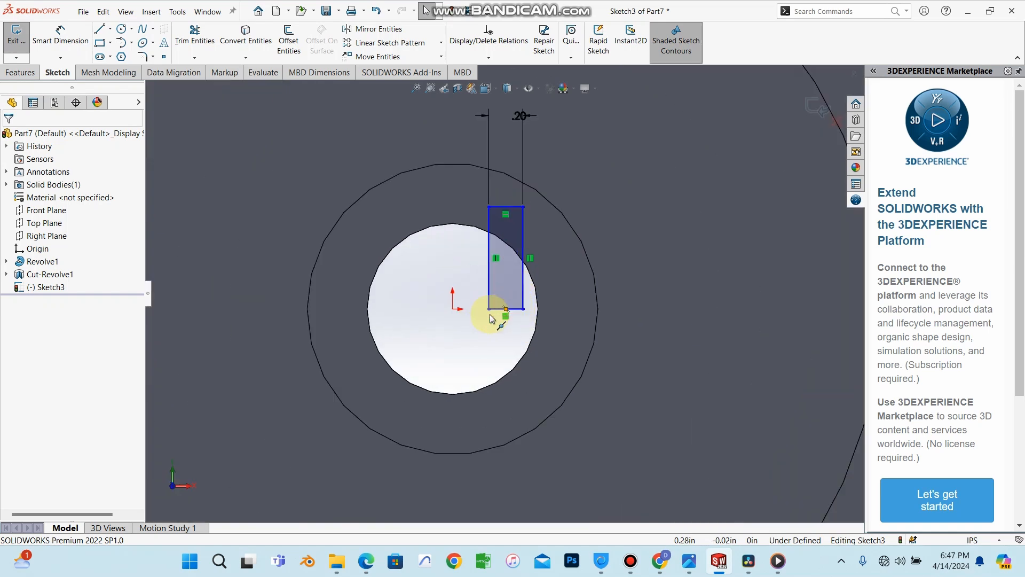
click(453, 309)
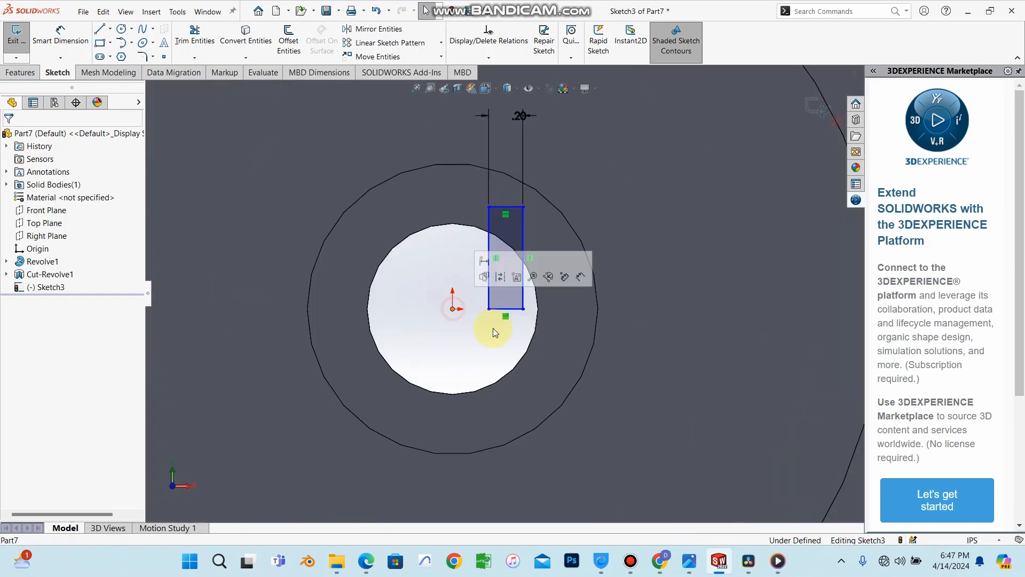
click(516, 313)
ctrl+click(453, 310)
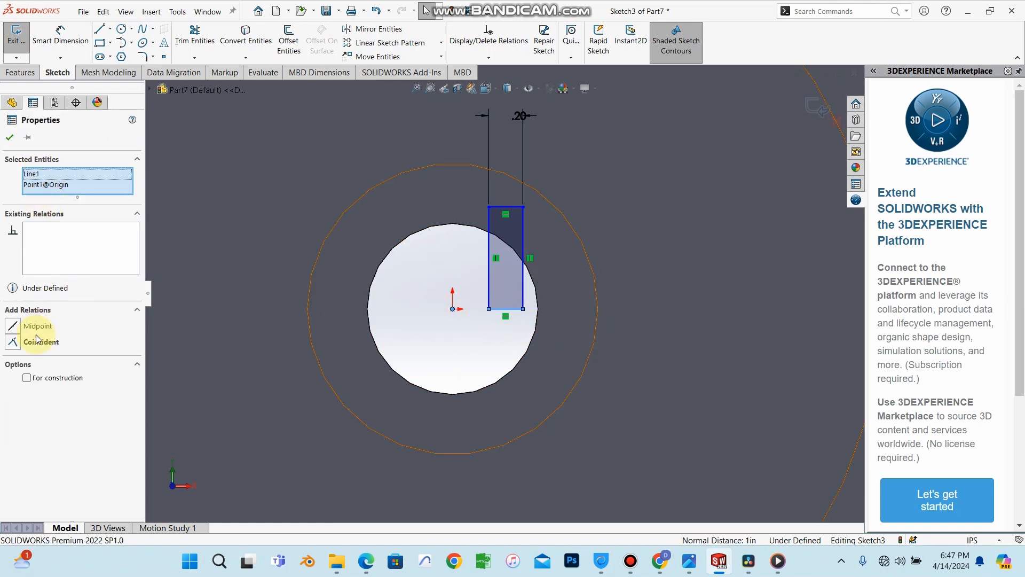
click(13, 326)
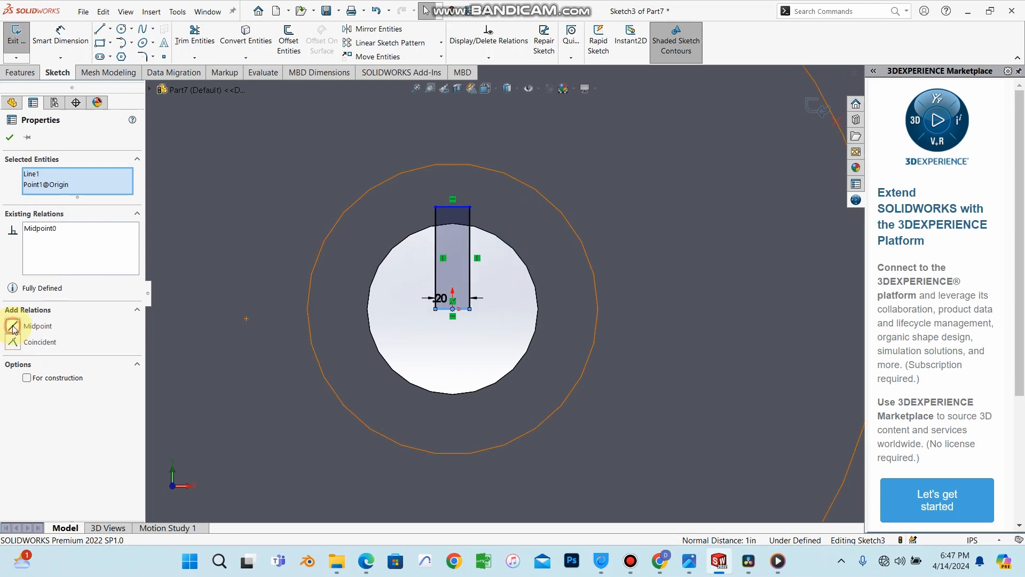
scroll(450, 255, up, 2)
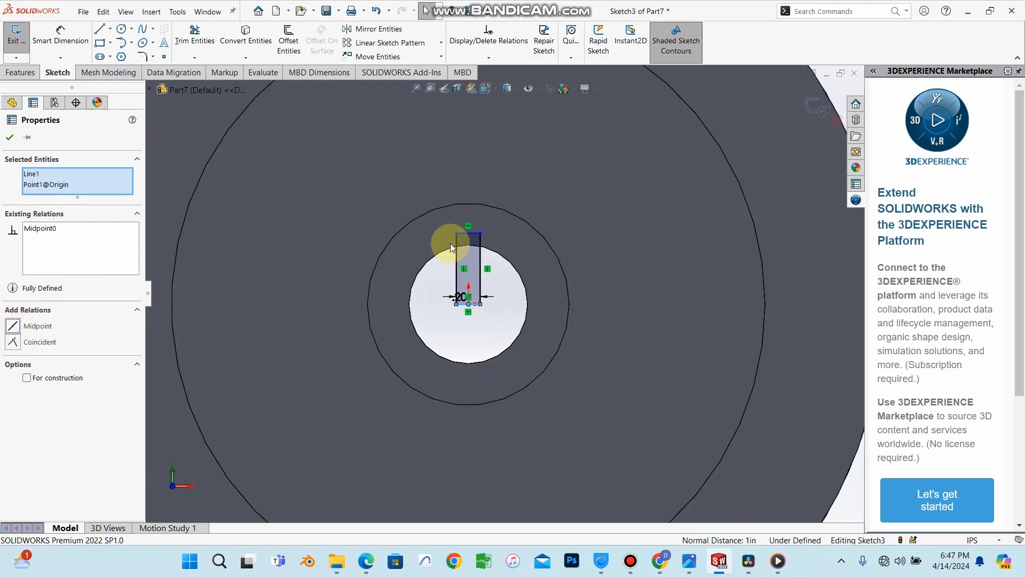
click(10, 138)
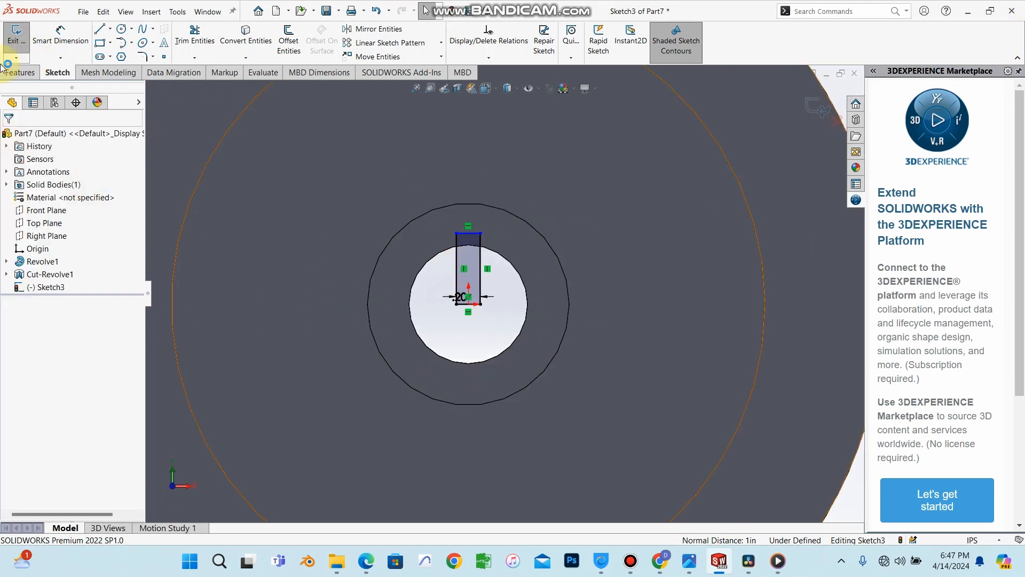
Step: Cut-extrude the keyway rectangle Through All so the keyway runs the full length of the hub
scroll(480, 274, up, 3)
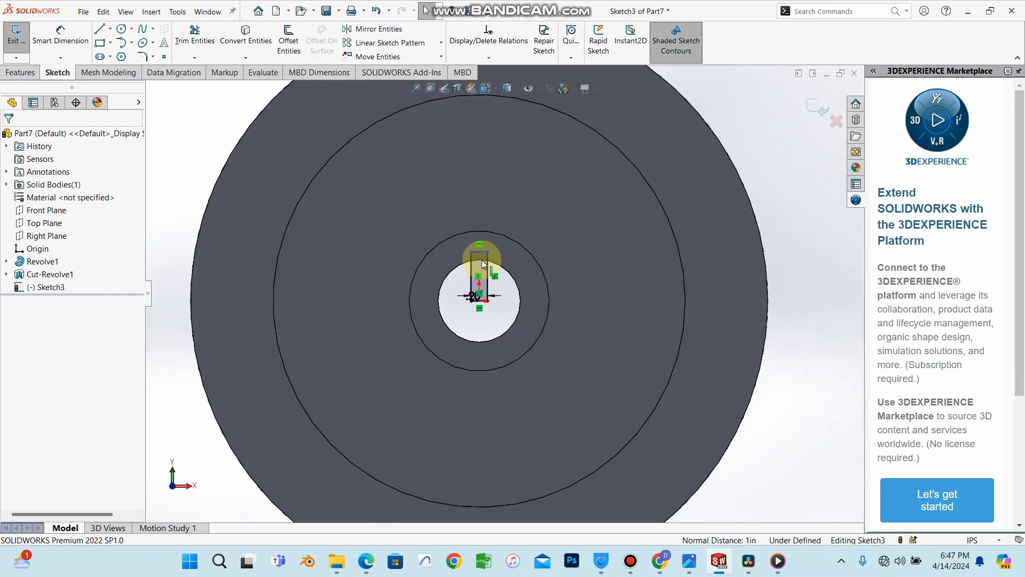
mouse_move(703, 298)
middle_down()
mouse_move(606, 348)
mouse_move(302, 371)
middle_up()
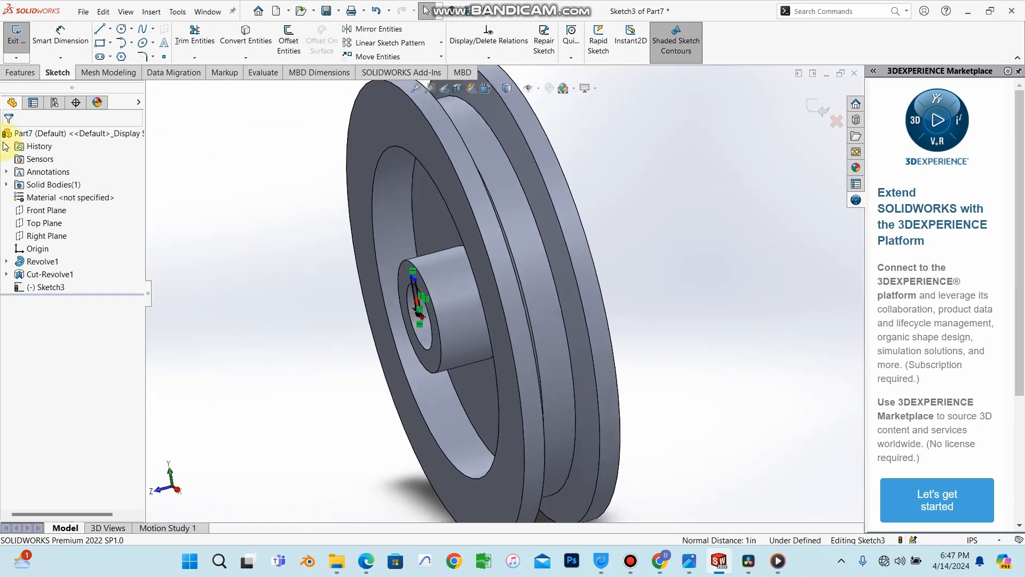
click(22, 72)
click(193, 44)
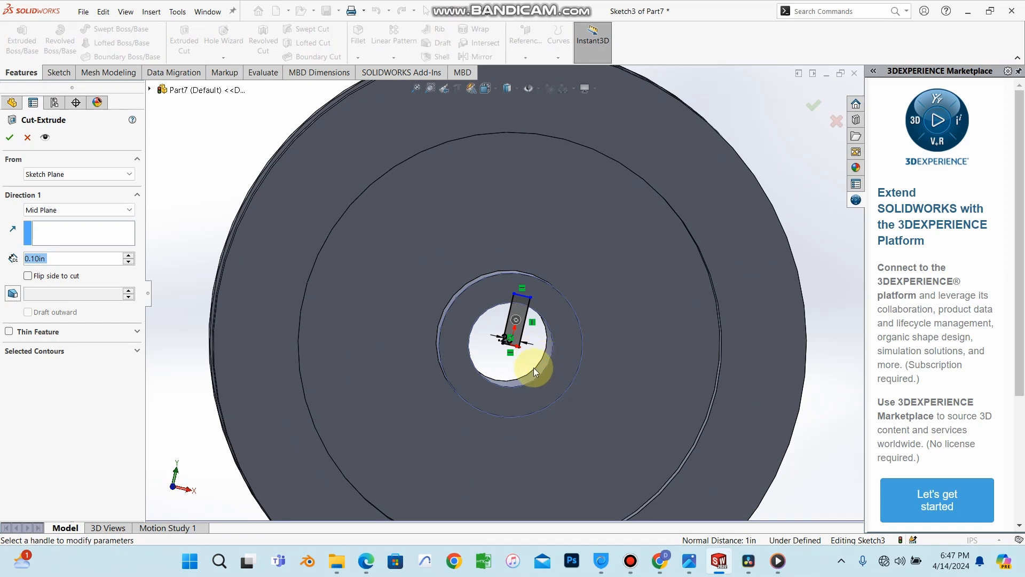
middle_drag(533, 367, 380, 382)
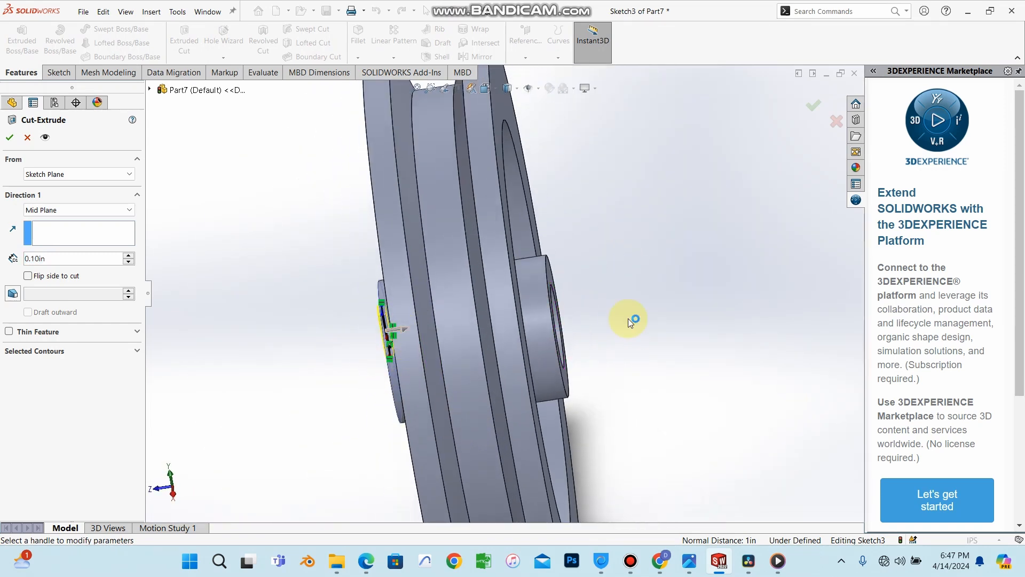
click(88, 209)
click(78, 229)
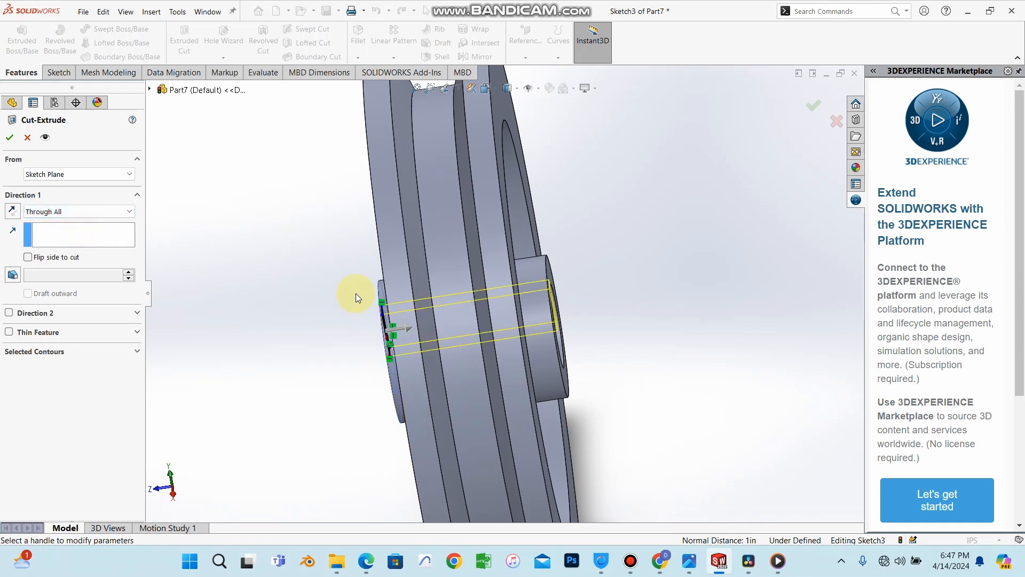
click(9, 139)
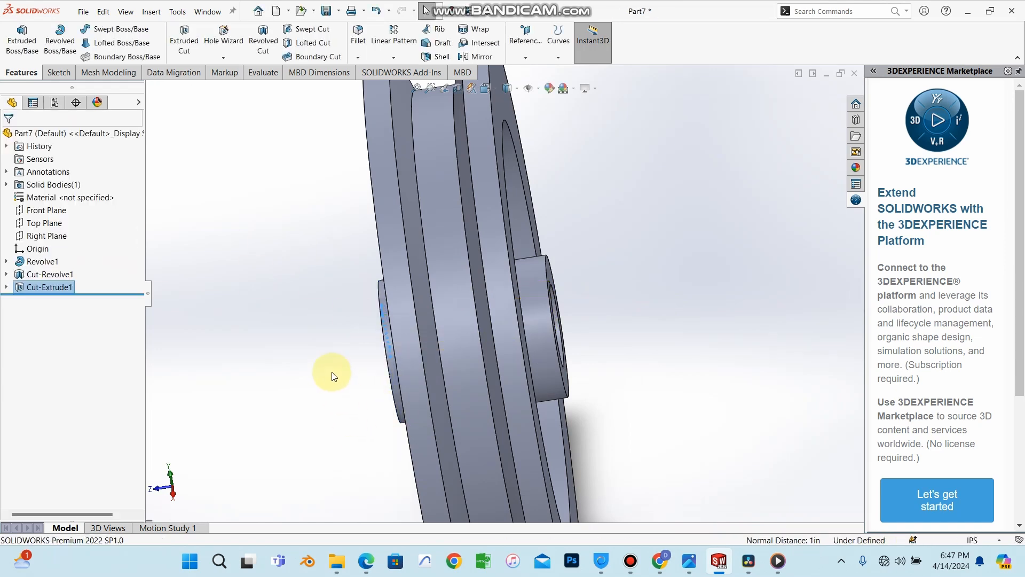
Step: Inspect the keyway in the hub bore from both sides and check the pulley's 2D drawing in the Engineering graphics PDF
middle_drag(347, 401, 465, 376)
scroll(170, 410, up, 5)
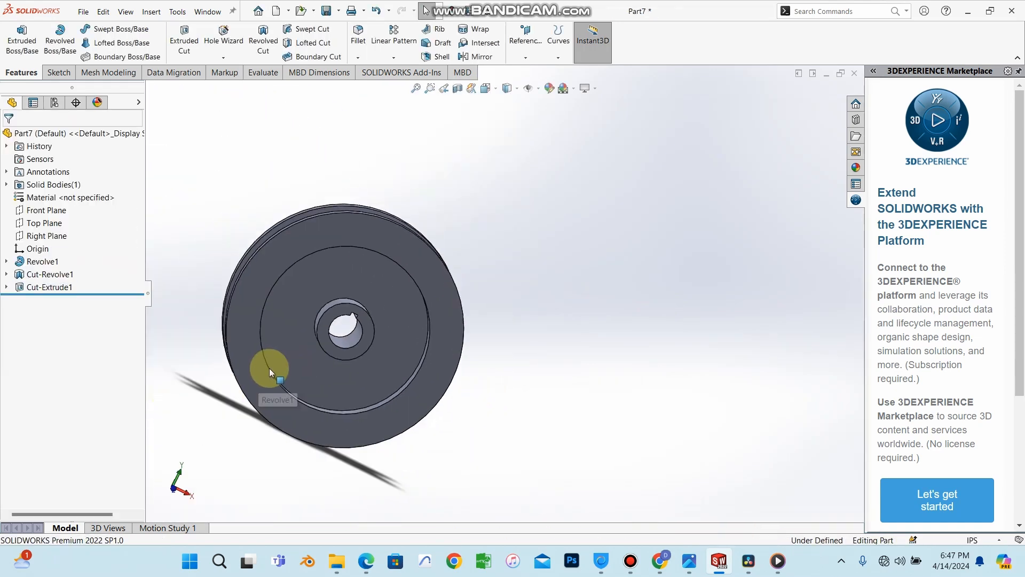
middle_drag(313, 312, 305, 297)
scroll(374, 313, down, 5)
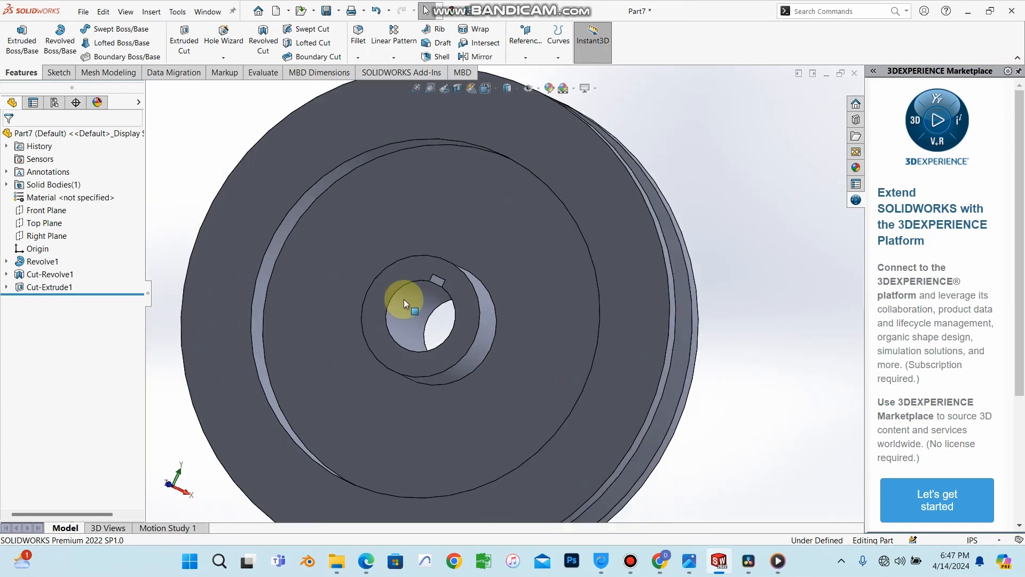
scroll(404, 298, up, 1)
click(443, 422)
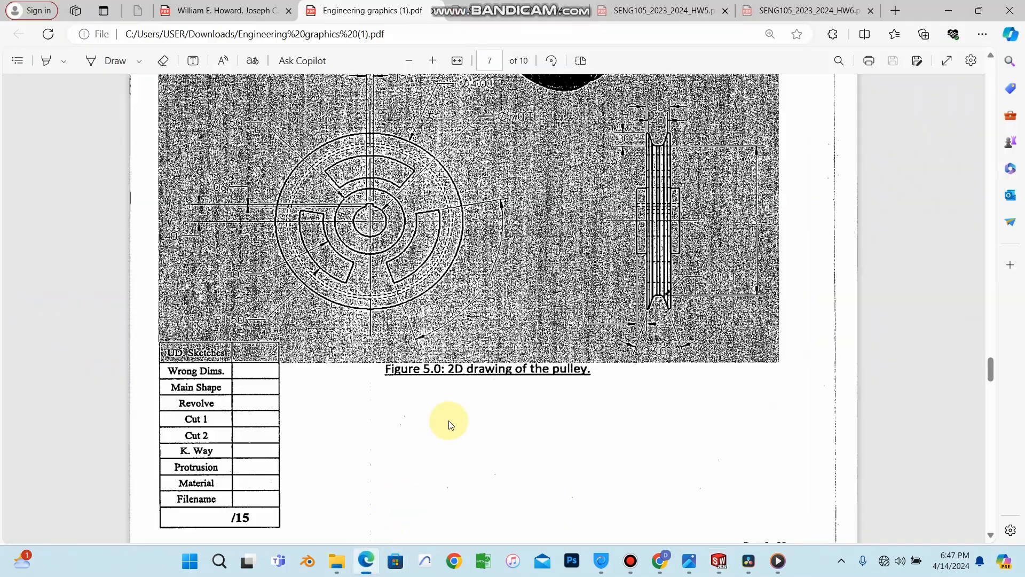
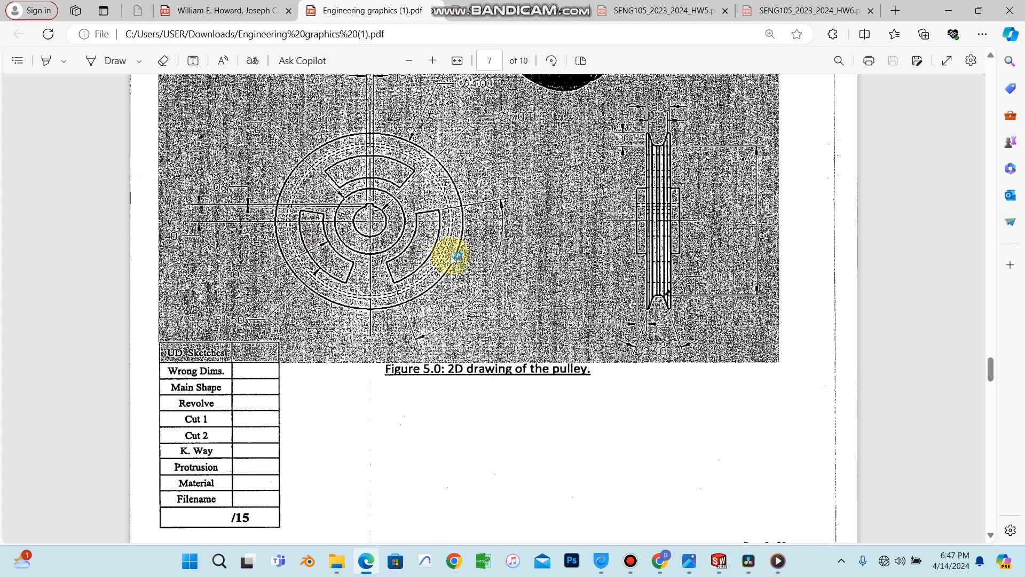
click(942, 11)
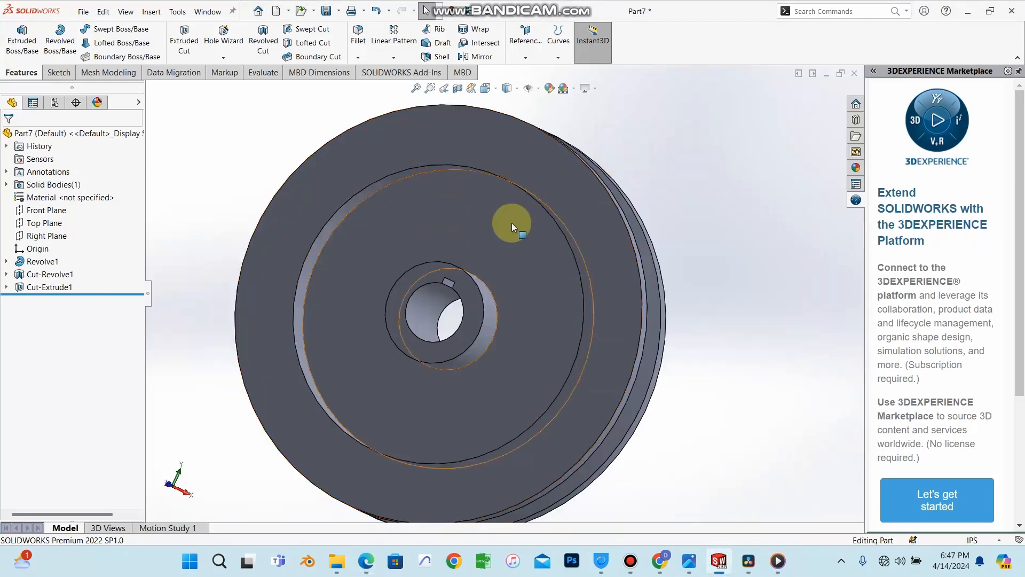
Step: Start a new sketch on the recessed ring-shaped face between the hub and the rim, viewed straight on
click(509, 223)
click(558, 192)
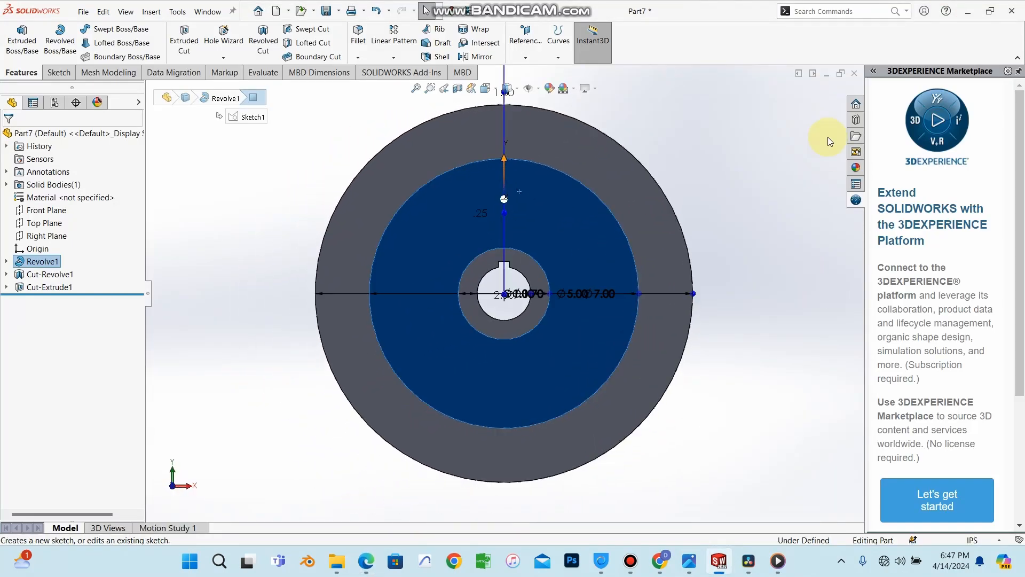
scroll(501, 262, down, 2)
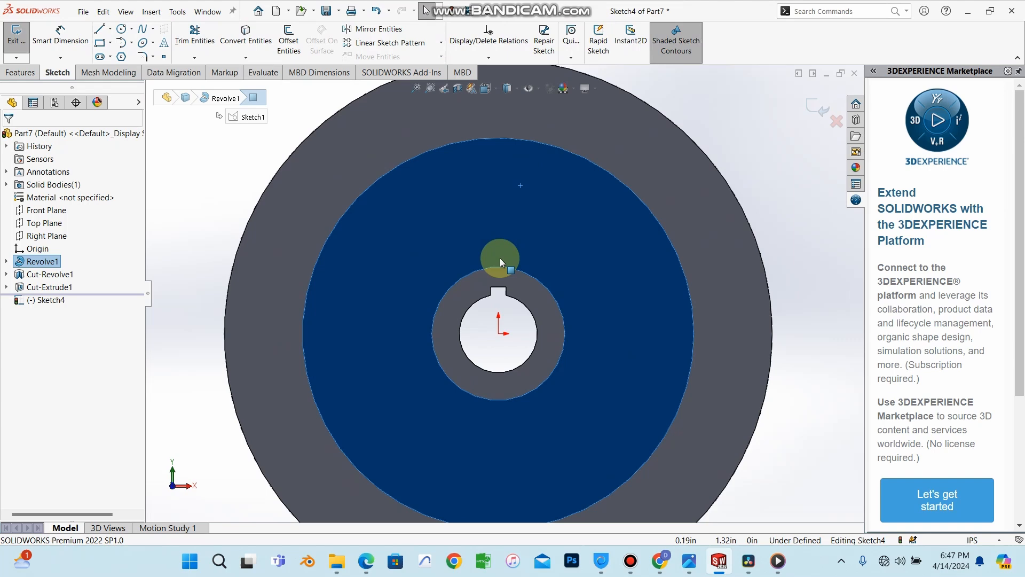
Step: Switch to the Engineering graphics PDF in the browser and examine the curved cutouts in Figure 5.0's front view of the pulley
click(366, 565)
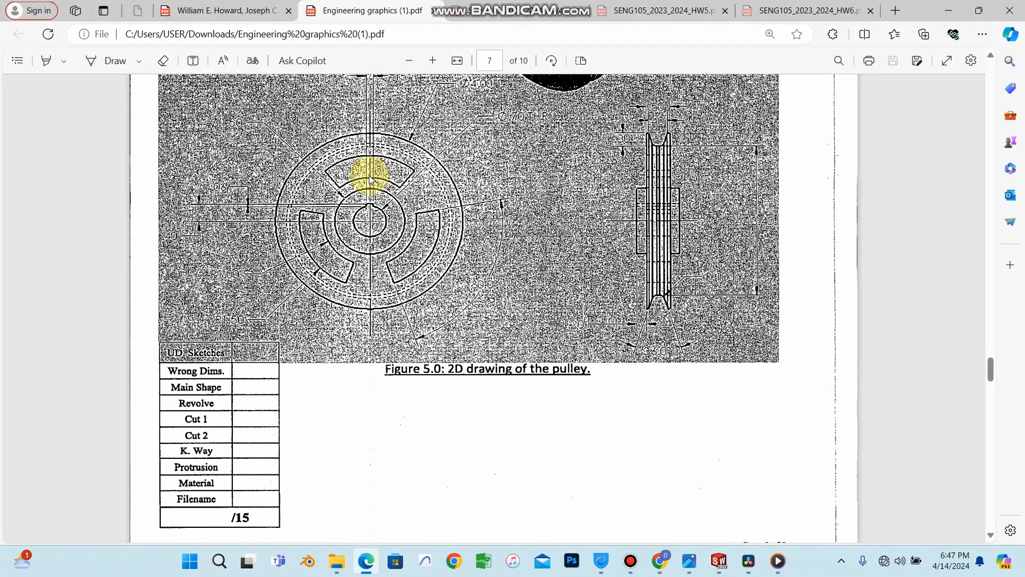
scroll(382, 195, up, 1)
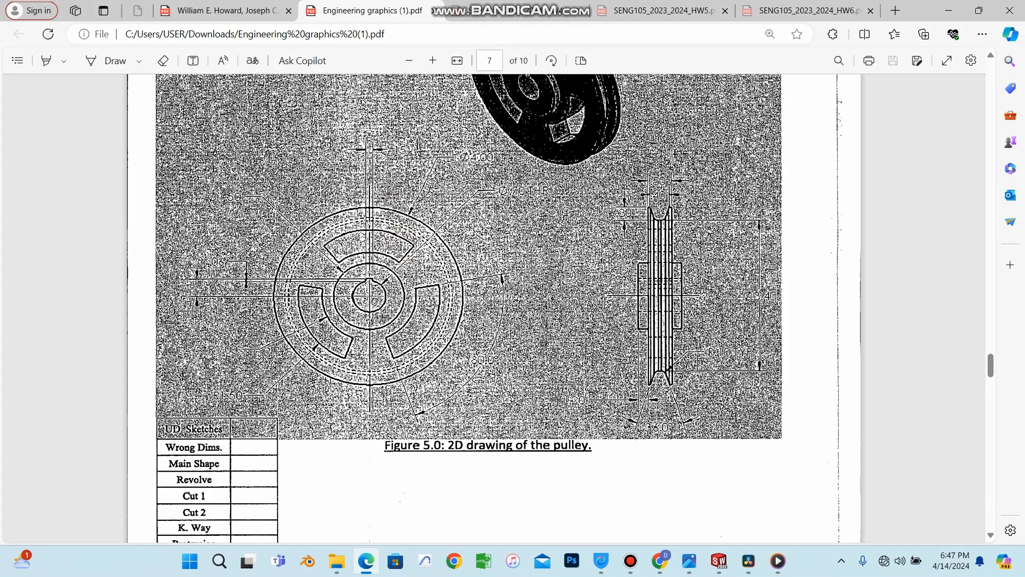
scroll(392, 224, down, 7)
scroll(453, 228, down, 15)
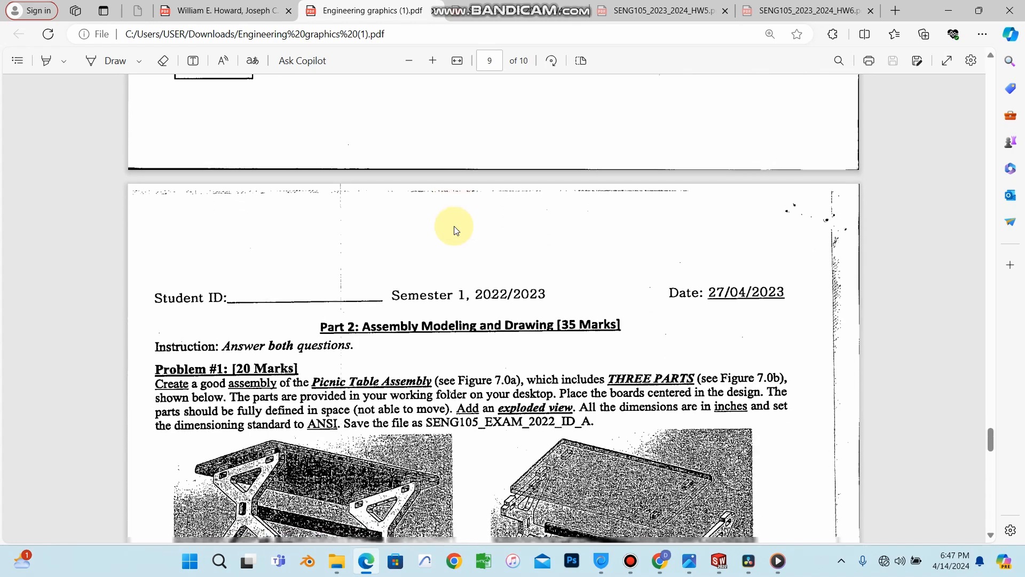
scroll(610, 283, up, 20)
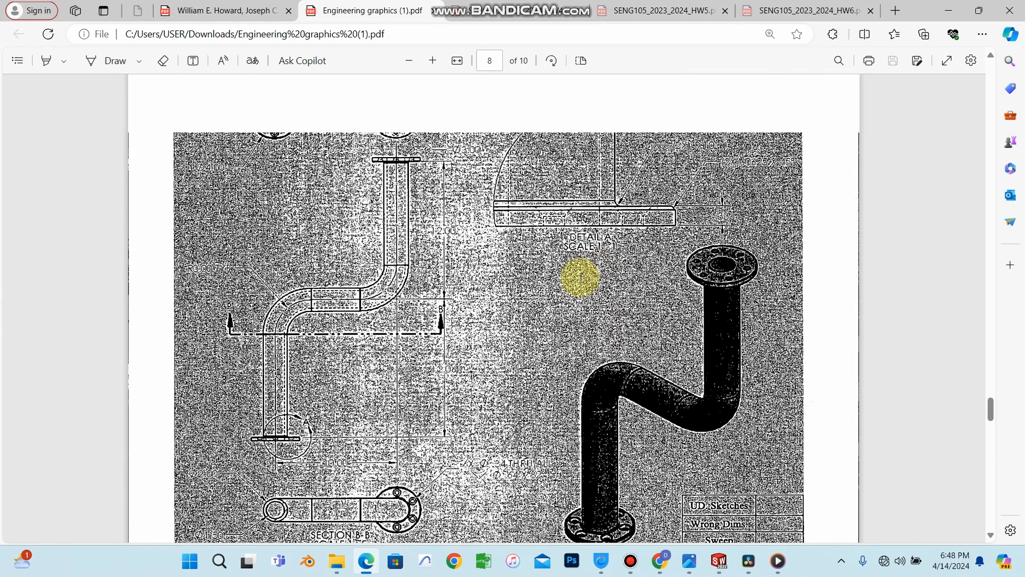
scroll(478, 283, up, 4)
scroll(419, 355, down, 3)
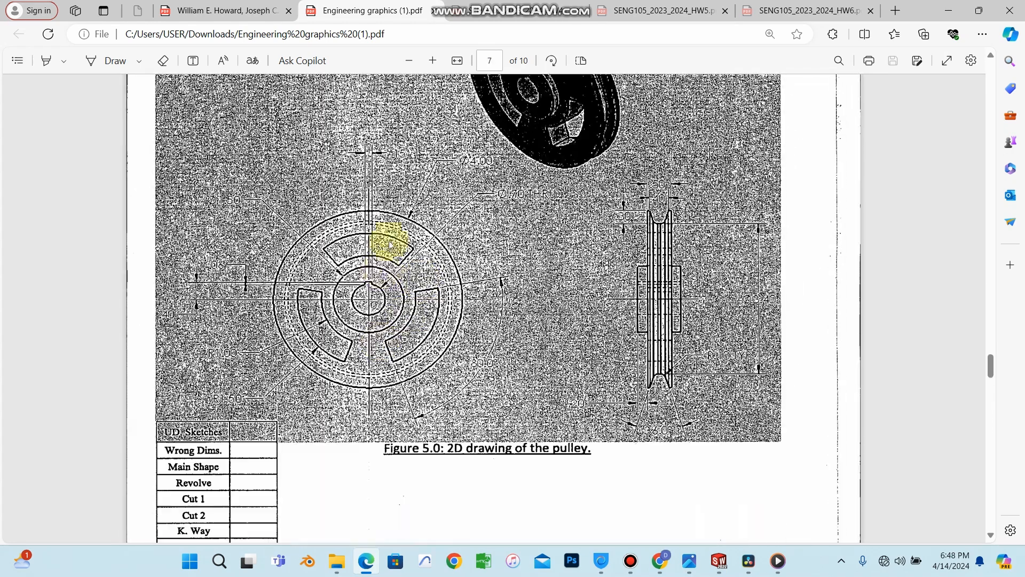
click(951, 10)
Step: Sketch two lines about 0.56 in long on the recessed face above the hub, mirror-like and converging toward it at 315° and 225°
click(409, 238)
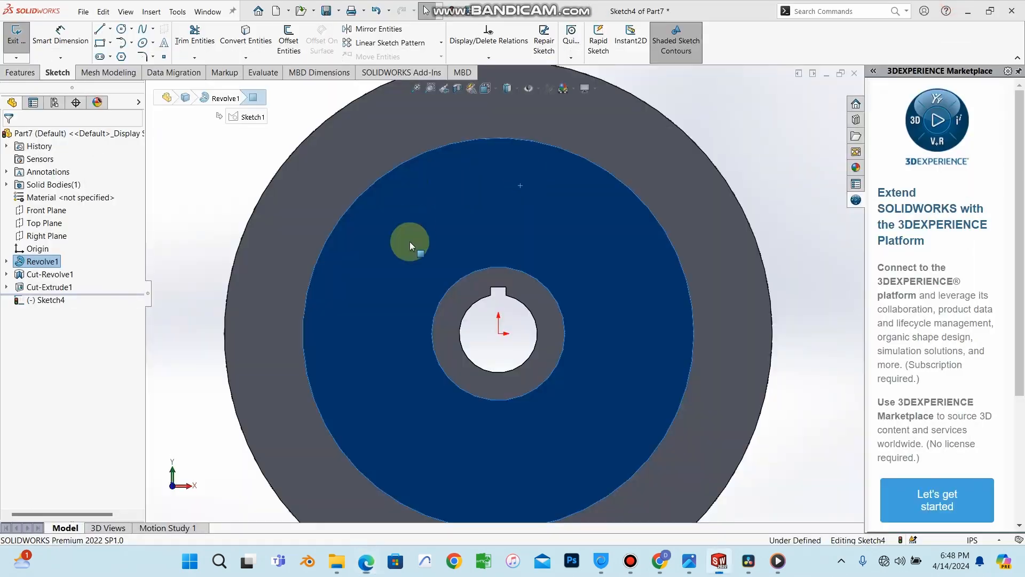
click(110, 28)
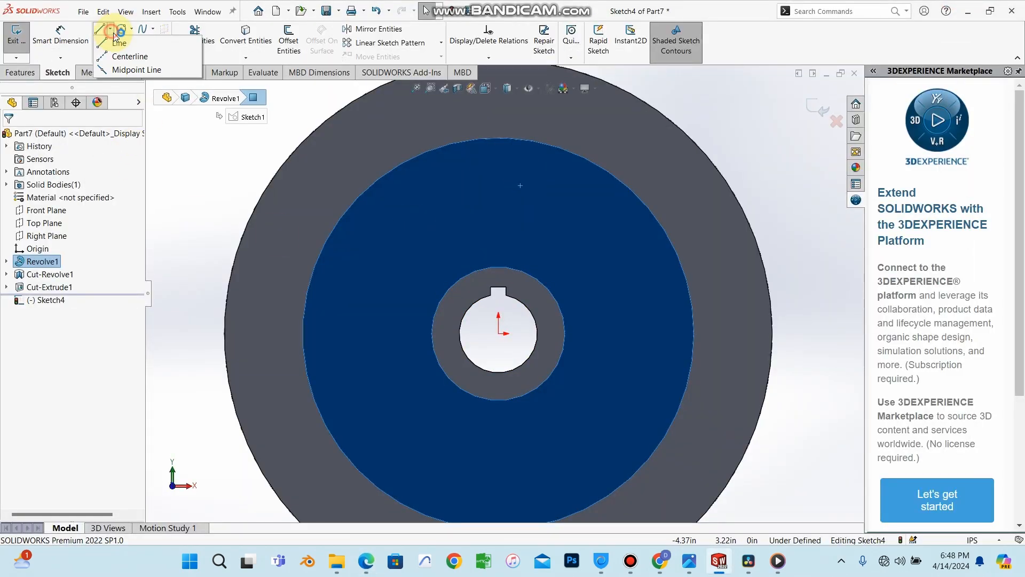
click(124, 47)
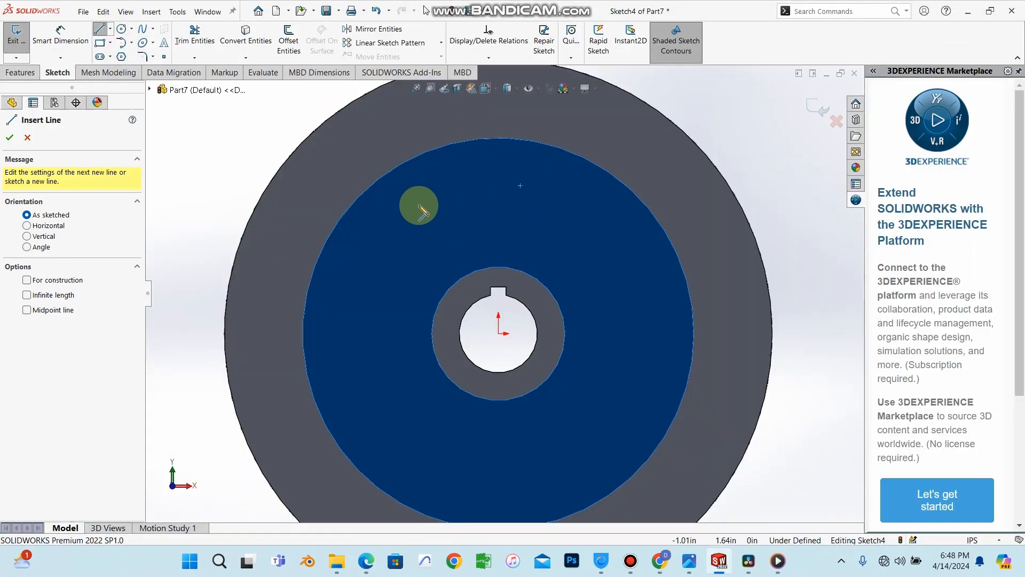
click(413, 226)
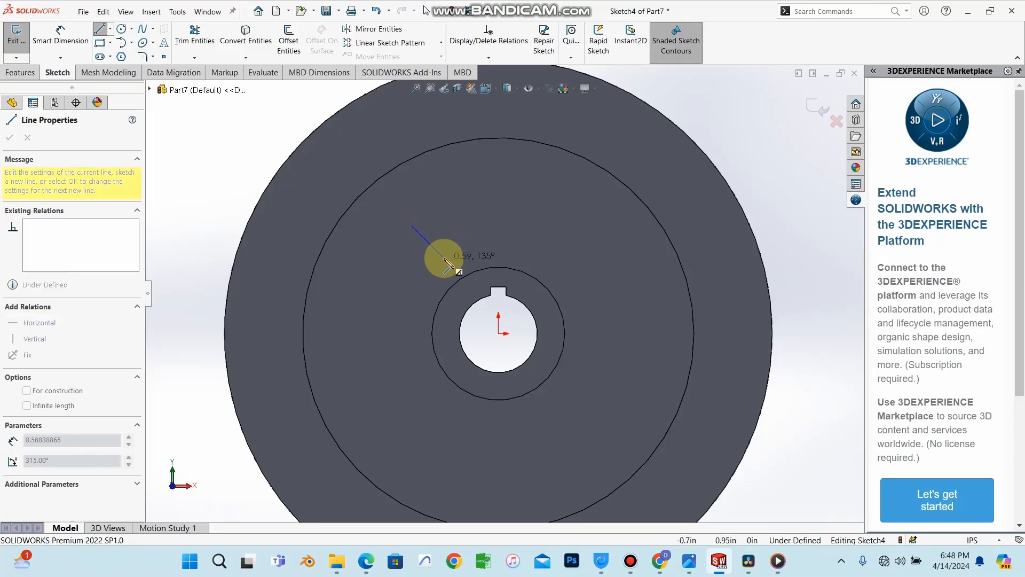
double_click(443, 257)
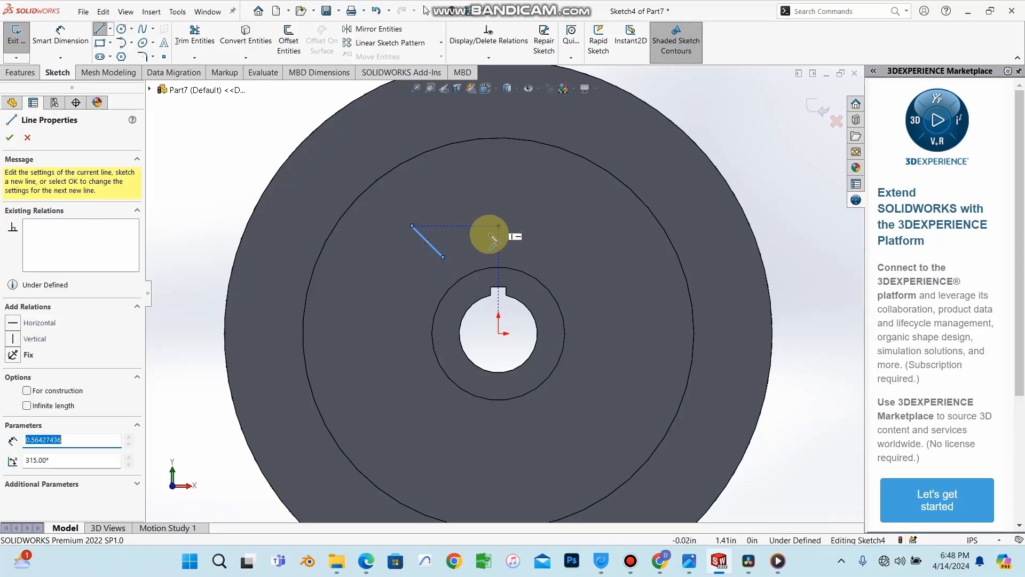
click(581, 225)
click(548, 257)
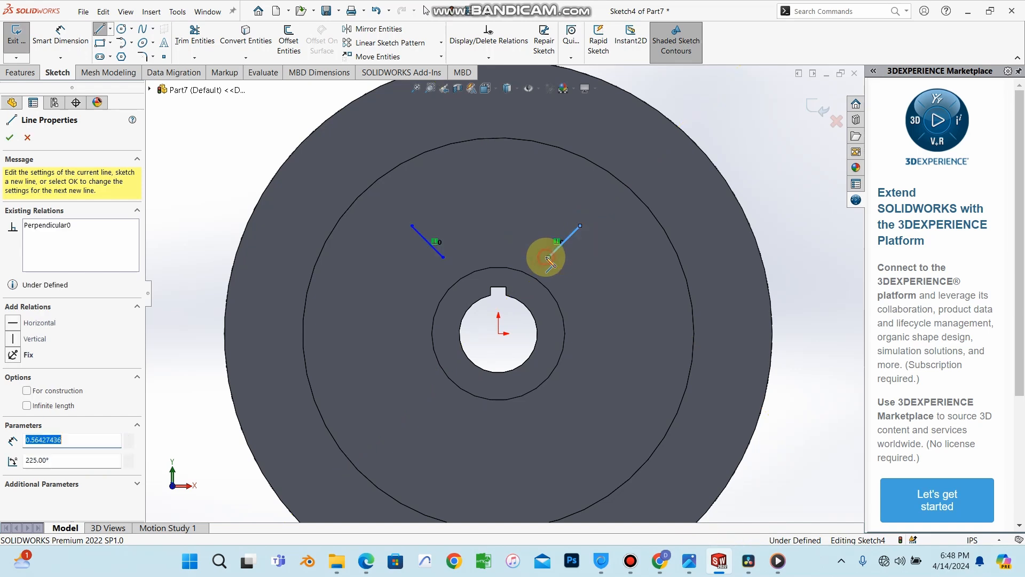
right_click(559, 247)
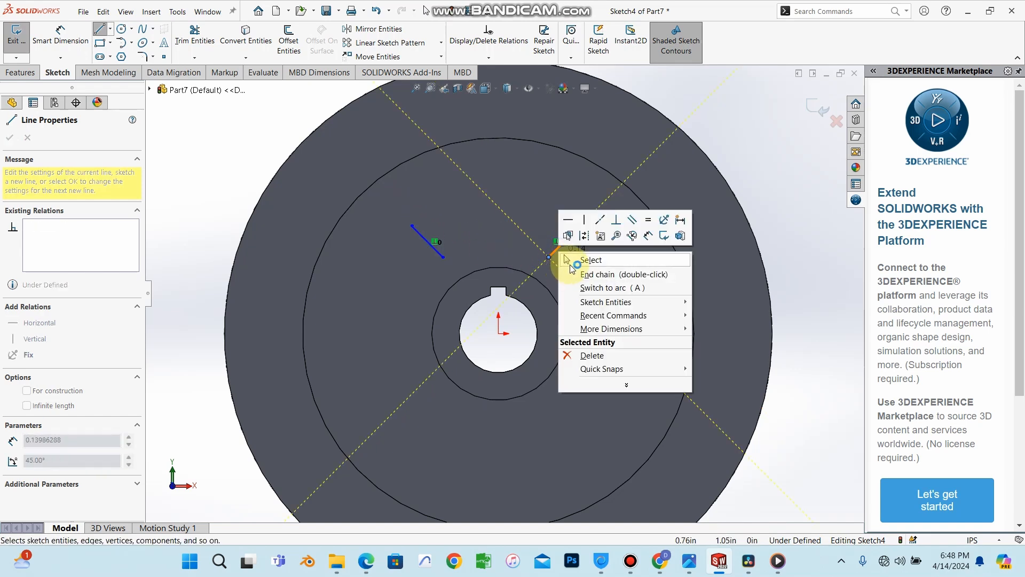
click(570, 262)
scroll(547, 251, up, 3)
scroll(555, 245, down, 3)
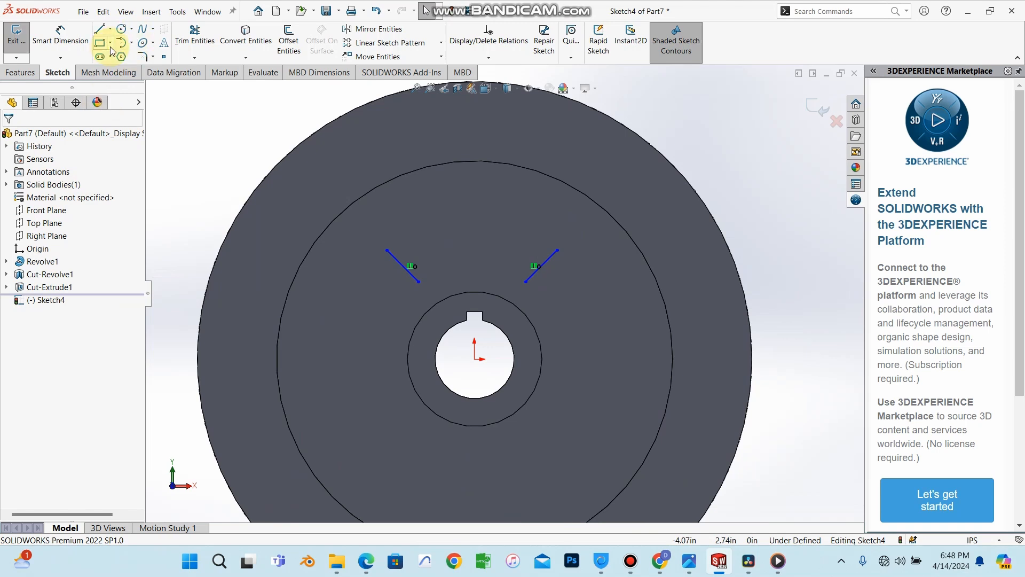
Step: Join the outer ends of the two slanted lines with a tangent arc of about 1.52 in radius spanning 90°
click(131, 42)
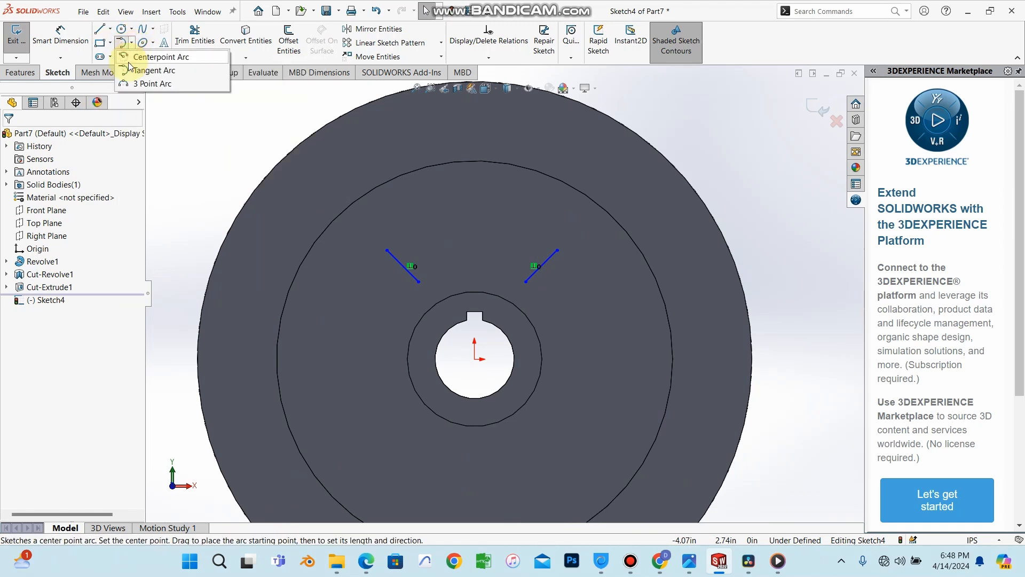
click(135, 70)
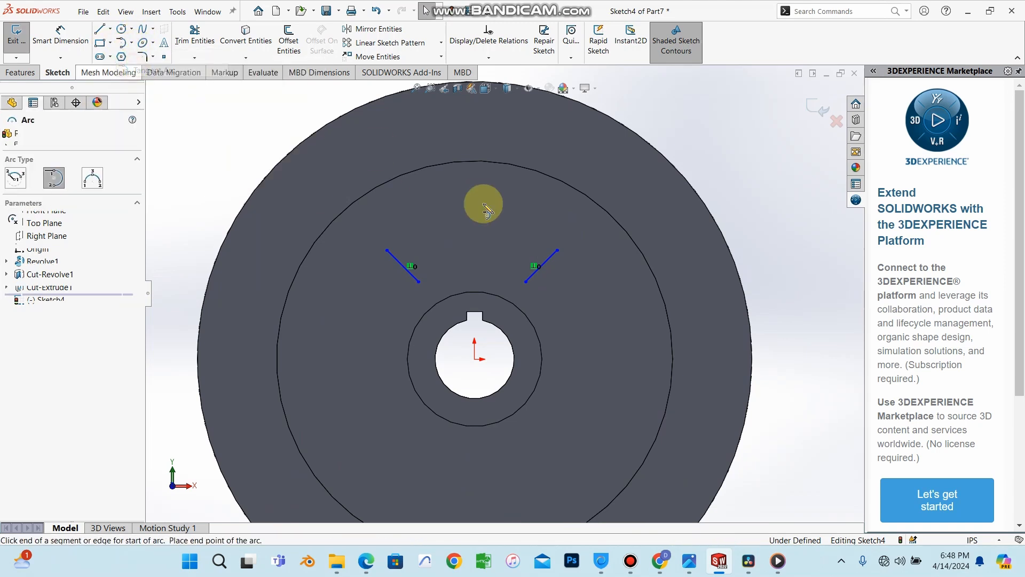
click(557, 249)
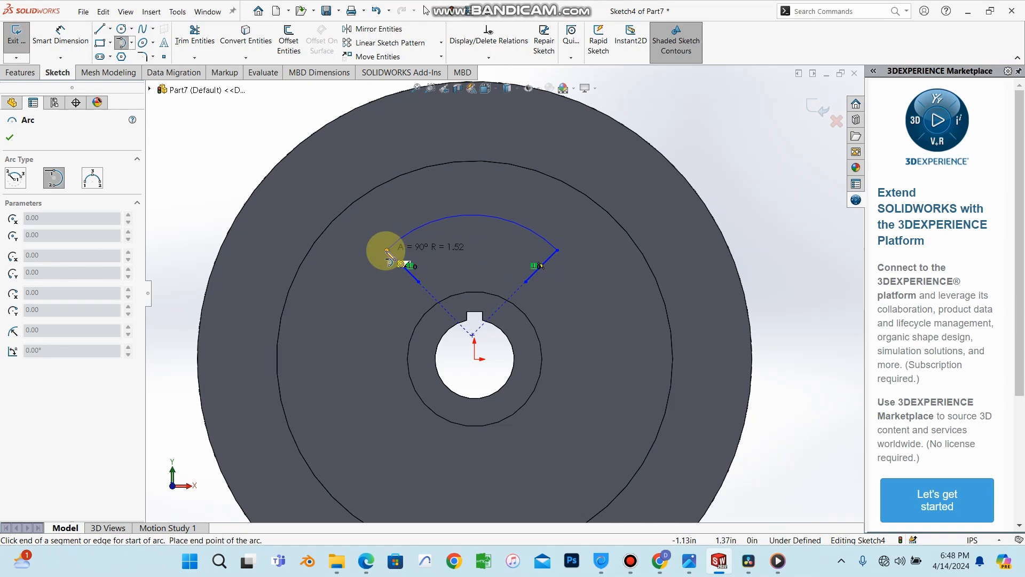
click(387, 250)
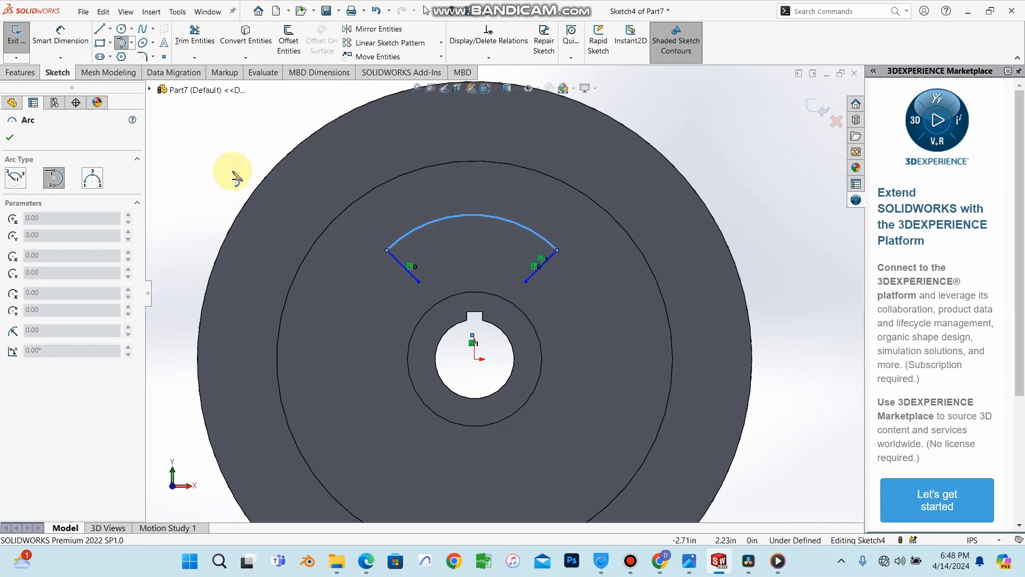
click(304, 193)
click(585, 276)
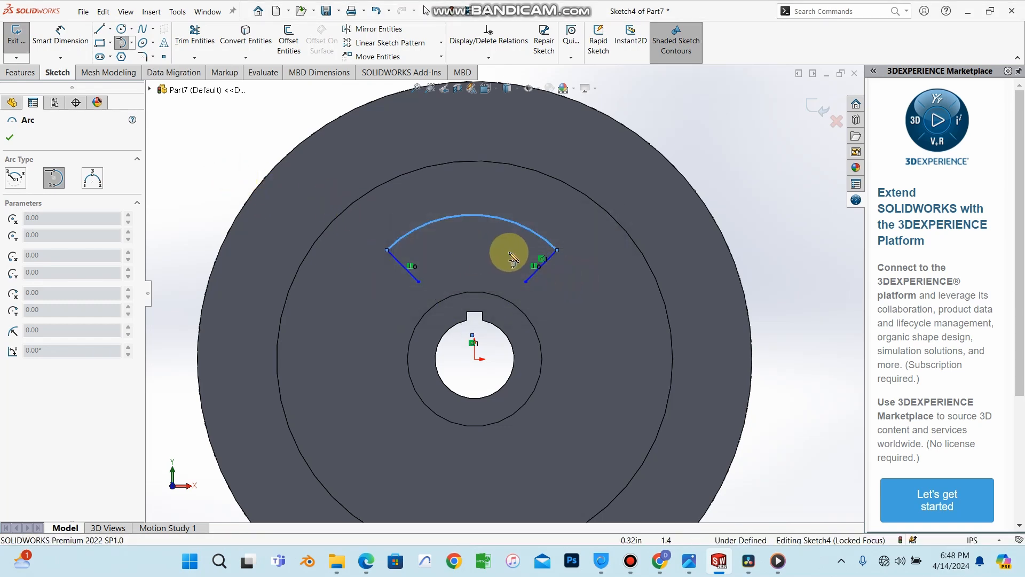
click(525, 283)
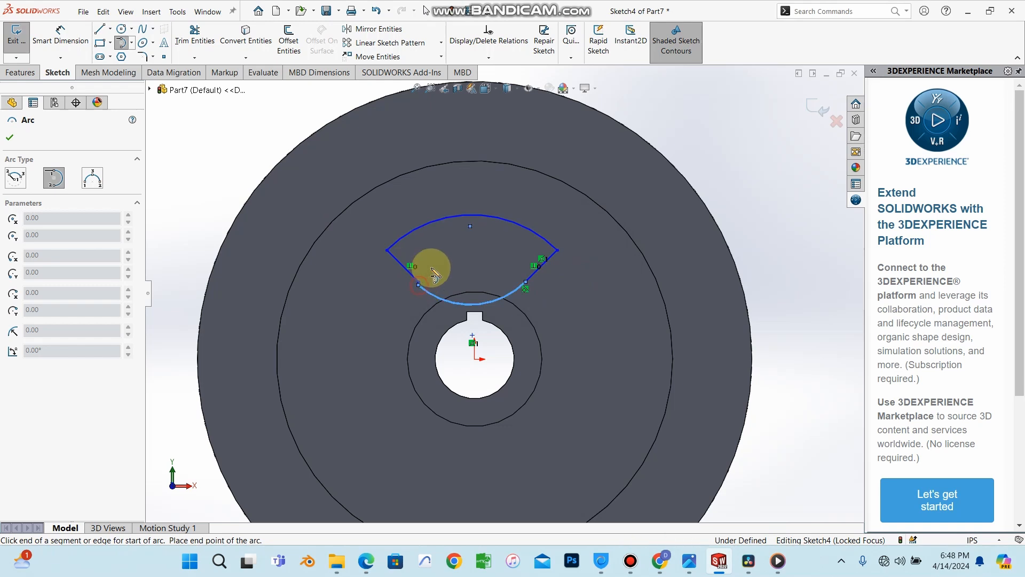
key(ctrl+z)
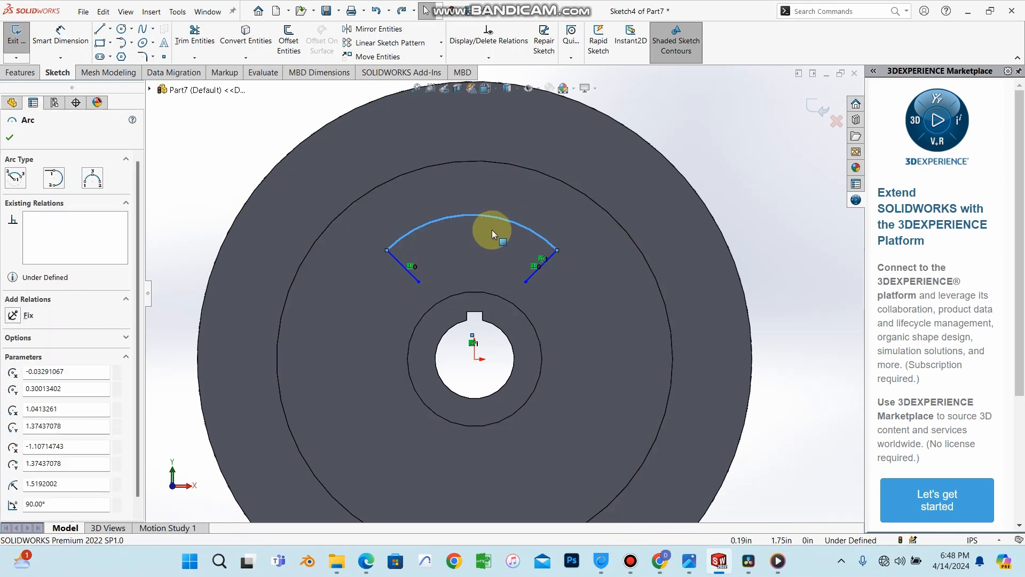
Step: Close the cutout profile with a 3-point arc of about 1.14 in radius between the lines' inner ends, curving away from the hub
click(131, 46)
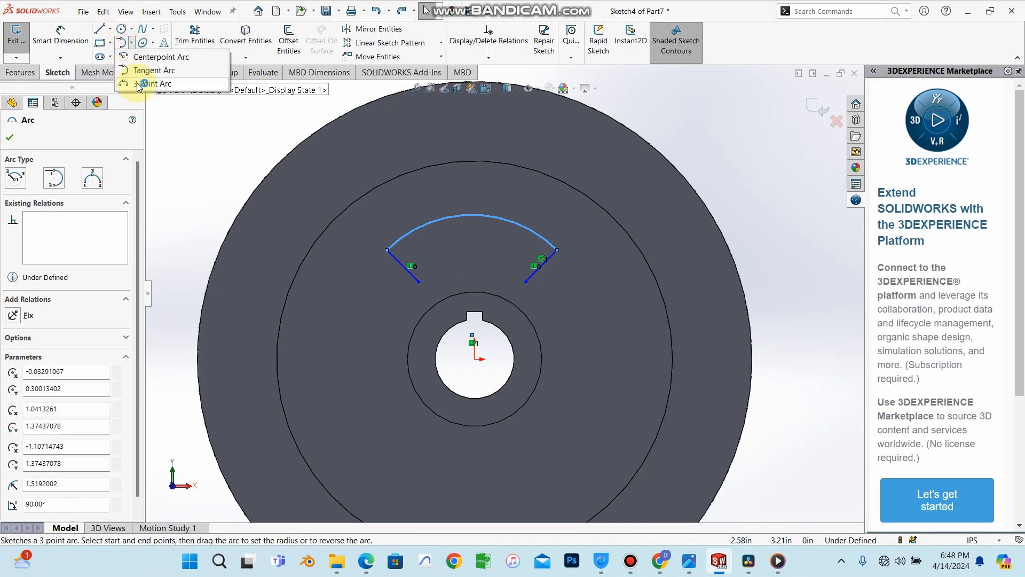
click(137, 85)
click(526, 282)
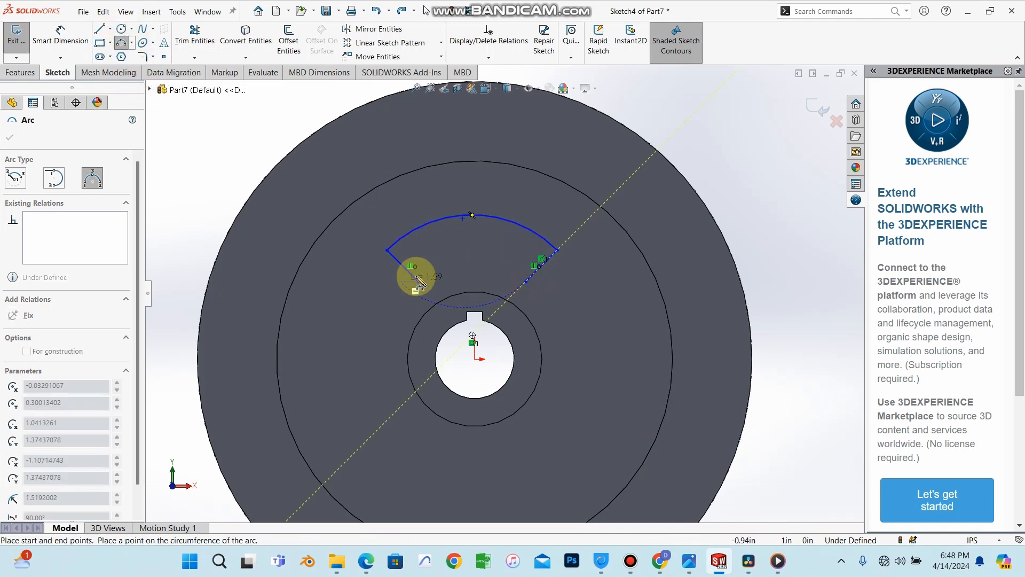
click(418, 281)
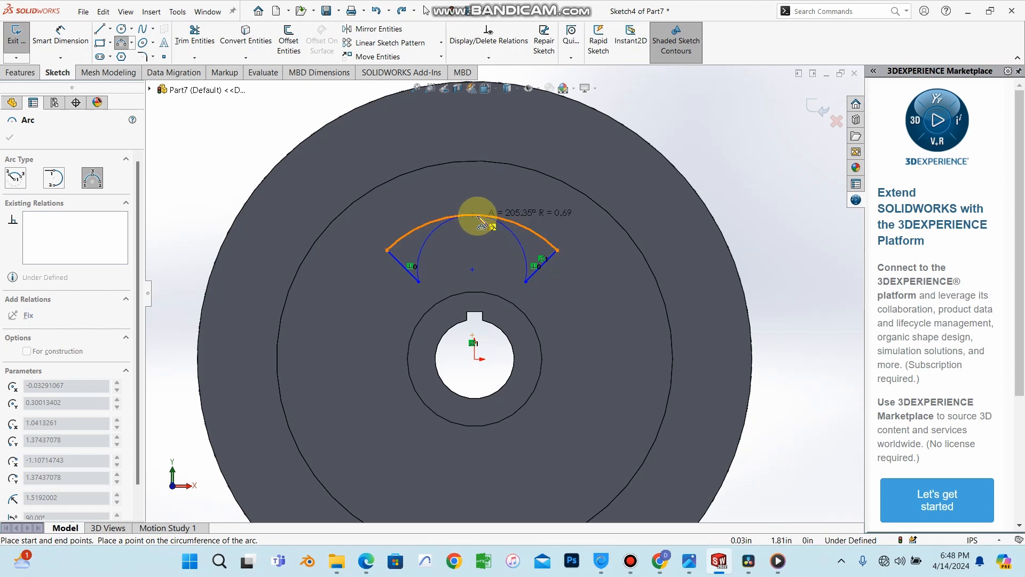
click(469, 267)
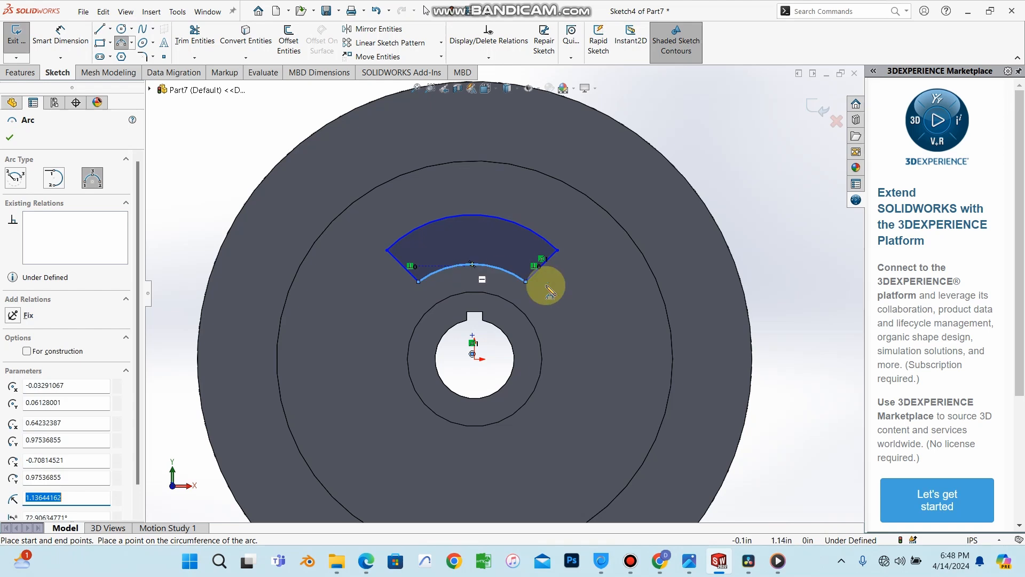
click(11, 138)
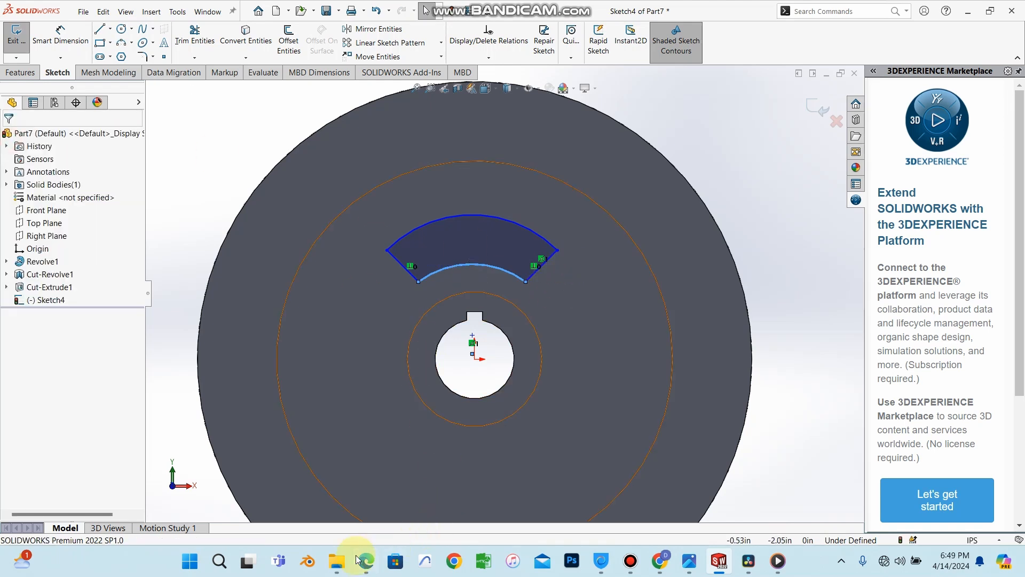
Step: Check Figure 5.0 in the browser's Engineering graphics PDF and dimension the cutout's outer arc with a radius of 1.60 in
click(364, 489)
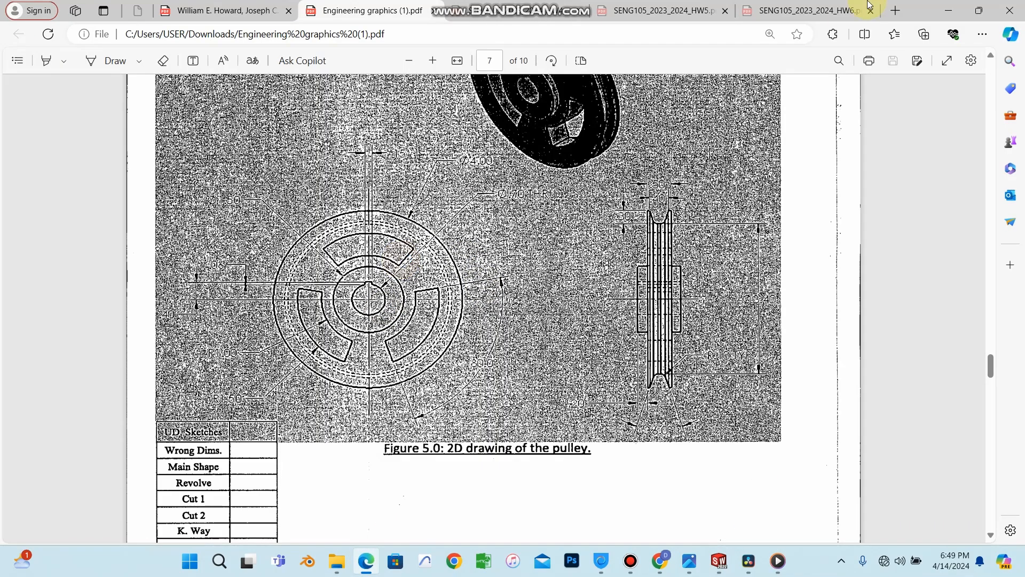
click(943, 12)
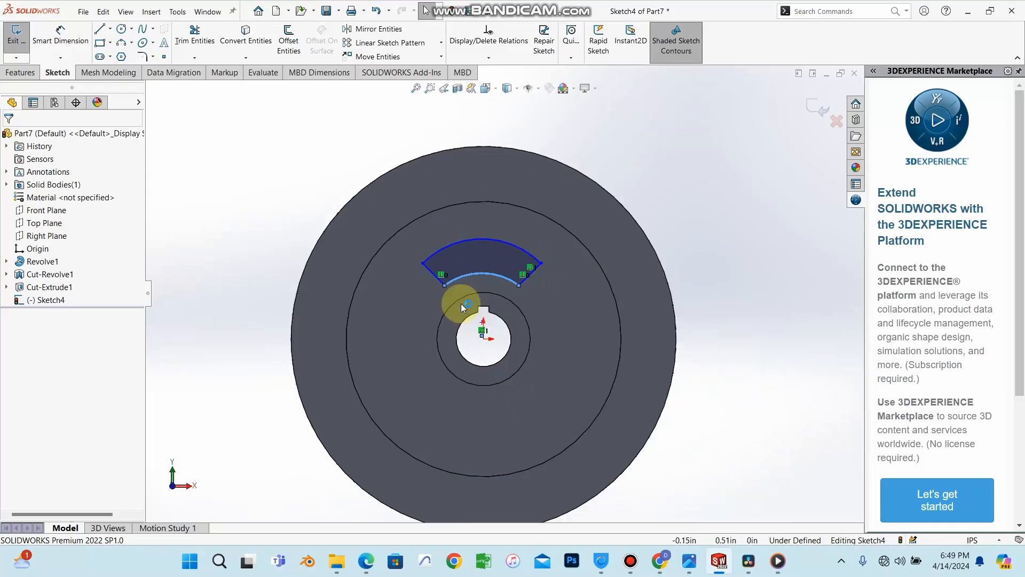
click(52, 54)
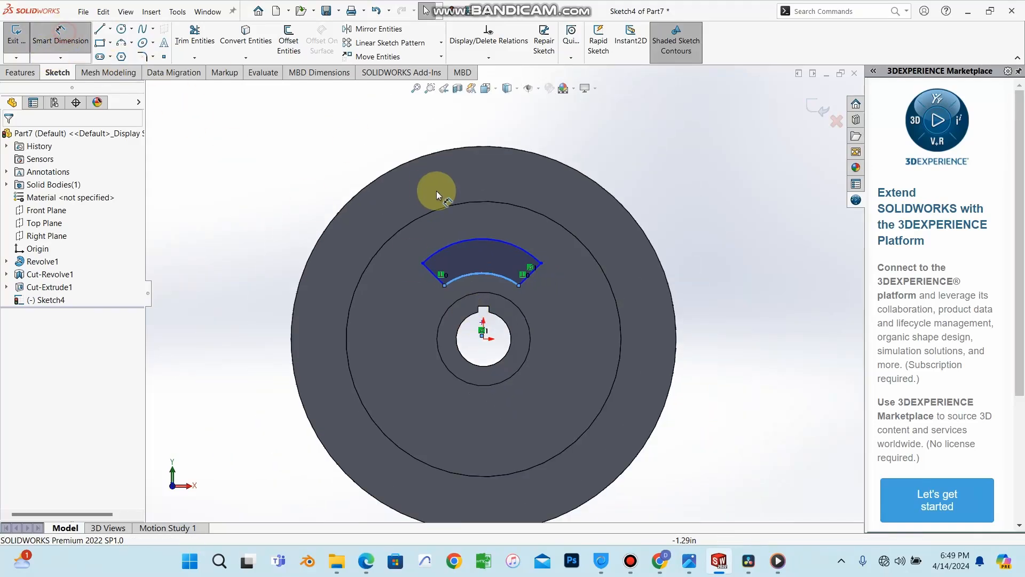
click(492, 239)
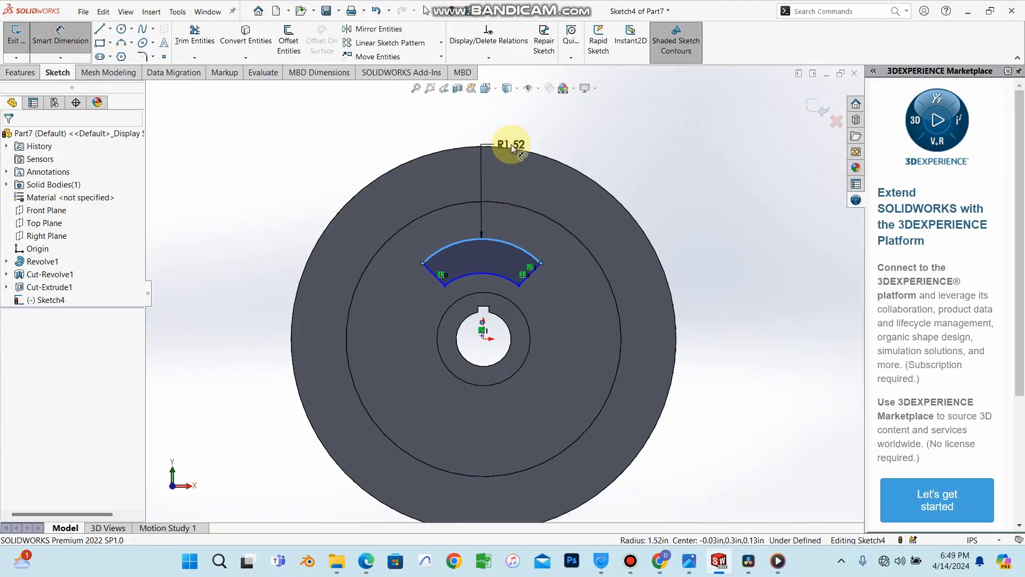
click(511, 144)
key(Return)
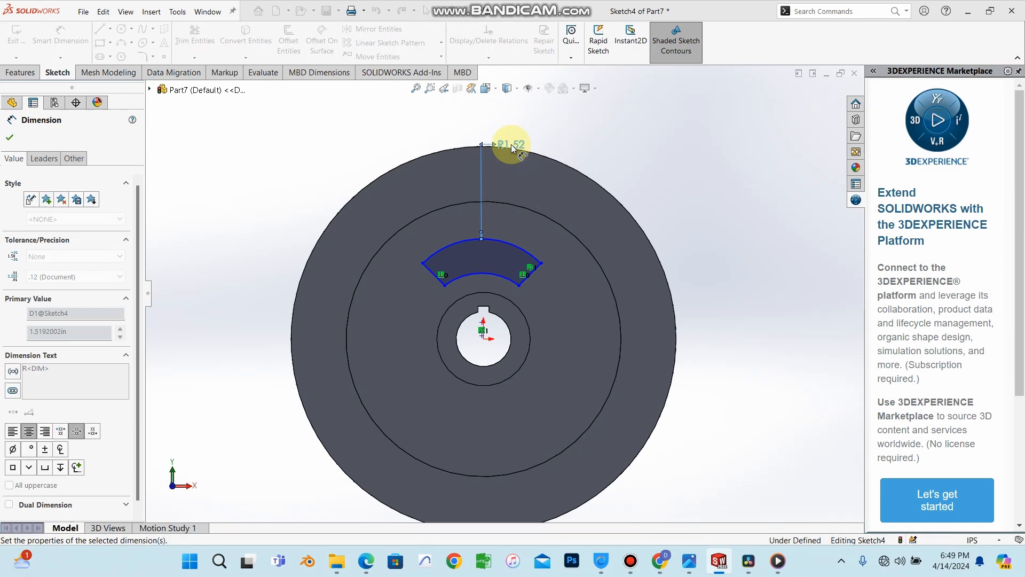
Step: Dimension the radius of the cutout's inner arc, keeping its drawn size
click(485, 277)
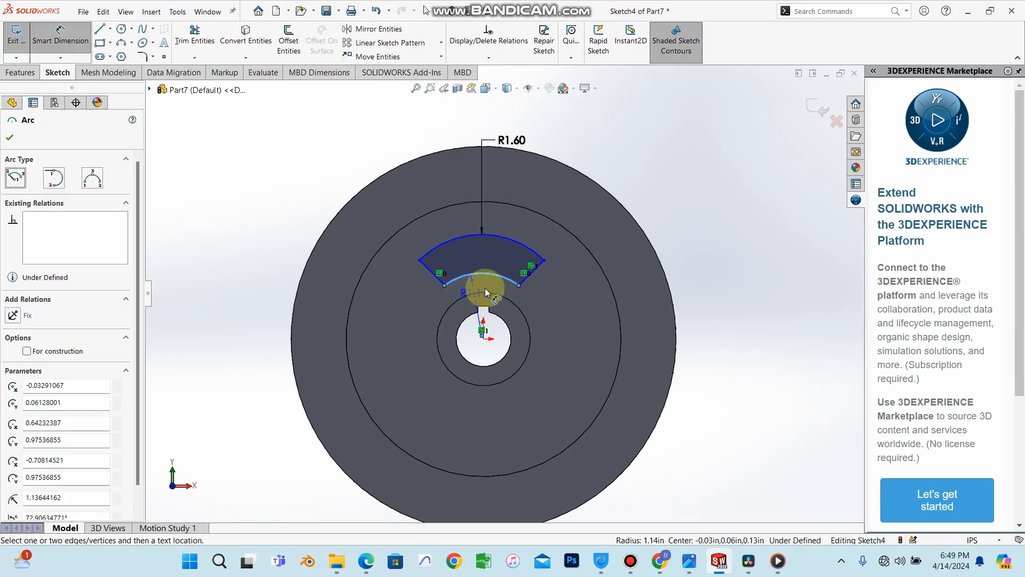
click(485, 288)
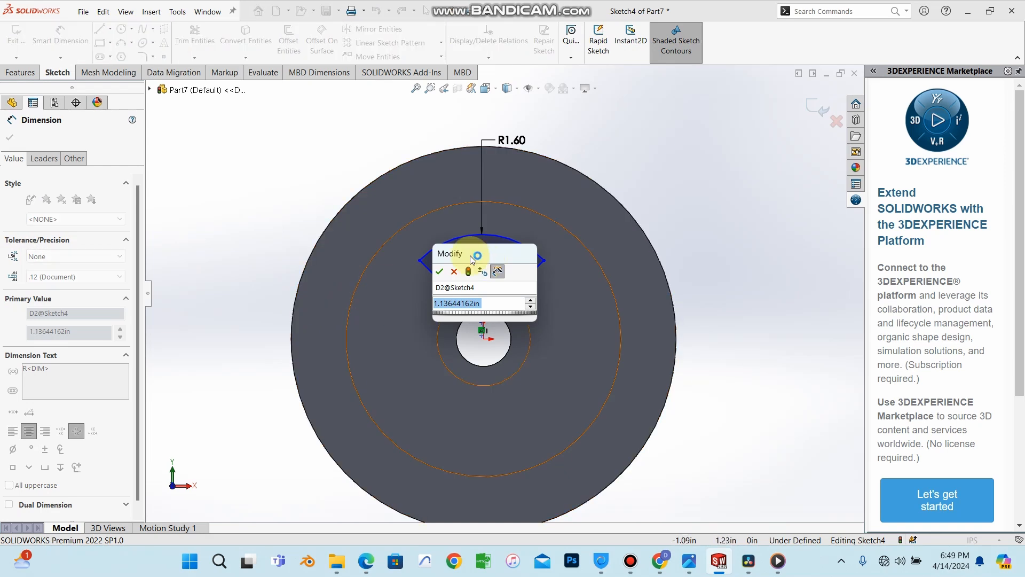
click(440, 272)
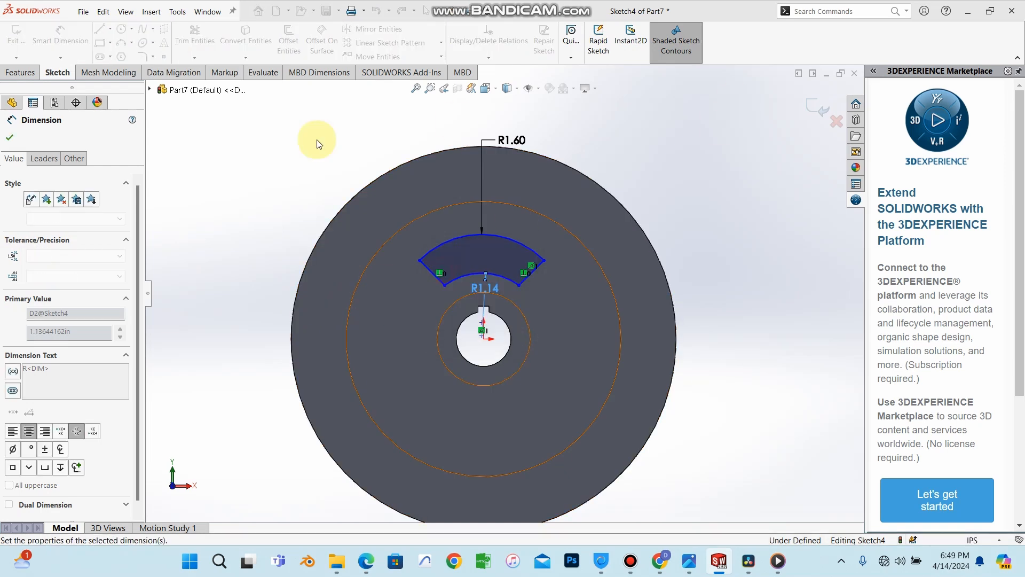
click(9, 137)
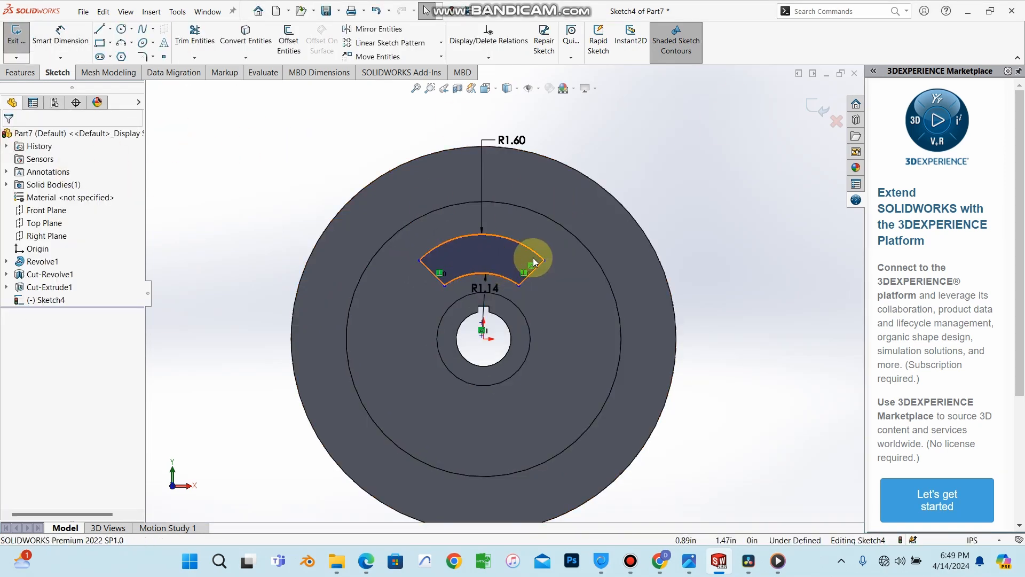
Step: Add an Equal relation between the two slanted side lines of the cutout profile
scroll(530, 272, down, 3)
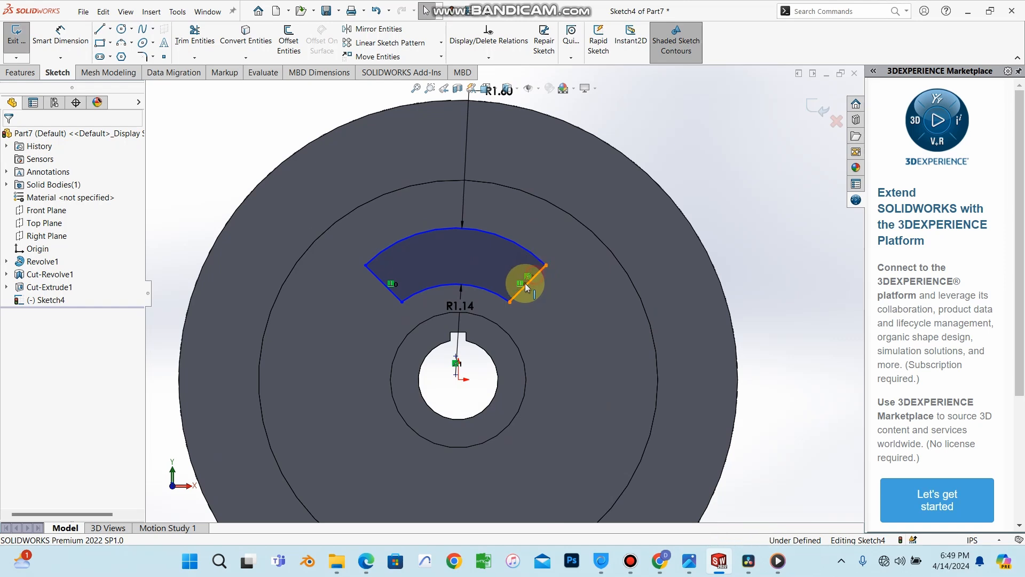
click(525, 283)
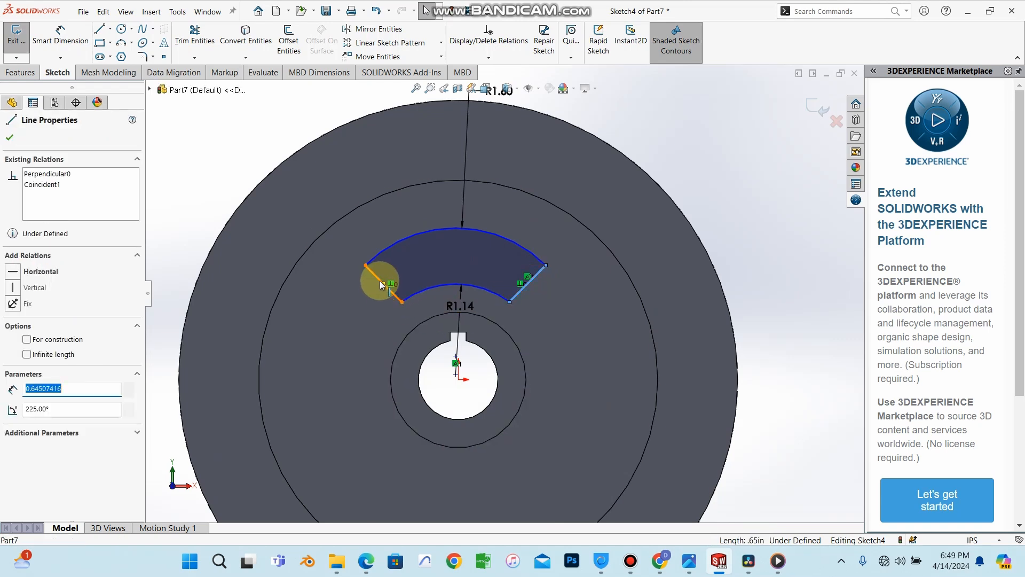
ctrl+click(379, 280)
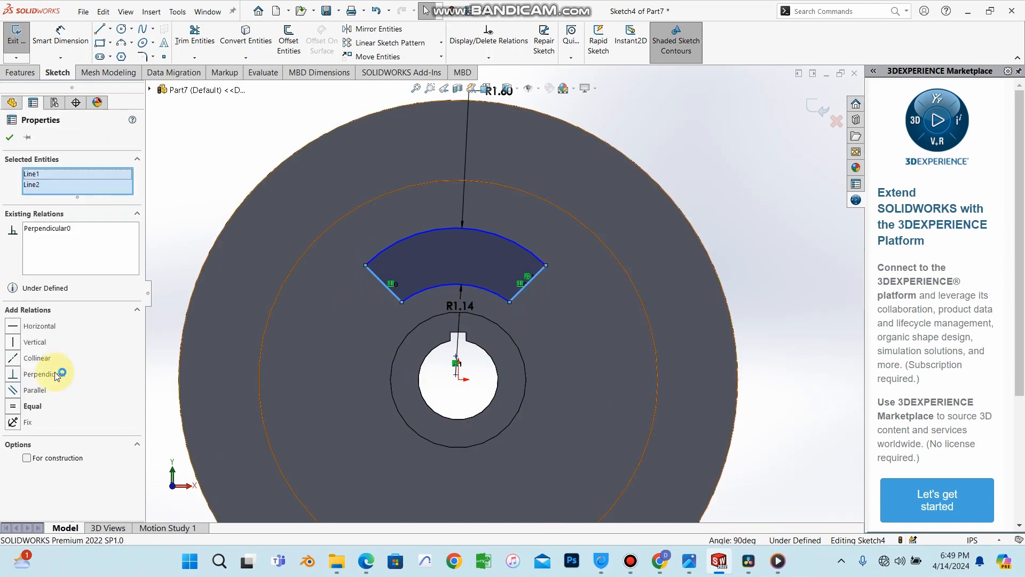
click(14, 407)
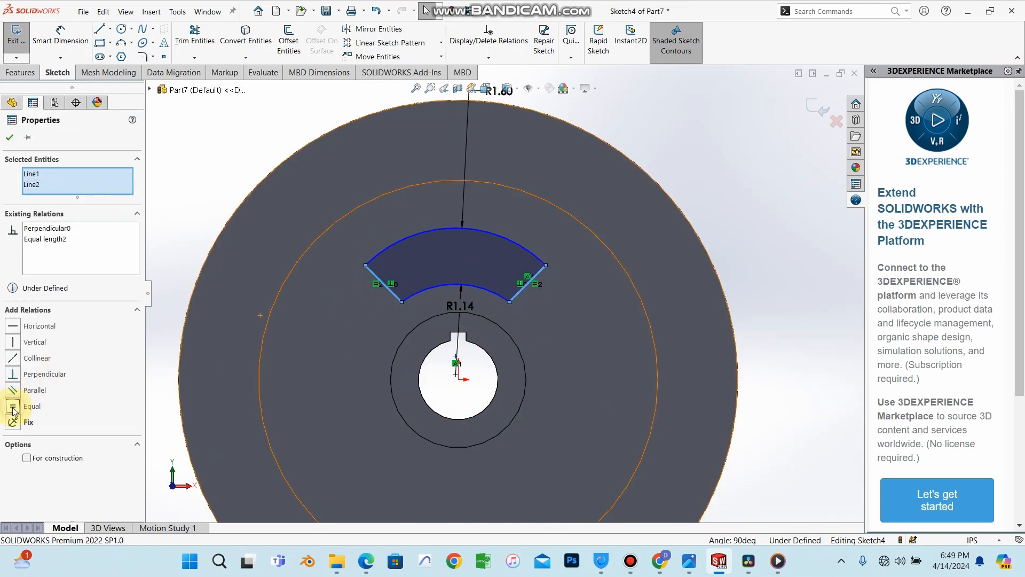
click(10, 137)
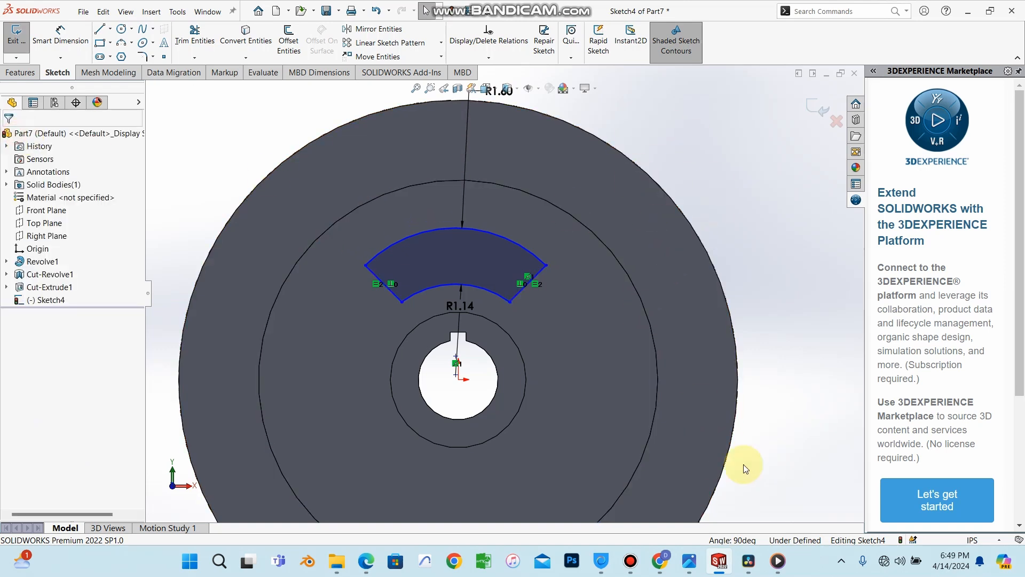
Step: Dimension the length of the slanted side line on the cutout's left, keeping its drawn size
scroll(502, 292, up, 2)
scroll(454, 297, down, 2)
scroll(501, 299, up, 1)
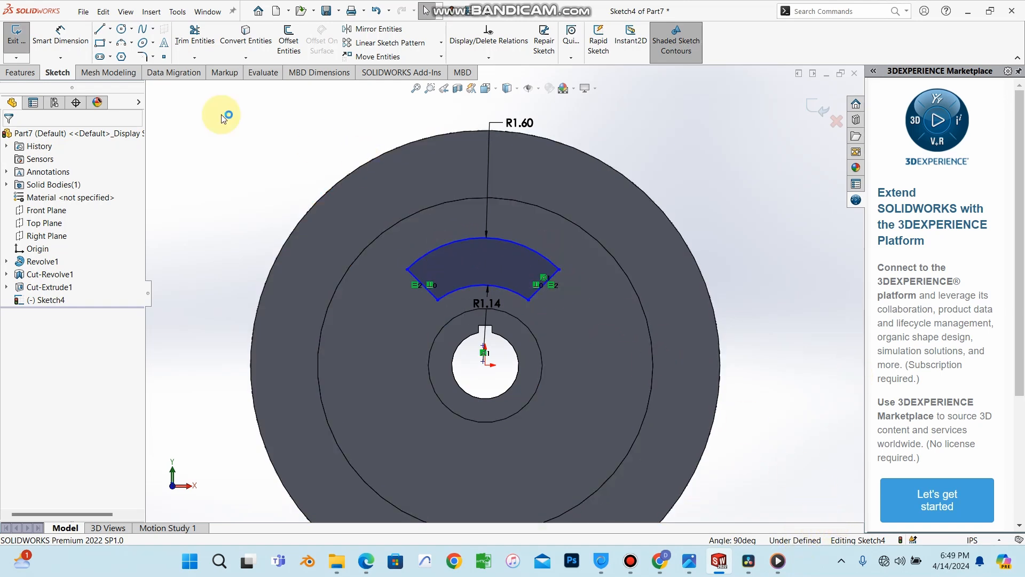
click(60, 32)
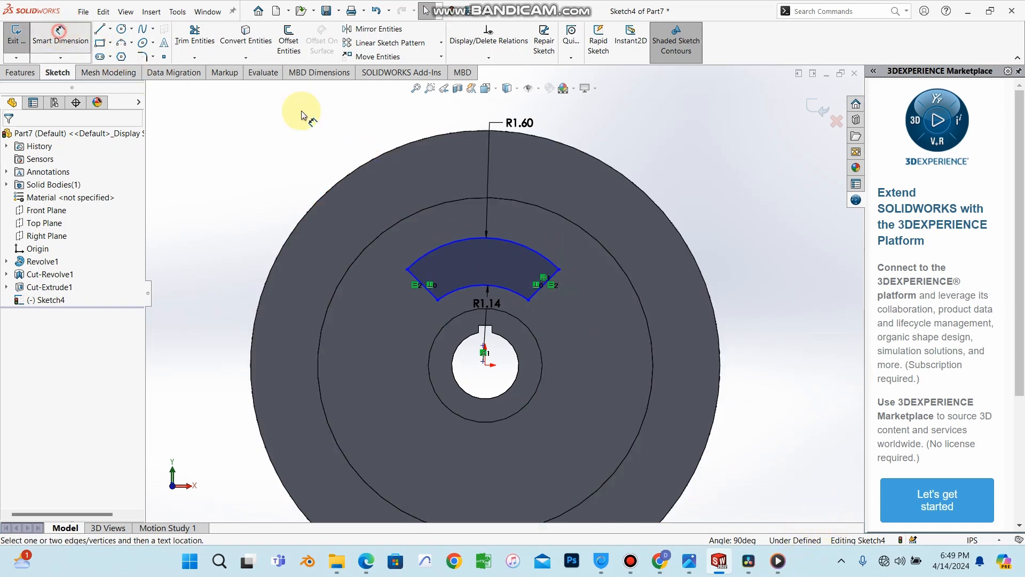
click(413, 275)
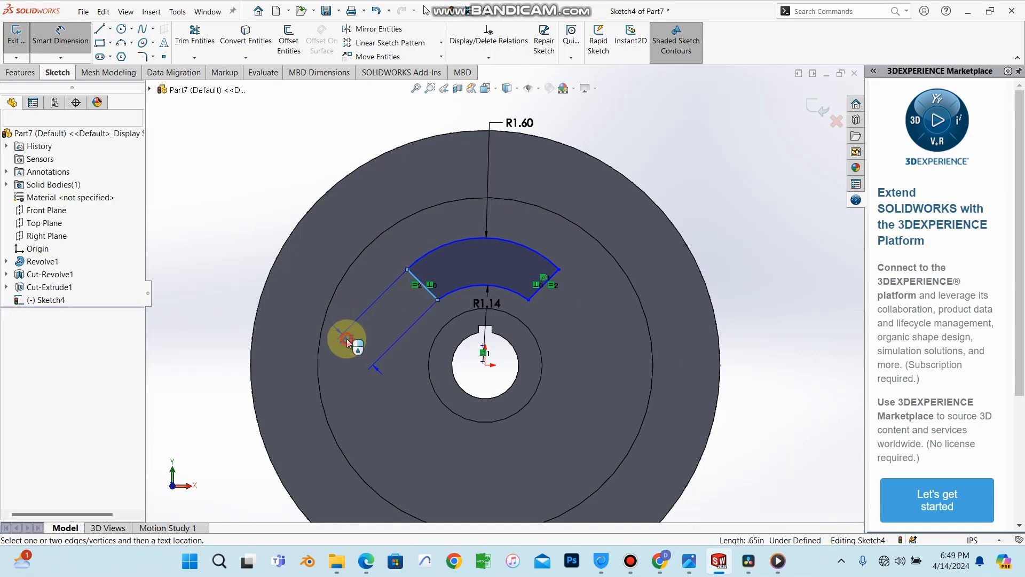
click(347, 338)
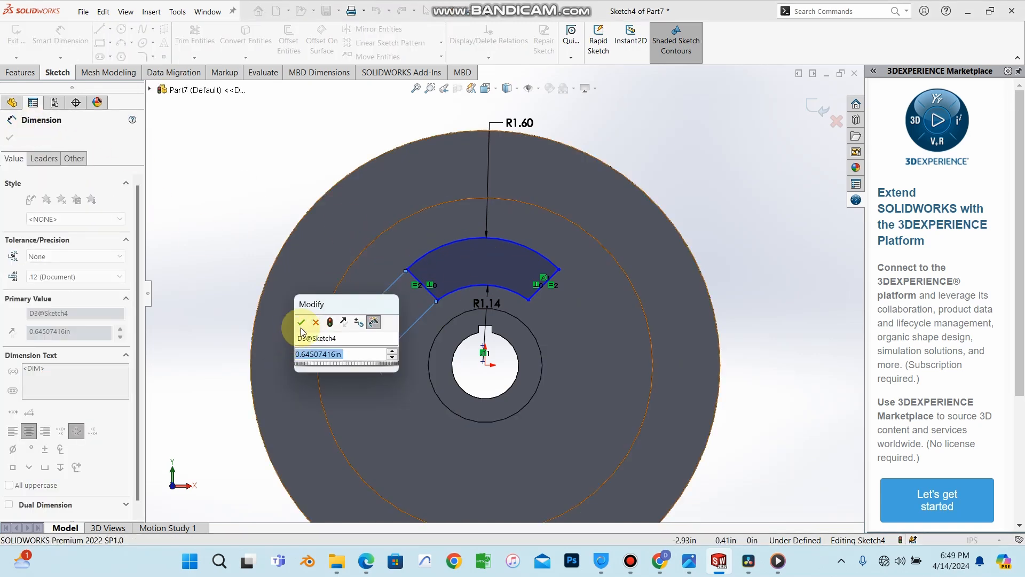
click(301, 323)
mouse_move(794, 561)
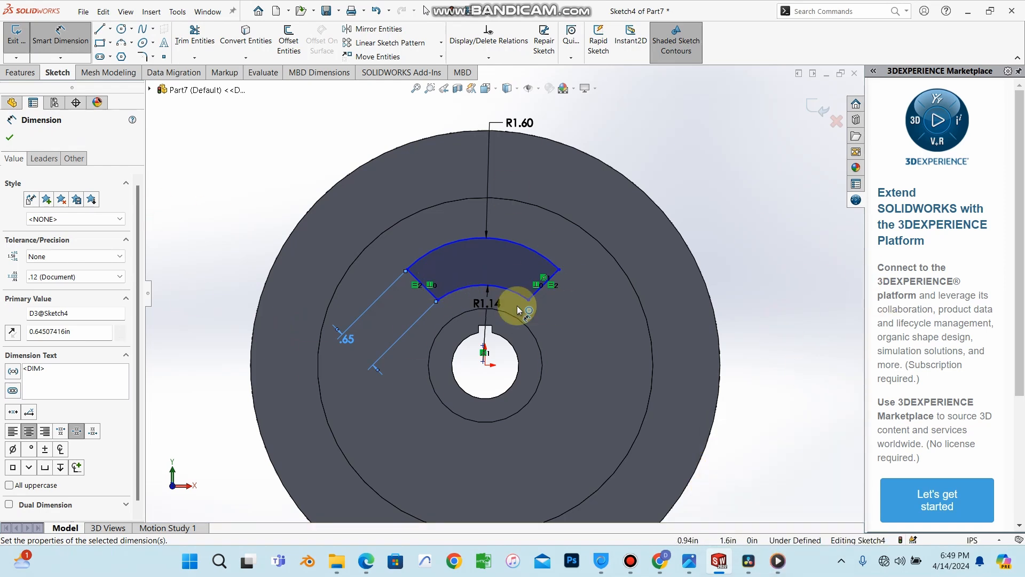
scroll(492, 306, up, 2)
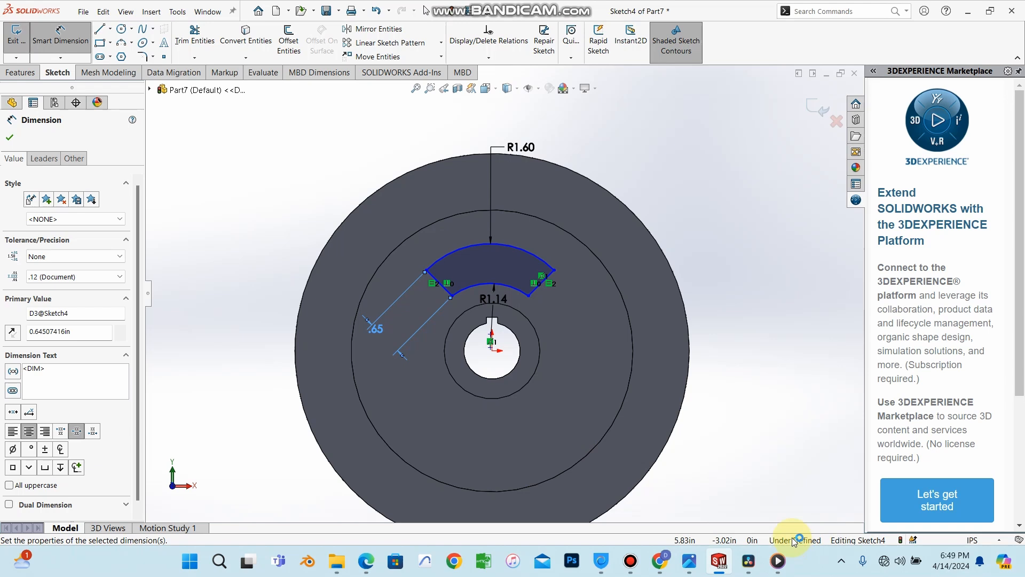
click(16, 138)
Step: Cut the curved cutout profile through the pulley's web with an Extruded Cut set to Through All
middle_drag(742, 307, 622, 214)
click(33, 76)
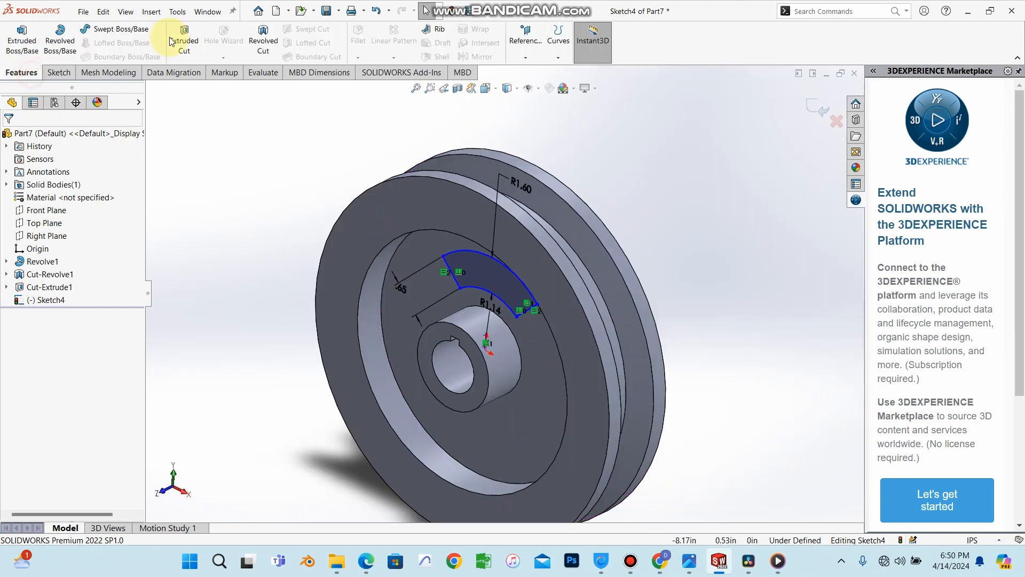
click(199, 47)
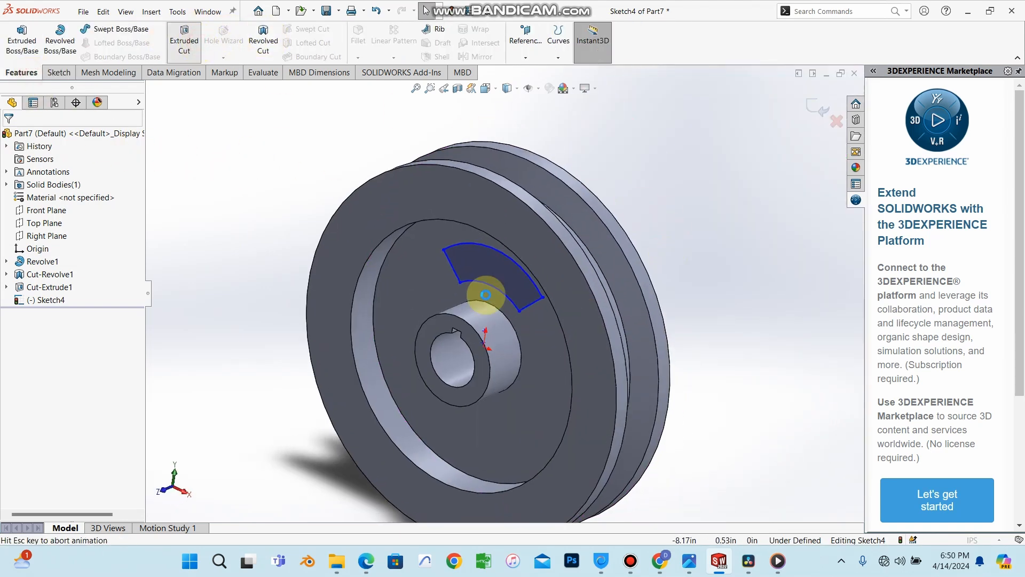
middle_drag(719, 243, 679, 274)
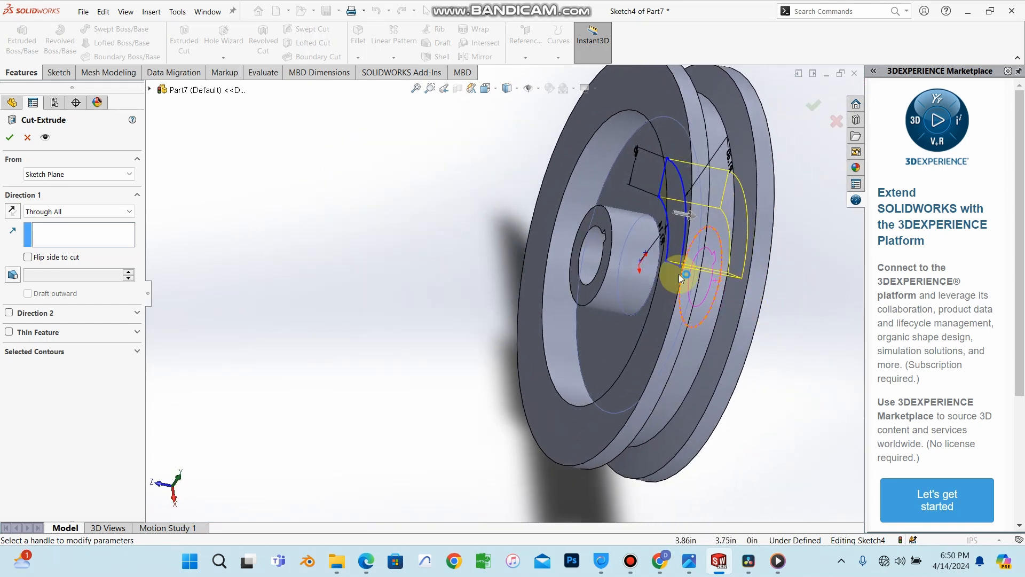
click(13, 137)
middle_drag(444, 303, 899, 220)
middle_drag(818, 105, 661, 316)
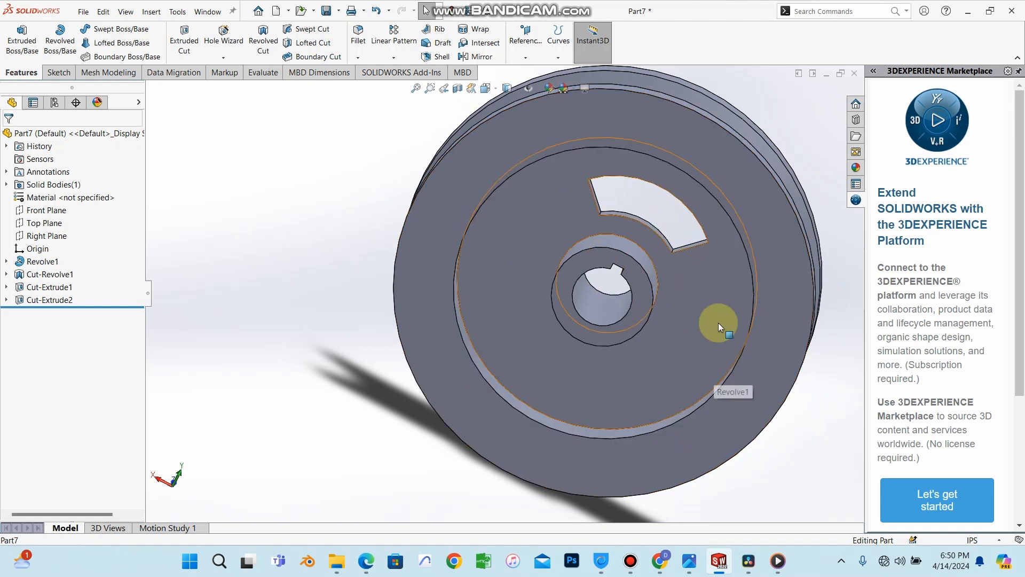
middle_drag(677, 353, 595, 229)
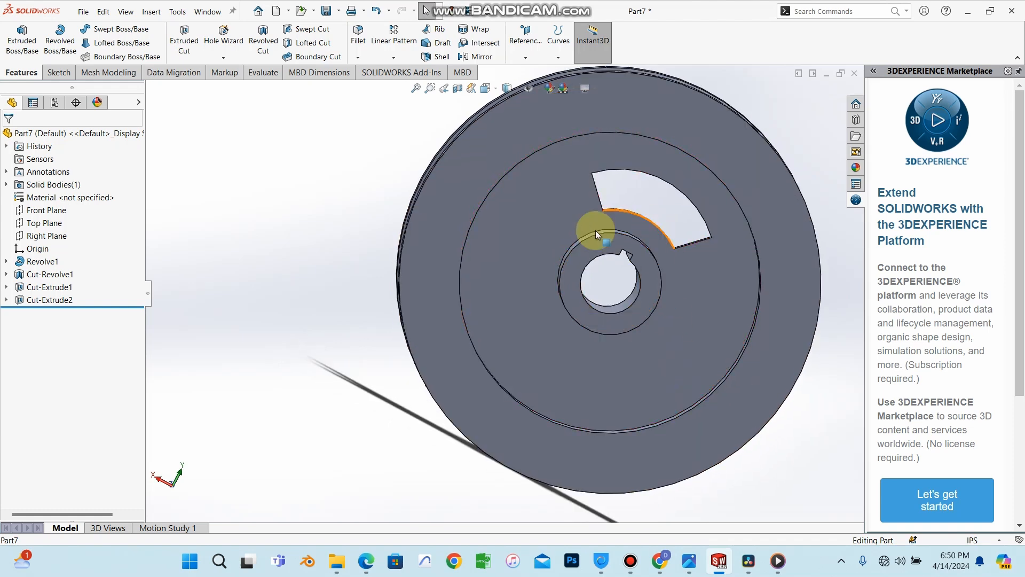
Step: Start a Circular Pattern of the curved cutout, using the web recess's circular edge as the direction reference
click(53, 301)
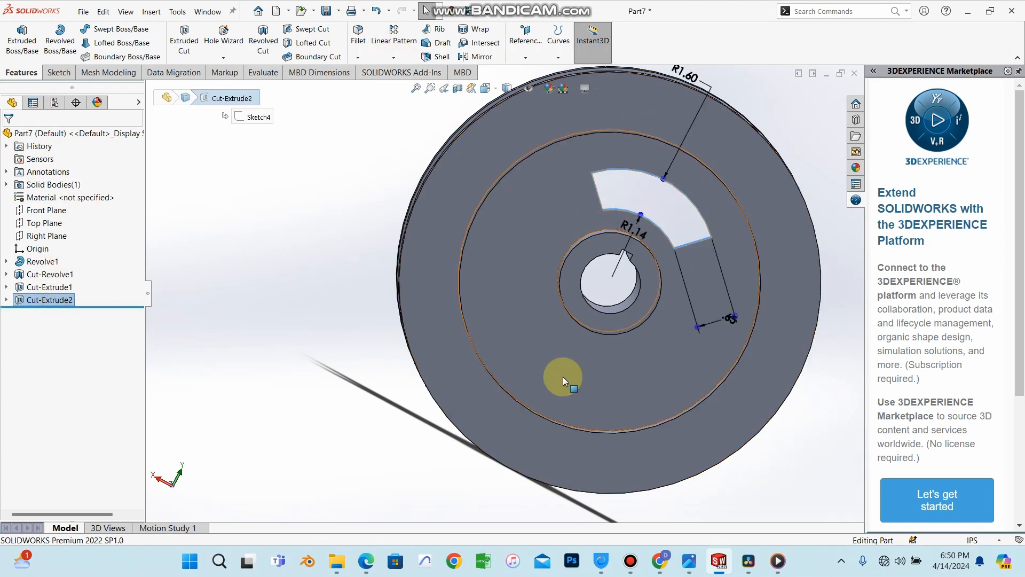
click(55, 73)
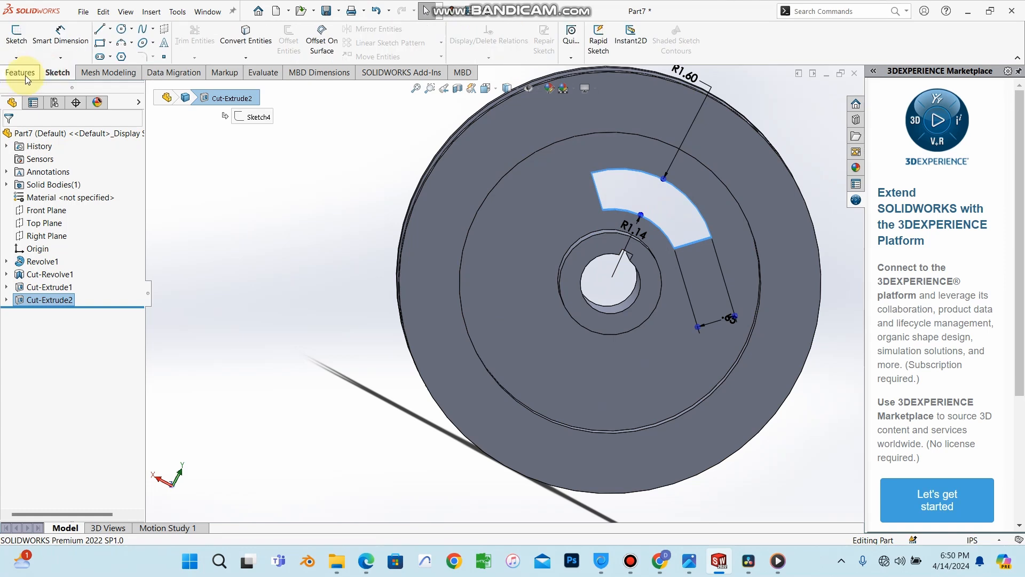
click(26, 74)
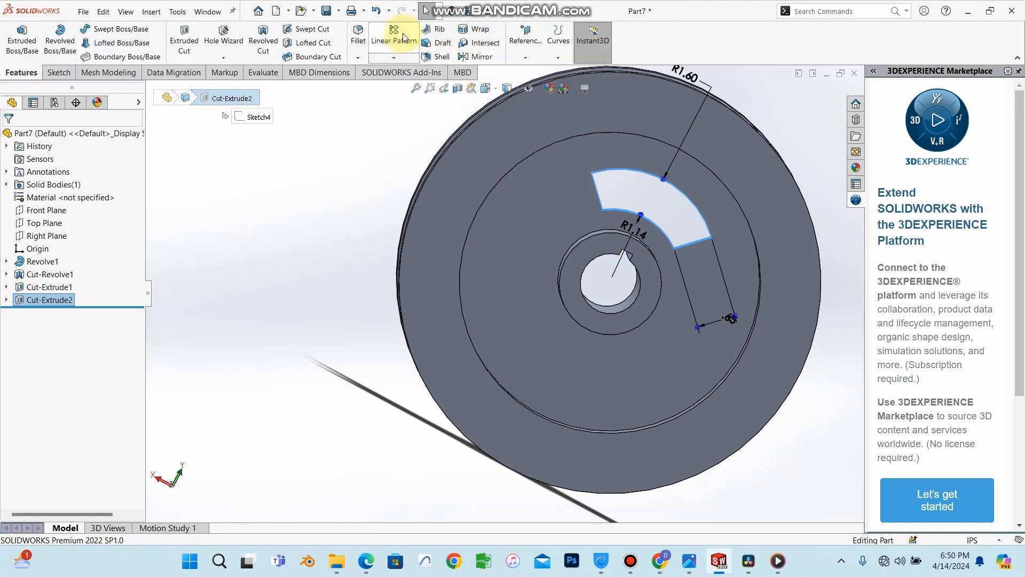
click(395, 57)
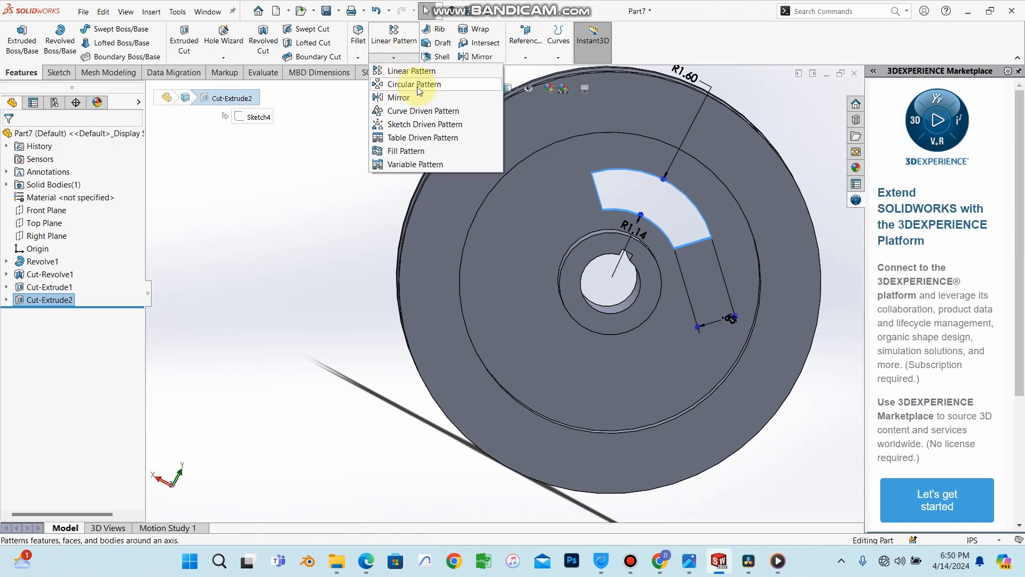
click(419, 87)
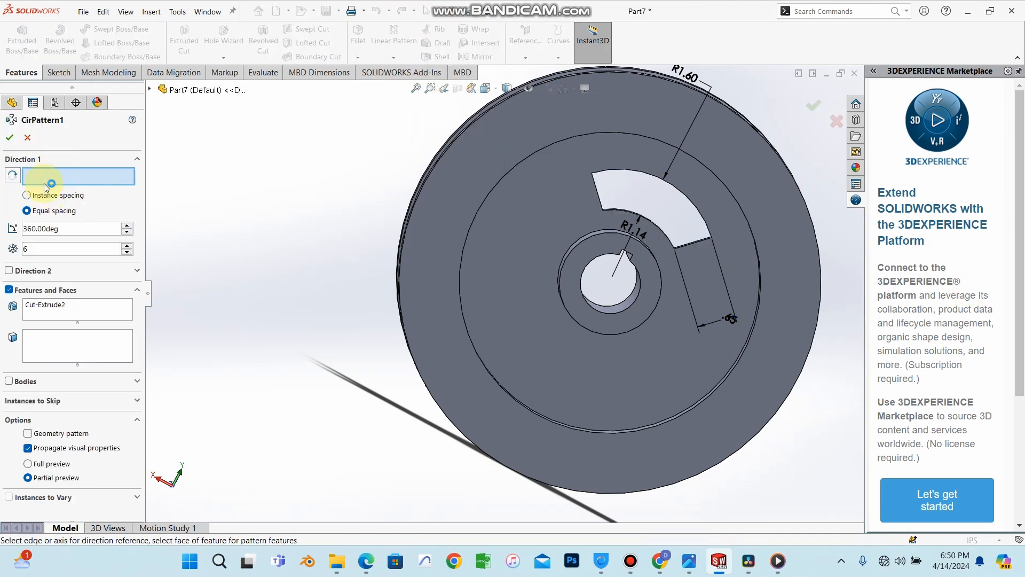
middle_drag(628, 189, 626, 143)
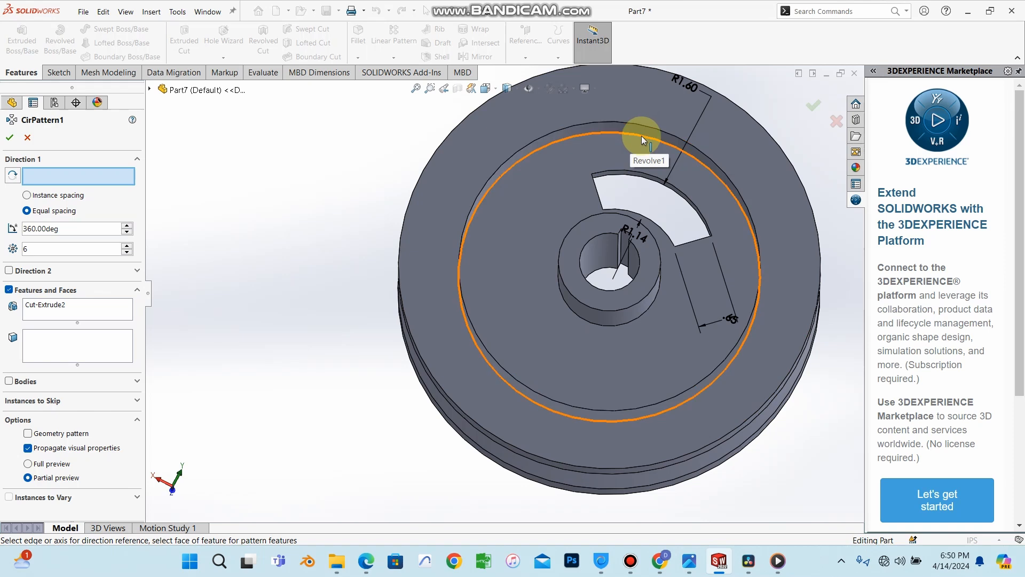
click(641, 136)
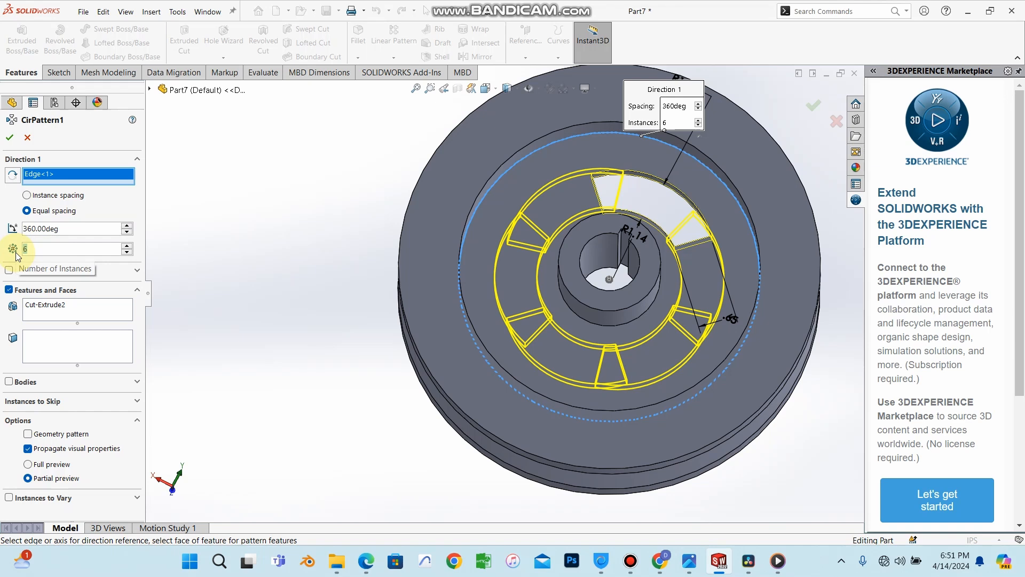
Step: Set the circular pattern to 3 instances with full preview and create it
key(BackSpace)
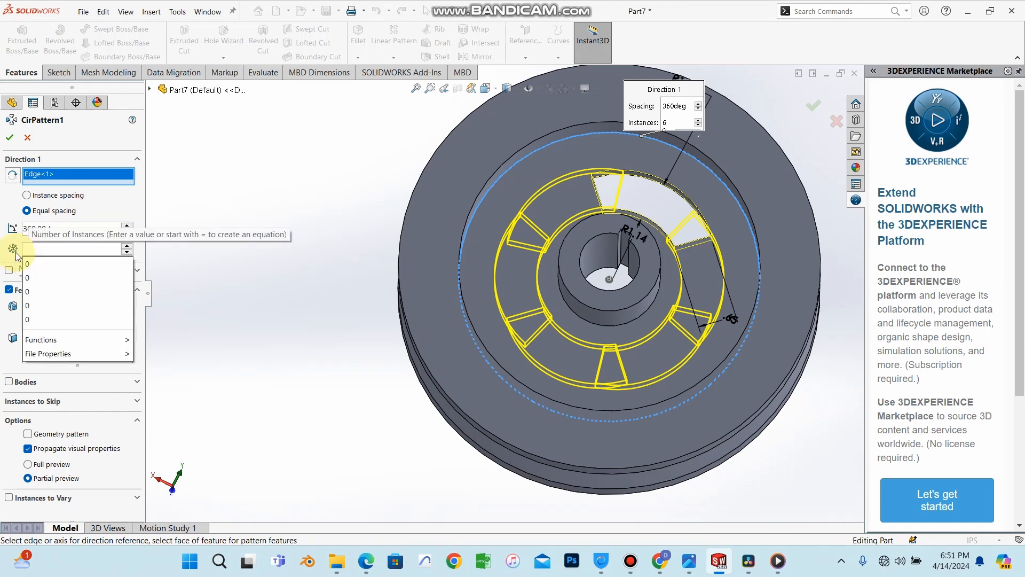
text(3)
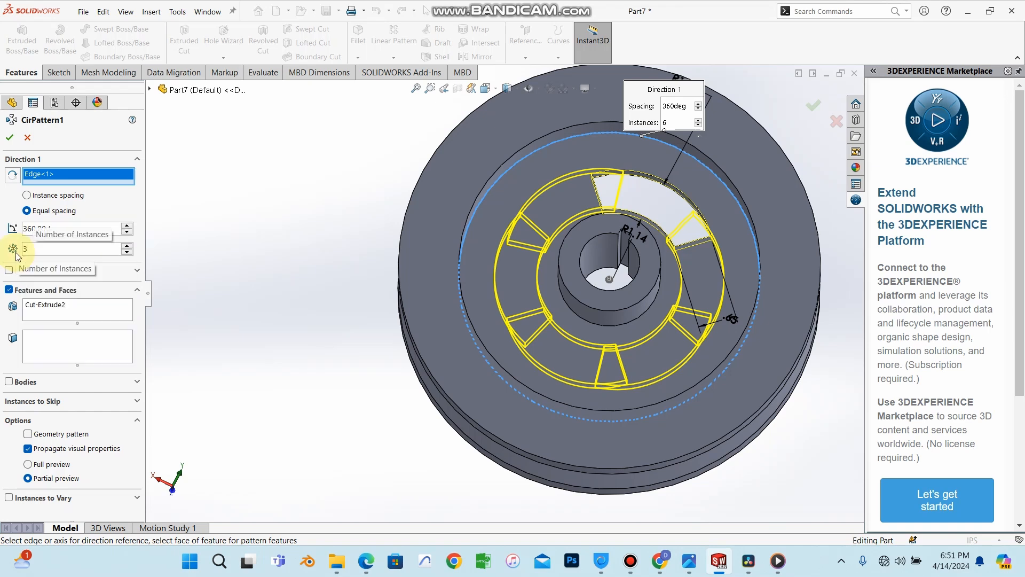
middle_drag(547, 481, 599, 284)
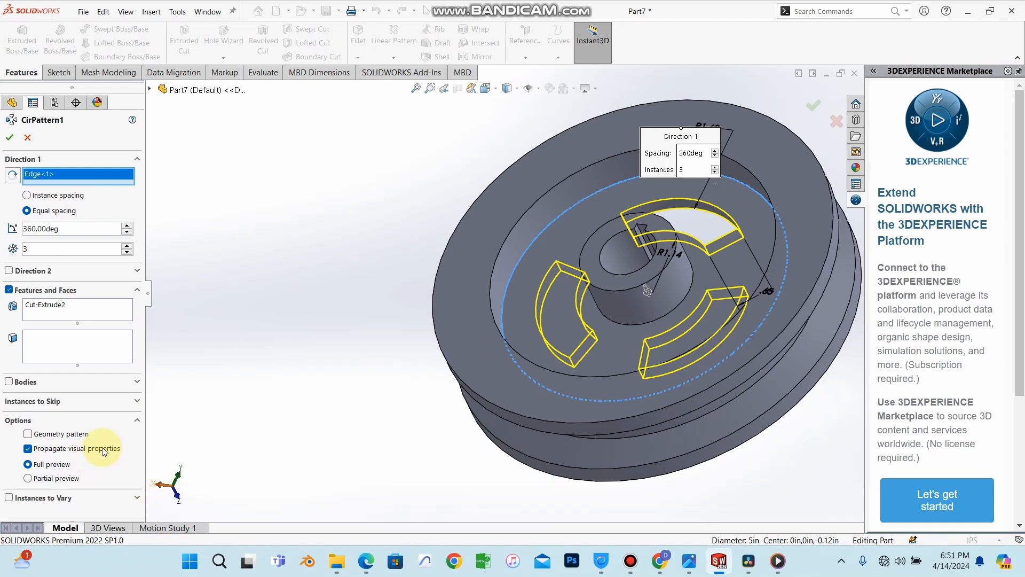
click(29, 478)
click(28, 464)
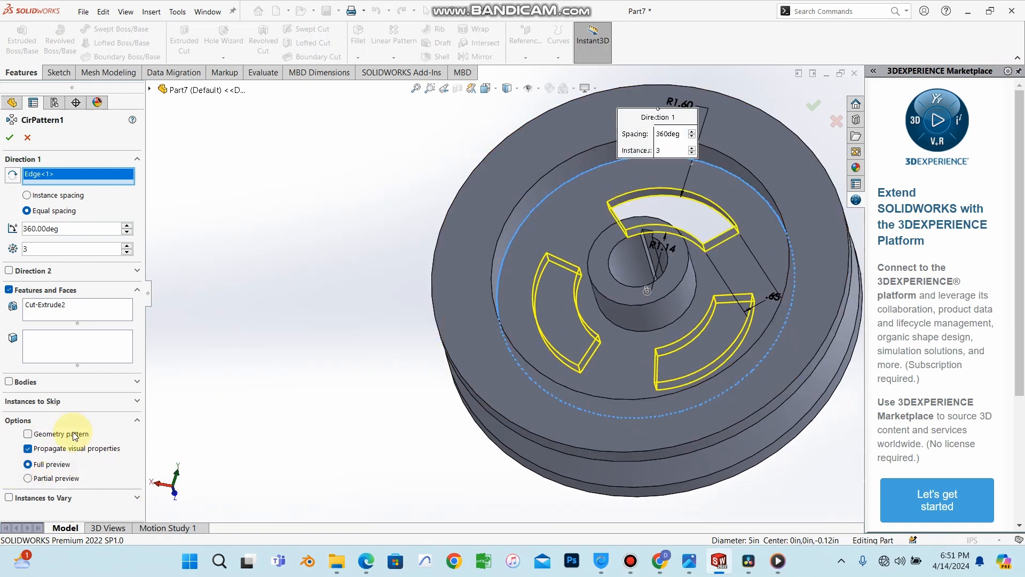
click(9, 144)
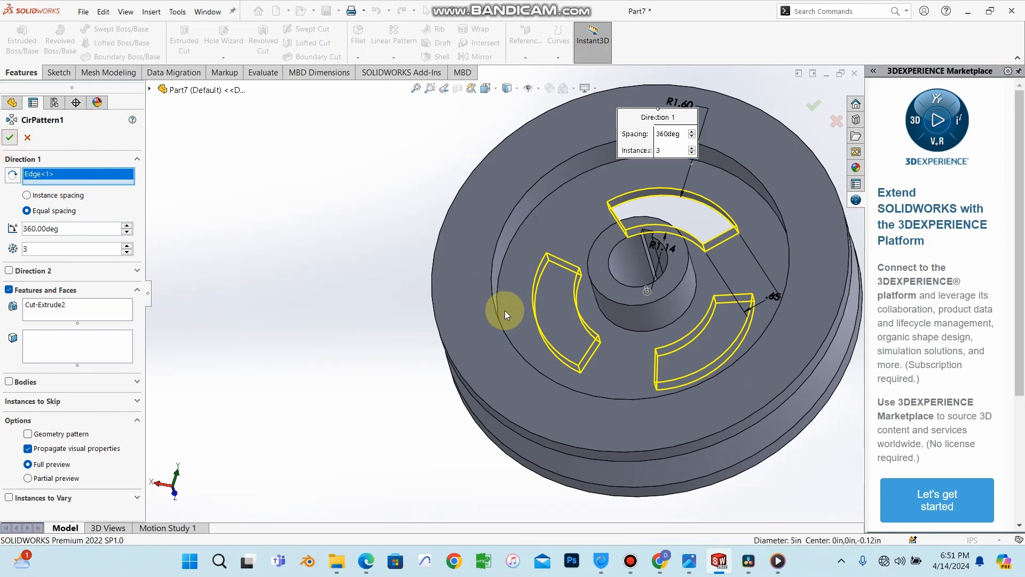
middle_drag(430, 339, 610, 291)
middle_drag(594, 326, 563, 573)
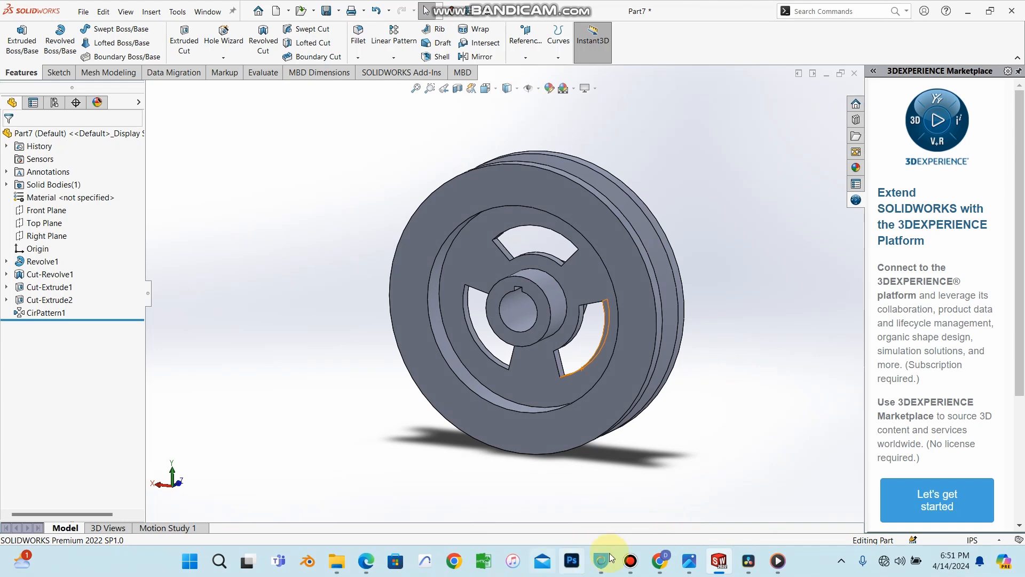
Step: Compare the patterned pulley with Problem #2 and its pulley picture in the browser's Engineering graphics PDF, returning to SOLIDWORKS
click(367, 561)
scroll(600, 251, up, 3)
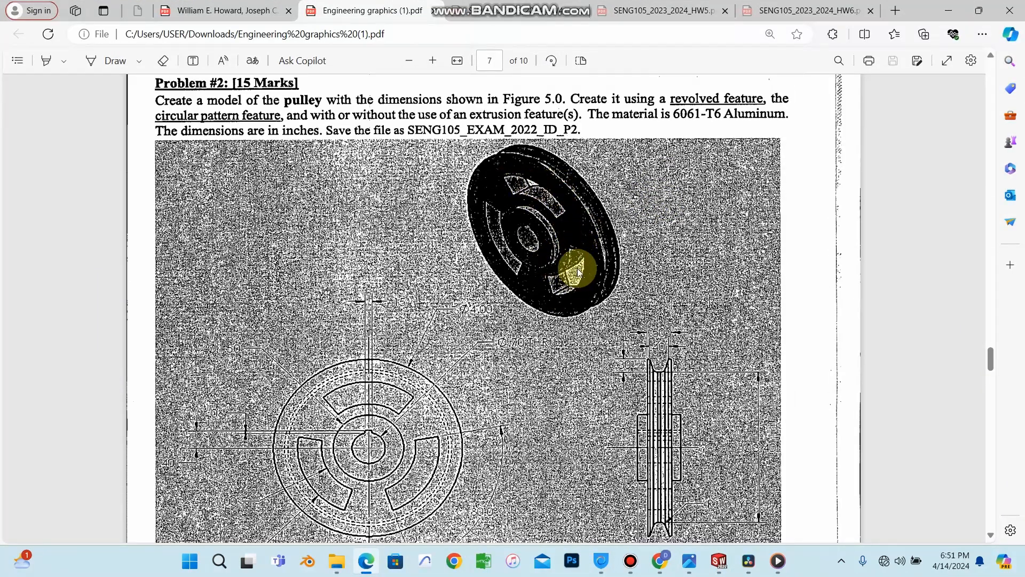
scroll(581, 249, up, 2)
click(959, 8)
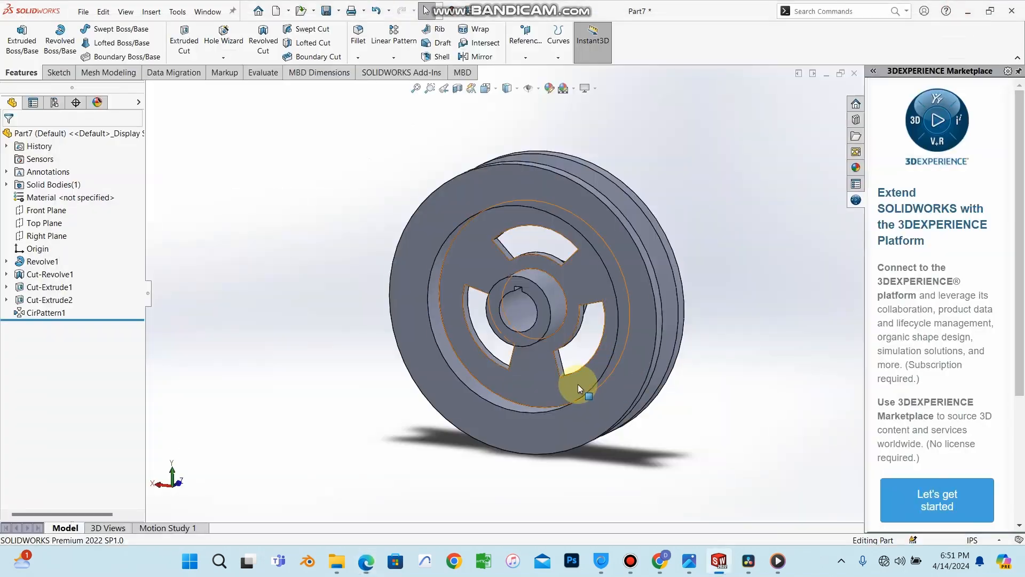
middle_drag(573, 299, 596, 408)
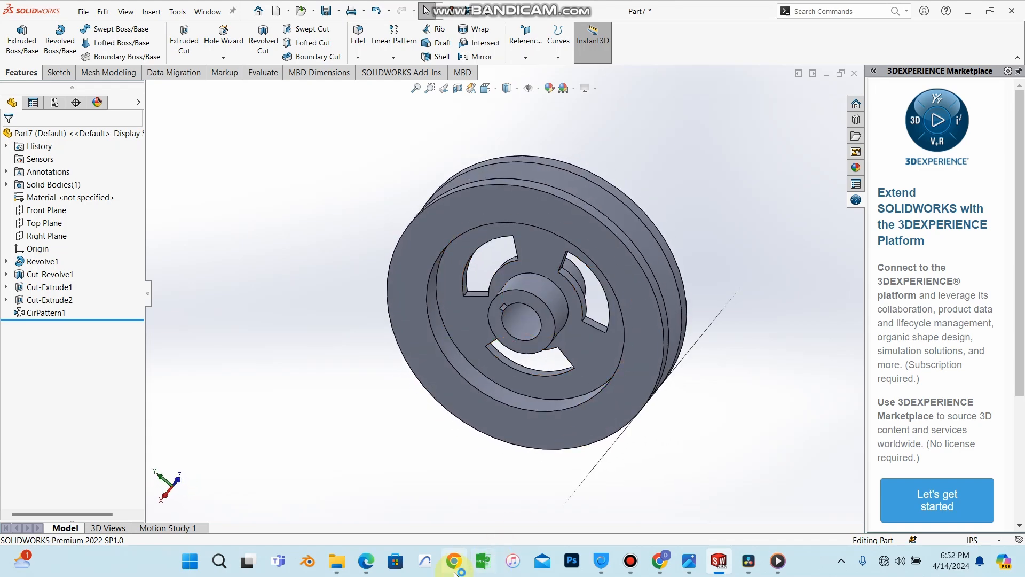
Step: Review the browser's exam PDF from the Figure 4.0 bracket problem to Figure 5.0 and its marking table, and return to Part7 in SOLIDWORKS
click(366, 560)
scroll(525, 354, up, 3)
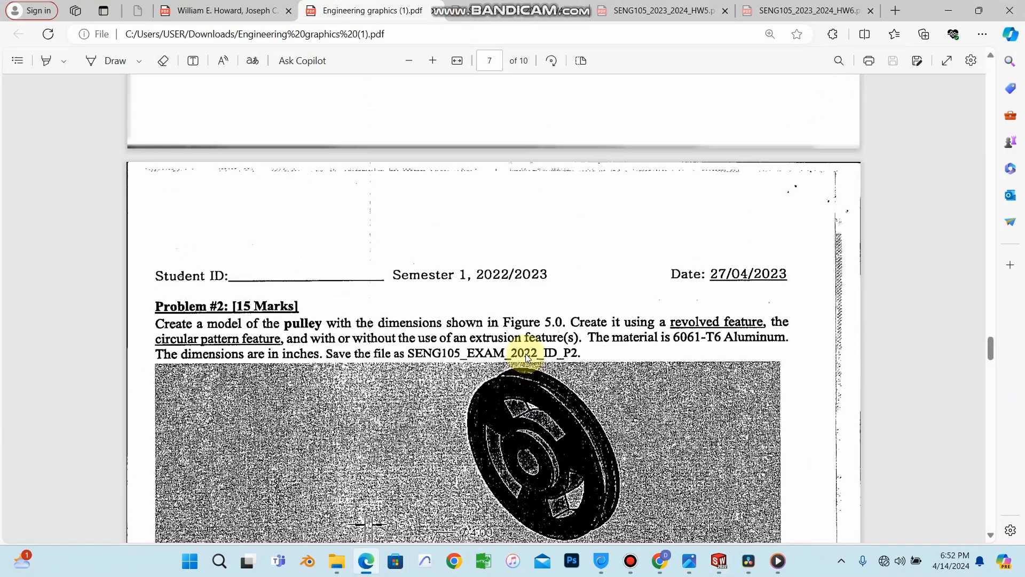
scroll(530, 440, up, 10)
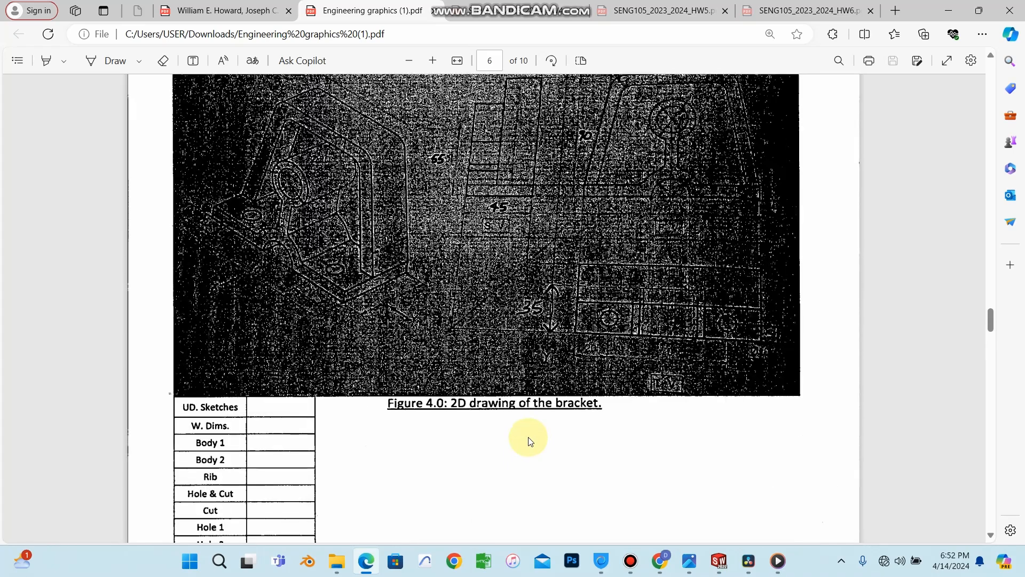
scroll(530, 440, up, 10)
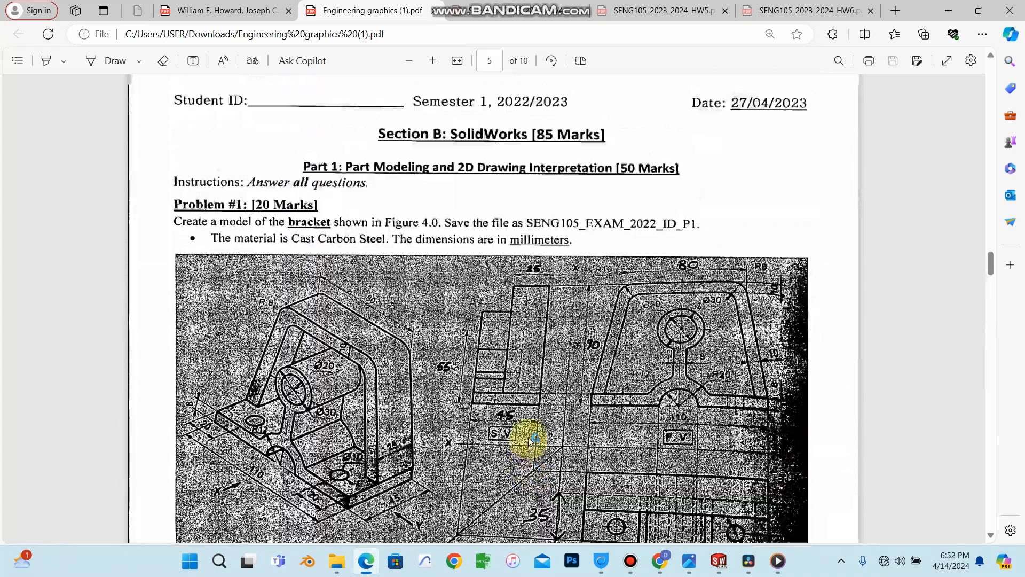
scroll(530, 440, down, 10)
scroll(530, 440, up, 8)
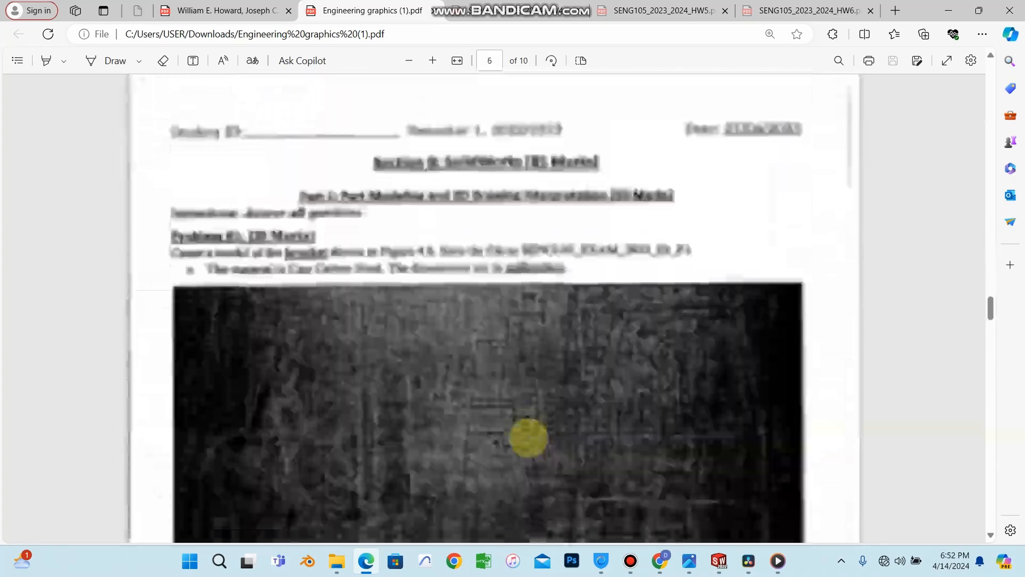
scroll(530, 440, down, 6)
scroll(528, 437, down, 8)
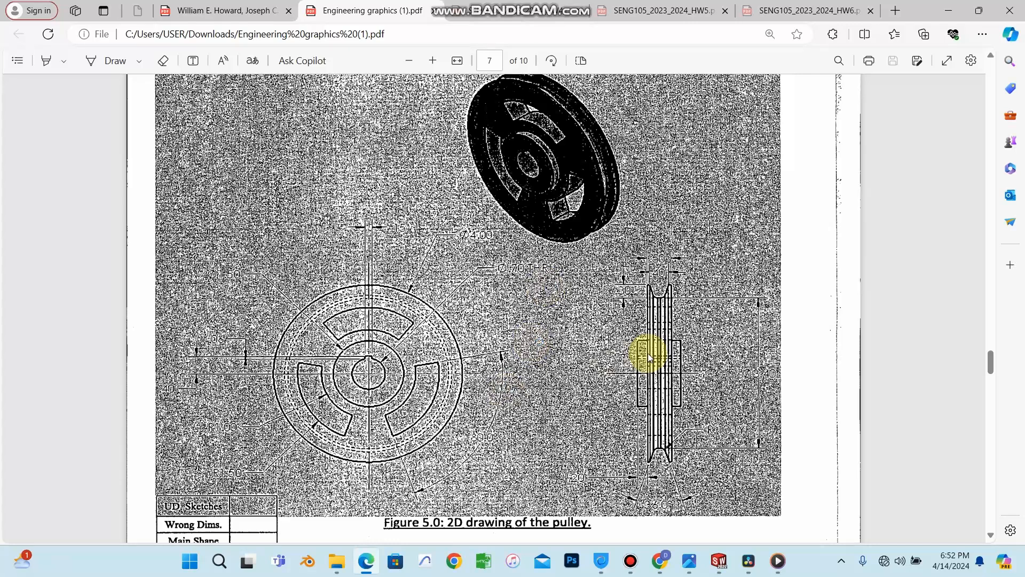
scroll(662, 396, down, 4)
click(719, 560)
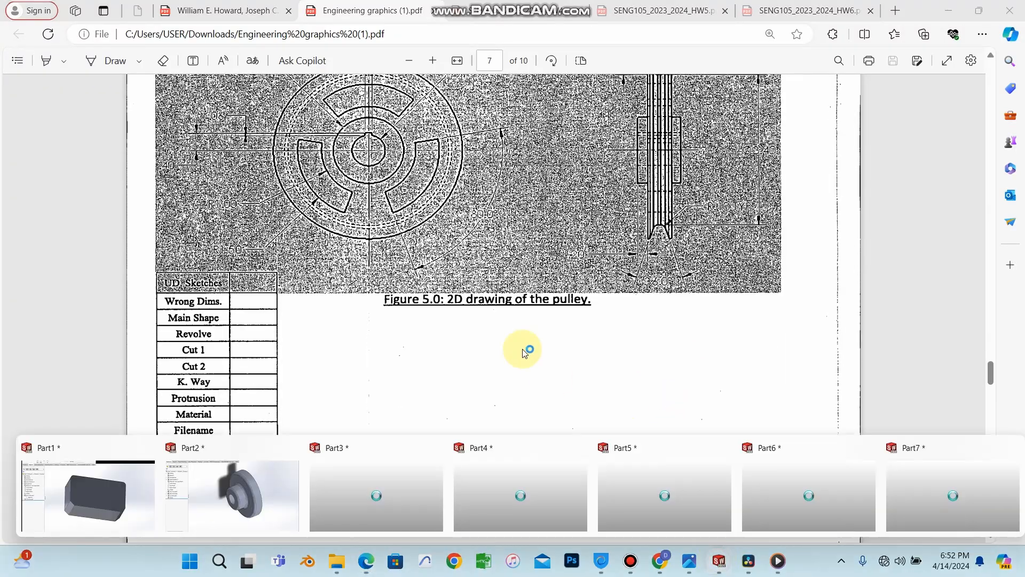
click(1007, 506)
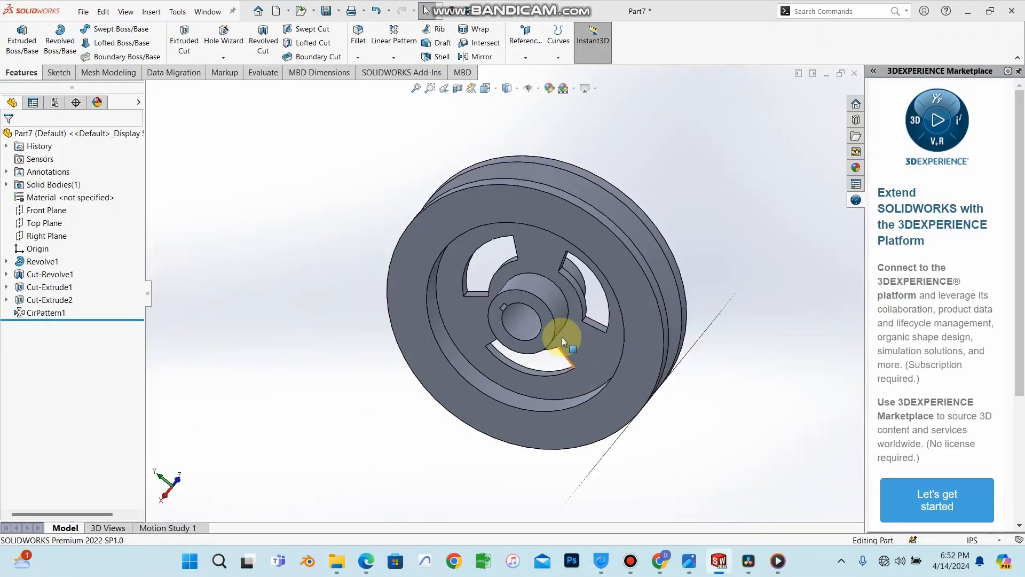
Step: Examine the pulley's groove, hub, keyway and three web cutouts from several angles in Part7
scroll(593, 338, up, 2)
scroll(531, 299, down, 5)
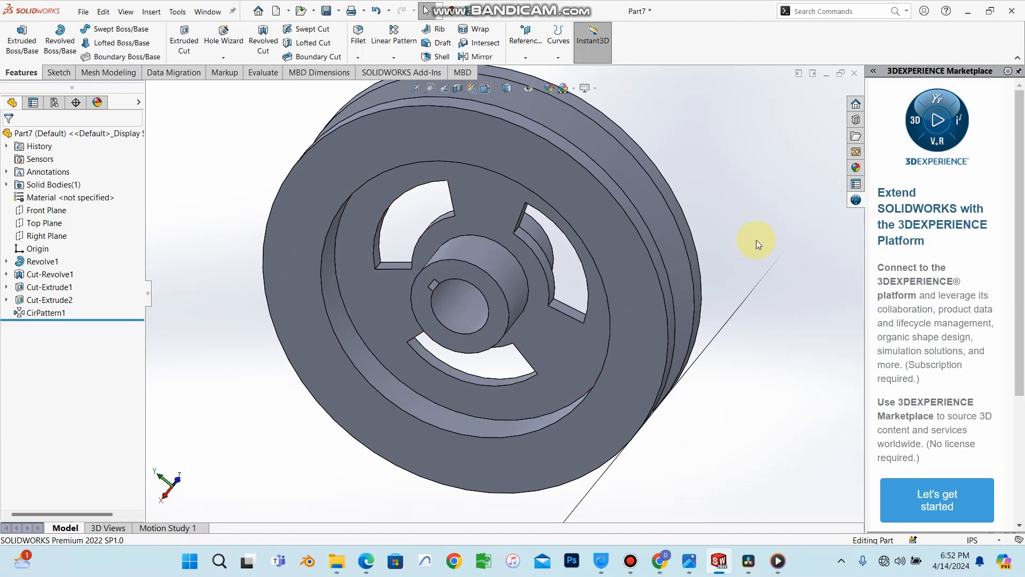
middle_drag(756, 244, 564, 170)
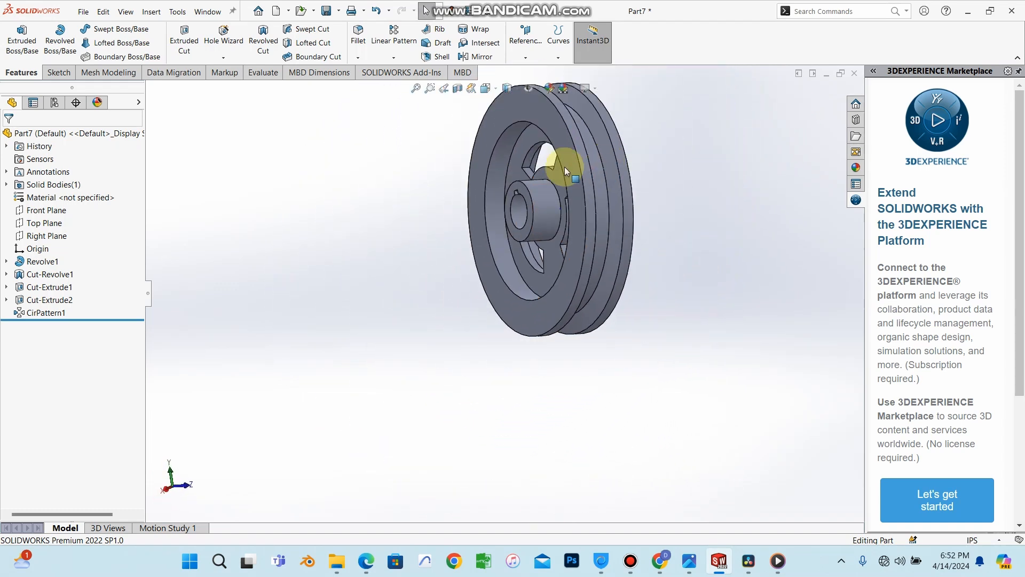
scroll(572, 195, up, 3)
scroll(505, 194, down, 5)
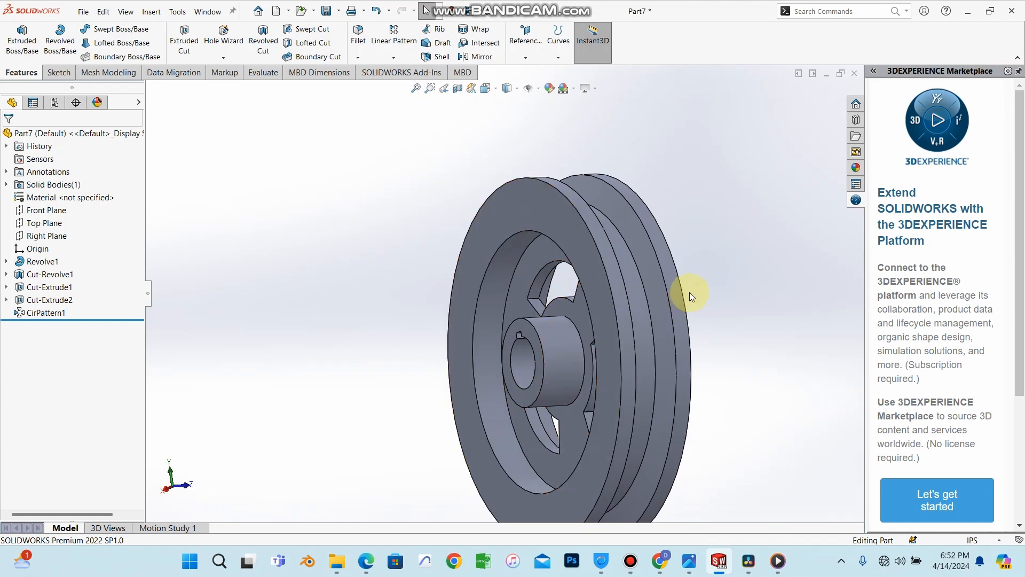
middle_drag(718, 328, 783, 381)
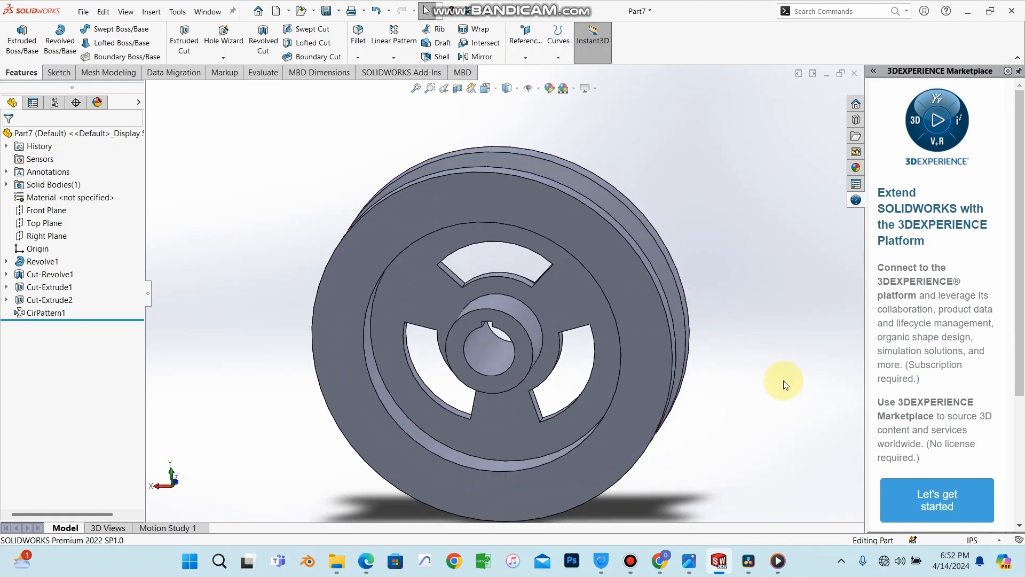
middle_drag(731, 323, 677, 460)
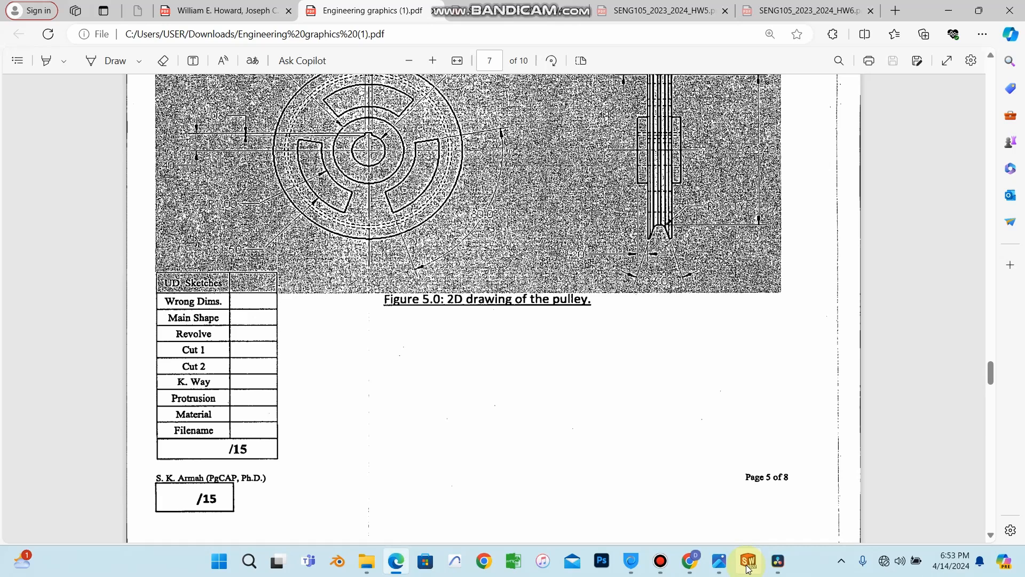
click(748, 560)
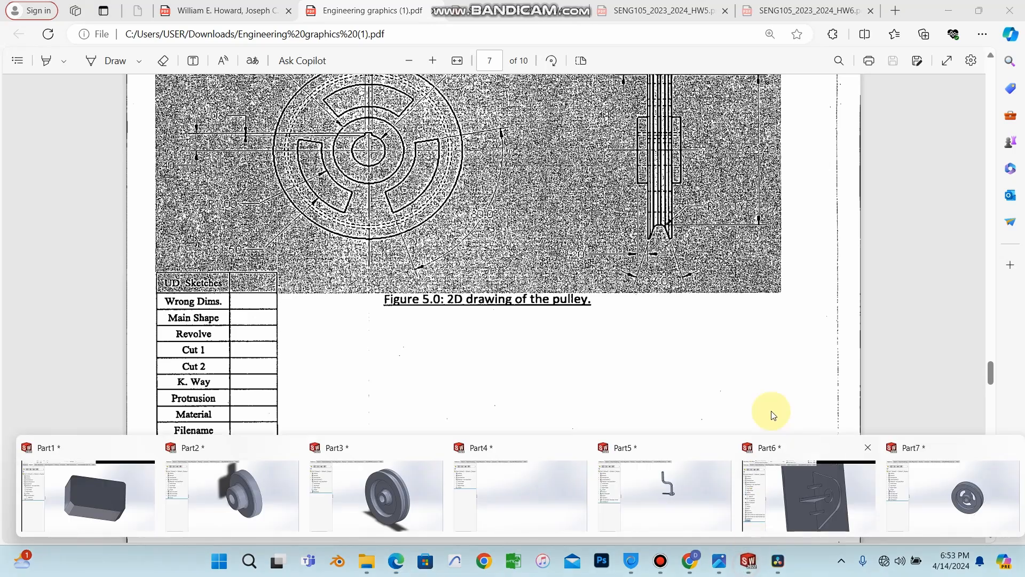
click(920, 506)
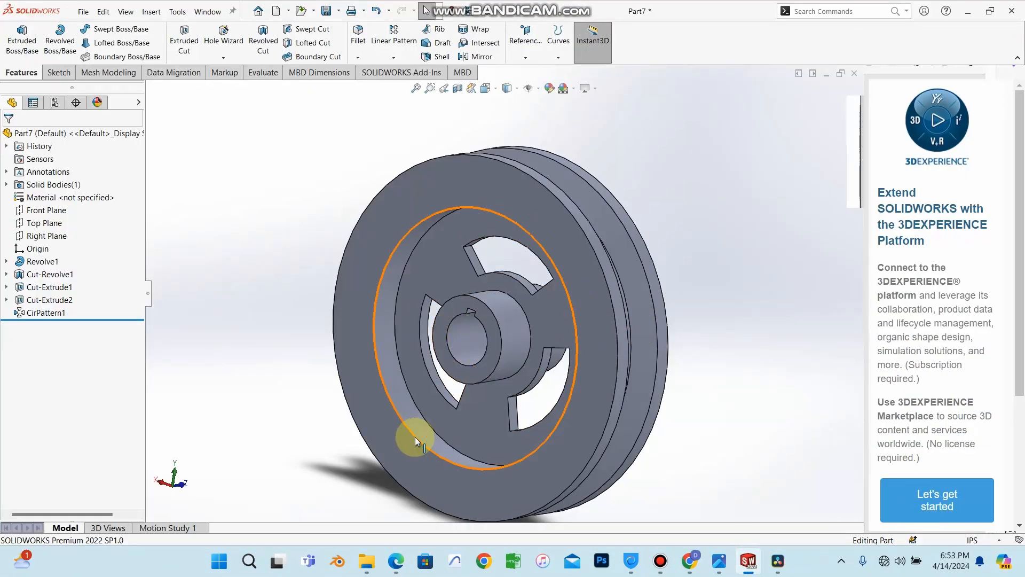
scroll(418, 439, down, 5)
scroll(660, 279, up, 7)
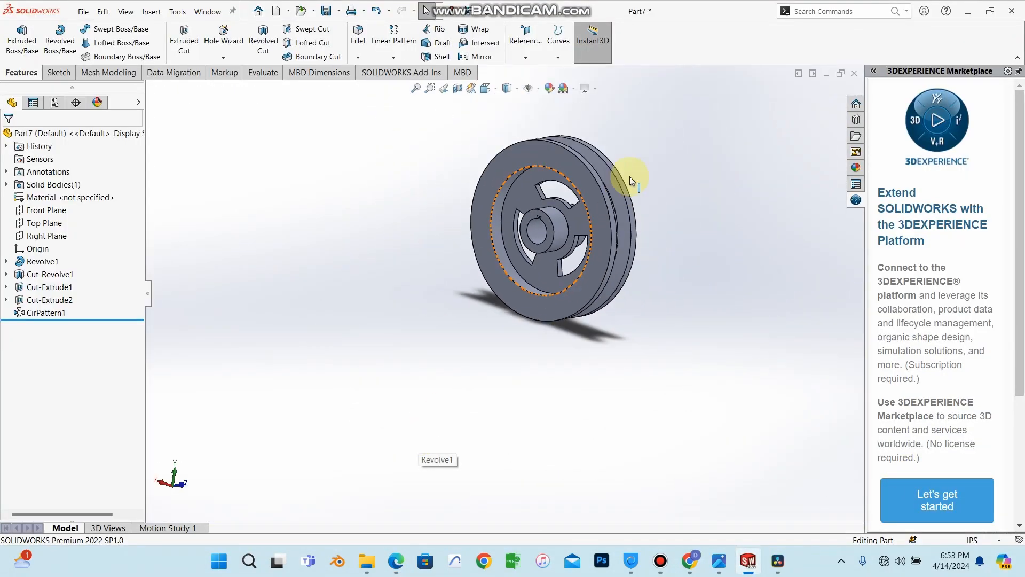
scroll(590, 160, down, 4)
scroll(541, 328, down, 2)
scroll(542, 328, up, 4)
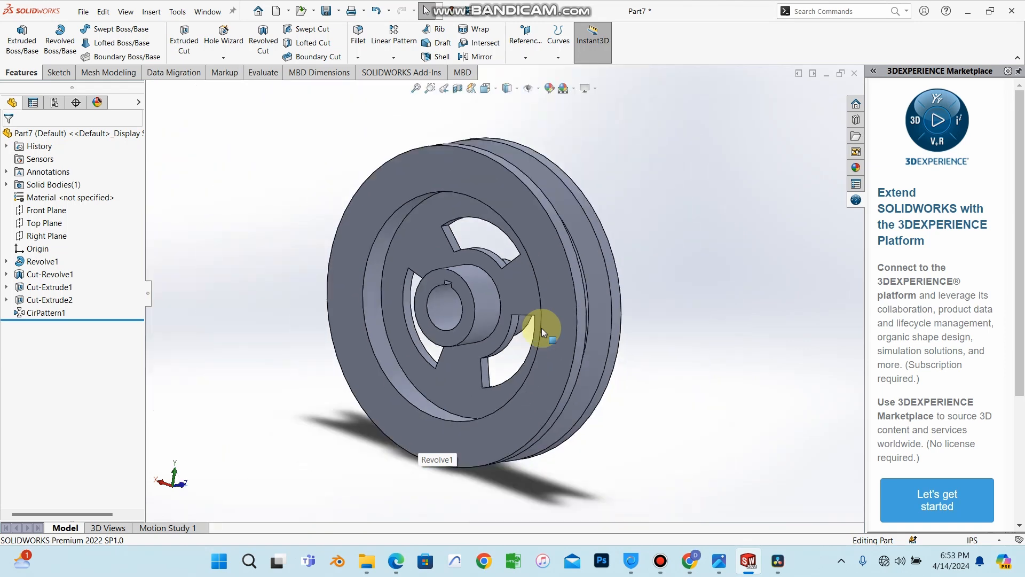
mouse_move(521, 318)
middle_down()
mouse_move(554, 311)
mouse_move(531, 309)
middle_up()
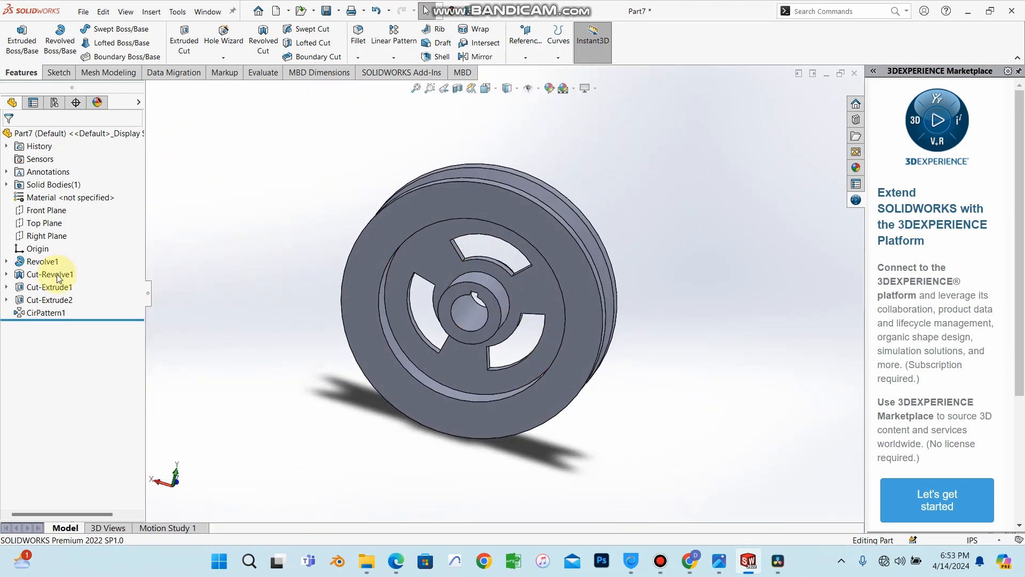
Step: Inspect the dimensions of Sketch1 under Revolve1 on the pulley, then clear the selection and view the groove from the side
click(7, 262)
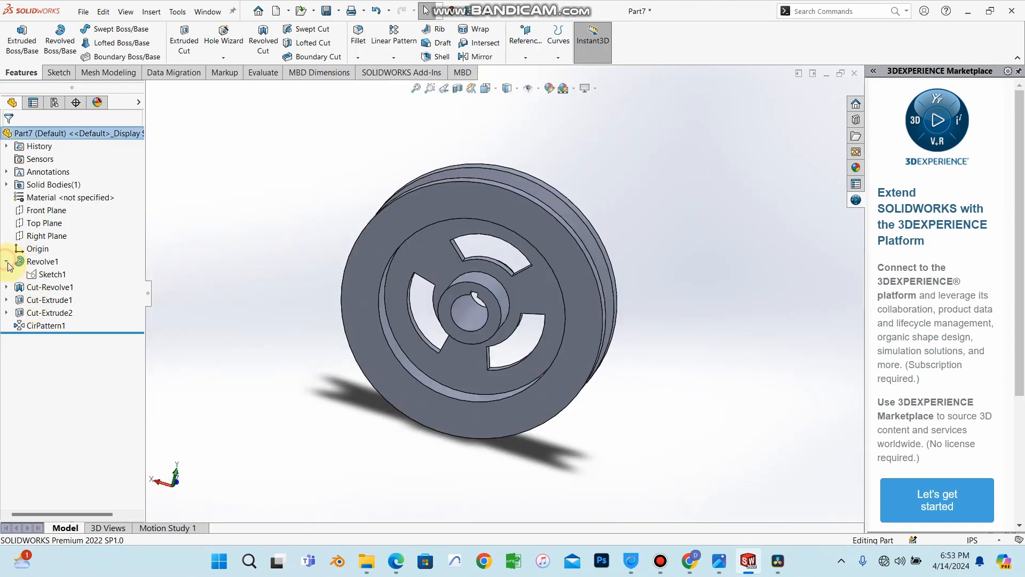
middle_drag(379, 290, 278, 296)
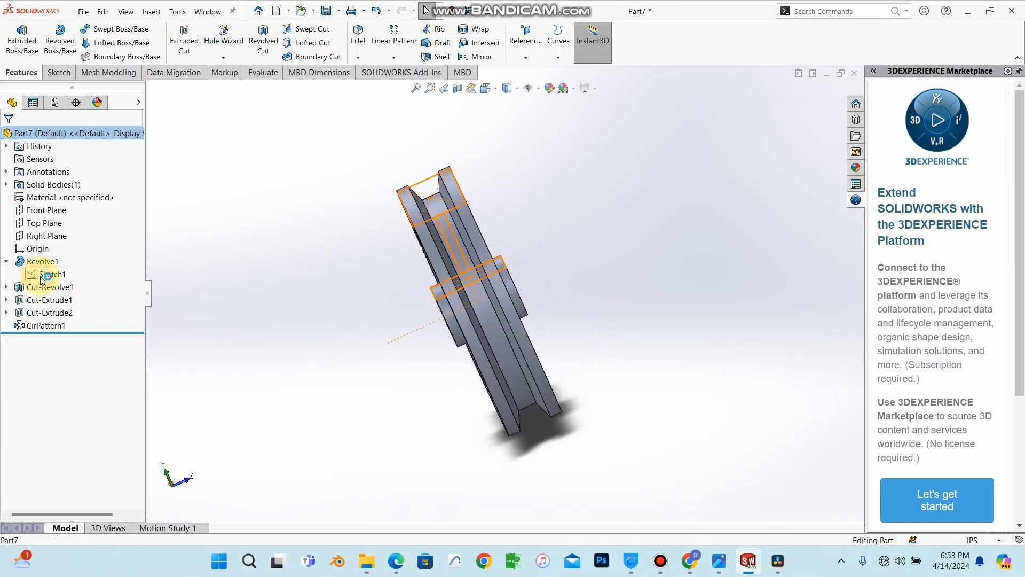
click(43, 275)
middle_drag(491, 232, 483, 184)
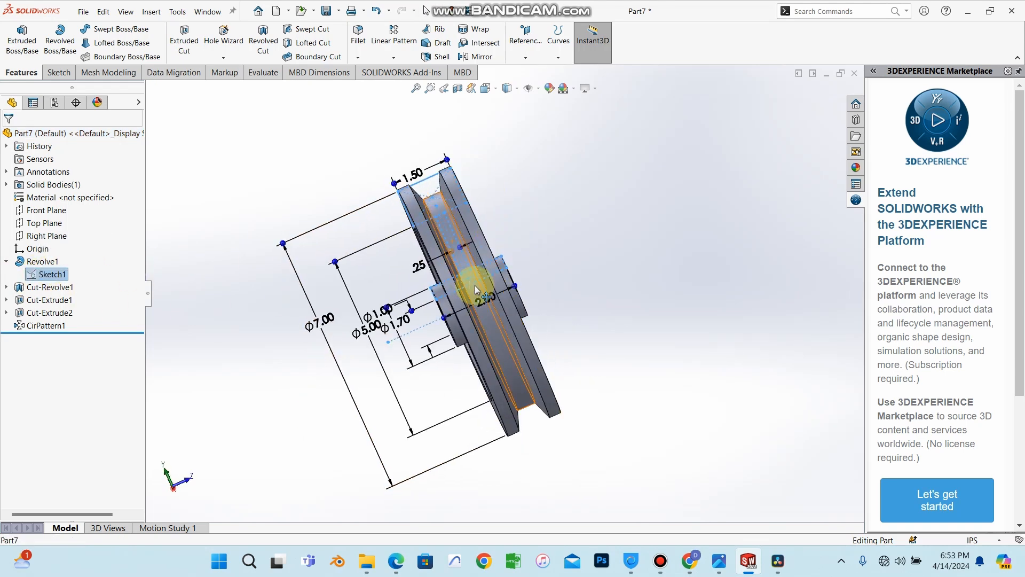
scroll(475, 286, down, 1)
scroll(482, 287, up, 2)
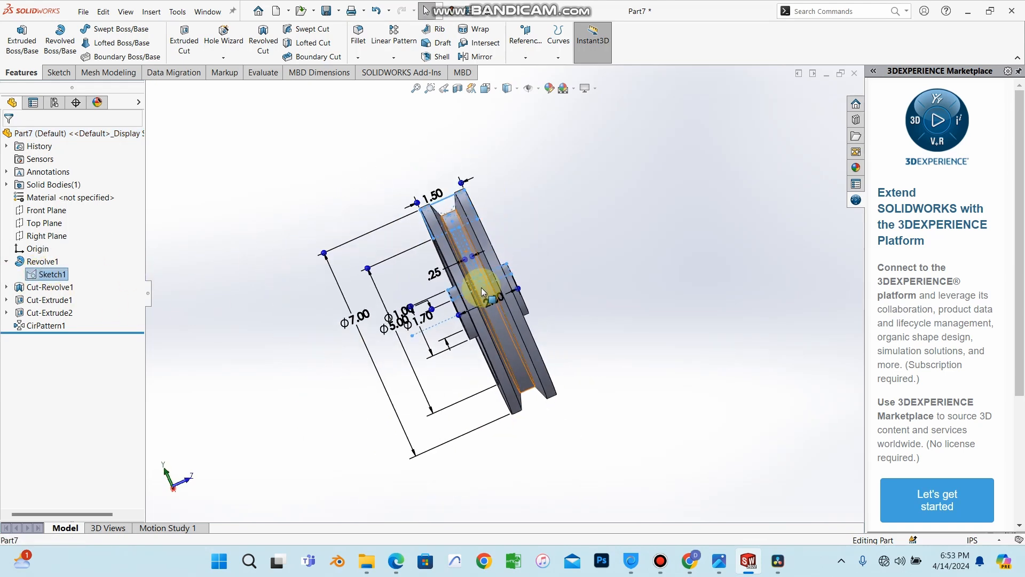
click(6, 261)
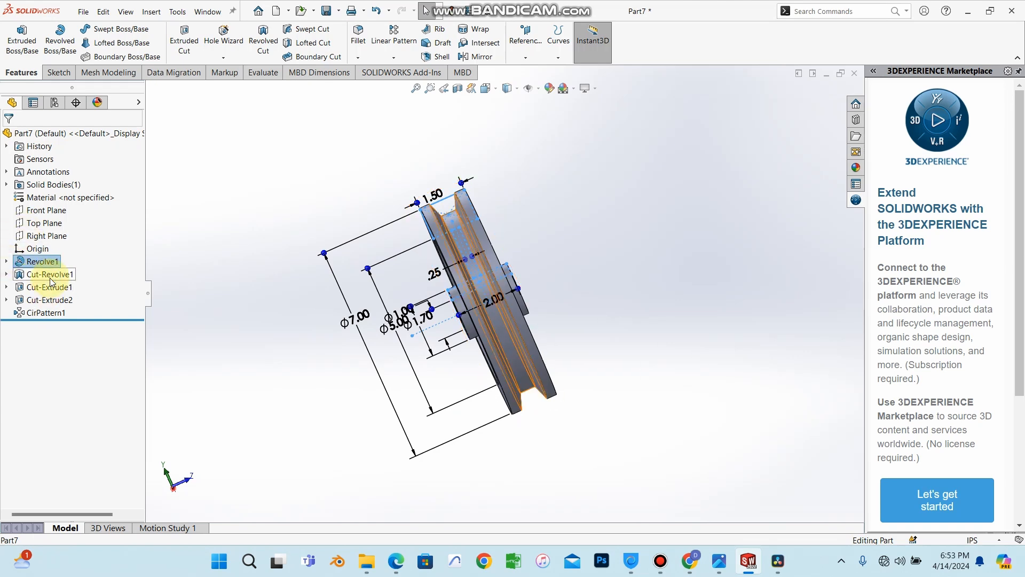
middle_drag(464, 225, 472, 247)
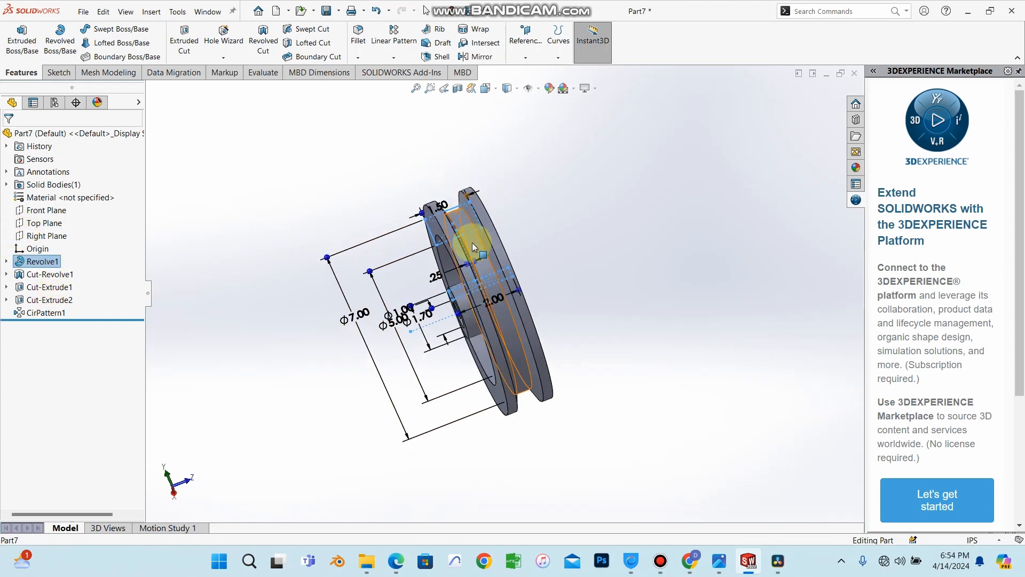
click(166, 195)
middle_drag(468, 202, 396, 190)
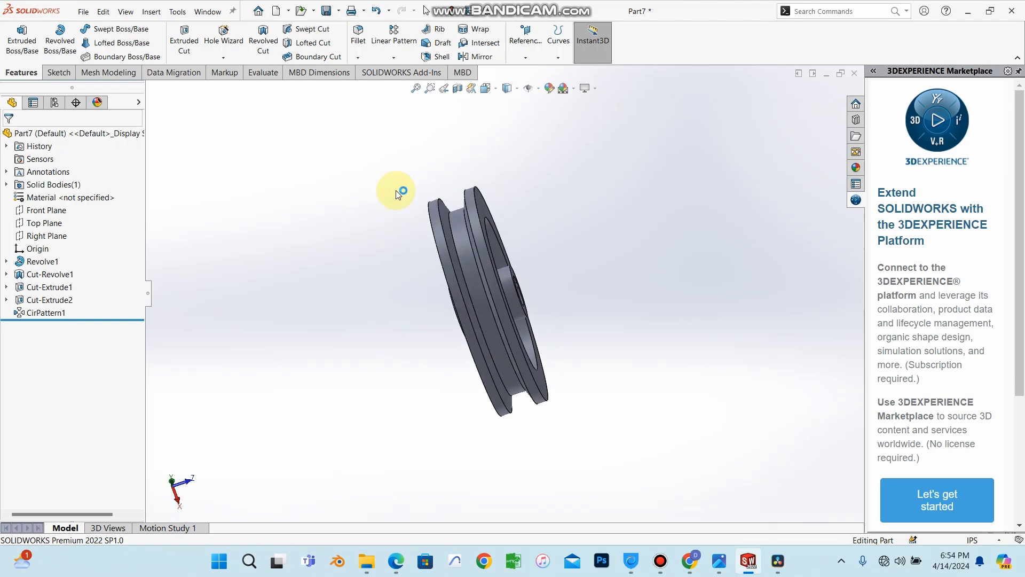
scroll(431, 293, down, 4)
scroll(527, 263, up, 3)
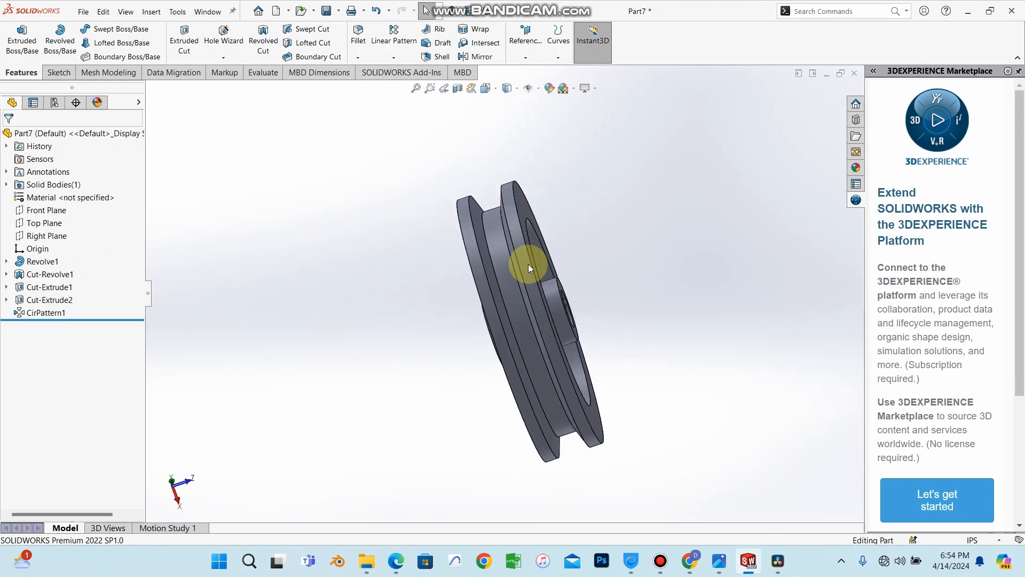
Step: Study the single-sketch pulley cross-section on page 61 of the SOLIDWORKS textbook PDF in the browser, and return to Part7 in SOLIDWORKS
click(398, 559)
scroll(549, 389, down, 10)
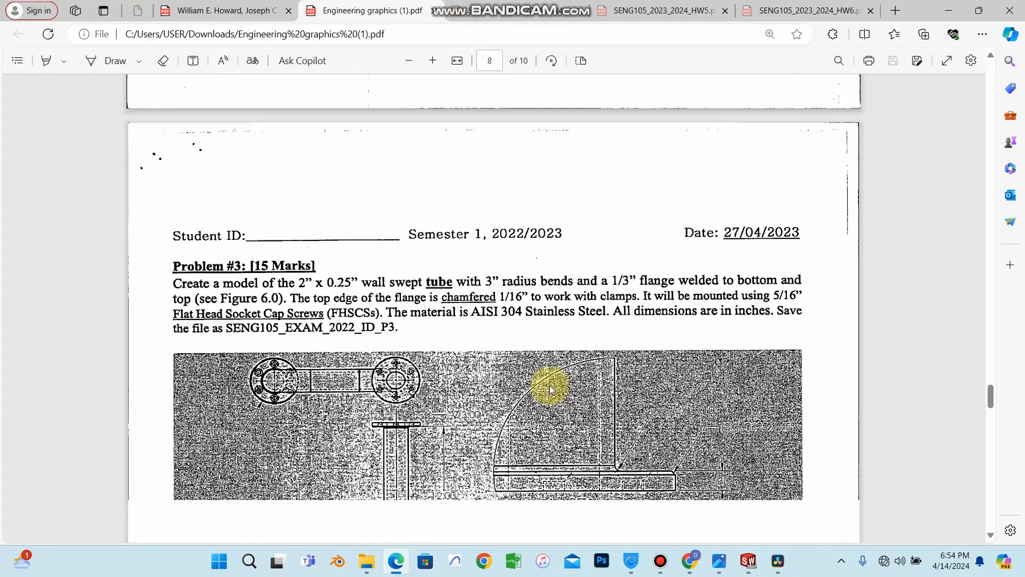
scroll(551, 389, down, 8)
key(ctrl+shift+Tab)
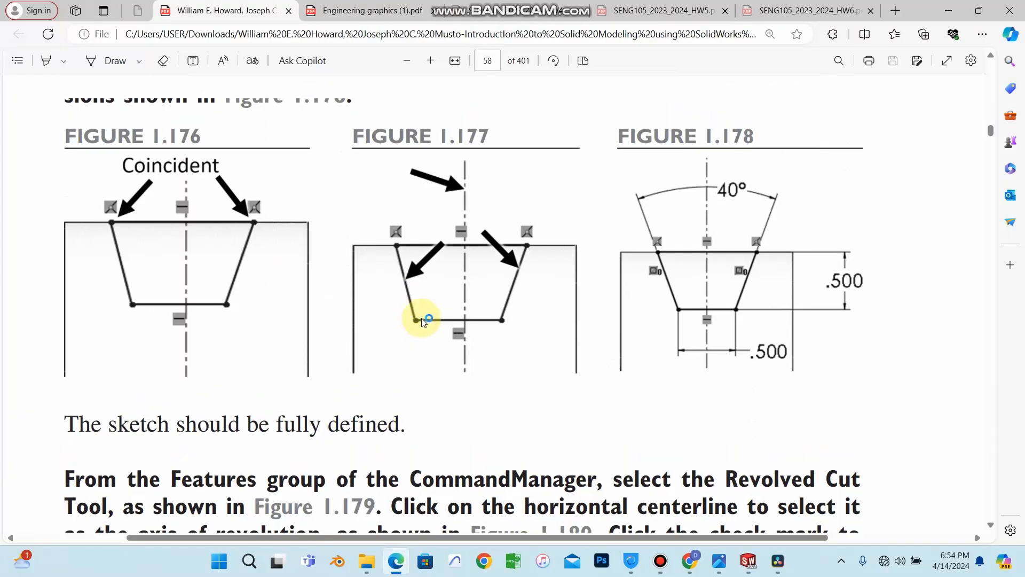
scroll(420, 320, up, 15)
scroll(421, 320, down, 12)
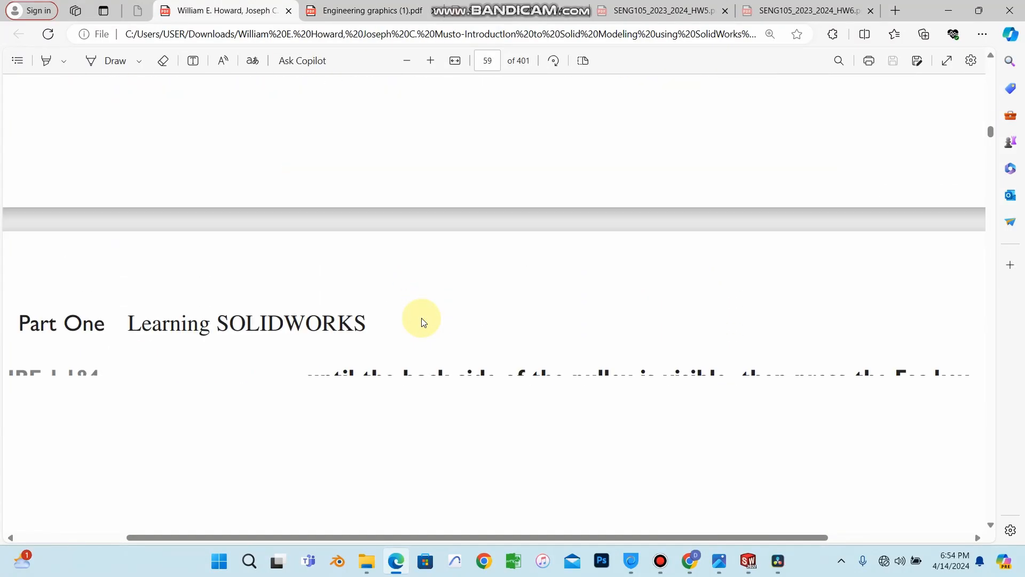
ctrl+scroll(422, 318, down, 2)
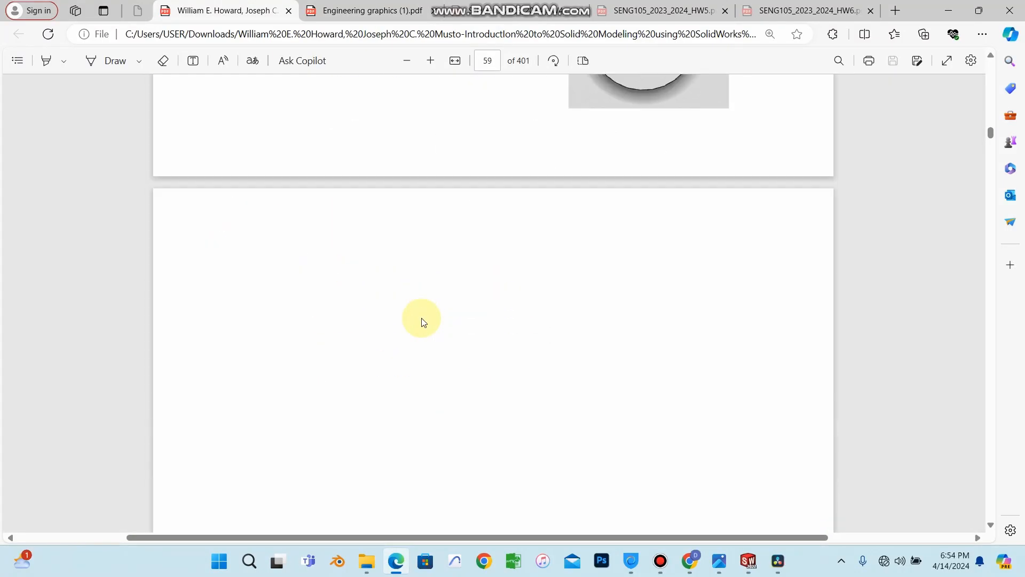
scroll(422, 318, down, 12)
scroll(421, 319, down, 14)
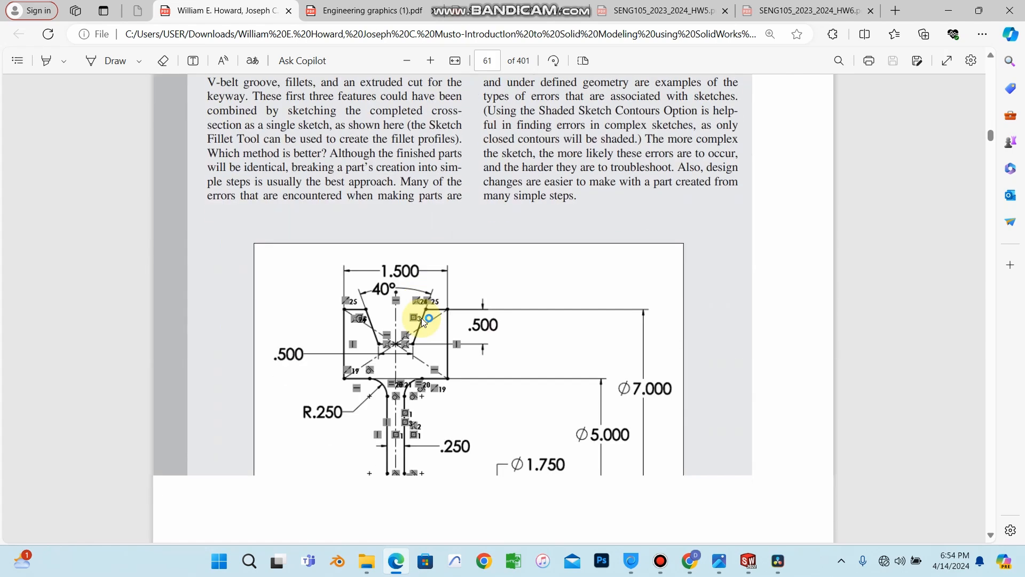
scroll(395, 224, up, 4)
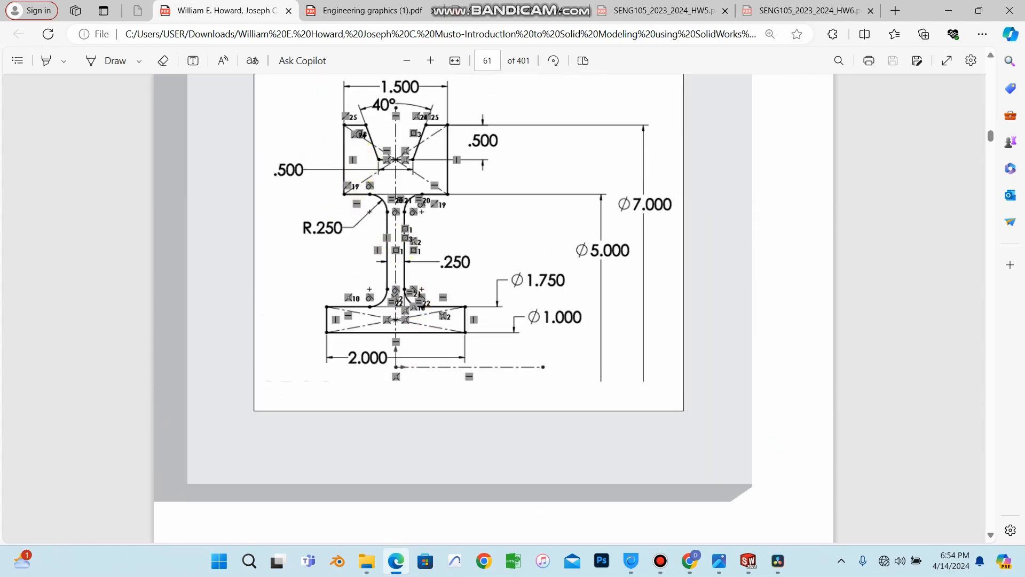
ctrl+scroll(397, 245, up, 2)
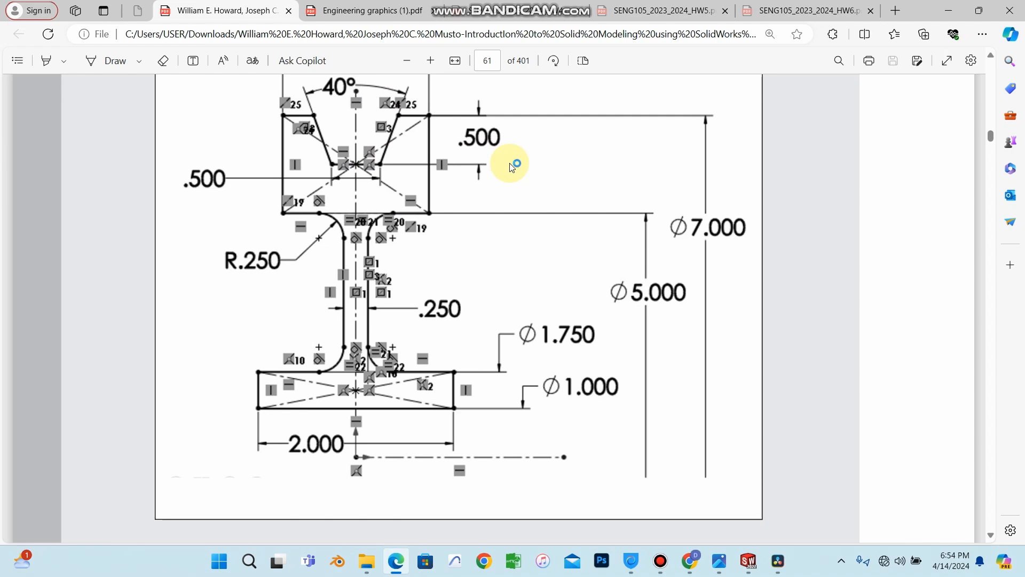
click(949, 12)
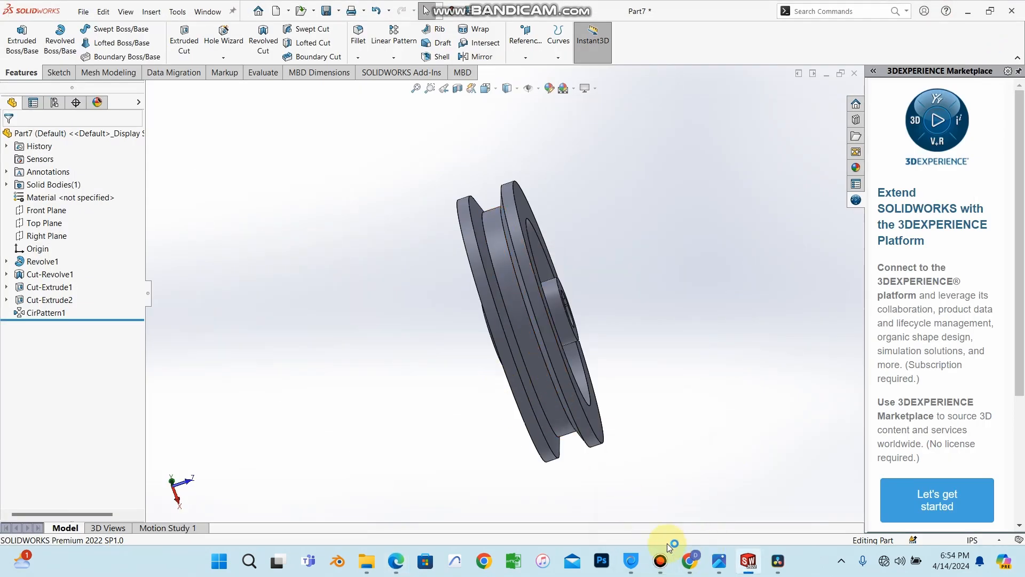
click(661, 560)
click(397, 144)
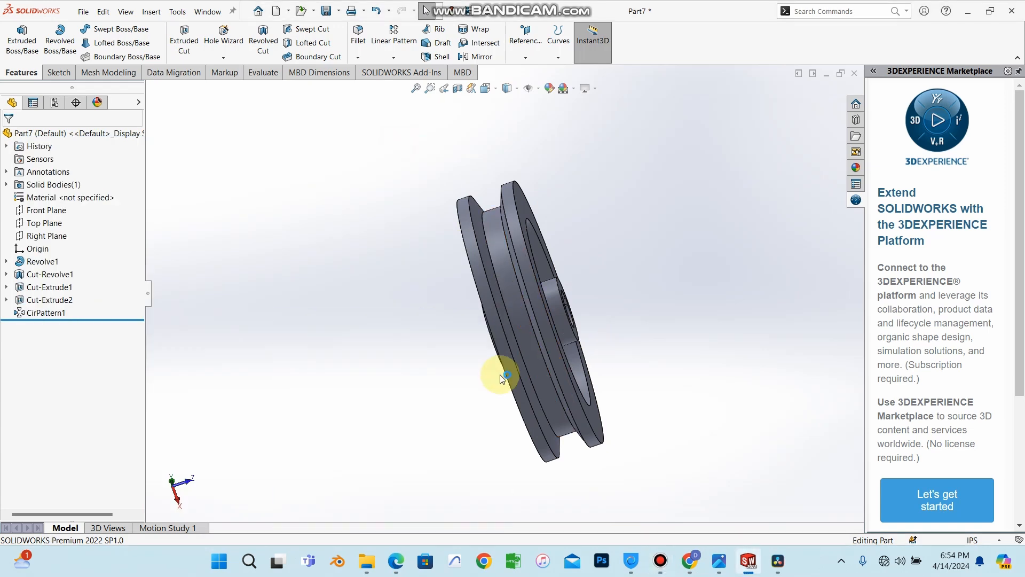
middle_drag(499, 374, 506, 266)
scroll(534, 337, up, 3)
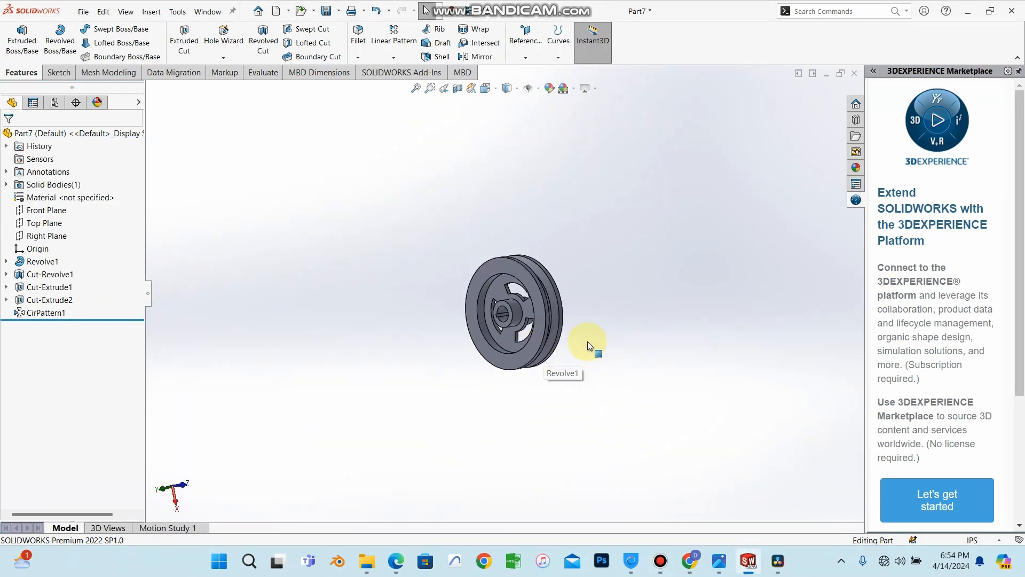
middle_drag(590, 343, 531, 288)
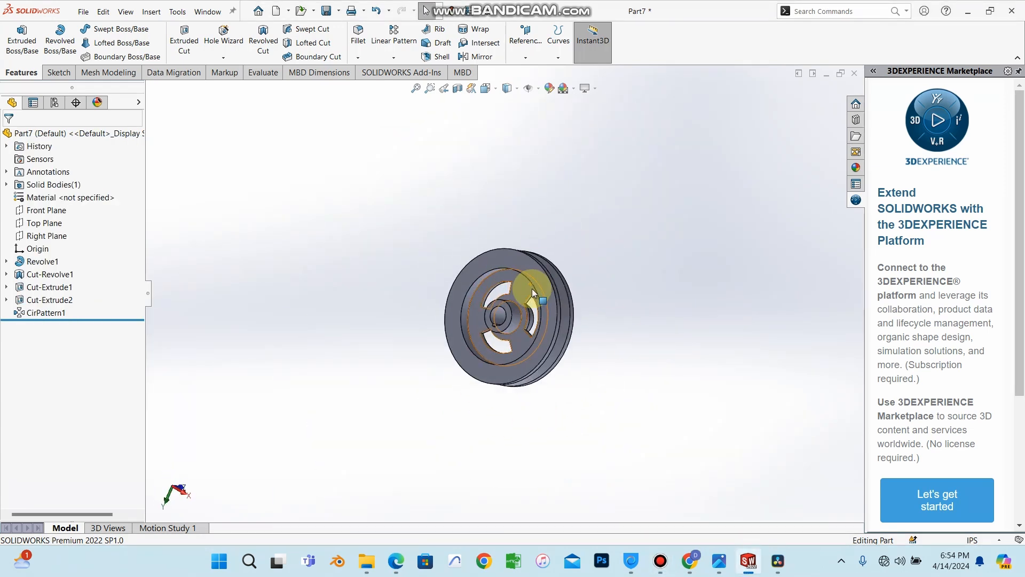
scroll(531, 288, down, 4)
Step: Delete Cut-Revolve1, Cut-Extrude1 and Cut-Extrude2 together with the dependent circular pattern, keeping their sketches
click(41, 274)
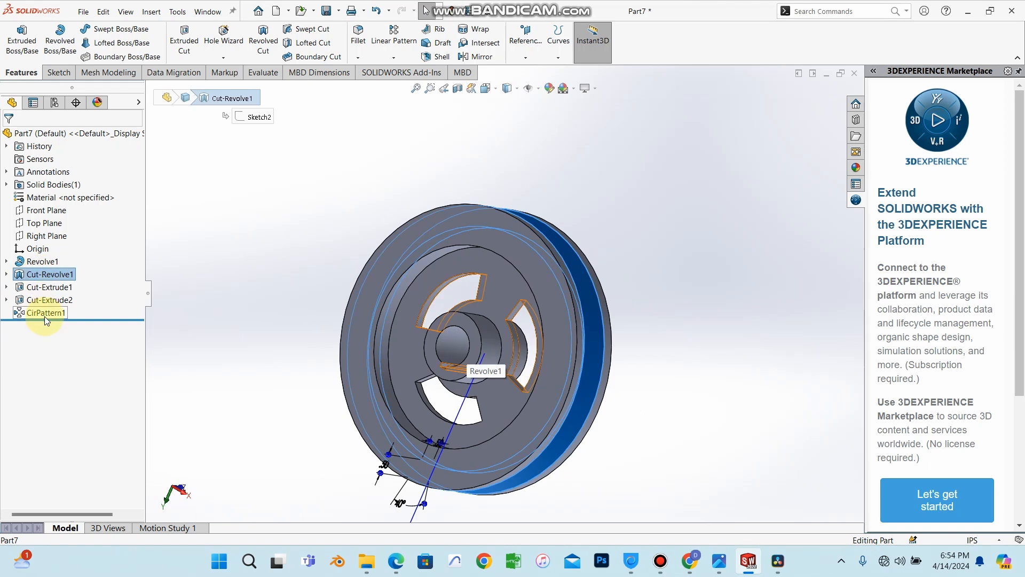
shift+click(48, 312)
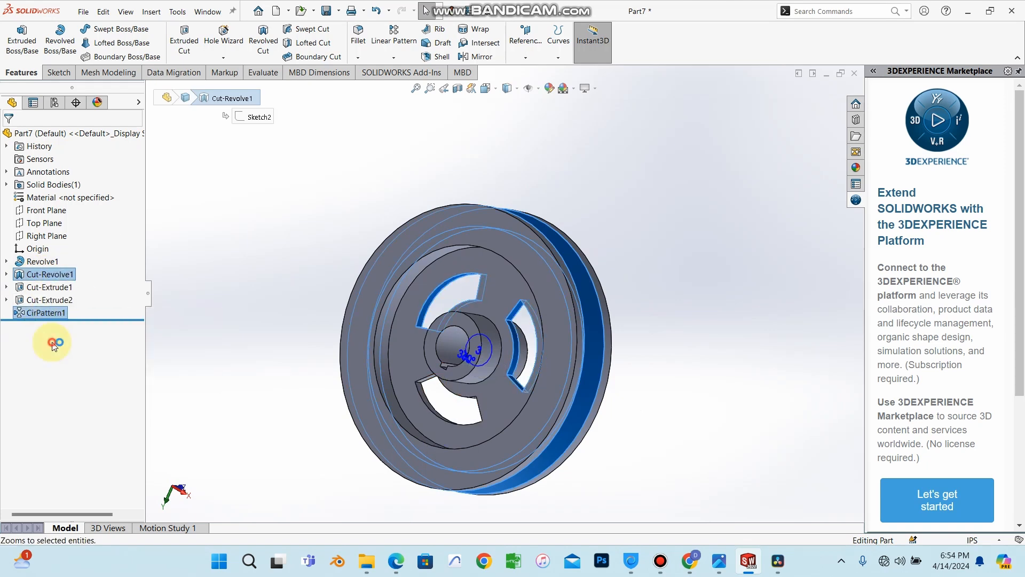
click(71, 300)
click(61, 274)
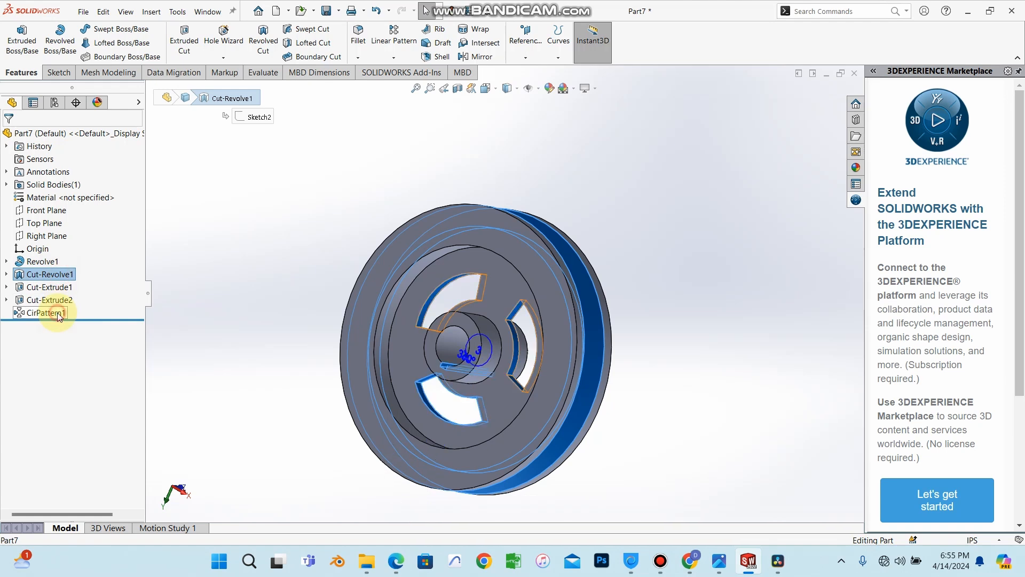
shift+click(56, 299)
right_click(48, 273)
click(84, 308)
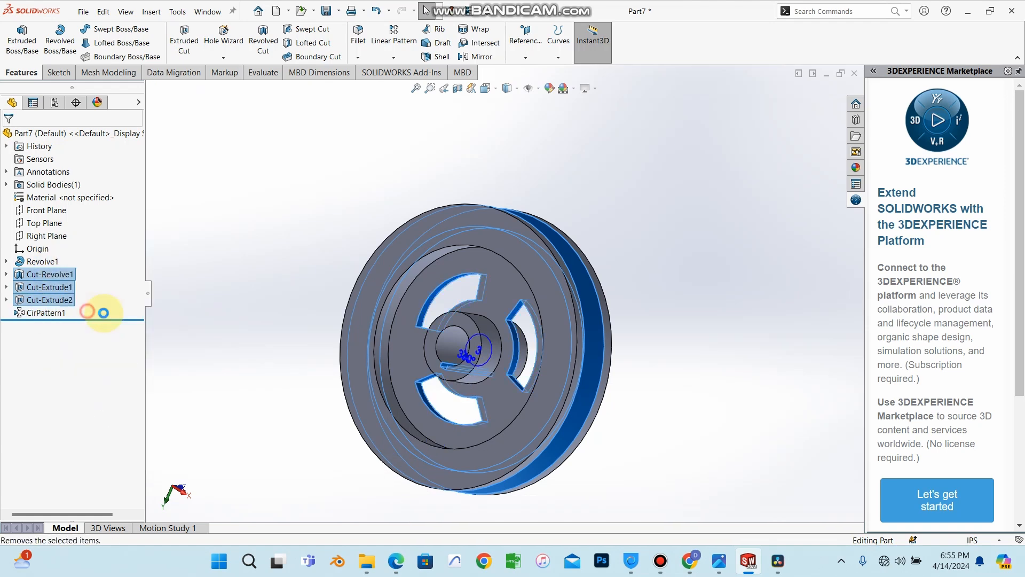
click(587, 210)
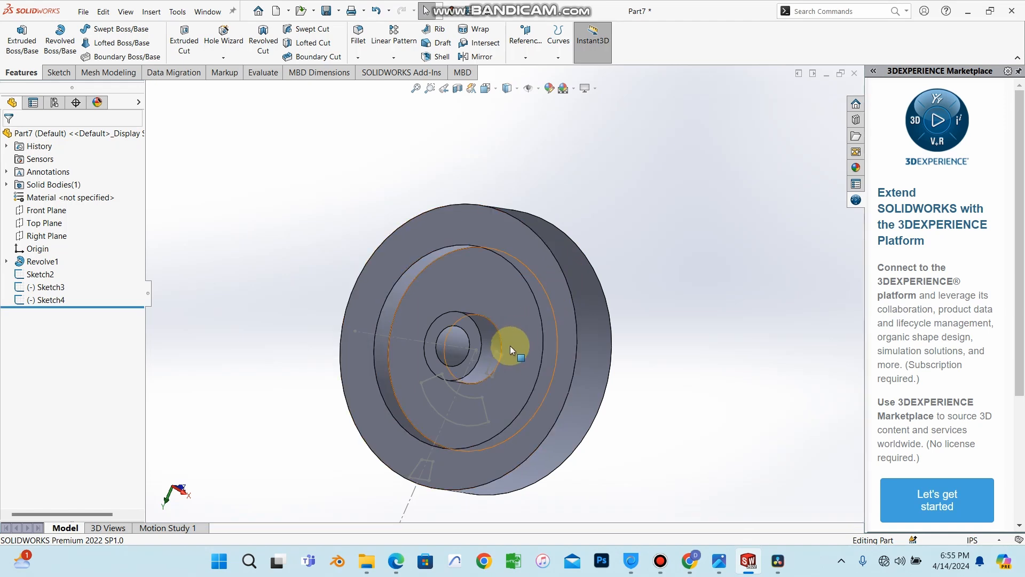
Step: Delete Revolve1 together with its dependent sketches, keeping only Sketch1
click(46, 262)
right_click(47, 265)
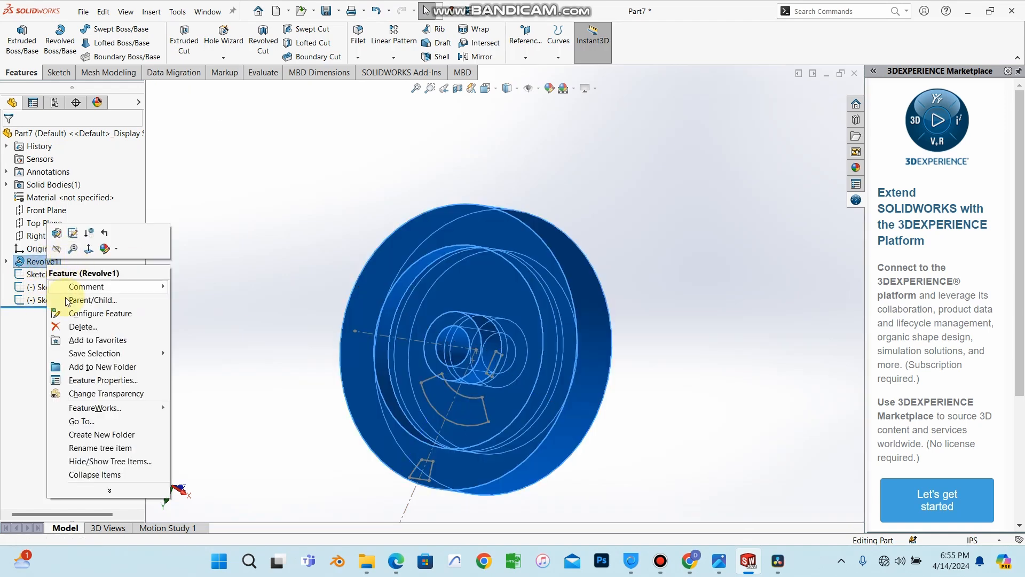
click(61, 327)
click(592, 209)
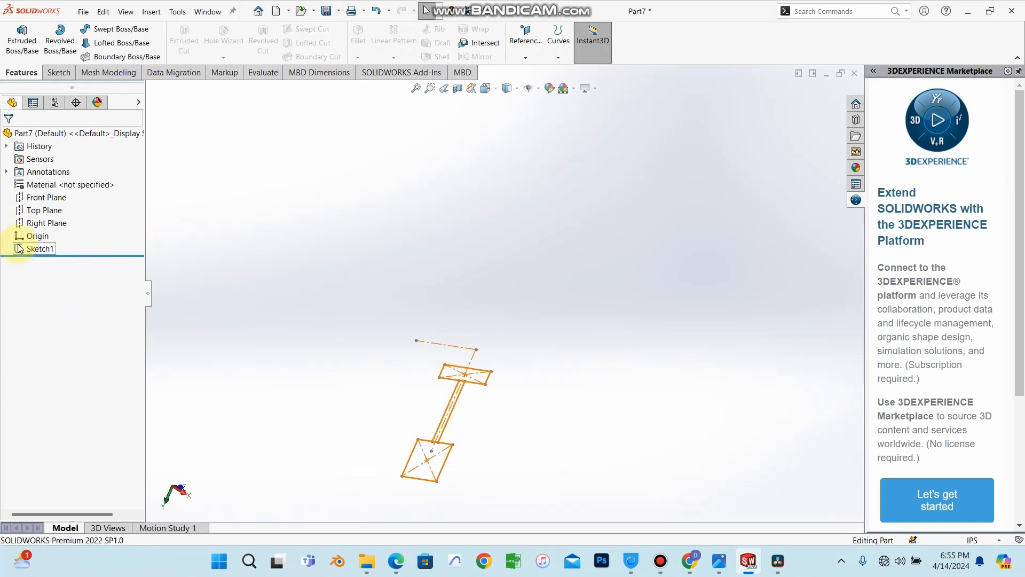
Step: Open Sketch1 for editing, viewed normal to its plane, and switch to the browser's page 61 pulley cross-section for reference
click(41, 249)
click(64, 223)
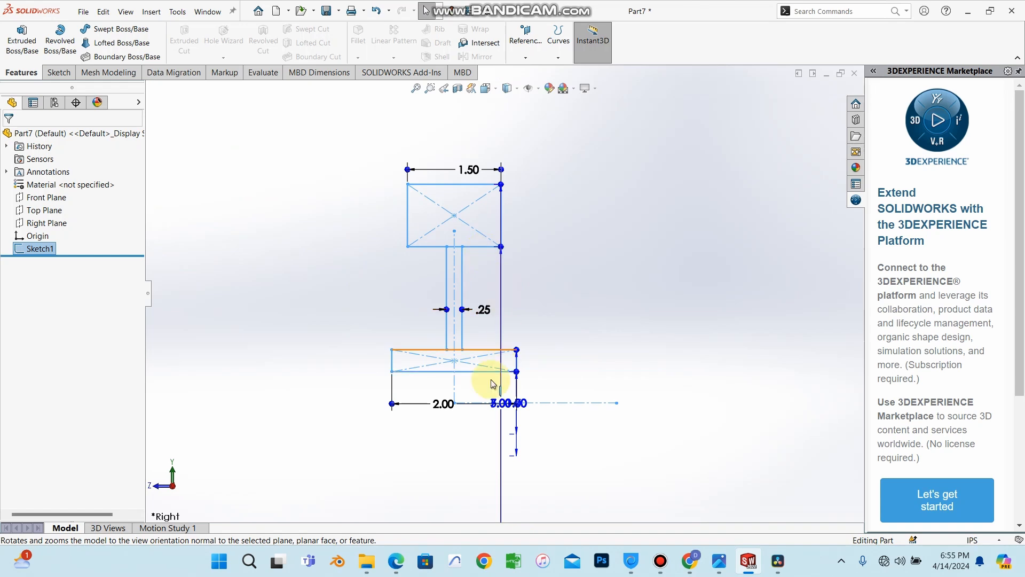
scroll(506, 393, down, 3)
scroll(507, 393, up, 5)
scroll(464, 199, down, 2)
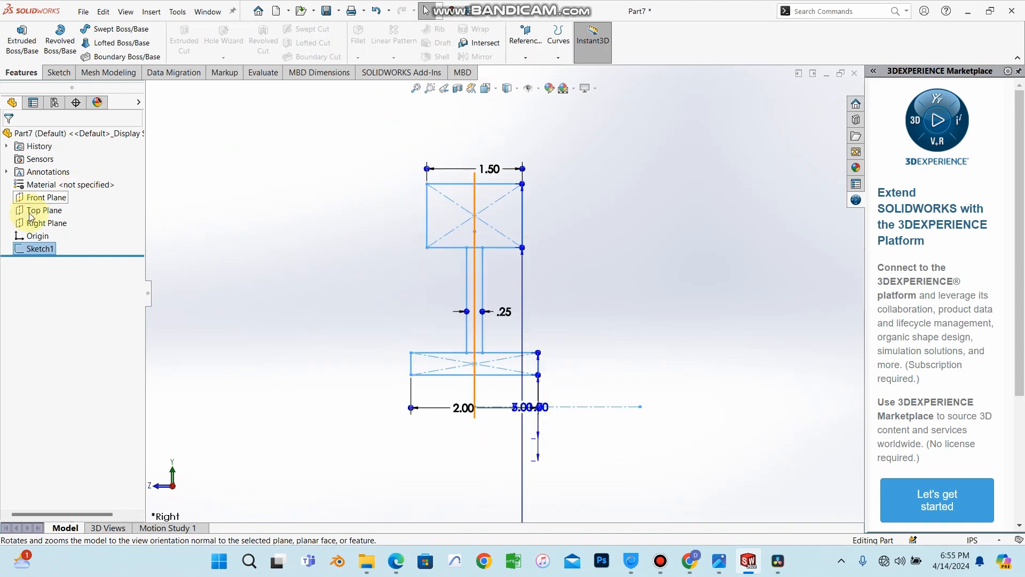
right_click(32, 251)
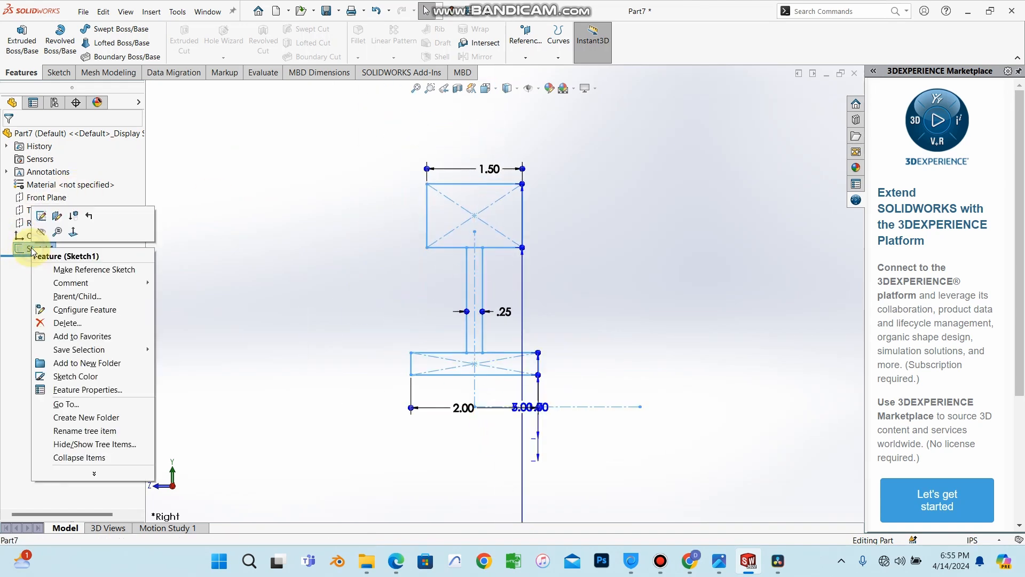
click(42, 217)
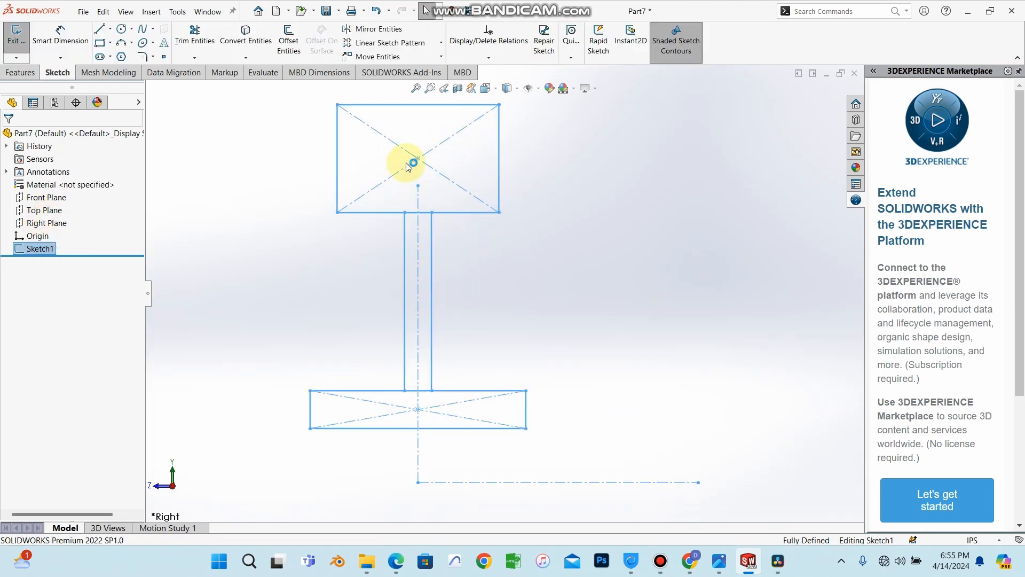
scroll(433, 191, up, 3)
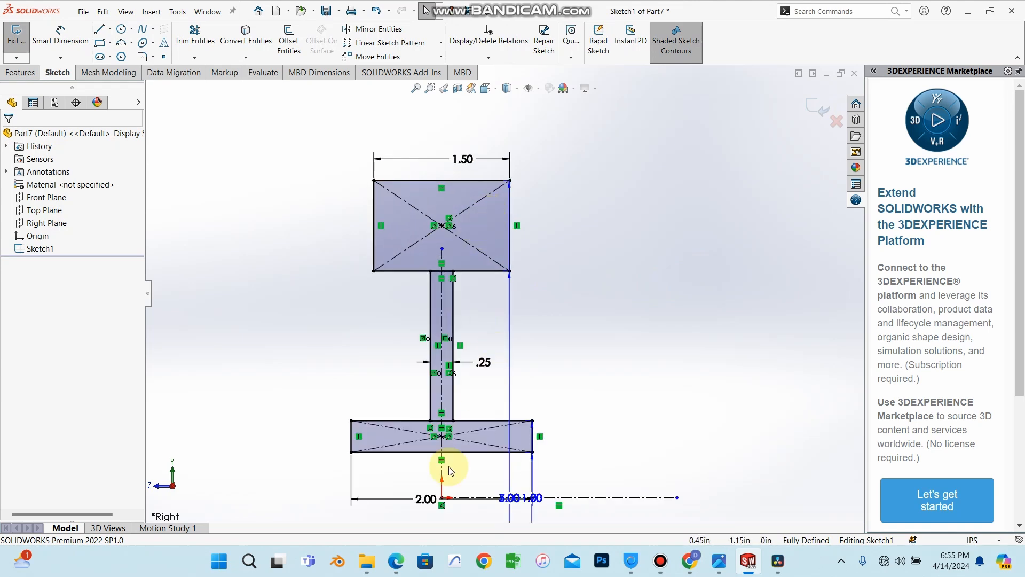
click(396, 560)
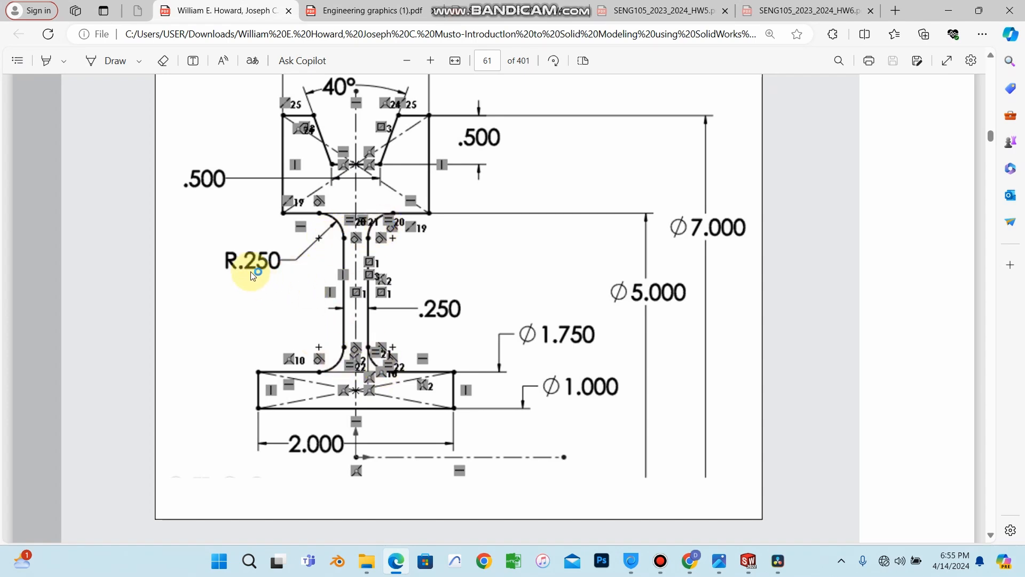
Step: Return from the browser to Part7 with Sketch1 open in SOLIDWORKS
click(948, 11)
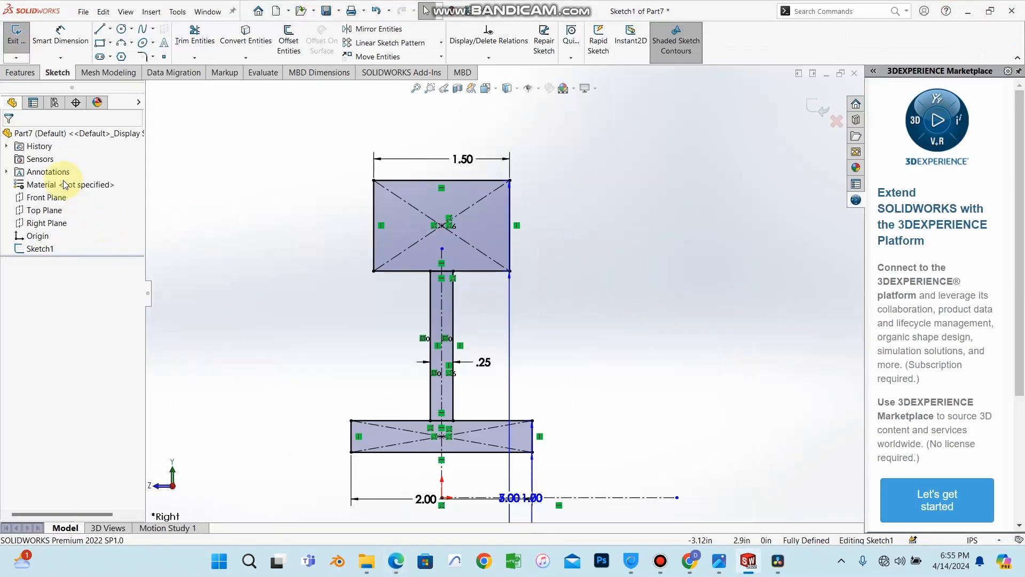
click(143, 56)
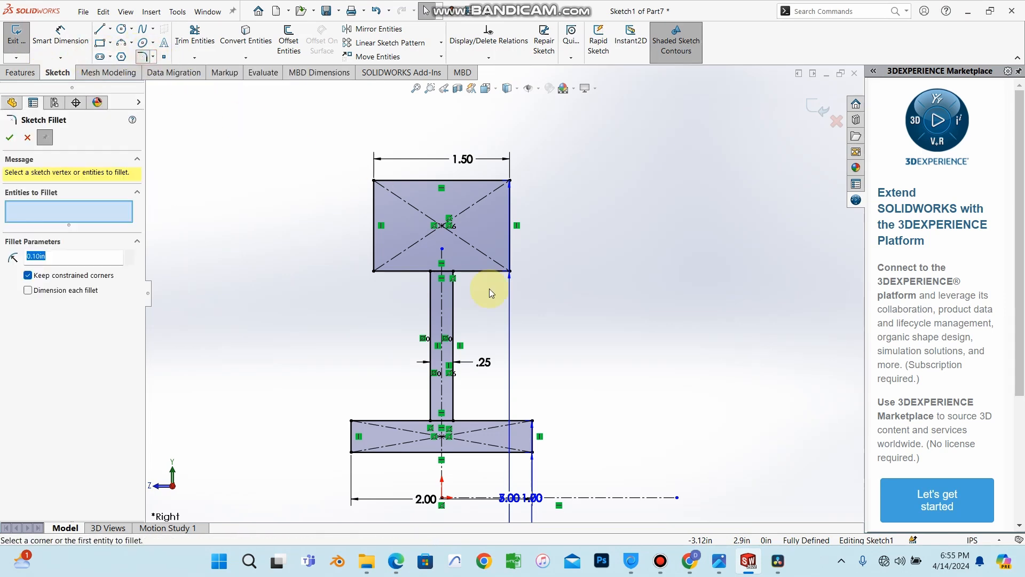
click(429, 271)
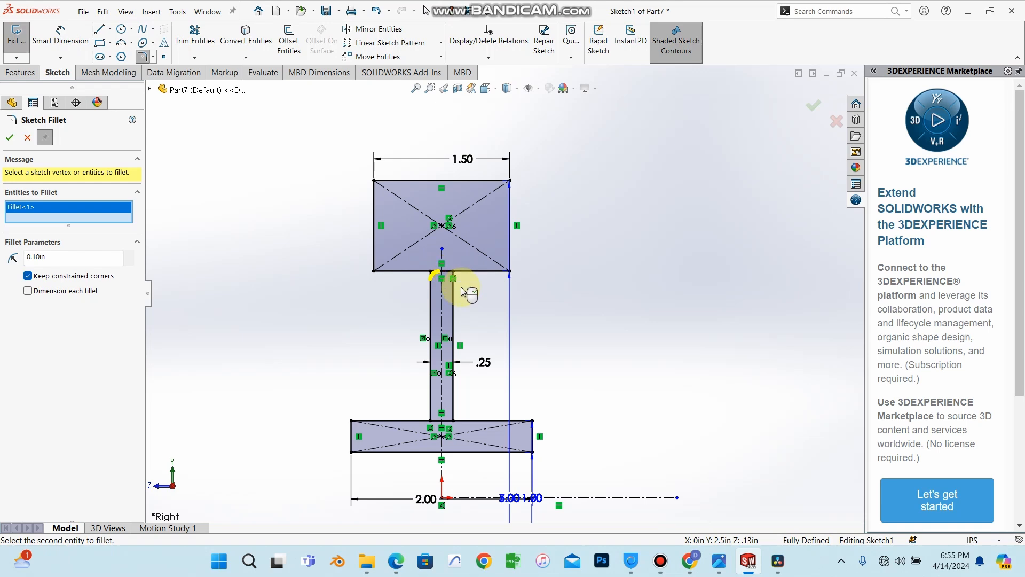
key(ctrl+b)
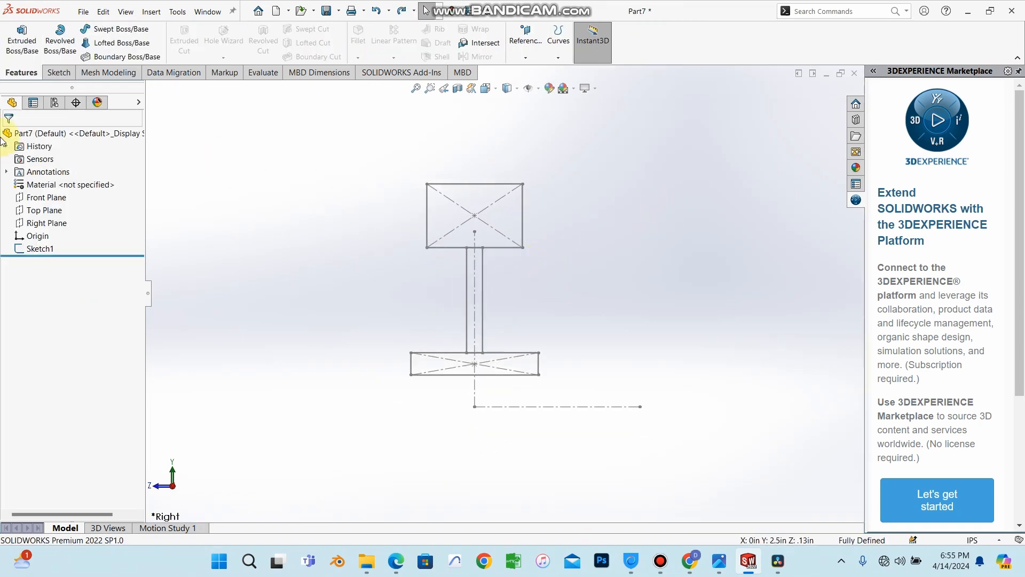
click(24, 249)
click(40, 216)
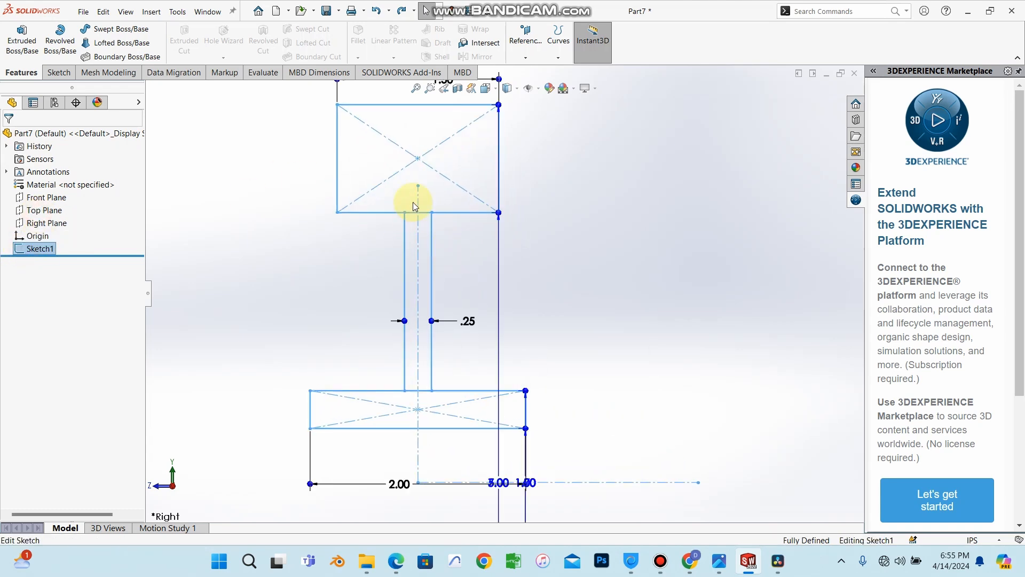
Step: Examine the separate rim, web and hub rectangles and the overlapping edges where the web meets the rim and the hub
scroll(422, 223, up, 1)
scroll(443, 243, down, 2)
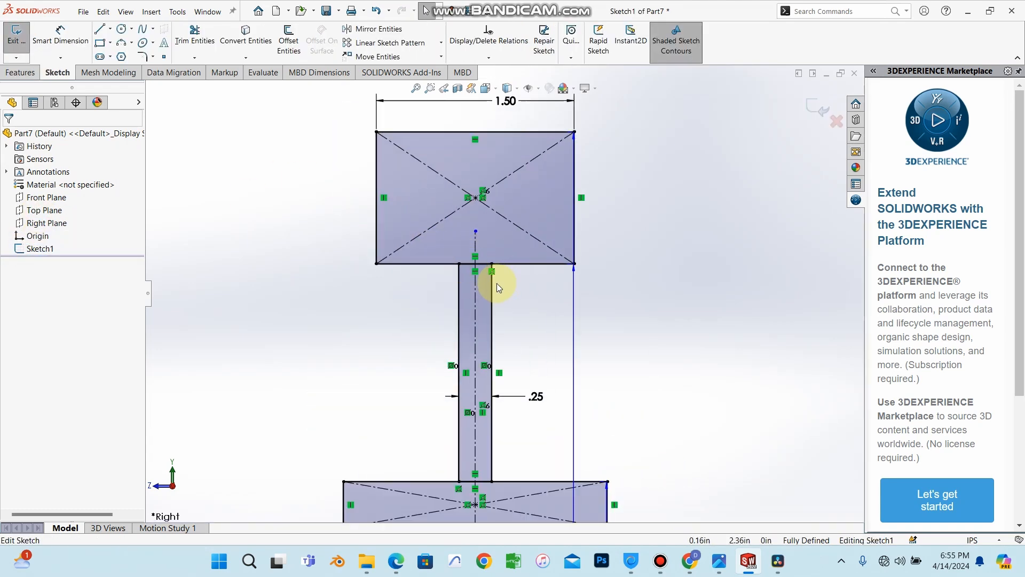
scroll(497, 283, down, 3)
scroll(471, 411, up, 2)
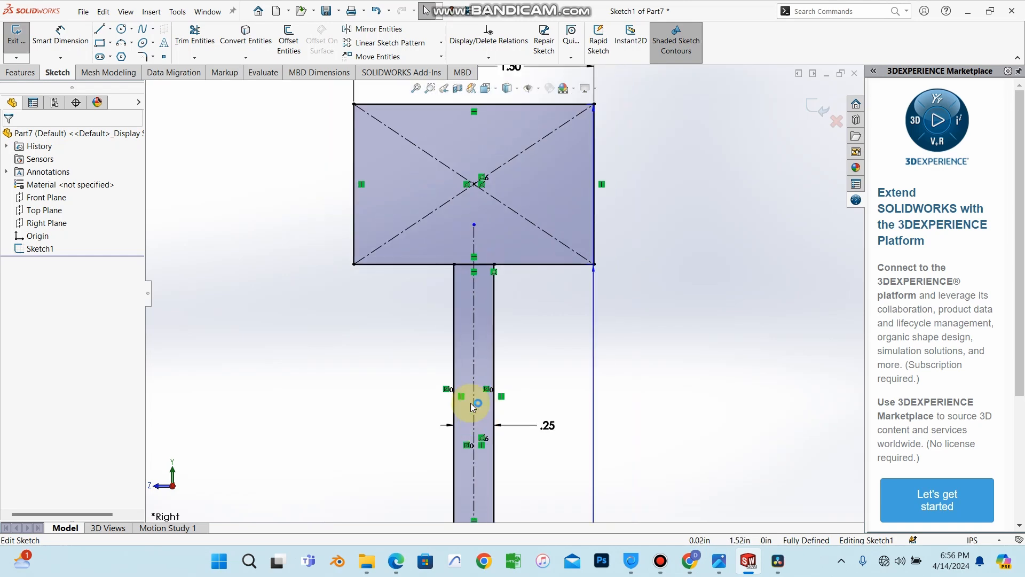
scroll(480, 277, down, 2)
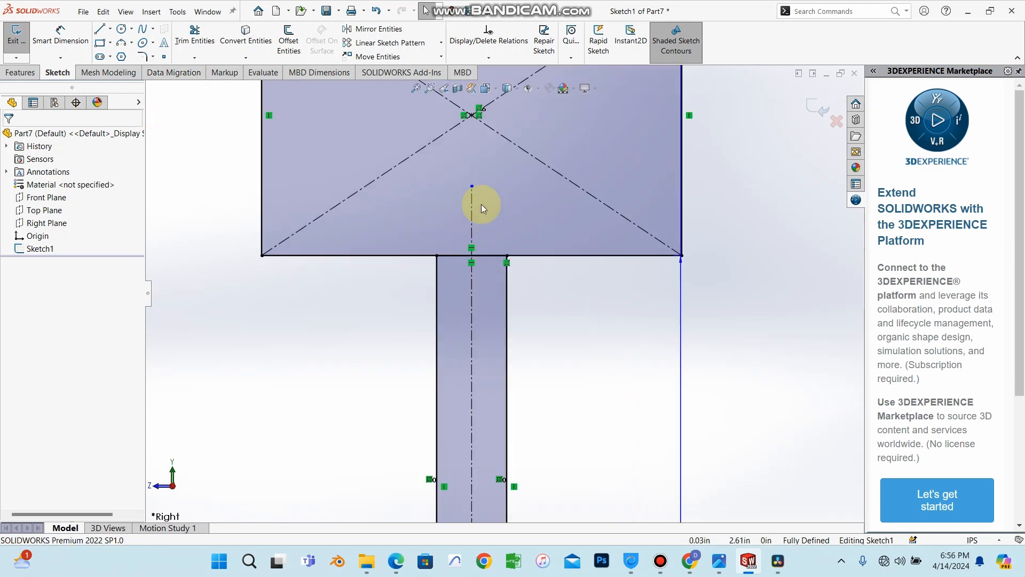
click(482, 296)
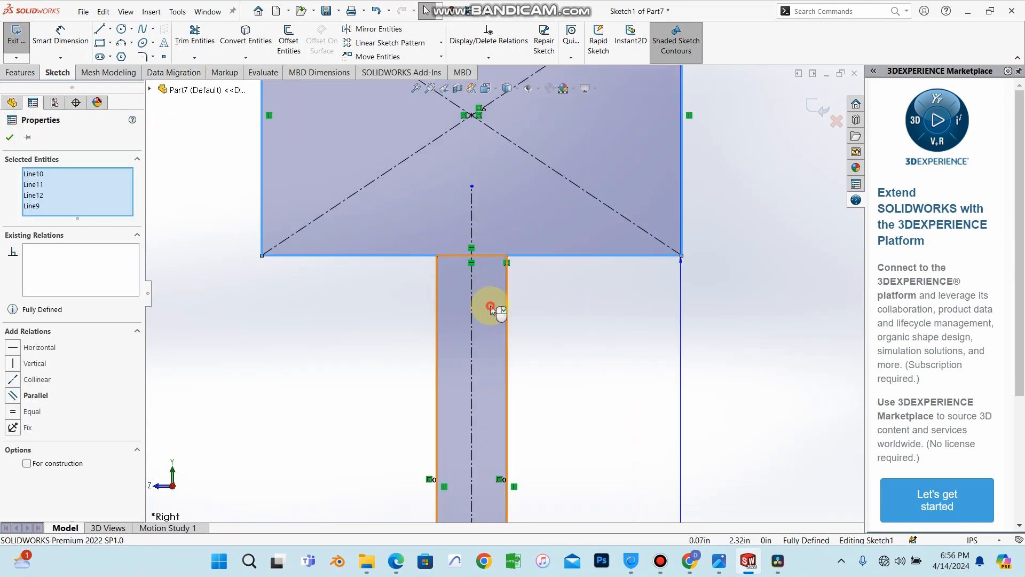
scroll(587, 390, up, 2)
scroll(534, 416, up, 1)
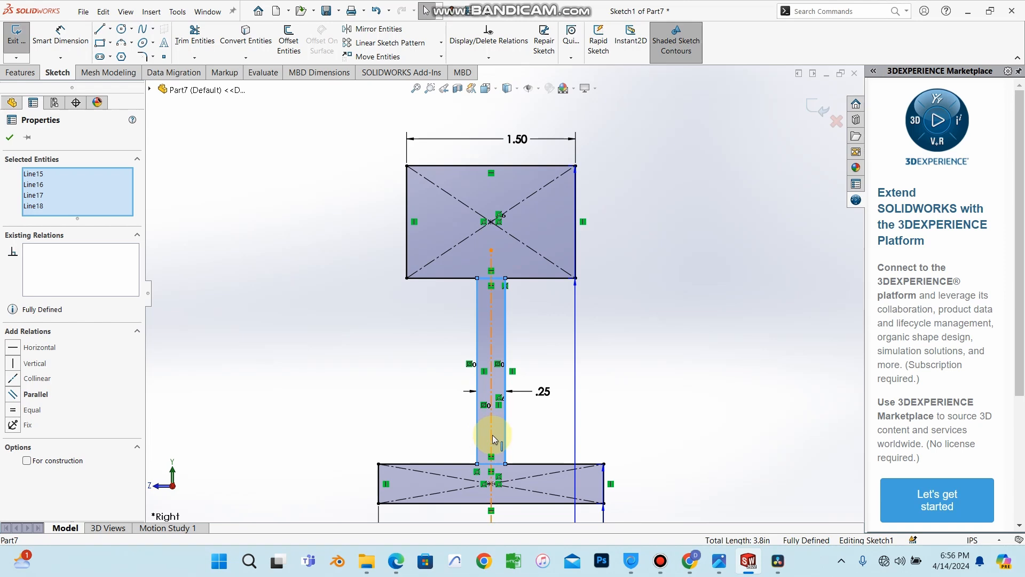
click(522, 474)
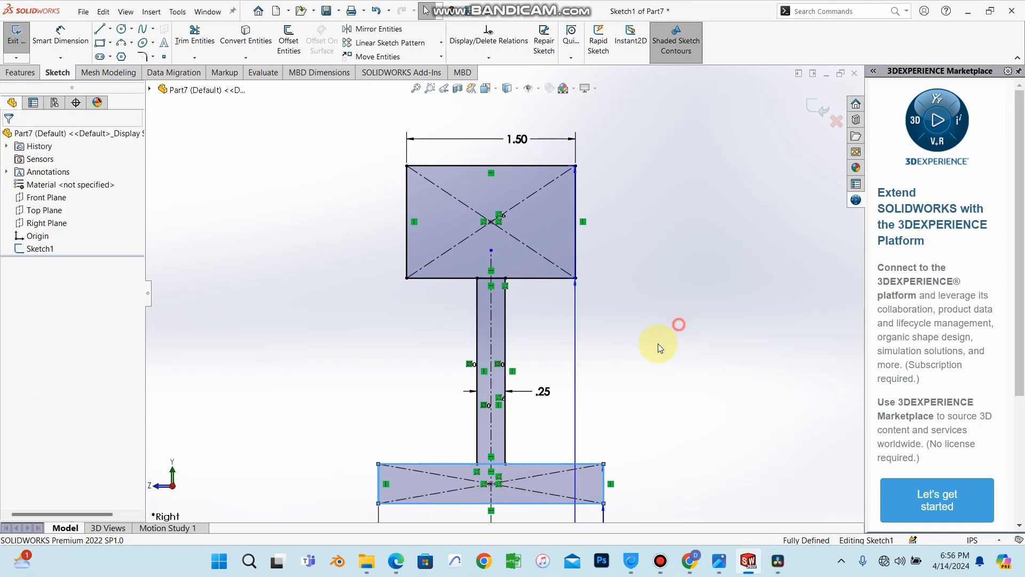
scroll(483, 470, up, 1)
scroll(483, 422, down, 4)
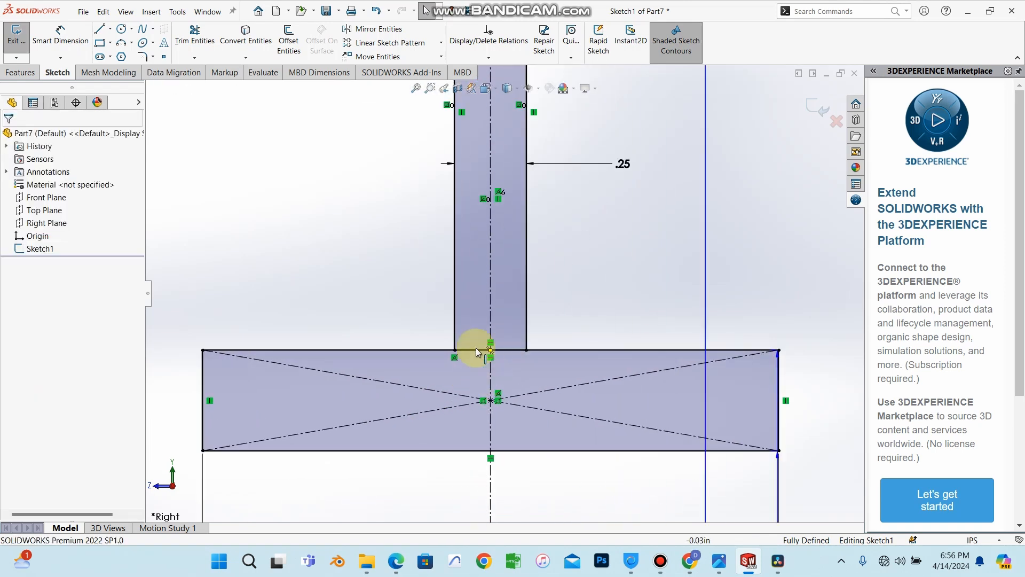
scroll(476, 348, down, 3)
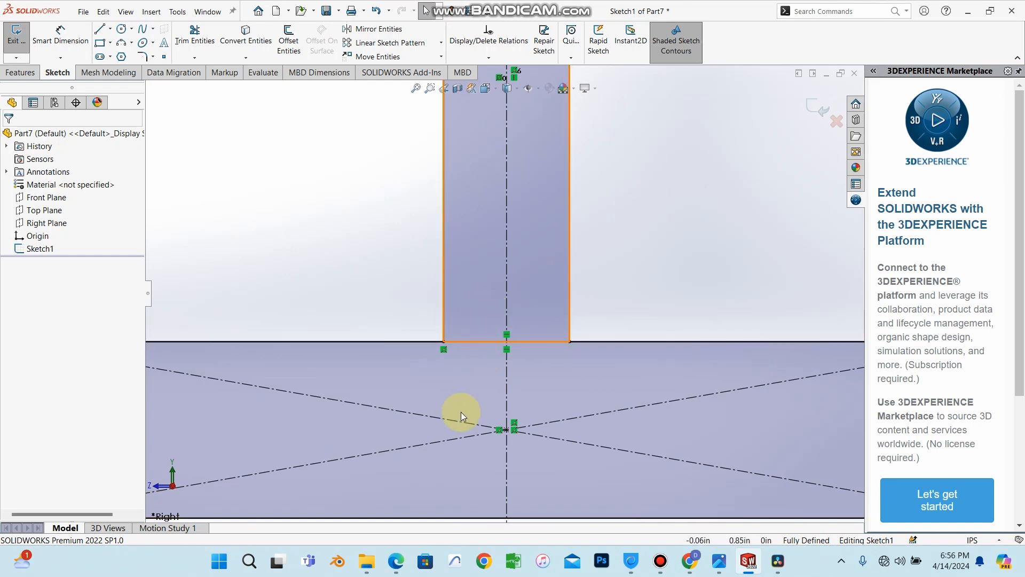
scroll(475, 257, up, 4)
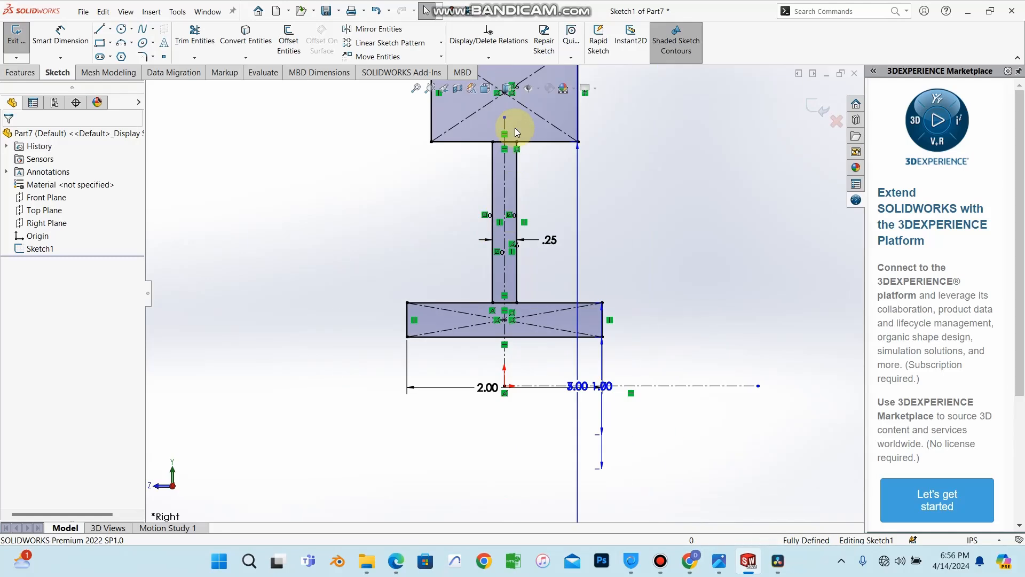
scroll(505, 137, down, 5)
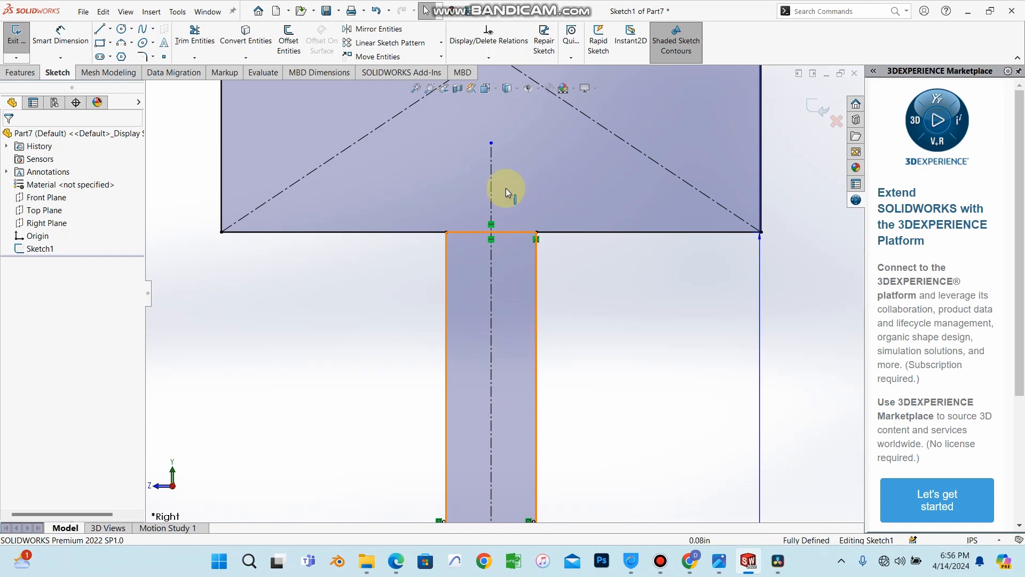
scroll(497, 251, up, 5)
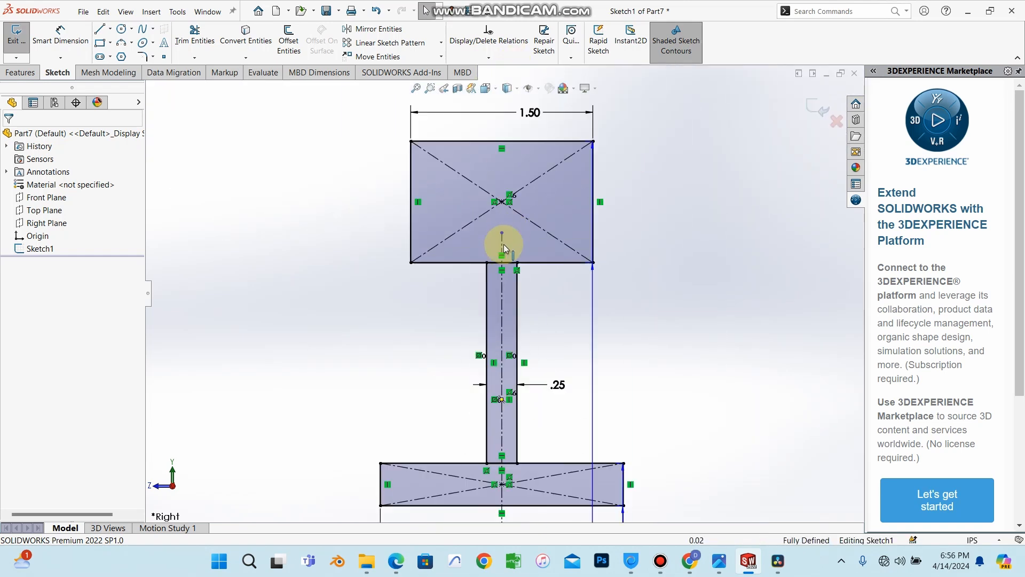
scroll(497, 460, down, 4)
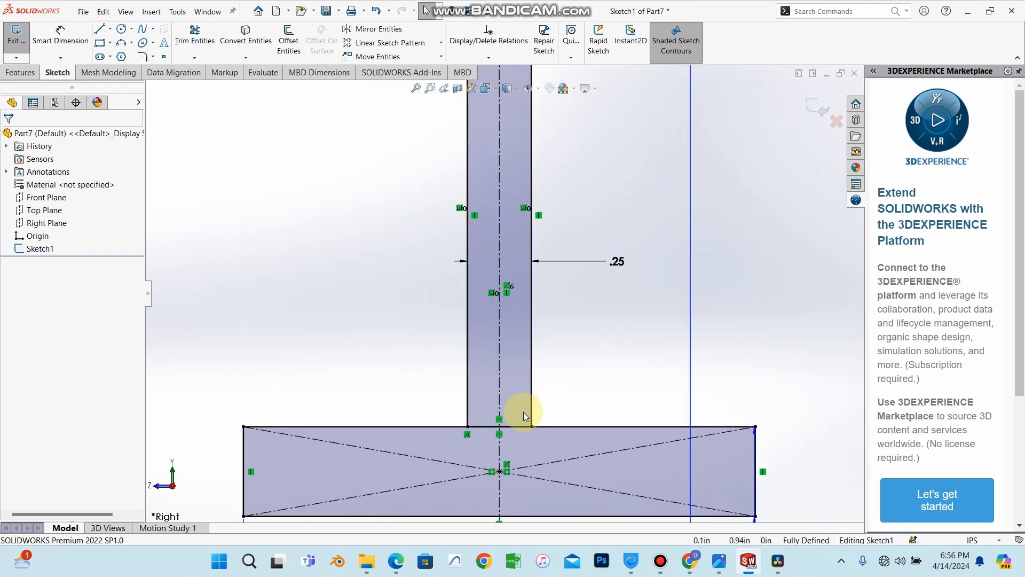
scroll(523, 411, down, 3)
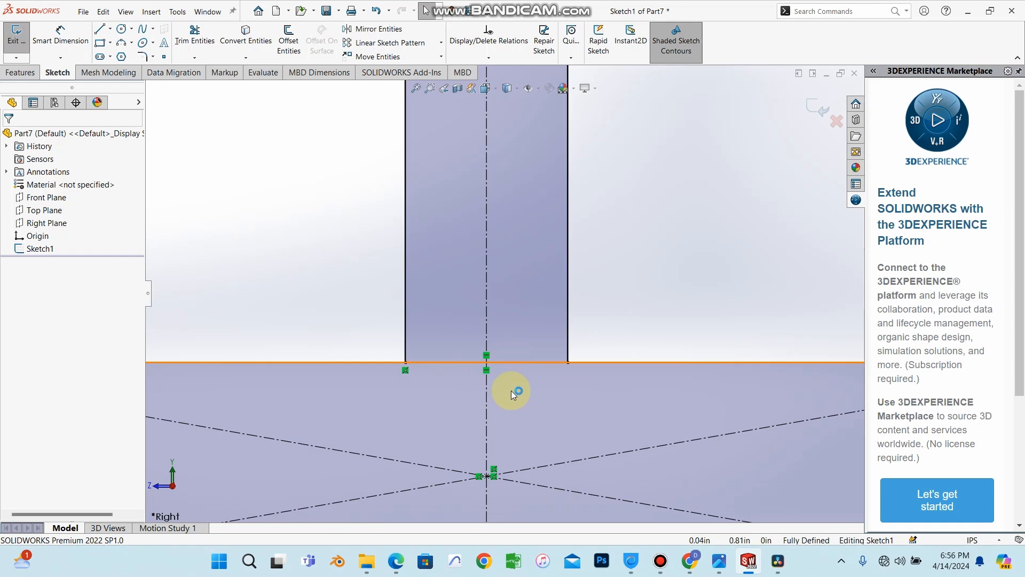
scroll(511, 347, up, 2)
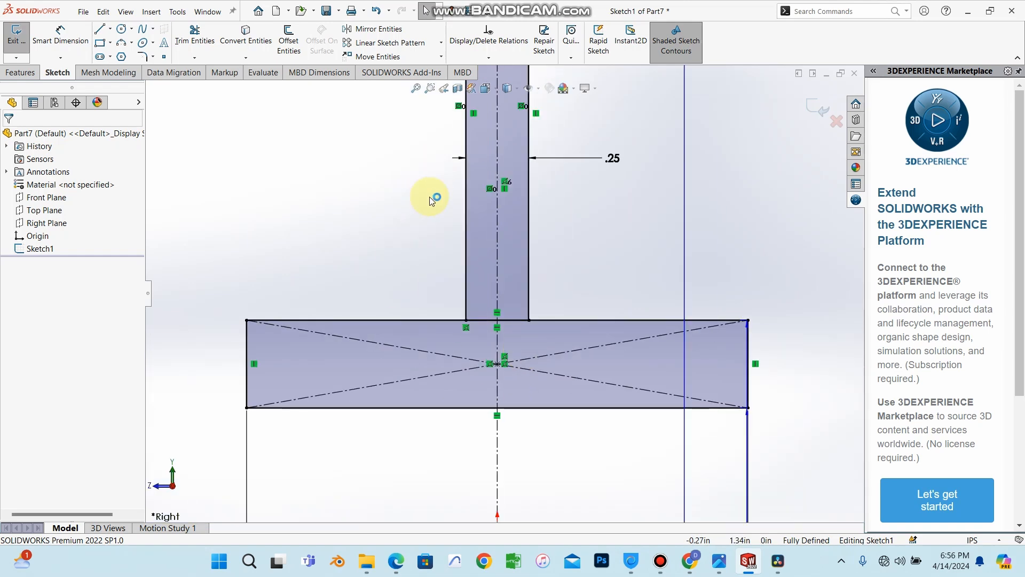
scroll(430, 199, up, 3)
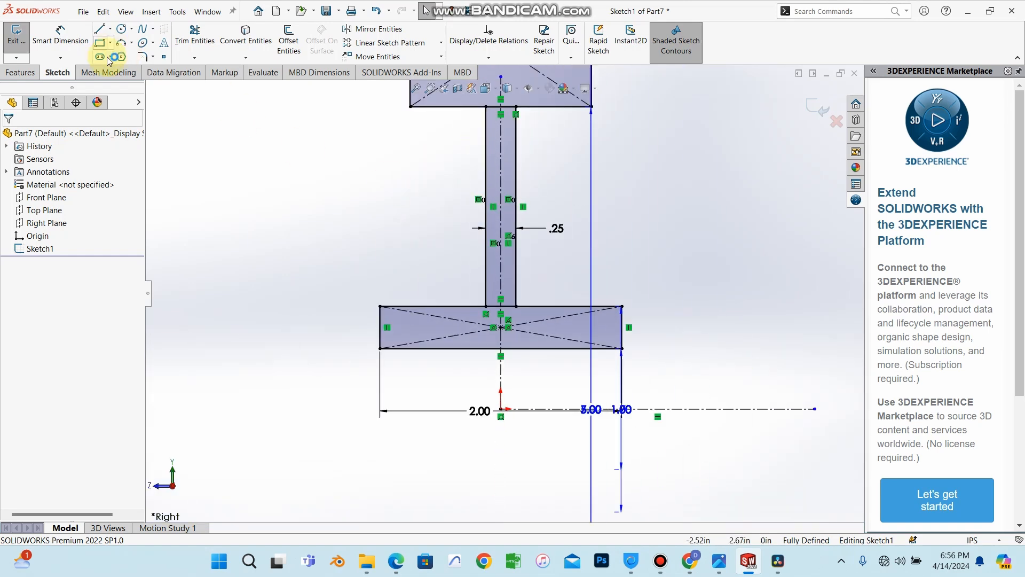
Step: Try to power-trim the end of the vertical centerline inside the rim rectangle, and undo the trim
click(195, 33)
scroll(502, 101, up, 1)
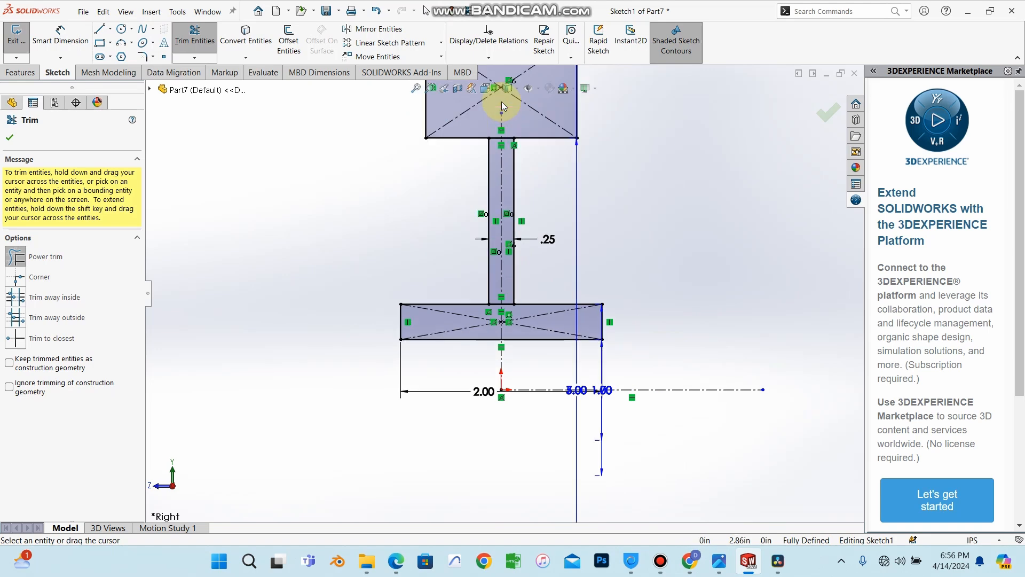
scroll(501, 102, down, 2)
scroll(504, 145, down, 6)
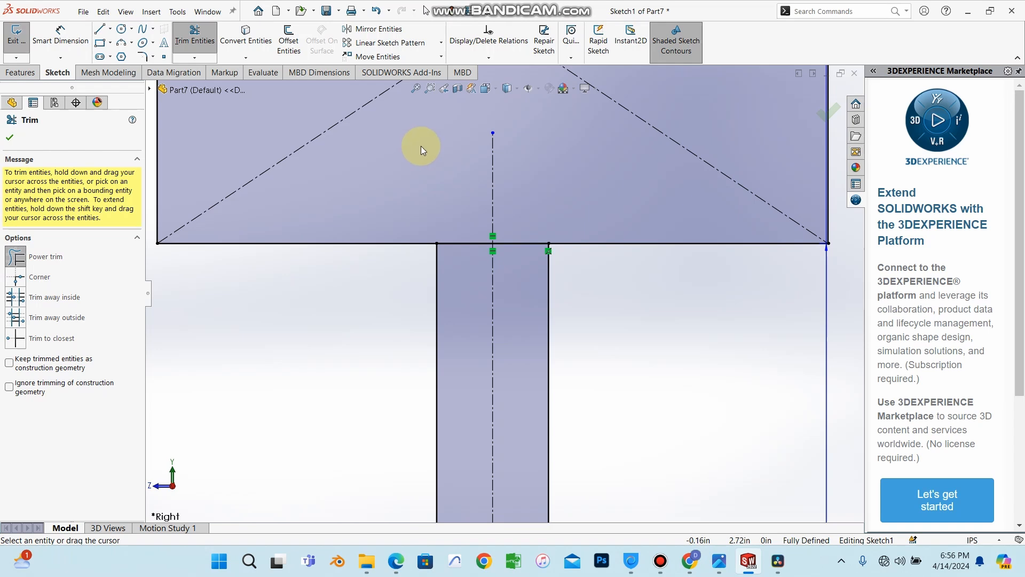
mouse_move(472, 190)
mouse_down()
mouse_move(550, 229)
mouse_move(531, 197)
mouse_up()
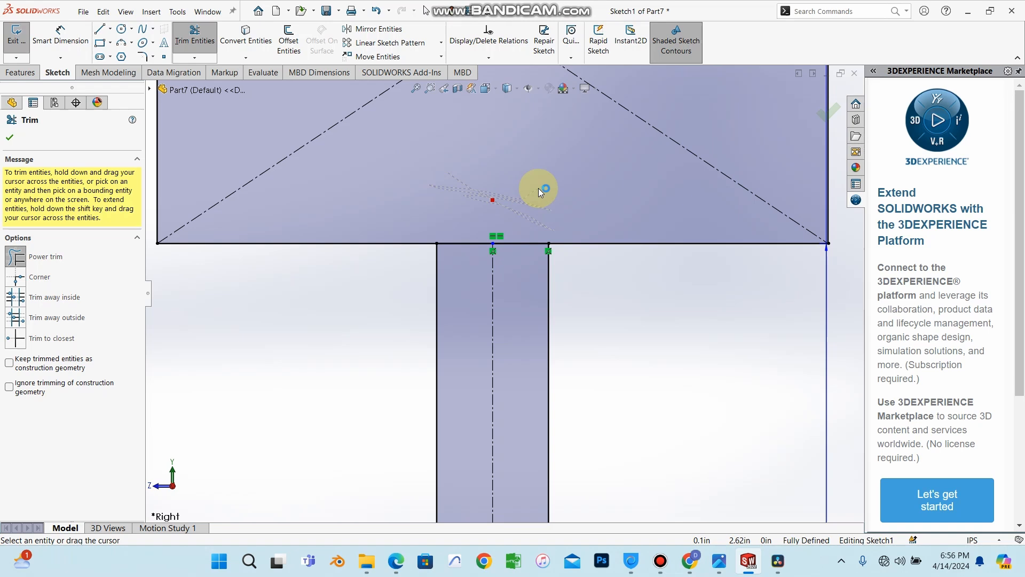
key(ctrl+z)
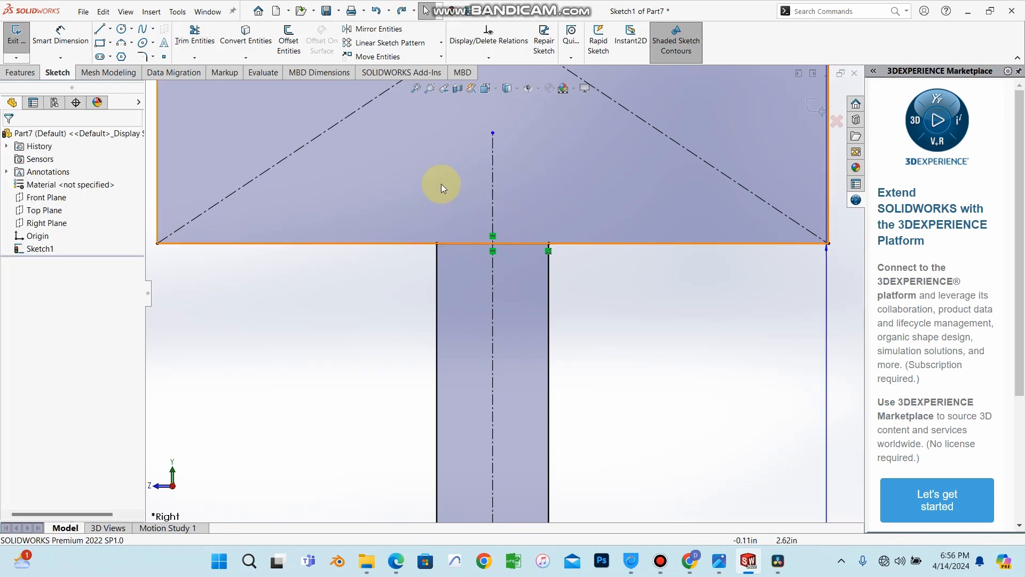
Step: Power-trim the edge segments between the two web sides where the web meets the rim rectangle
click(196, 51)
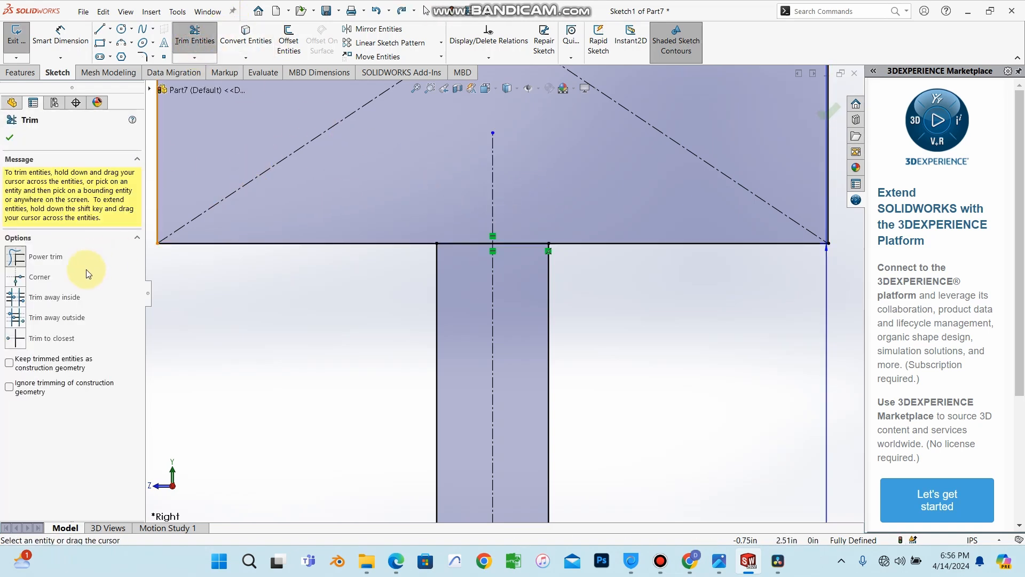
drag(462, 181, 450, 299)
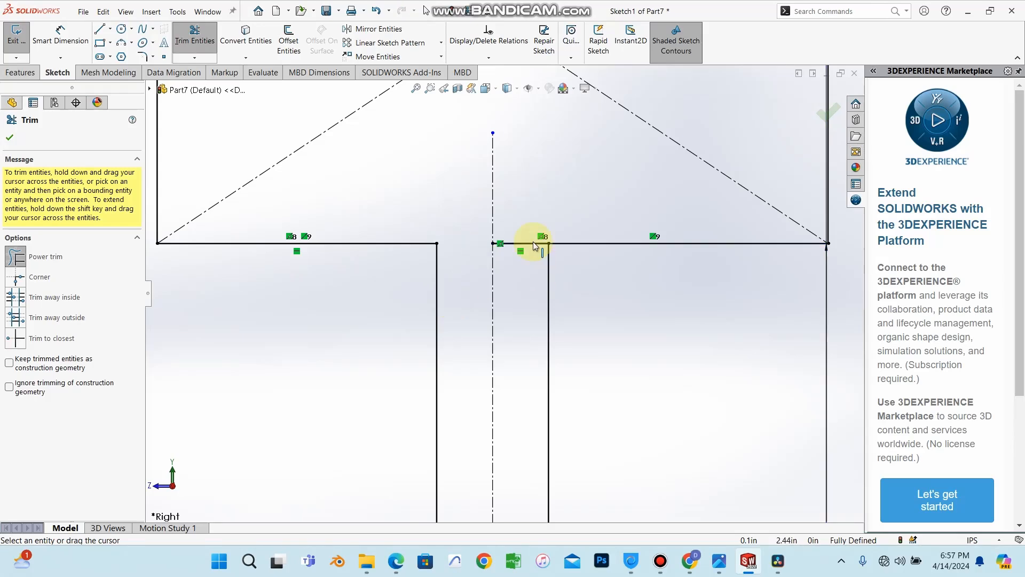
drag(524, 199, 547, 334)
scroll(528, 332, up, 8)
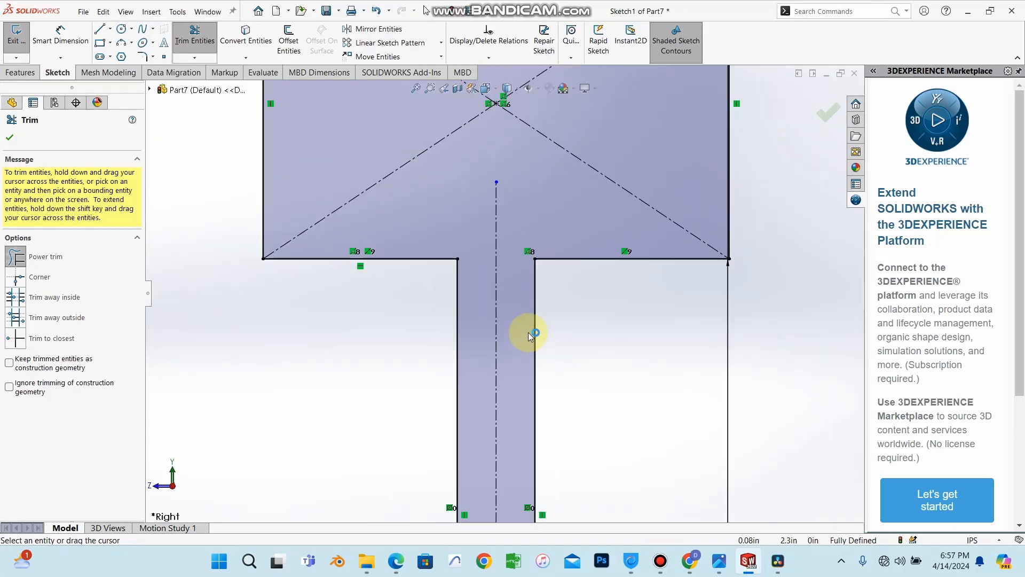
scroll(496, 443, up, 2)
Step: Power-trim the edge segments between the two web sides where the web meets the hub rectangle, and finish trimming
scroll(483, 347, down, 10)
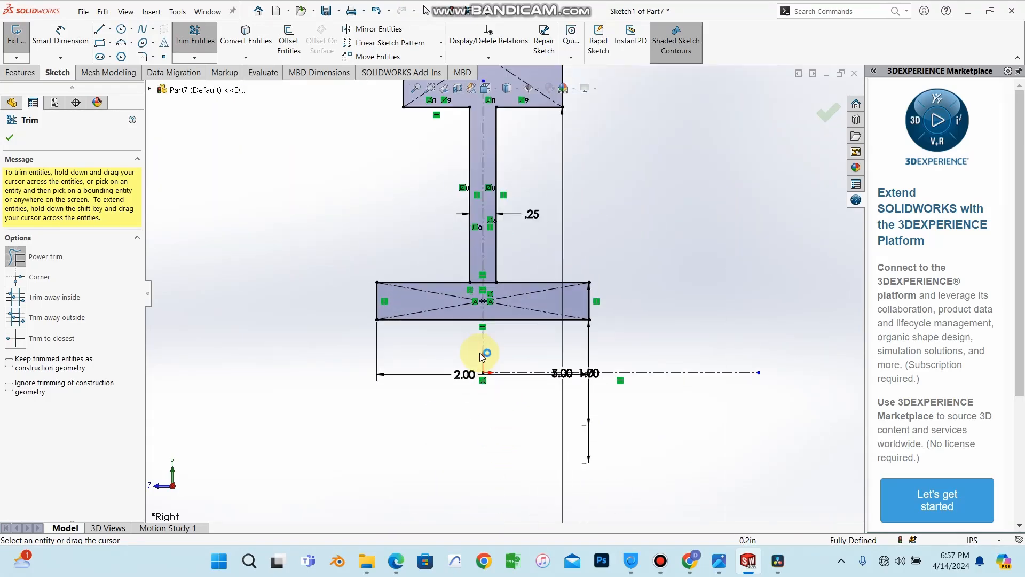
mouse_move(488, 232)
mouse_down()
mouse_move(559, 176)
mouse_move(589, 230)
mouse_up()
scroll(590, 291, up, 10)
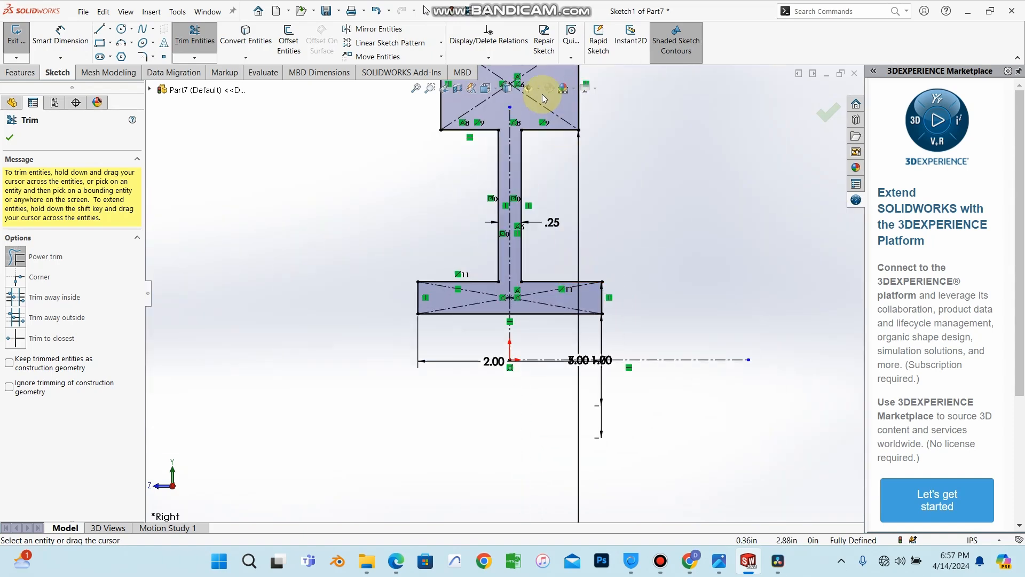
click(10, 137)
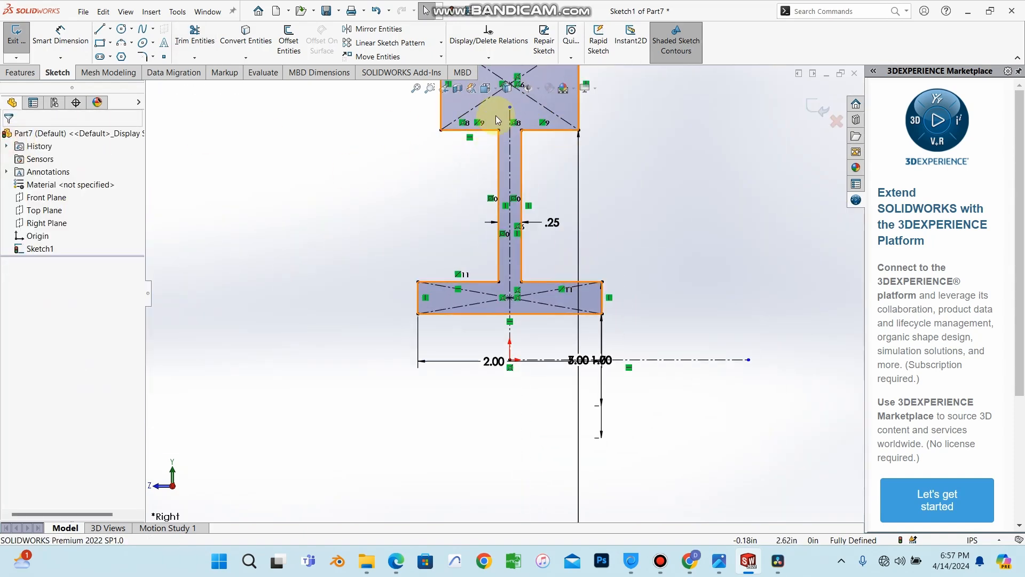
Step: Check that the rim, web and hub can be selected as one joined contour, and inspect the trimmed rim-web junction
scroll(504, 159, up, 2)
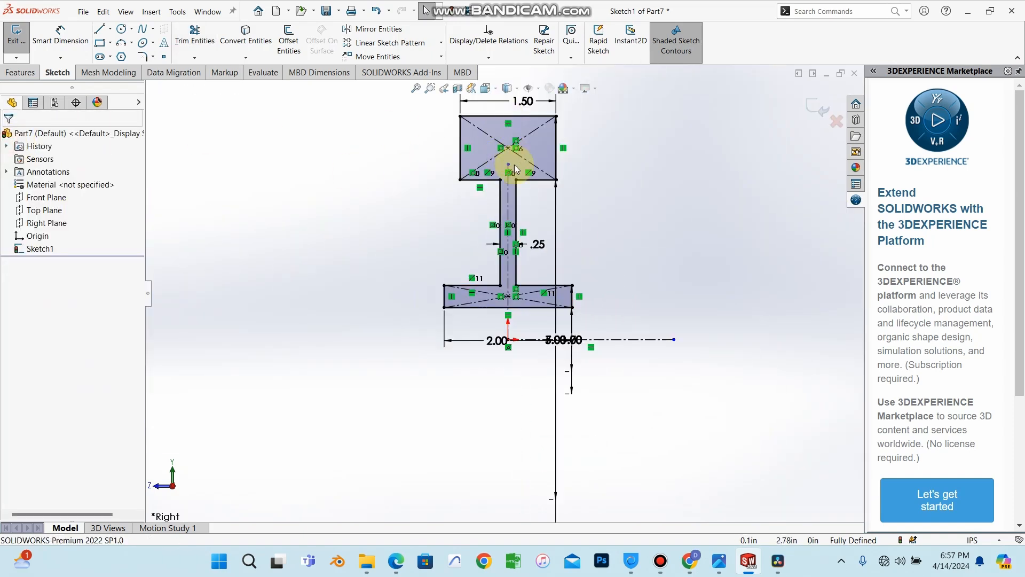
click(485, 147)
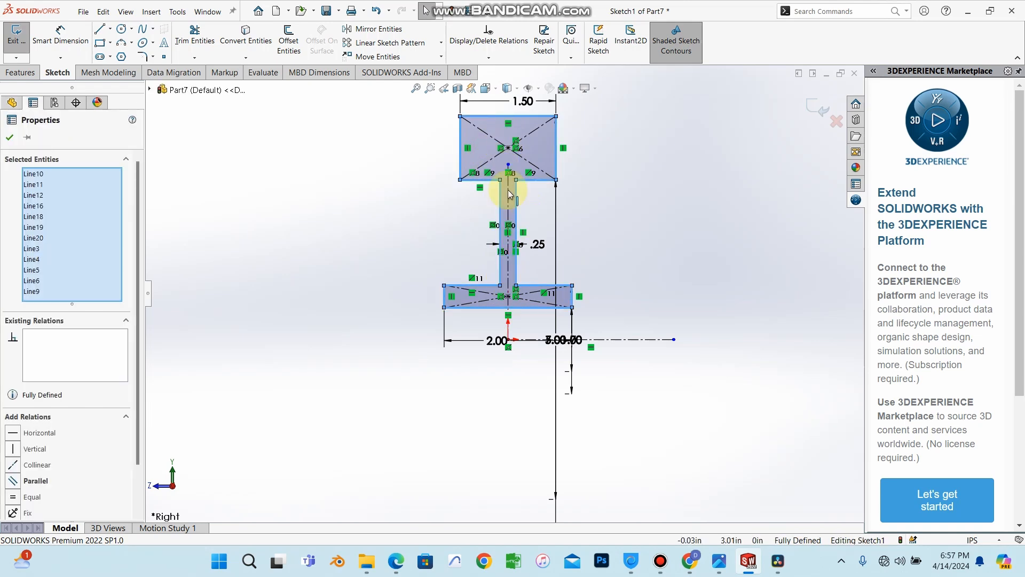
click(9, 138)
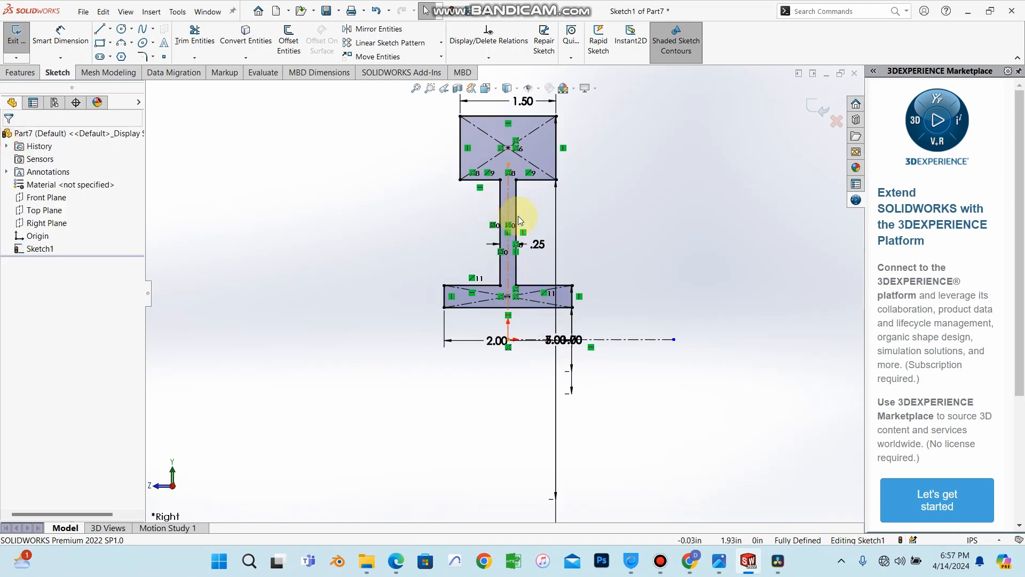
scroll(518, 216, down, 1)
scroll(508, 201, up, 4)
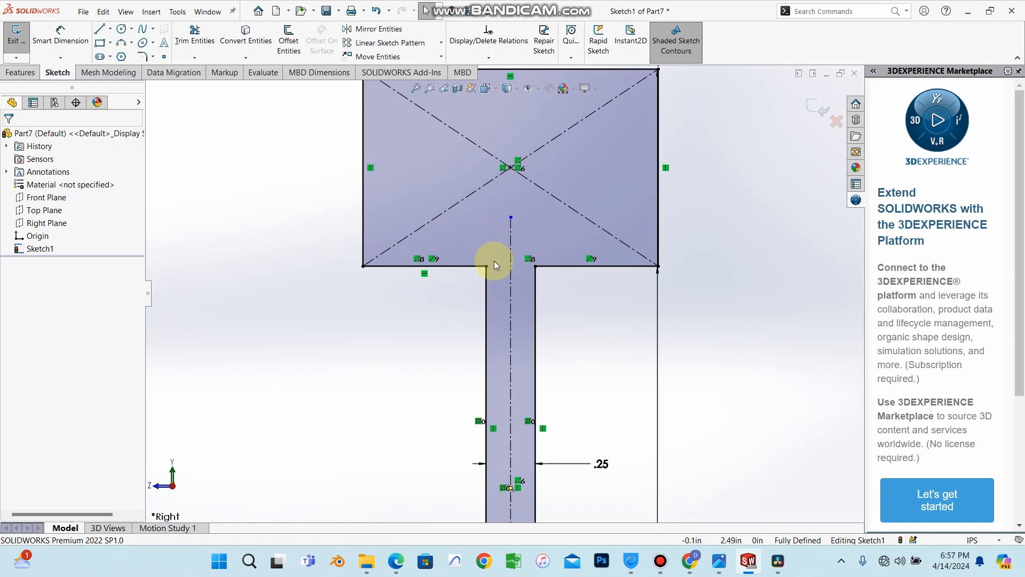
scroll(487, 263, up, 3)
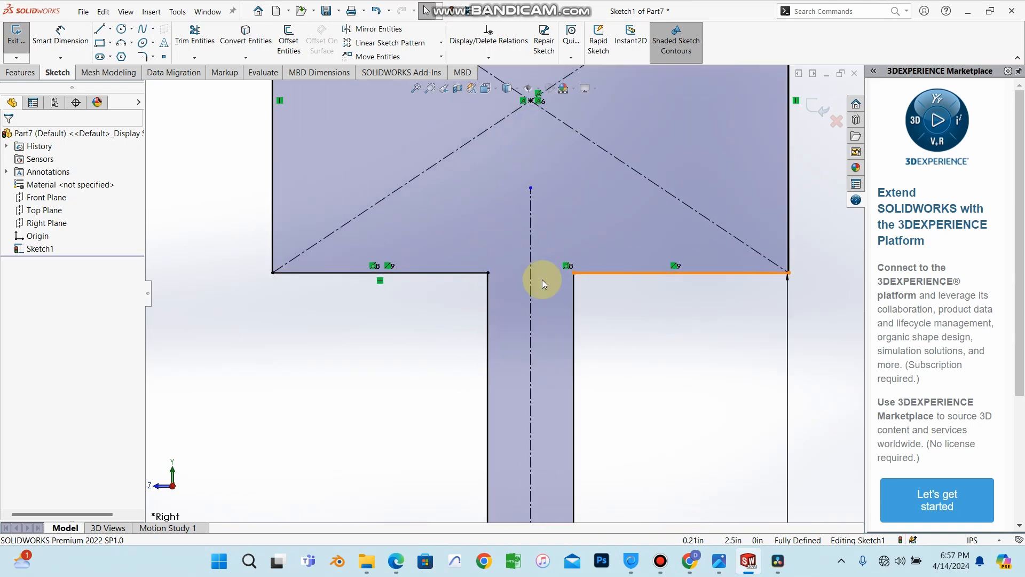
Step: Fillet the four corners where the web meets the rim and hub with a 0.25 in radius, as in the textbook drawing
scroll(558, 286, down, 6)
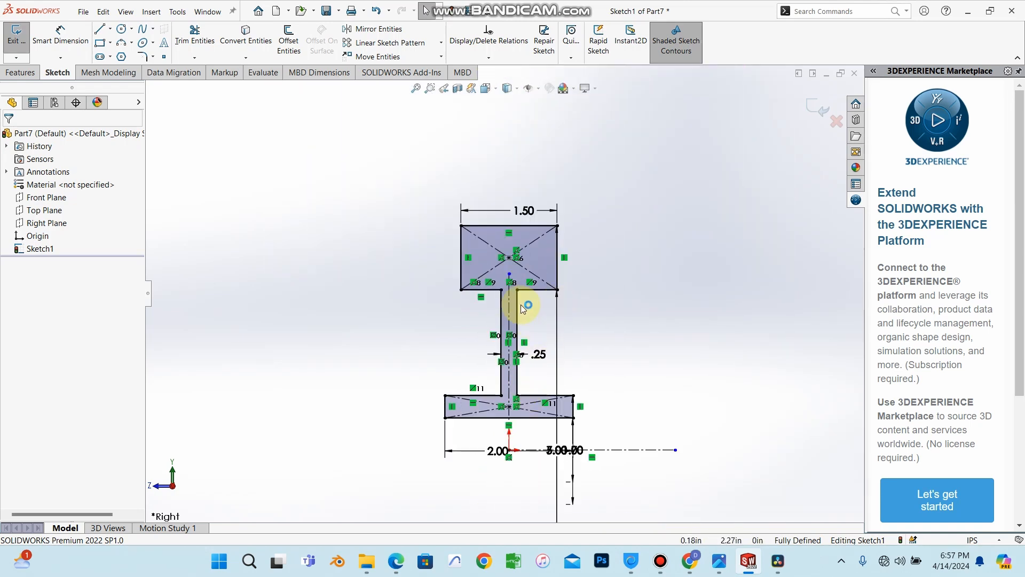
scroll(521, 304, up, 3)
click(401, 564)
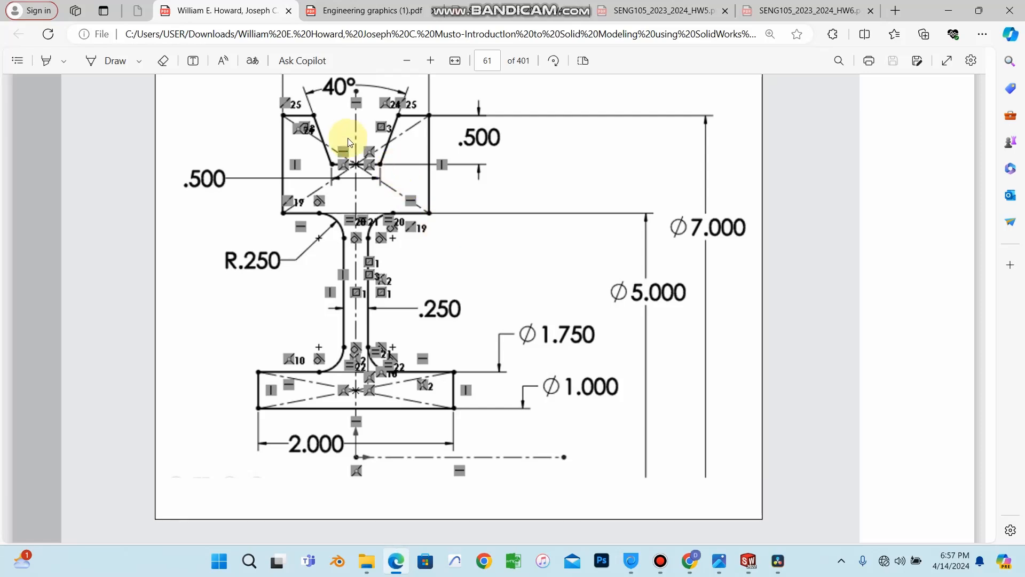
click(959, 9)
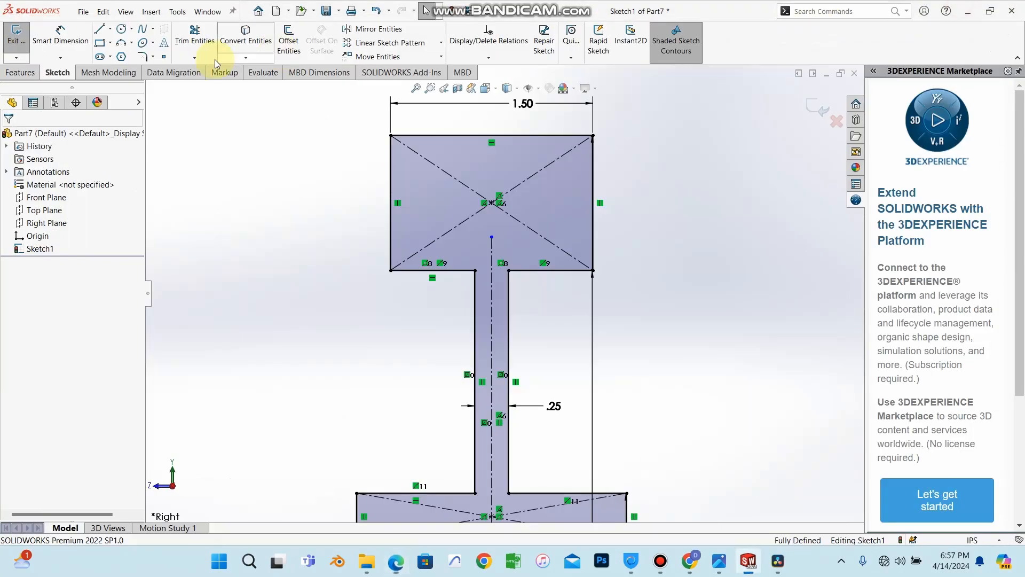
click(145, 58)
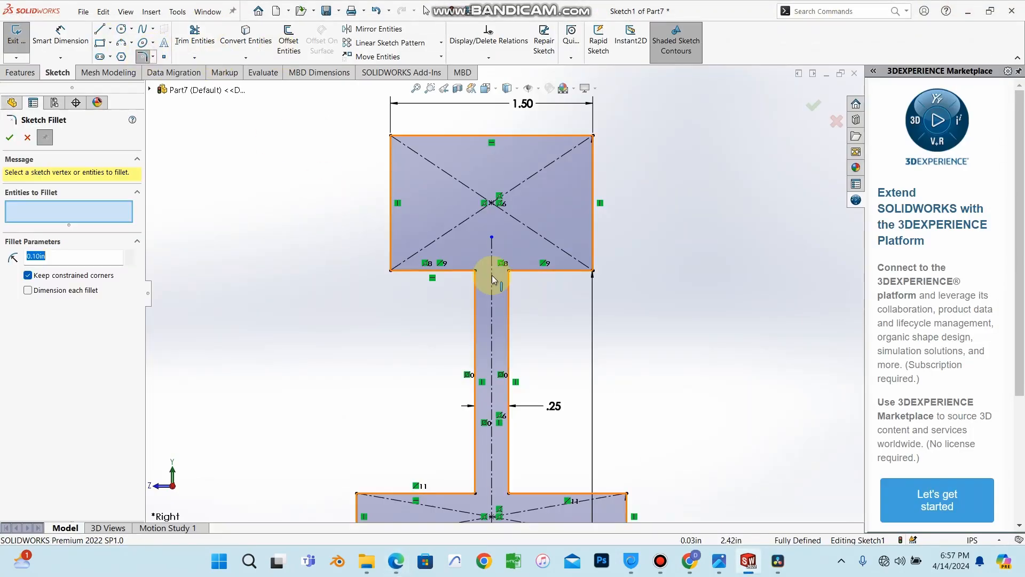
click(475, 273)
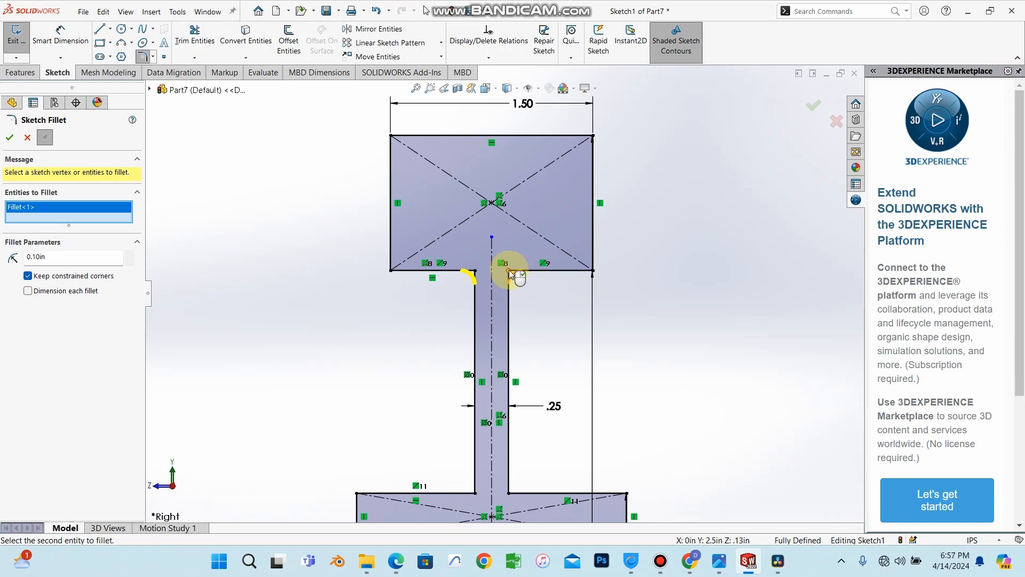
click(508, 271)
click(475, 492)
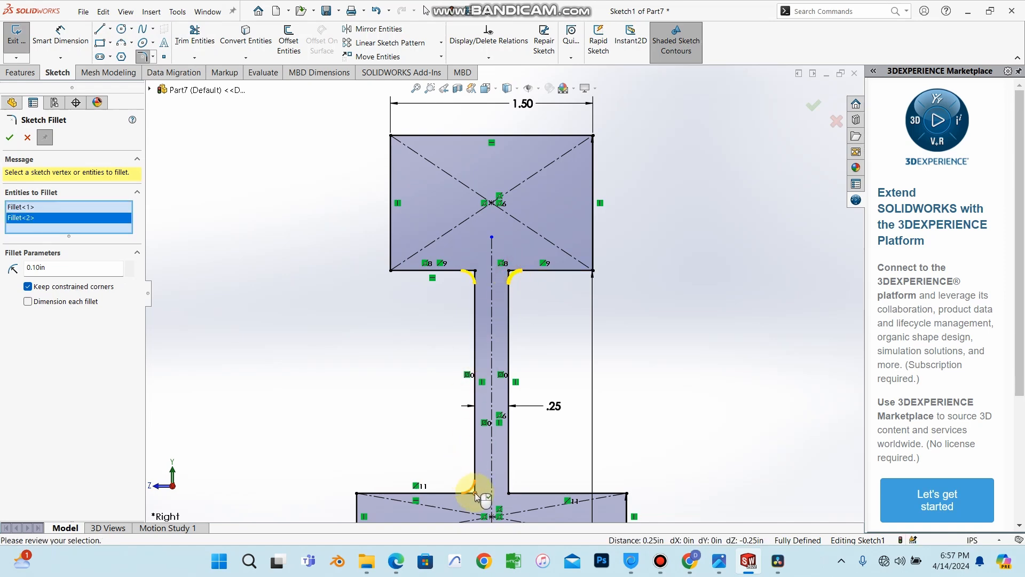
click(510, 494)
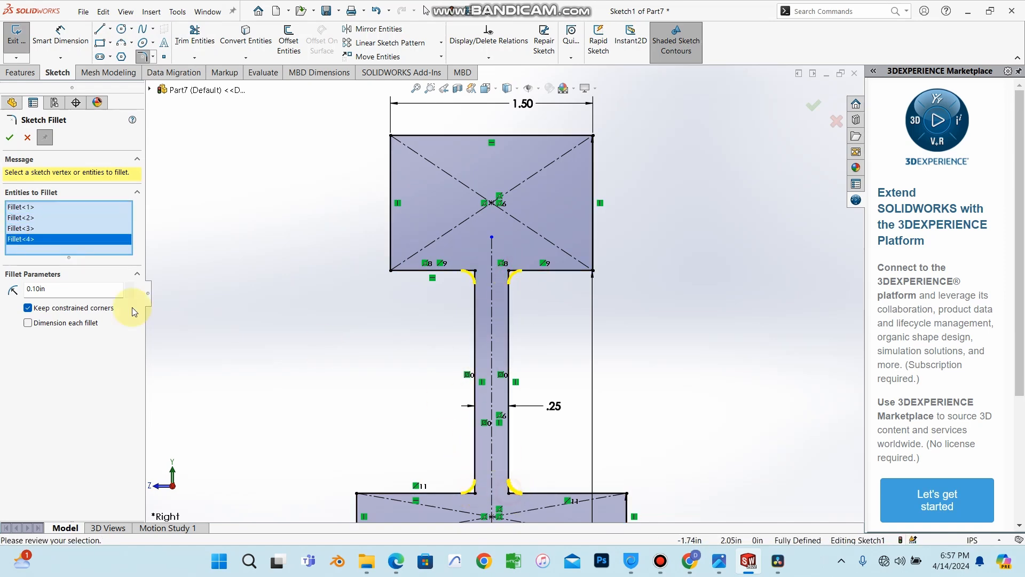
double_click(54, 289)
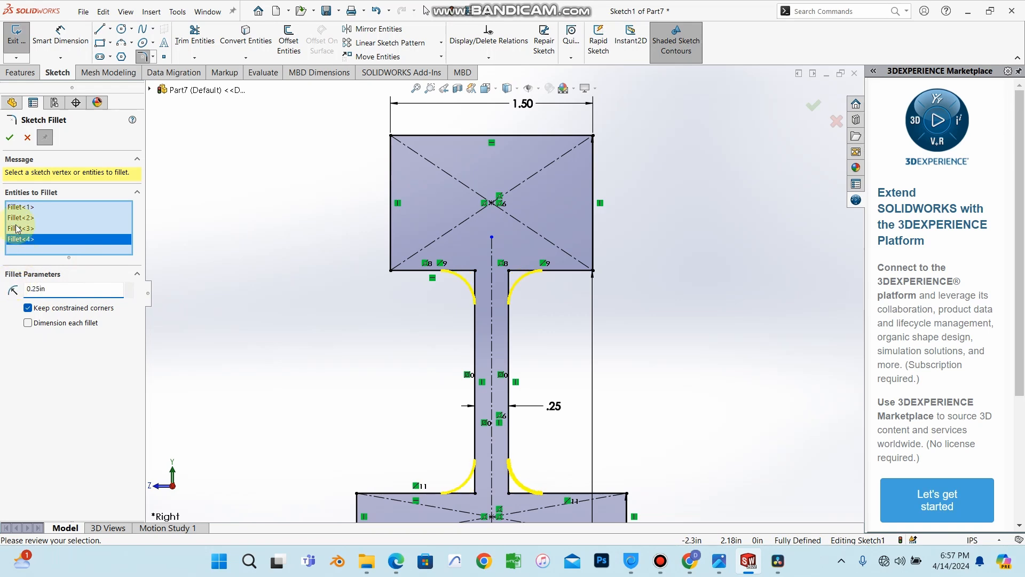
click(10, 136)
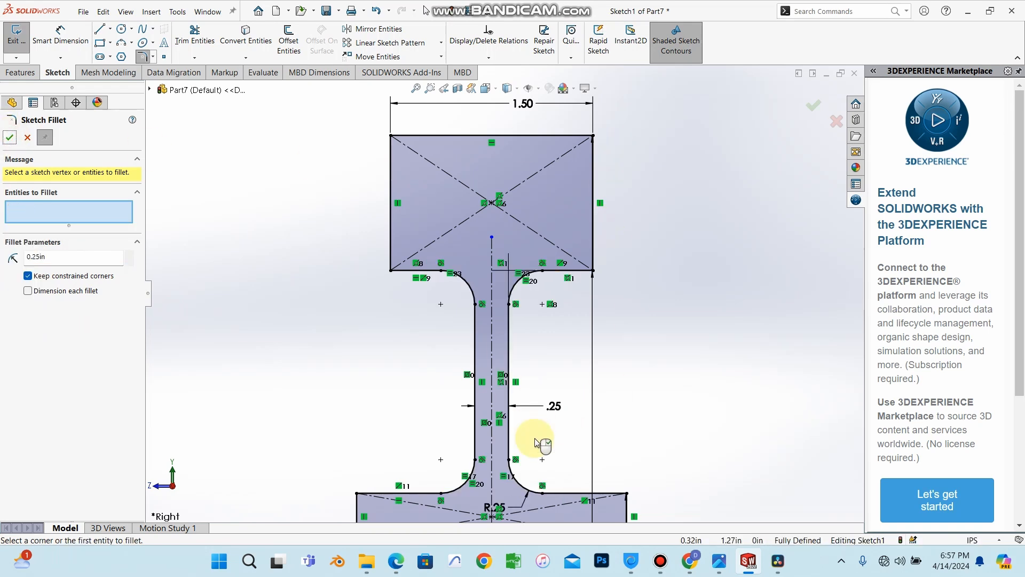
key(f)
click(399, 568)
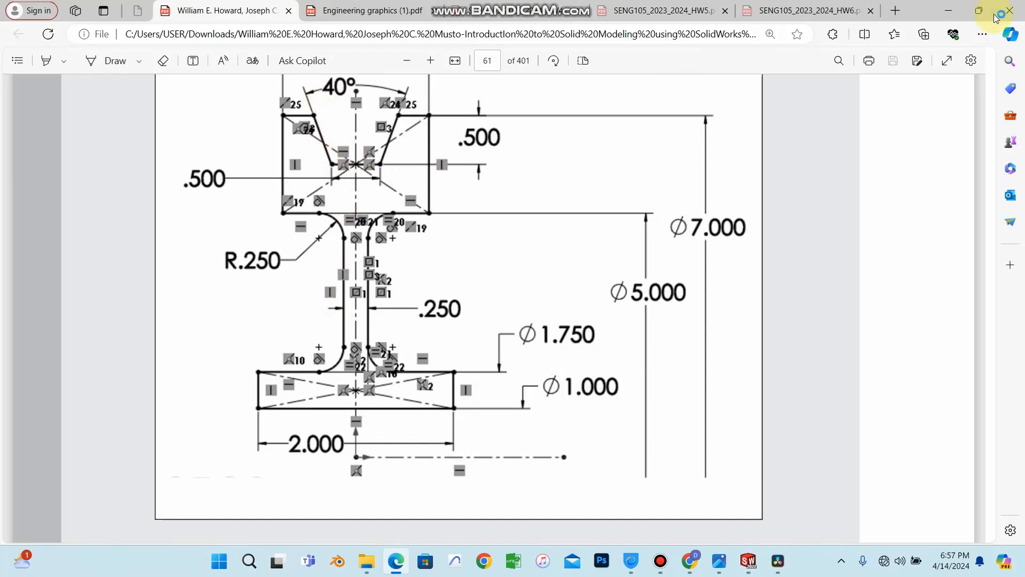
click(942, 10)
scroll(513, 235, down, 2)
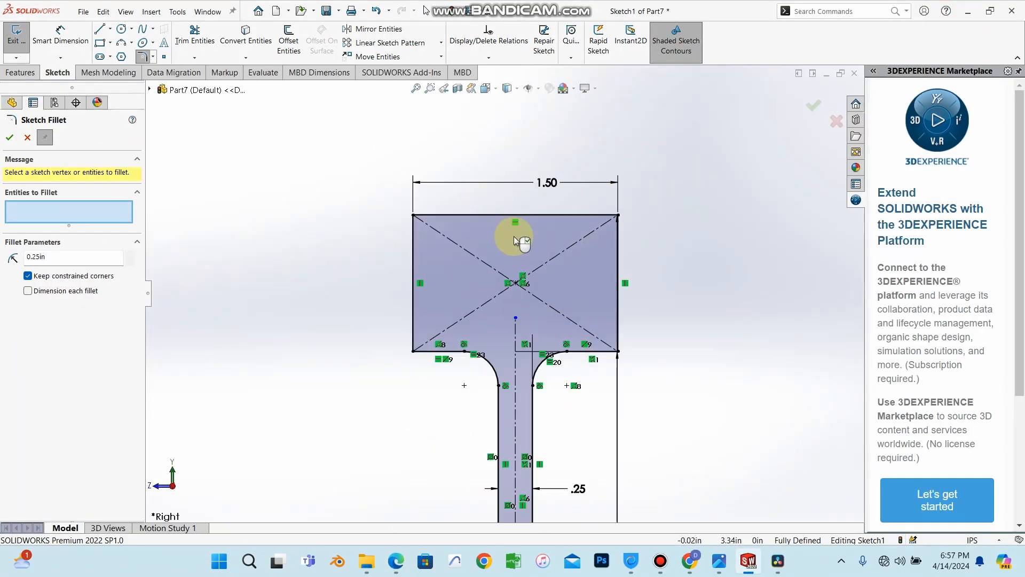
scroll(514, 241, down, 2)
click(10, 137)
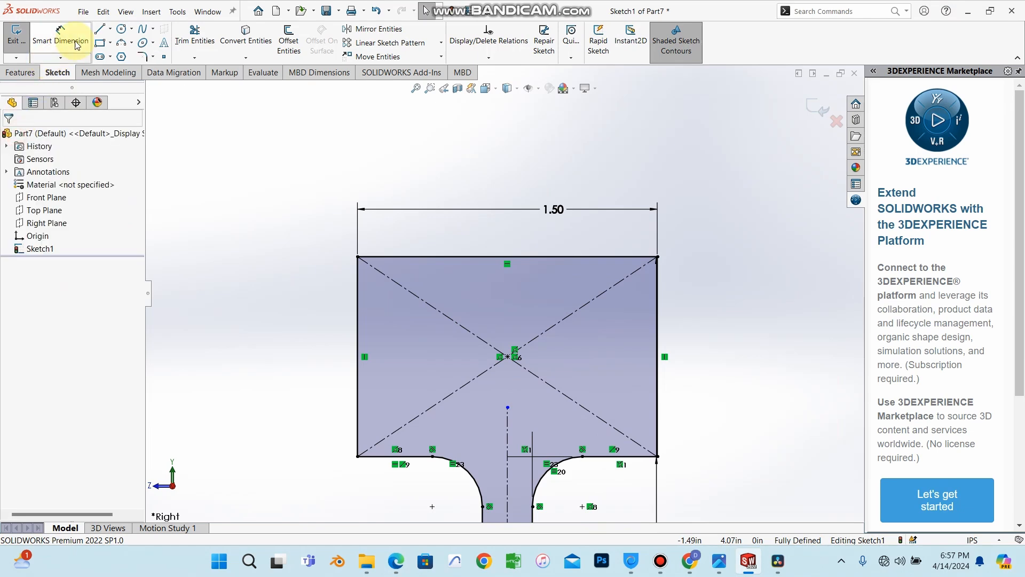
Step: Sketch a closed trapezoidal groove outline from the rim's upper edge, about 0.75 in wide at the opening, with sloped sides about 0.37 in long
click(110, 28)
click(113, 39)
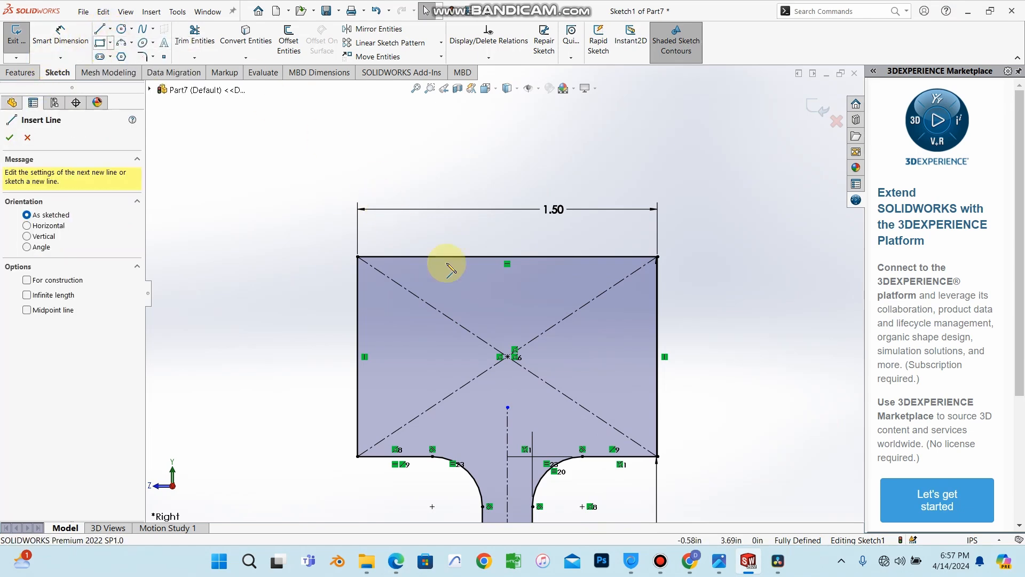
click(432, 257)
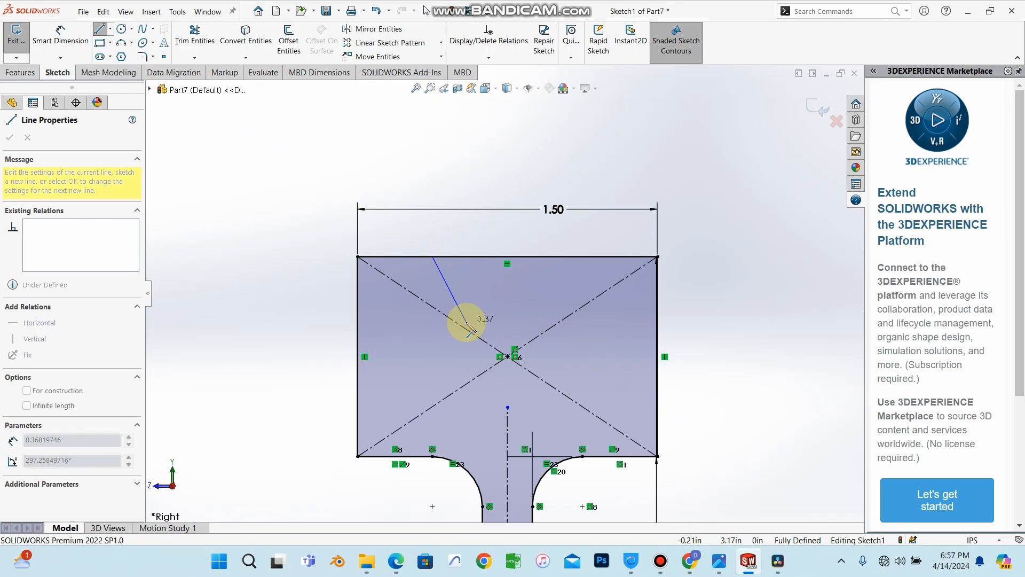
click(466, 322)
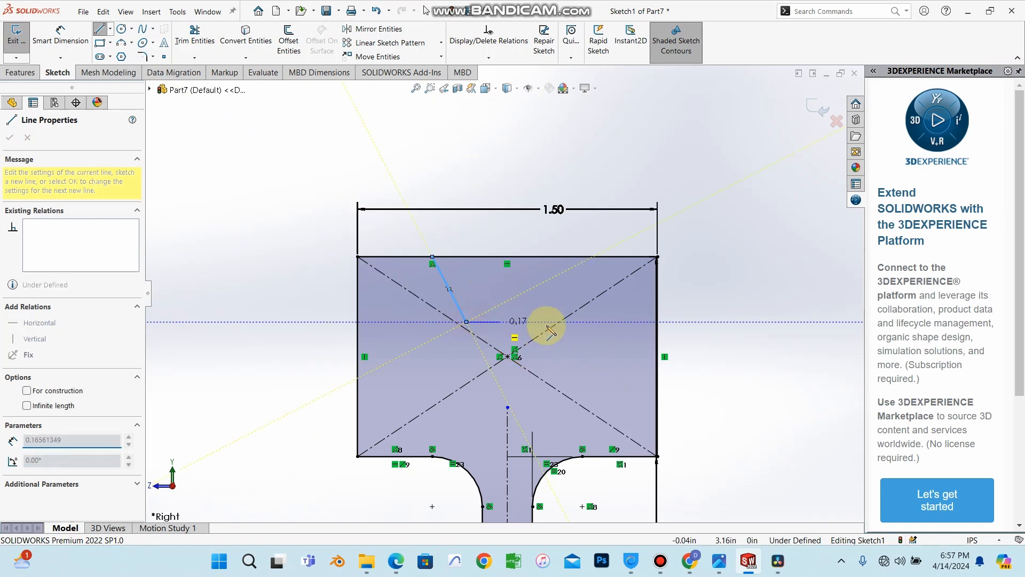
click(551, 321)
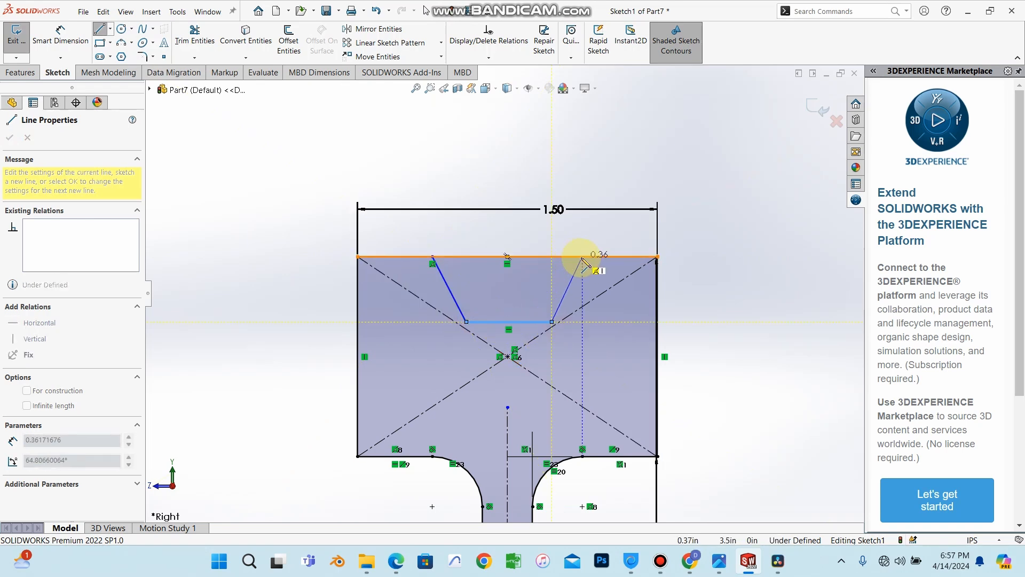
click(582, 256)
click(432, 256)
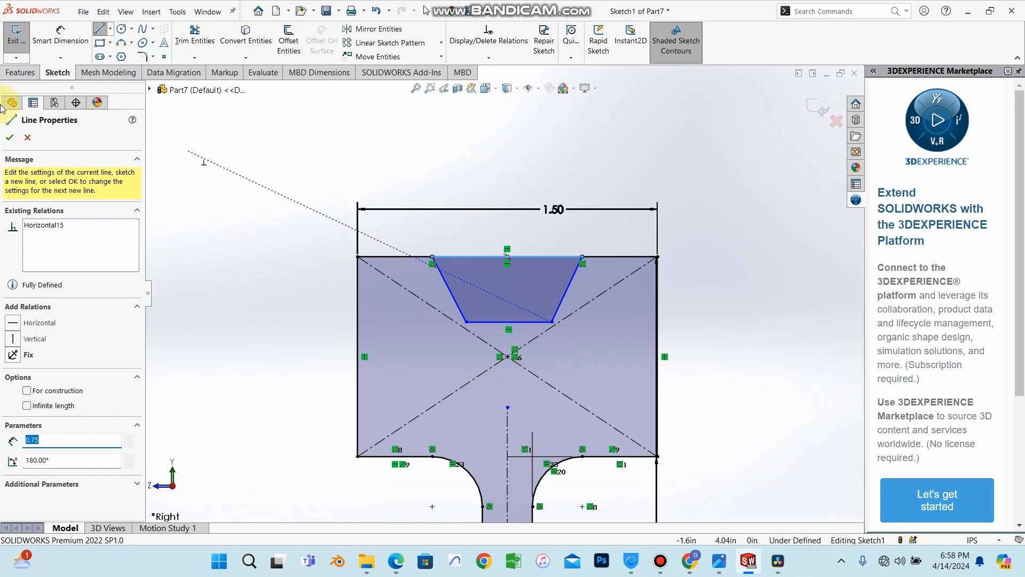
click(12, 137)
scroll(491, 320, up, 4)
scroll(497, 320, down, 4)
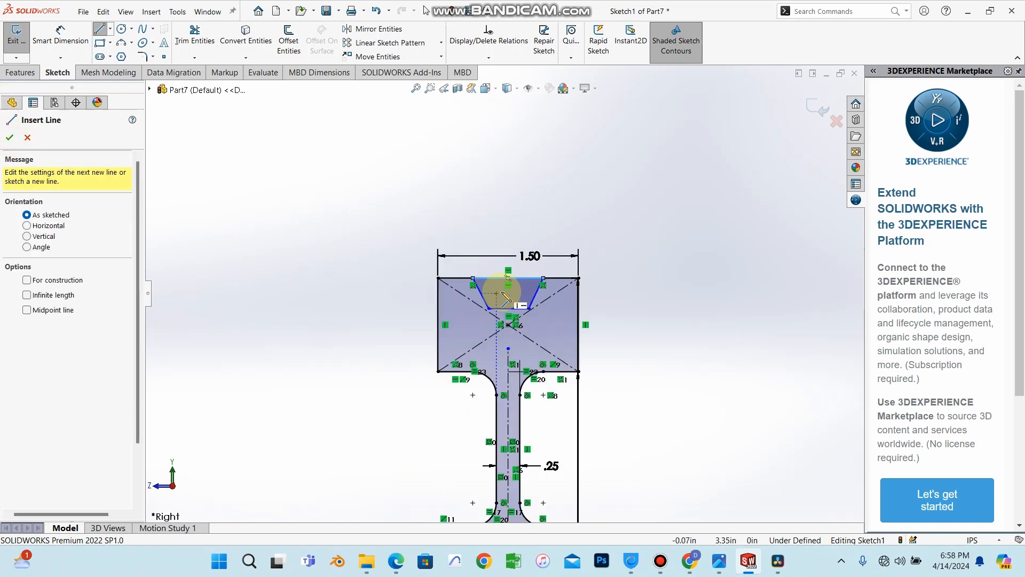
scroll(515, 306, up, 3)
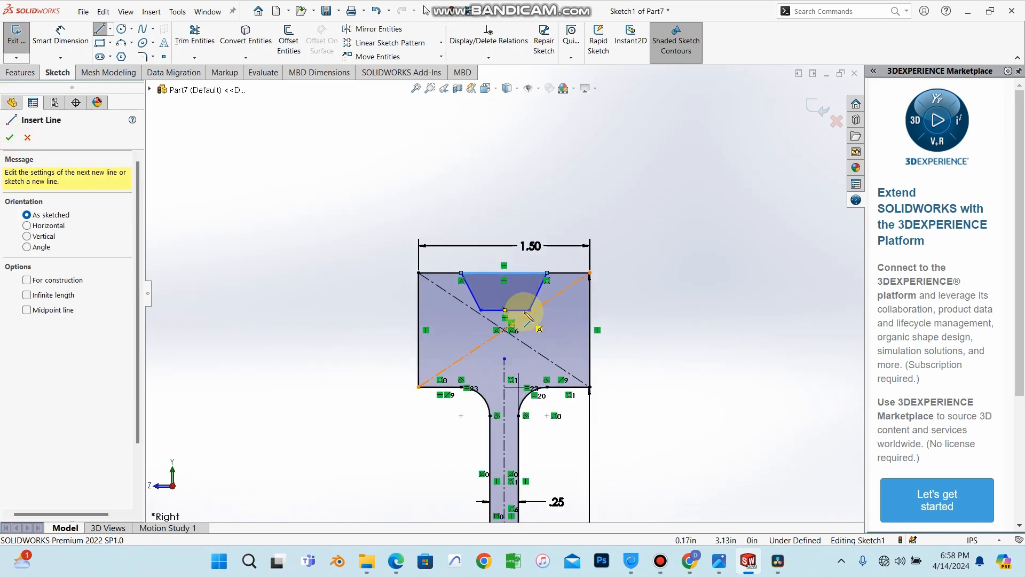
scroll(526, 299, down, 5)
scroll(414, 277, down, 1)
scroll(472, 327, up, 4)
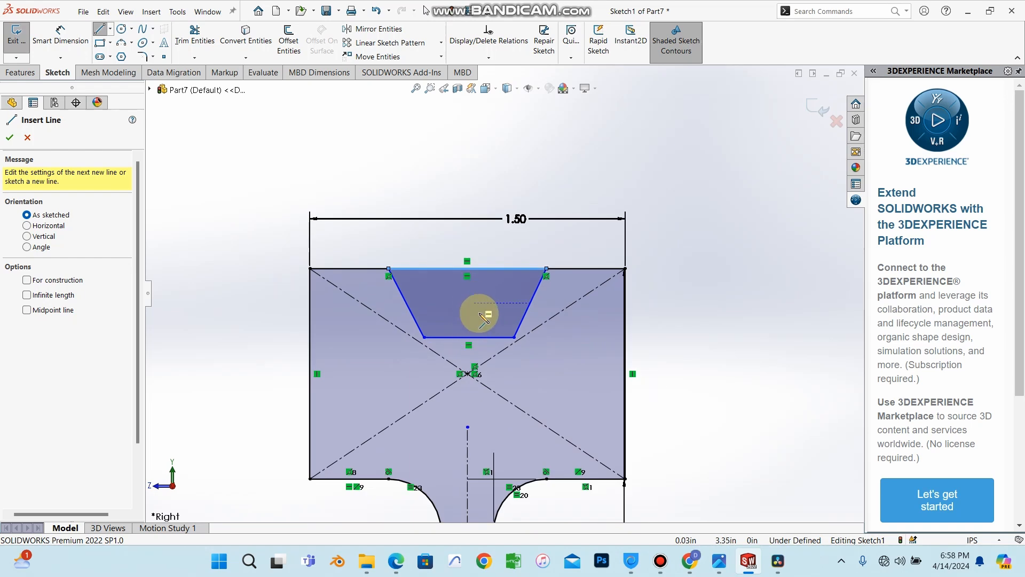
click(10, 137)
Step: Make the groove's two sloped sides symmetric about the vertical centerline
scroll(480, 292, up, 2)
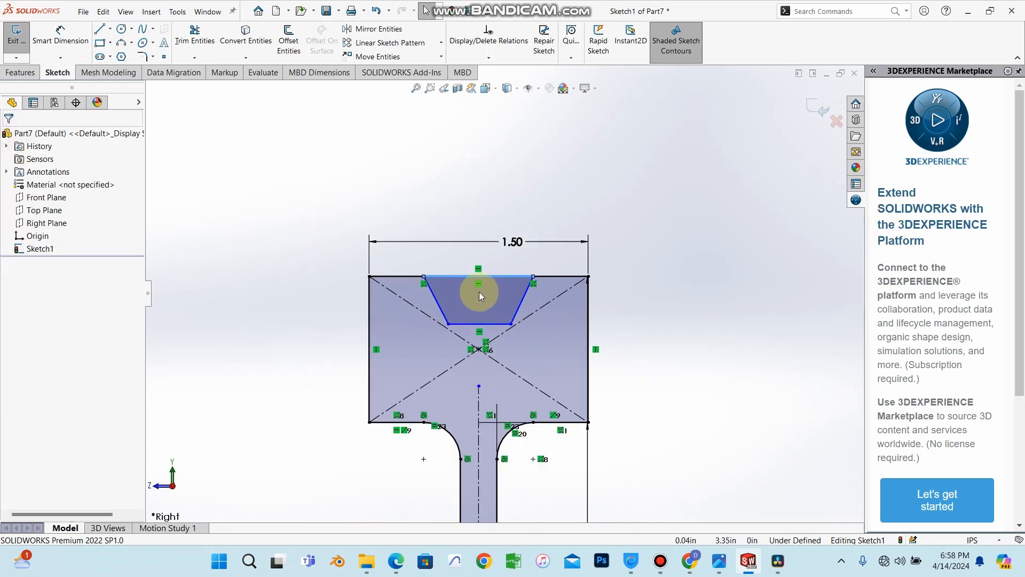
scroll(486, 311, down, 3)
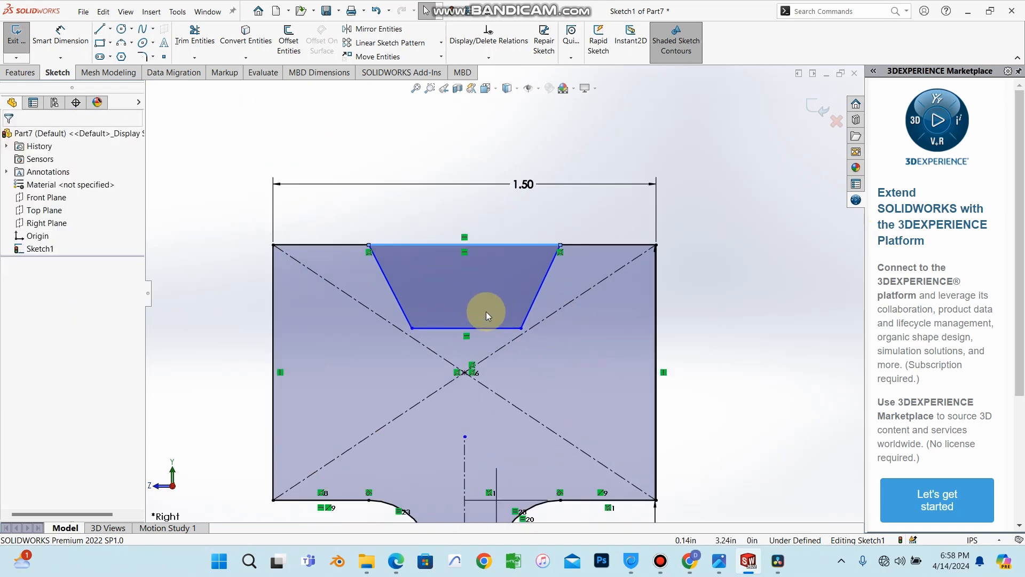
click(406, 315)
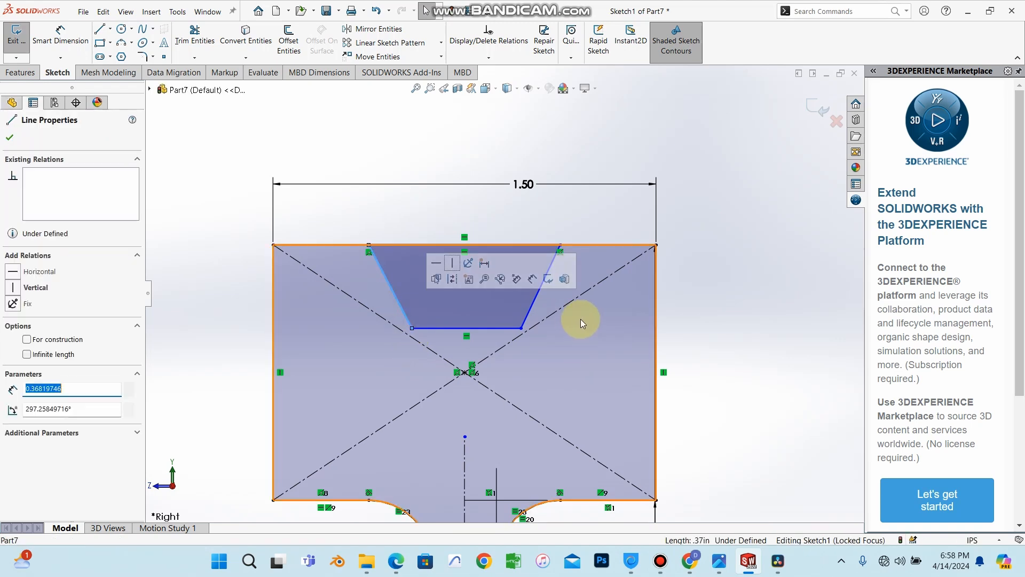
ctrl+click(538, 292)
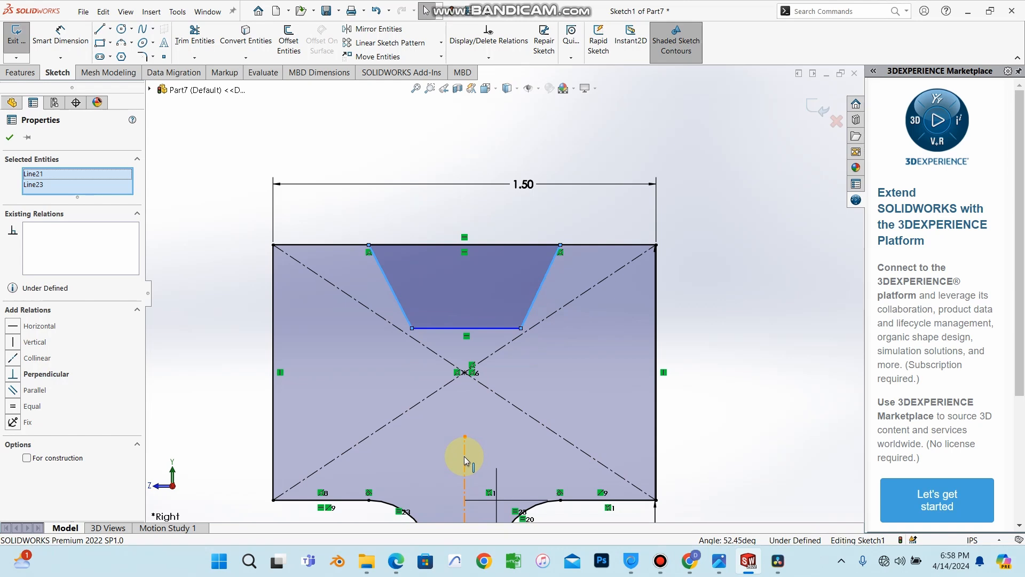
ctrl+click(464, 458)
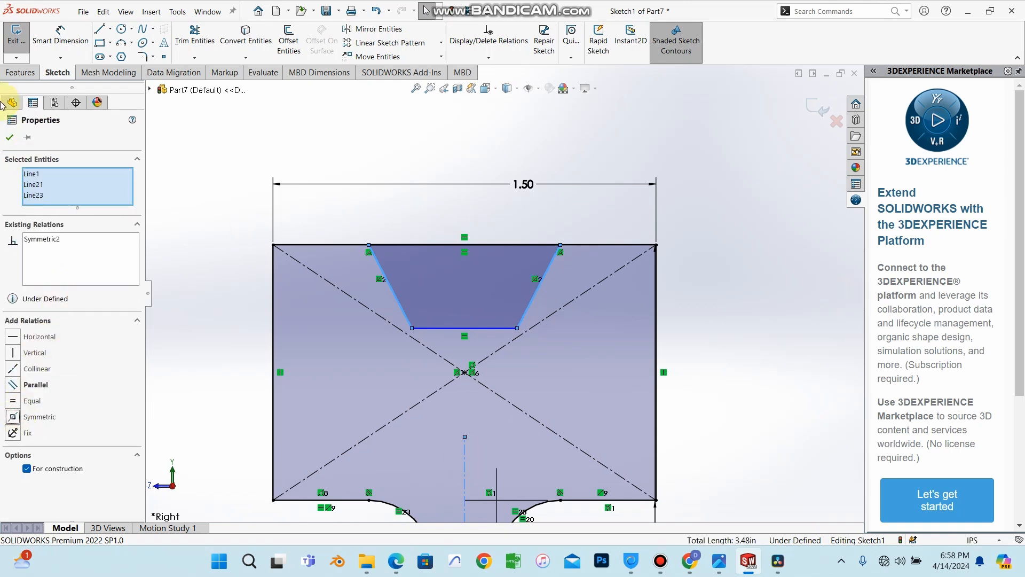
click(10, 137)
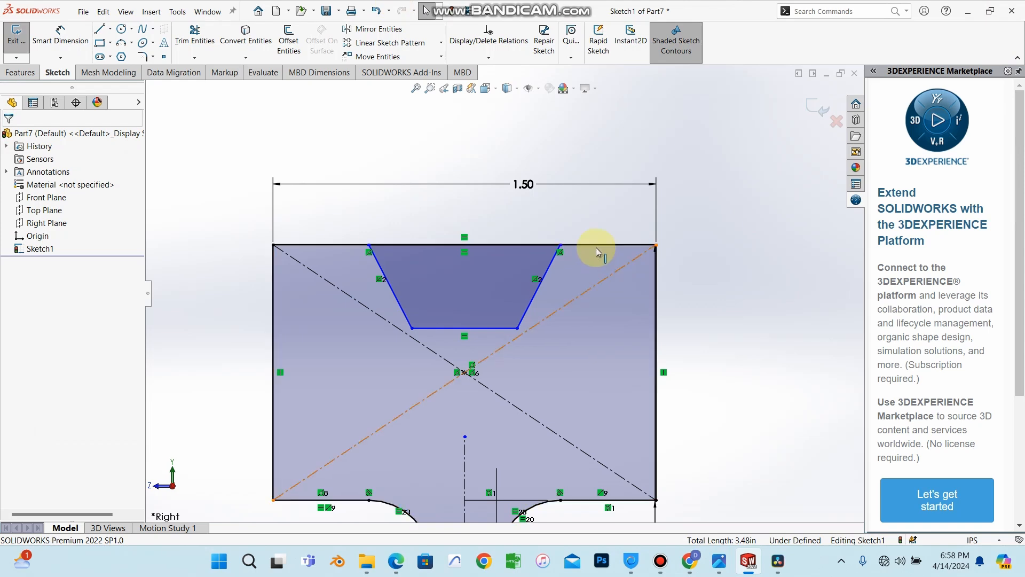
Step: Power-trim the rim's upper edge between the groove's sloped sides, compare the profile with the textbook drawing, and finish trimming
click(395, 561)
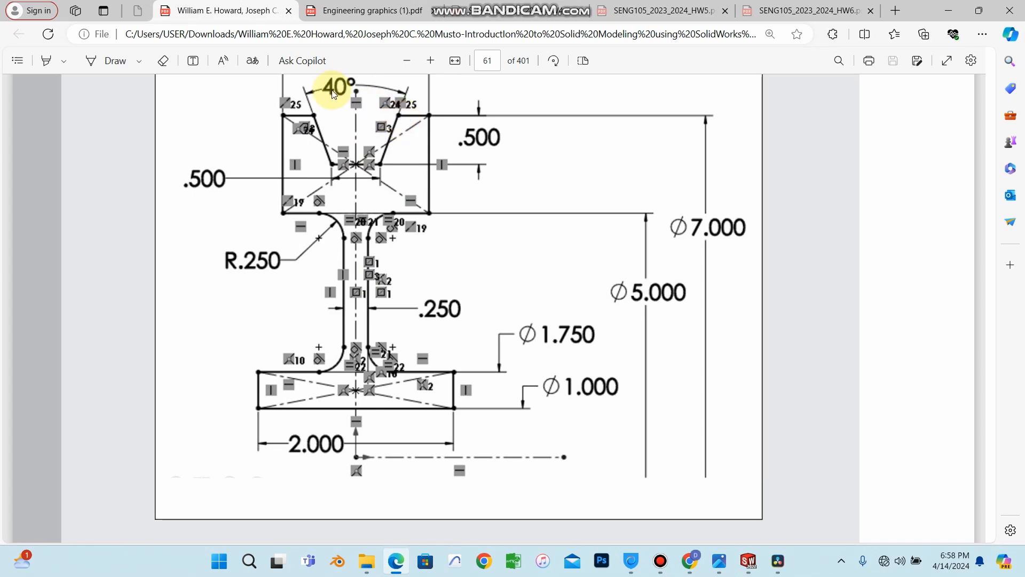
click(948, 11)
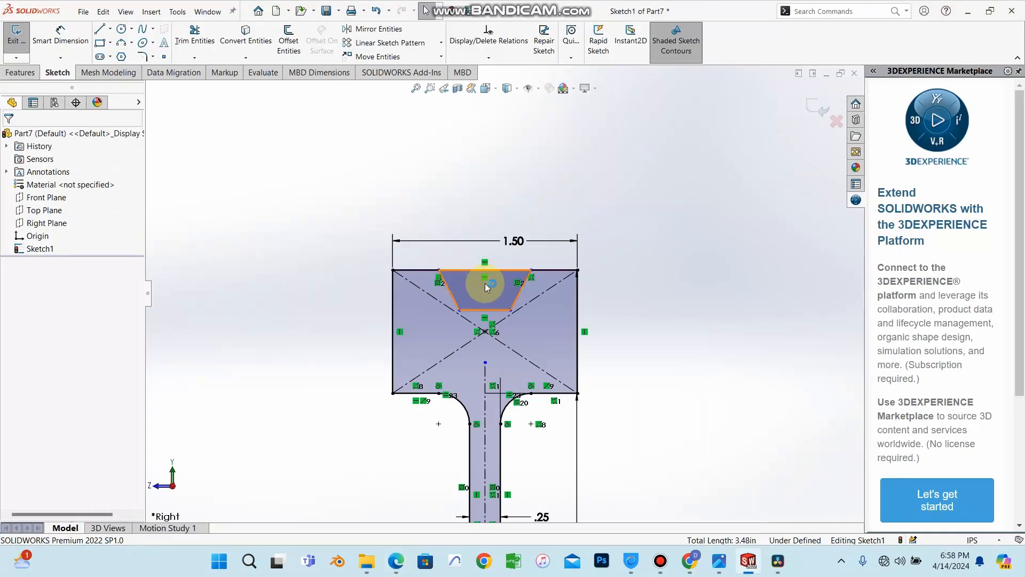
scroll(482, 276, down, 10)
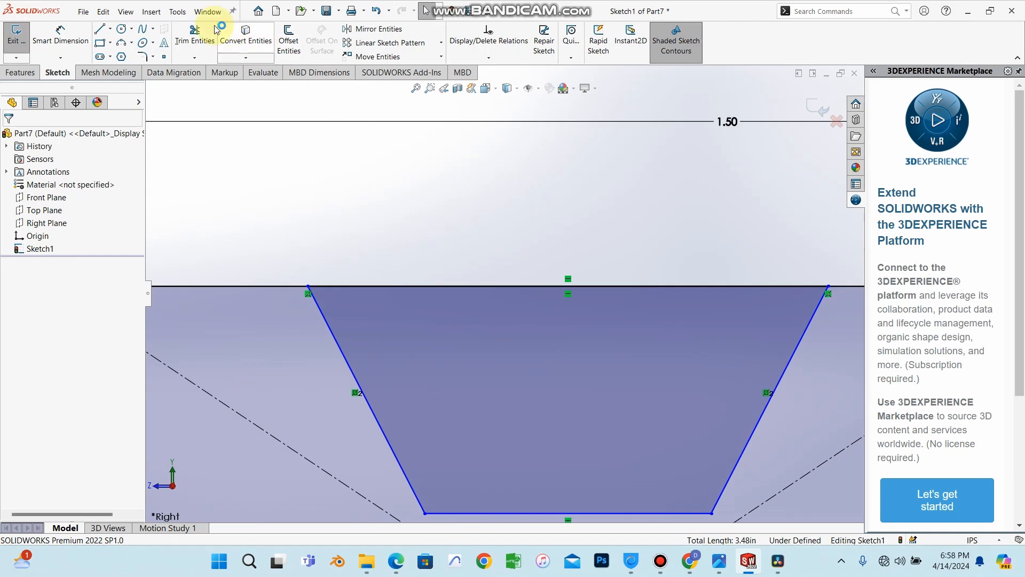
click(195, 38)
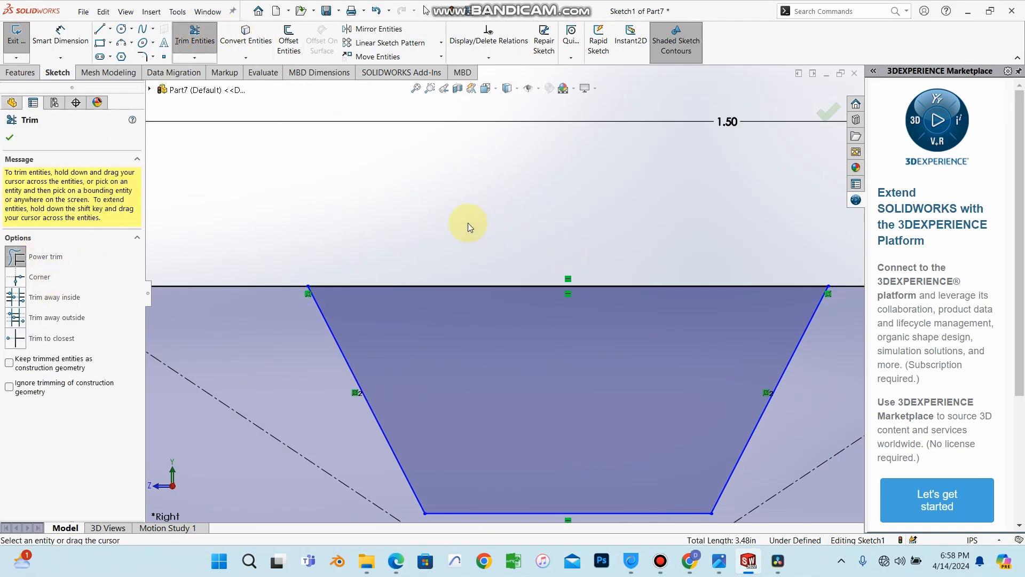
scroll(556, 334, up, 10)
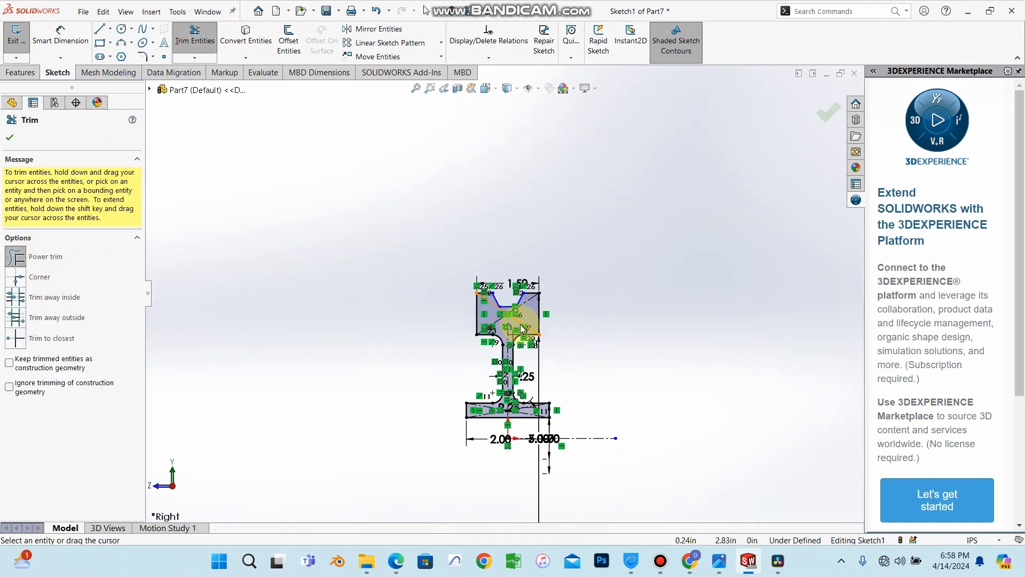
scroll(523, 330, down, 5)
scroll(520, 441, up, 3)
scroll(521, 497, down, 1)
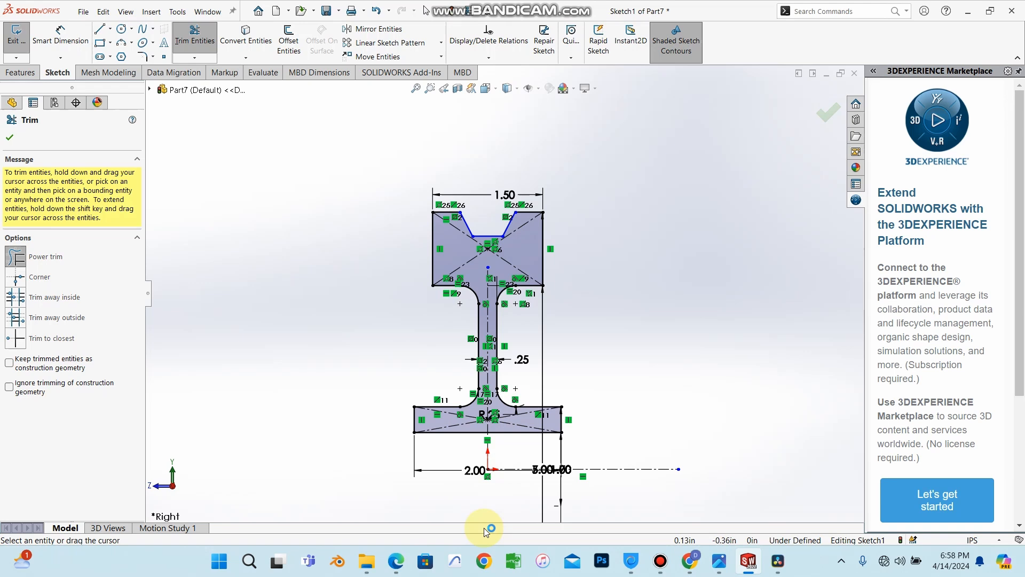
click(400, 567)
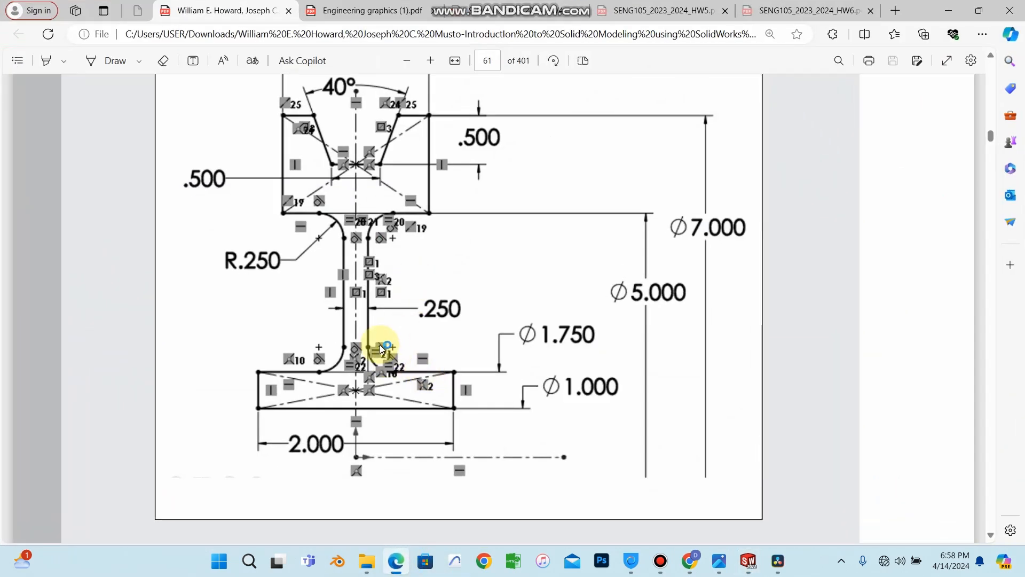
click(949, 10)
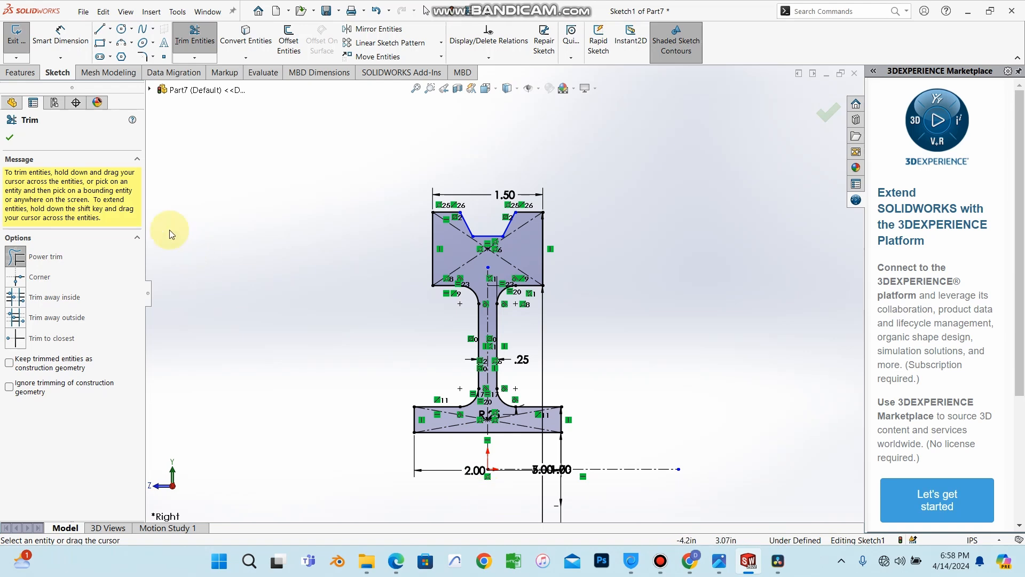
click(11, 137)
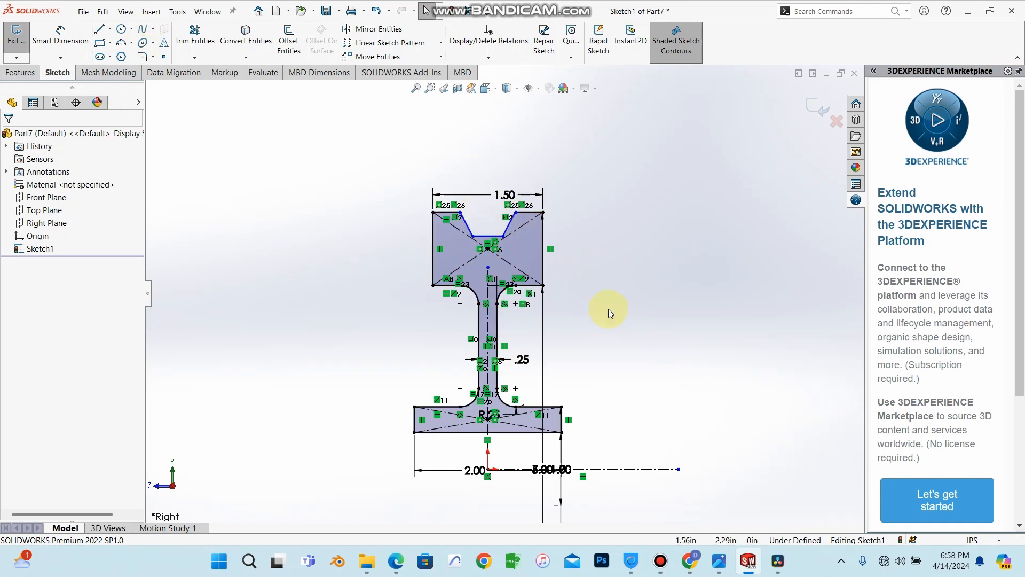
Step: Finish the cross-section sketch and revolve it 360 degrees about the horizontal centerline through the origin
mouse_move(608, 291)
middle_down()
mouse_move(572, 366)
mouse_move(601, 381)
middle_up()
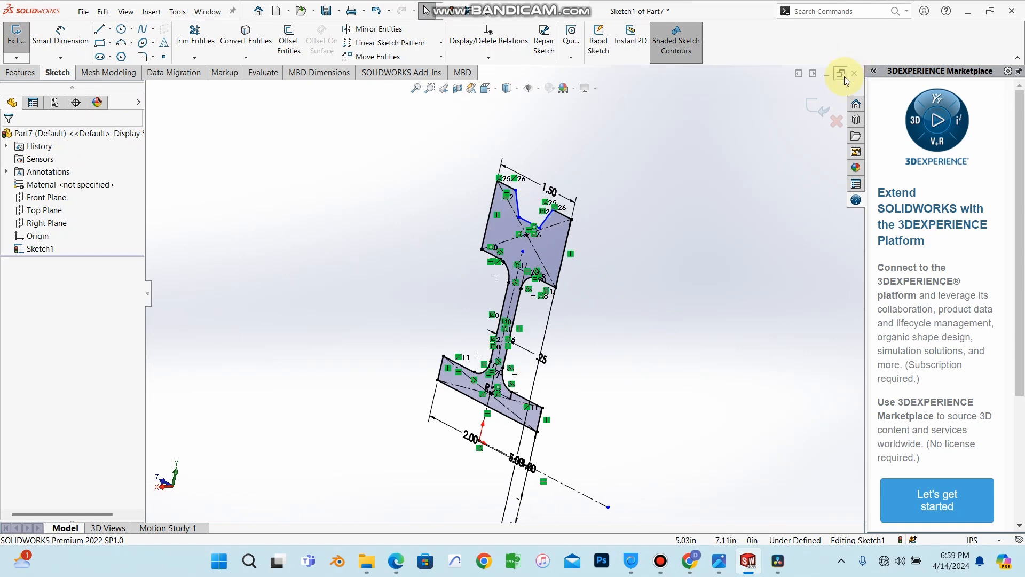
click(824, 107)
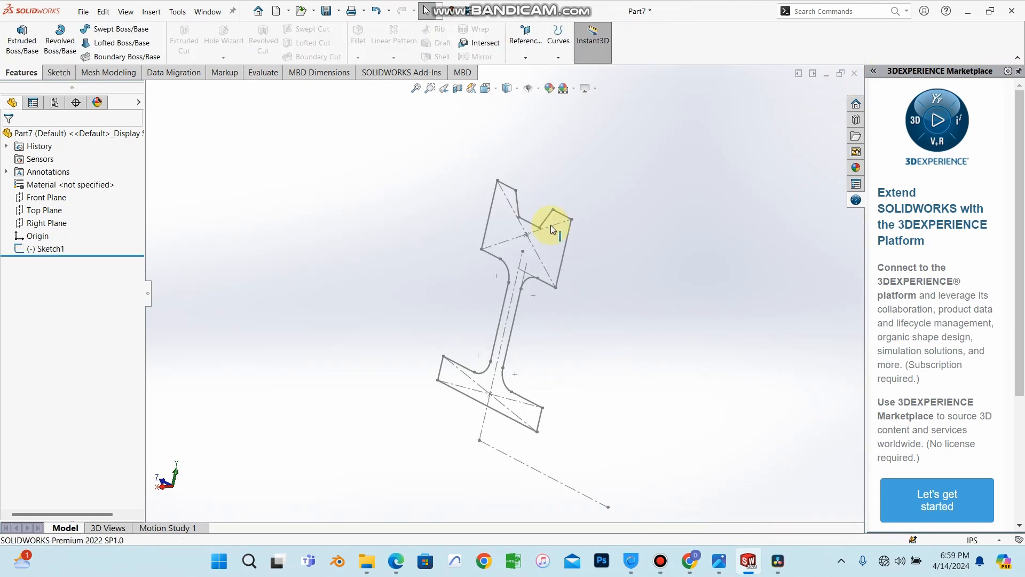
click(50, 249)
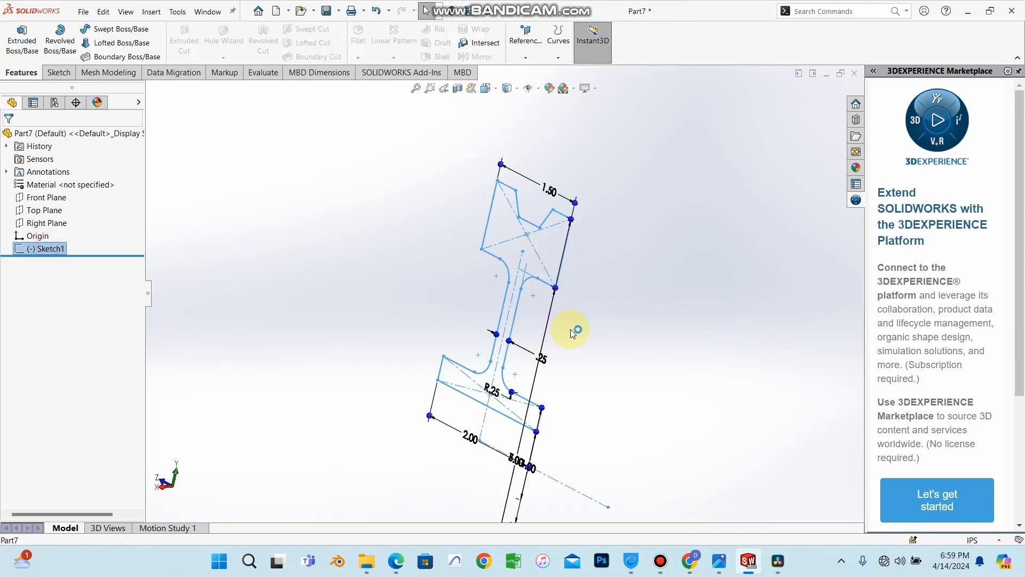
click(51, 249)
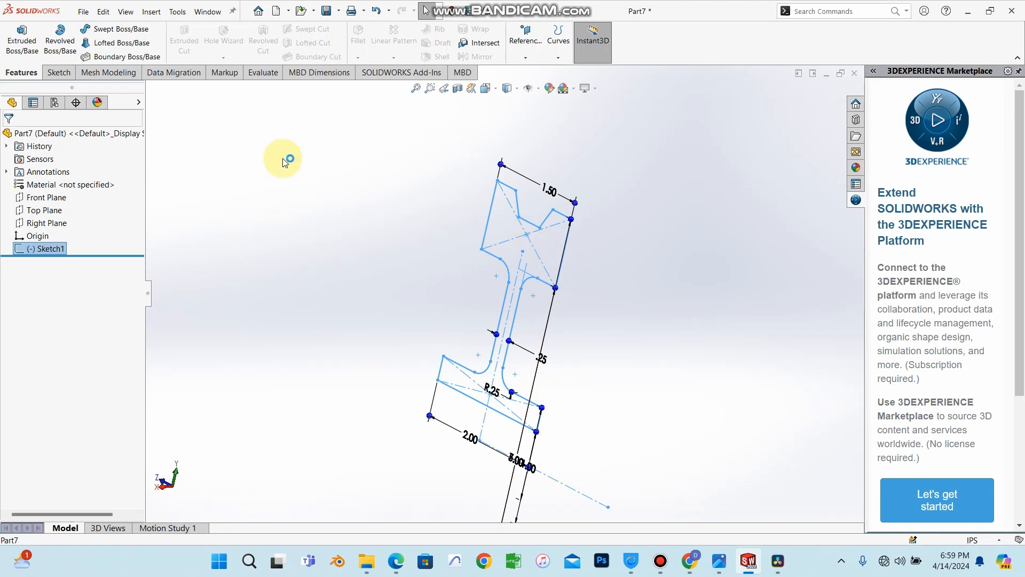
click(60, 38)
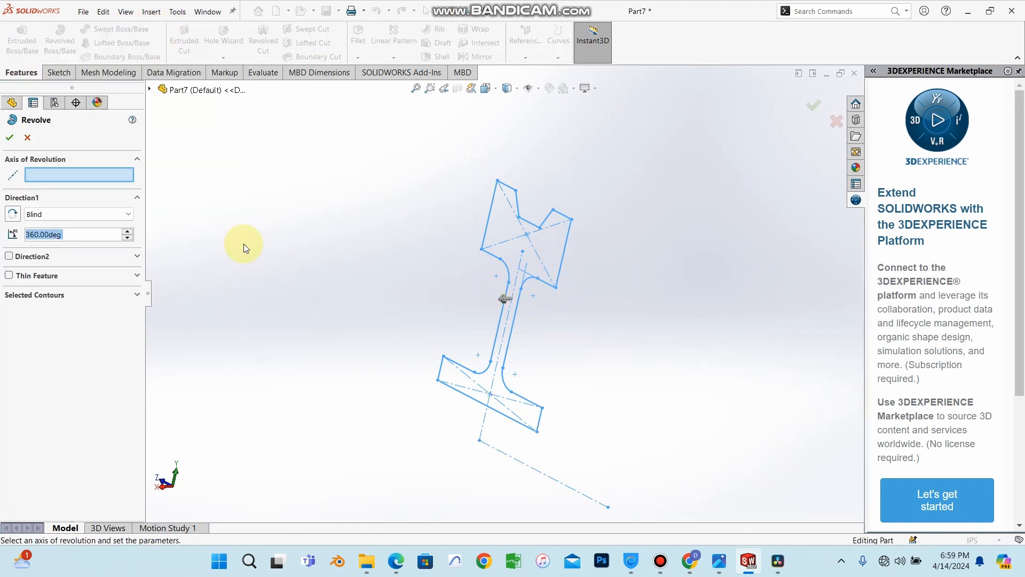
click(541, 473)
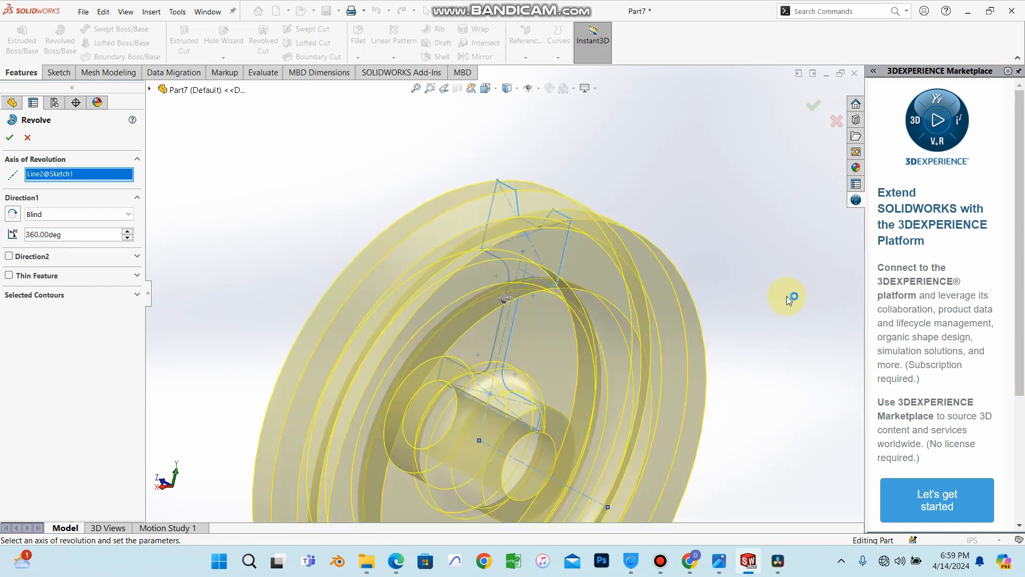
click(8, 136)
scroll(488, 319, up, 5)
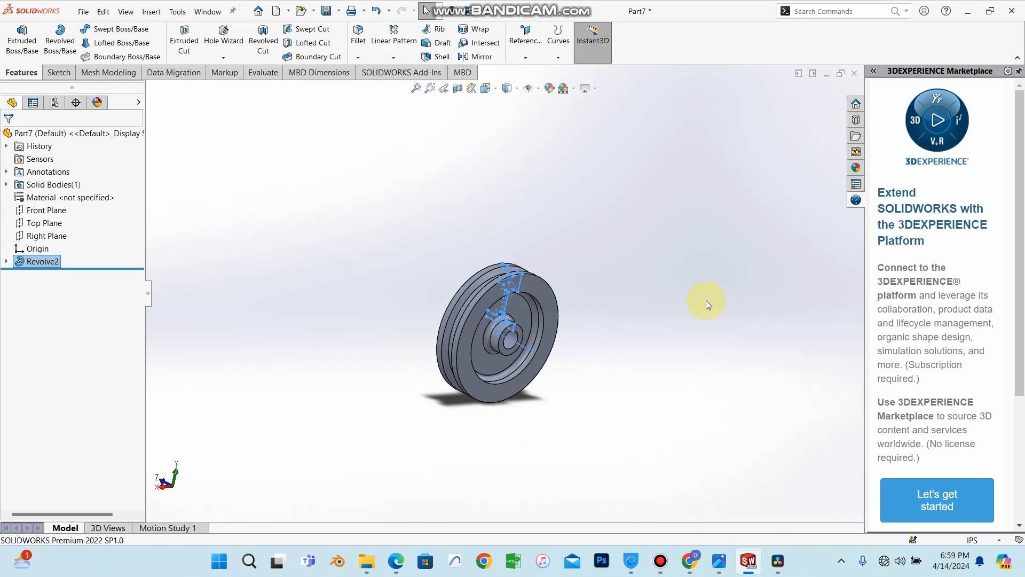
Step: Fillet the rim's inner and outer edges on one side and the far flange's outer face with a 0.1 in radius
scroll(525, 348, down, 8)
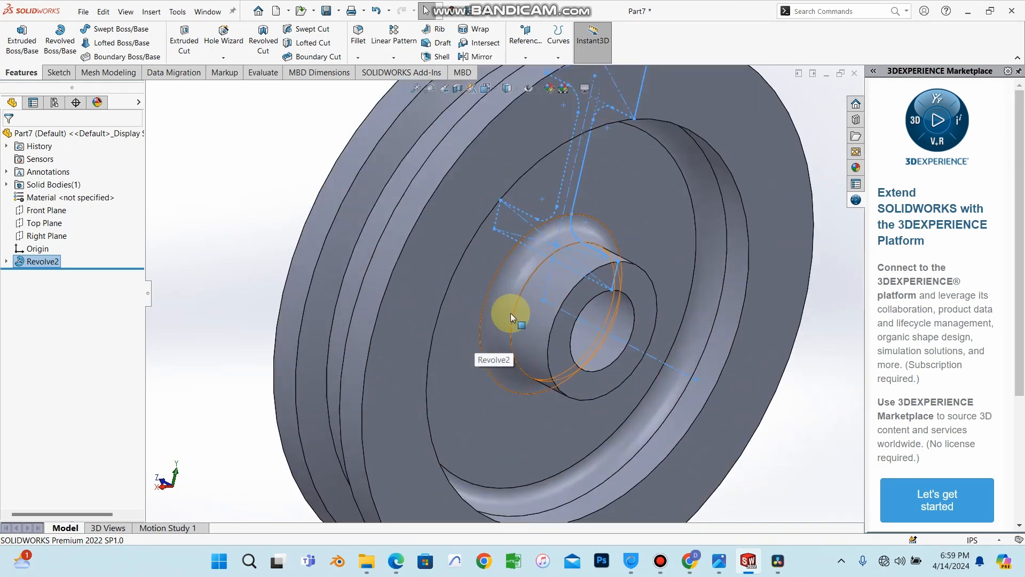
scroll(510, 313, up, 4)
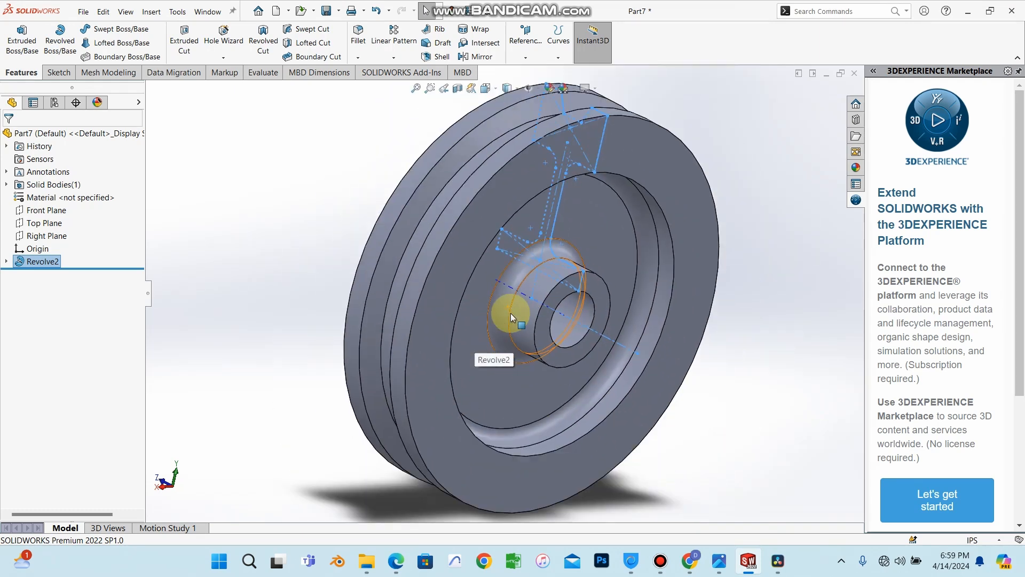
middle_drag(586, 449, 757, 493)
scroll(588, 292, up, 5)
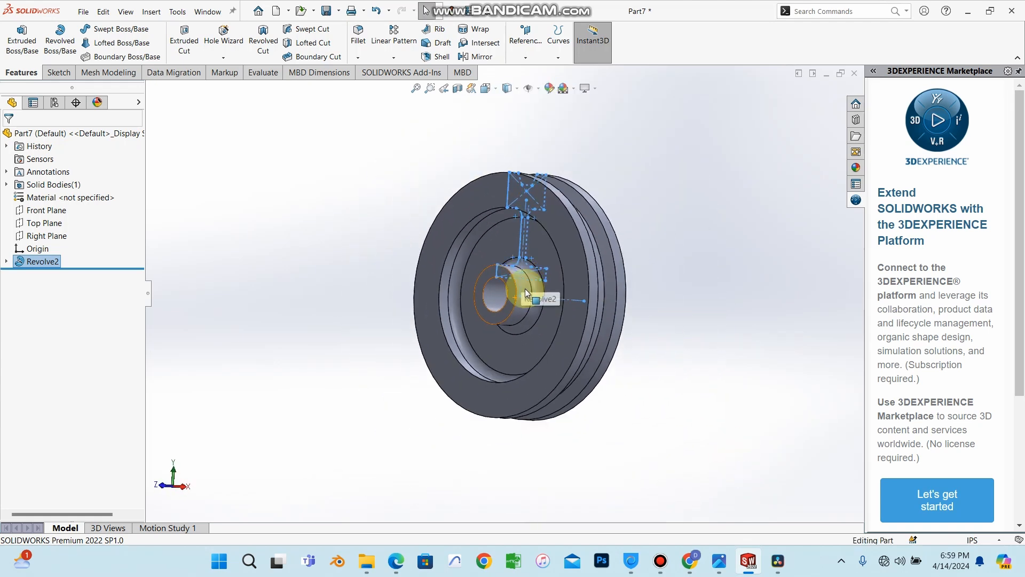
scroll(508, 247, down, 6)
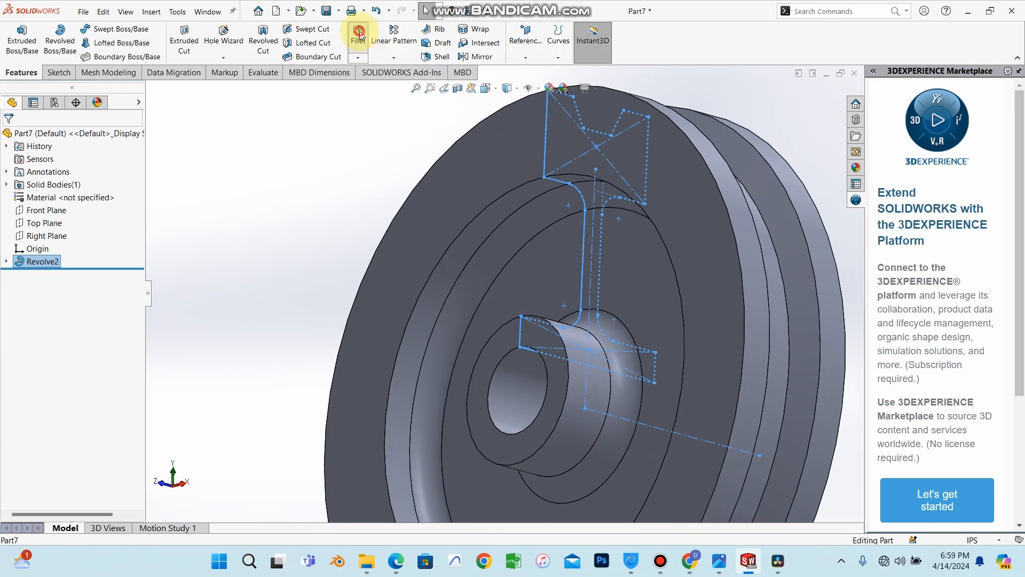
click(490, 203)
scroll(560, 267, up, 5)
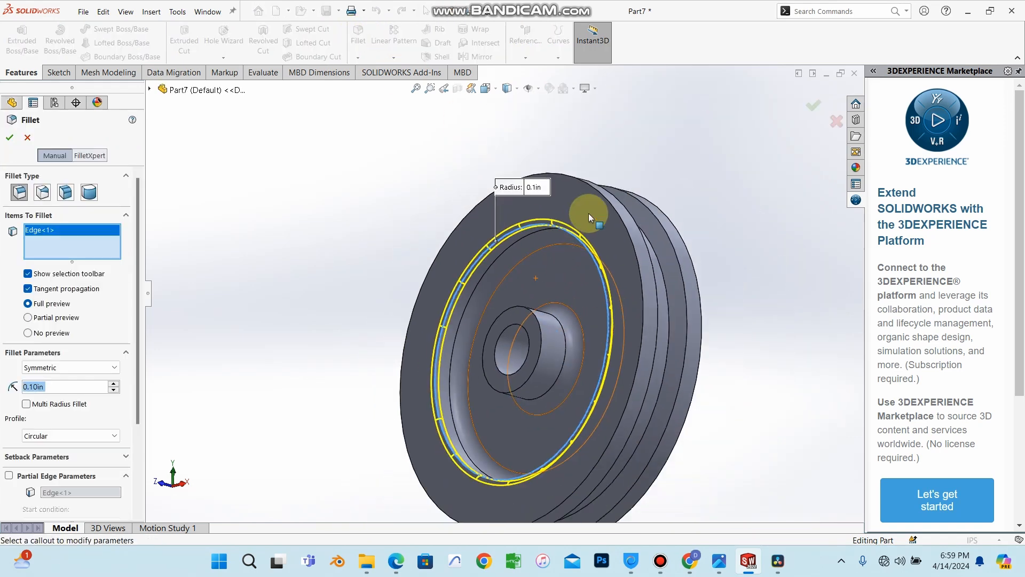
click(613, 223)
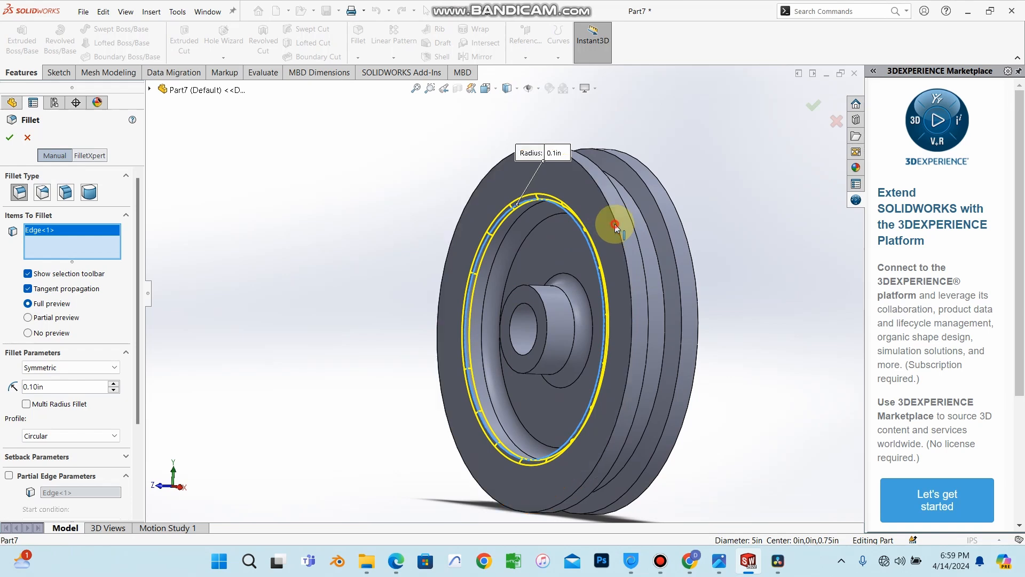
click(687, 241)
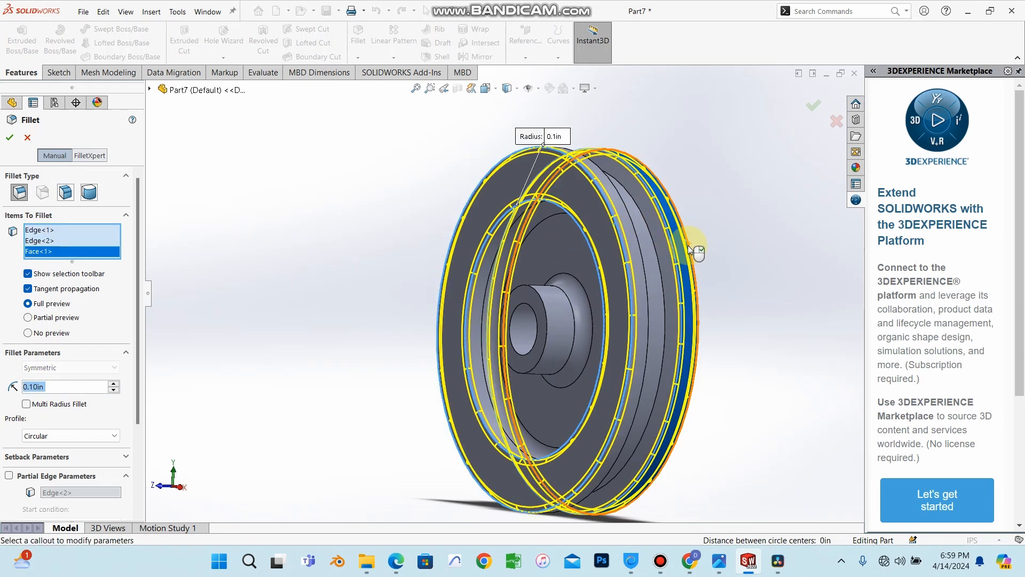
middle_drag(691, 248, 586, 255)
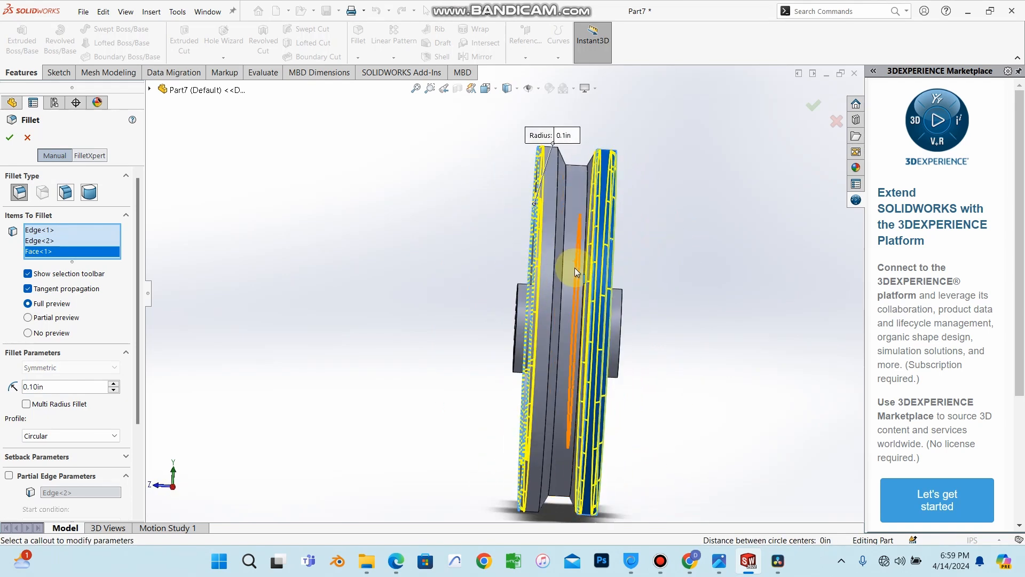
click(9, 140)
Step: Examine the filleted pulley from several angles, including its groove, web, hub and bore
middle_drag(468, 378, 721, 397)
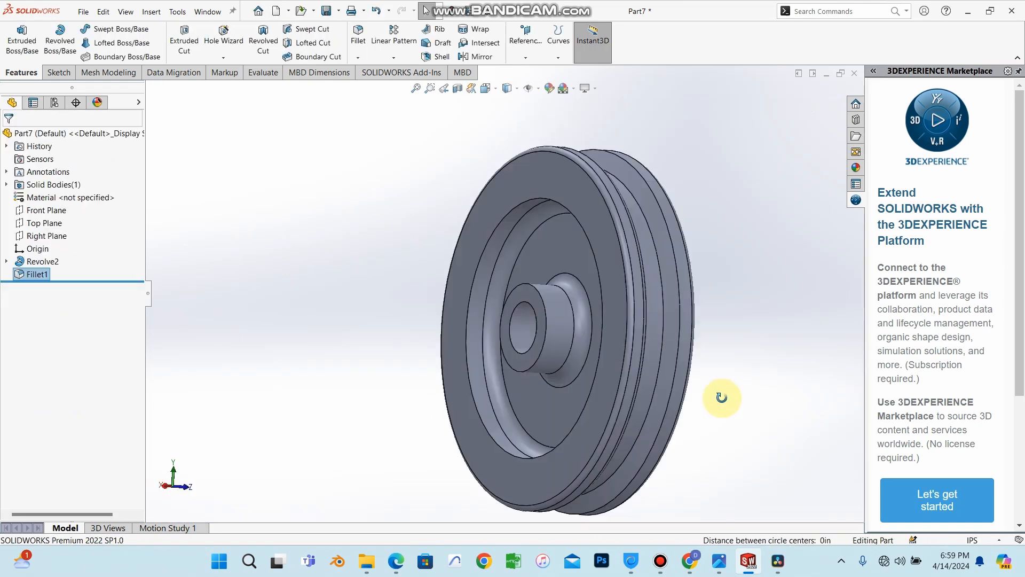
scroll(604, 319, up, 3)
scroll(466, 261, down, 5)
scroll(512, 316, up, 4)
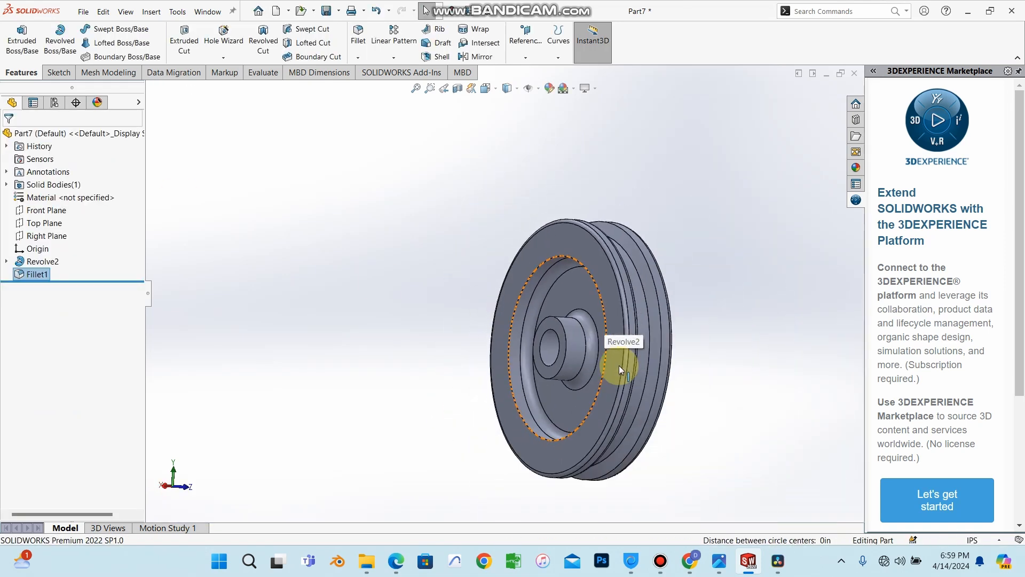
scroll(620, 365, down, 4)
scroll(507, 289, up, 5)
scroll(491, 285, down, 2)
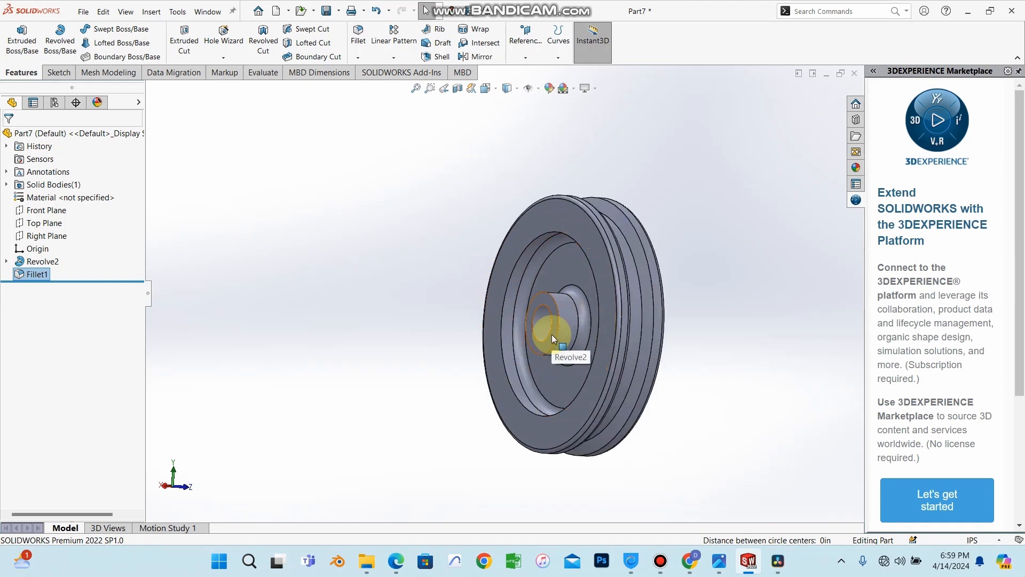
scroll(569, 368, up, 3)
scroll(565, 358, down, 3)
middle_drag(540, 331, 465, 213)
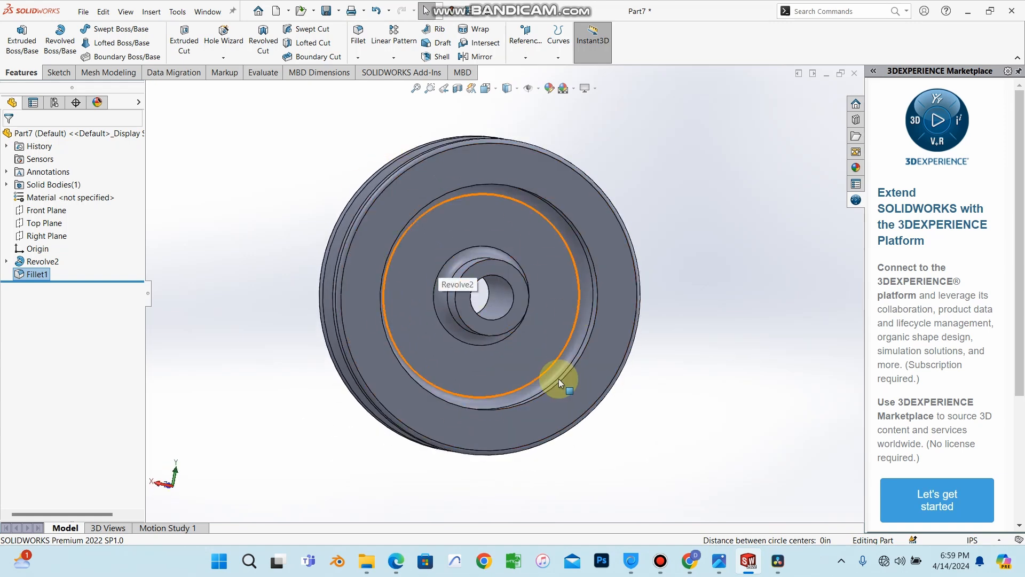
scroll(441, 295, up, 2)
scroll(441, 296, down, 5)
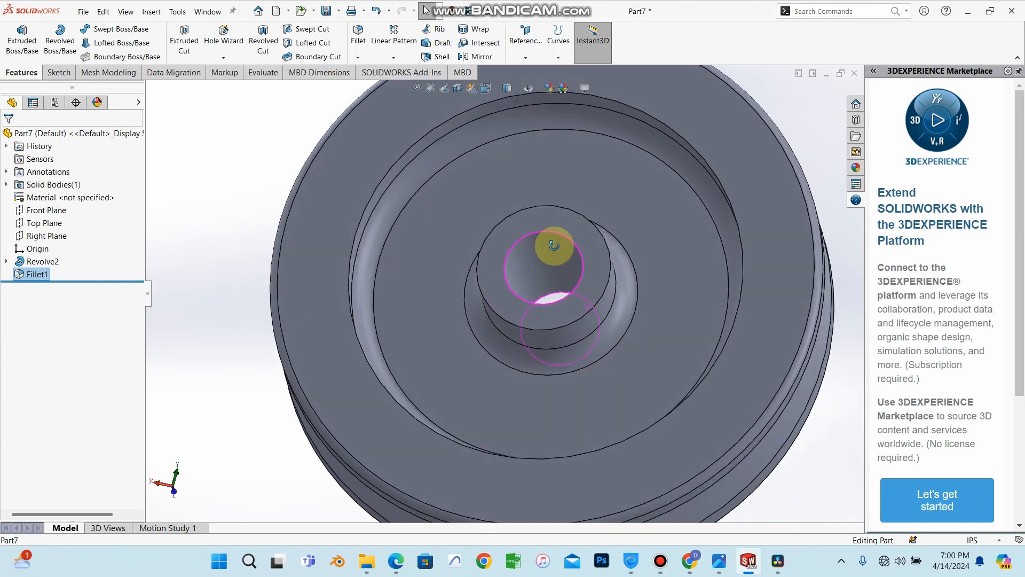
scroll(555, 273, up, 5)
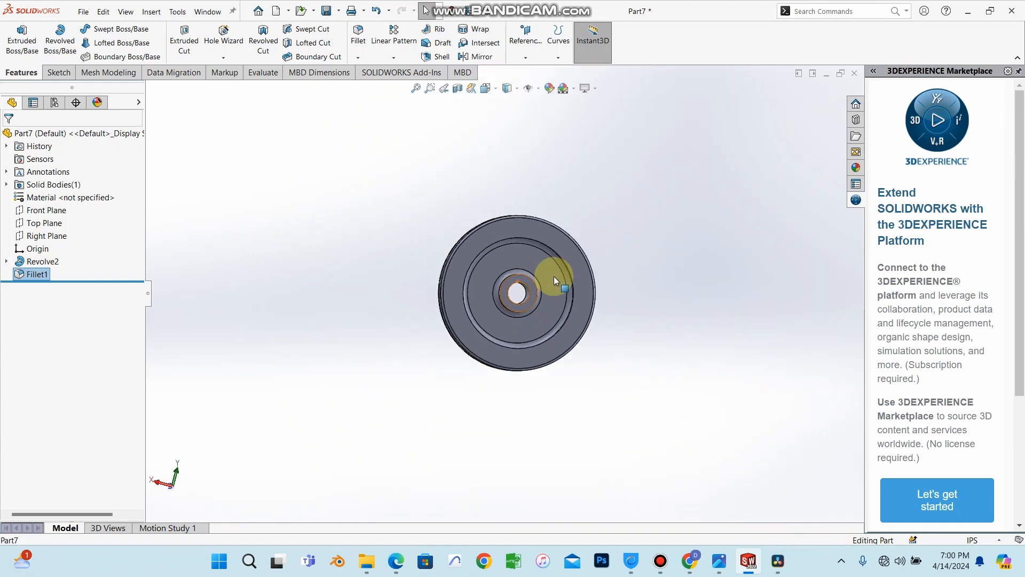
scroll(455, 291, down, 3)
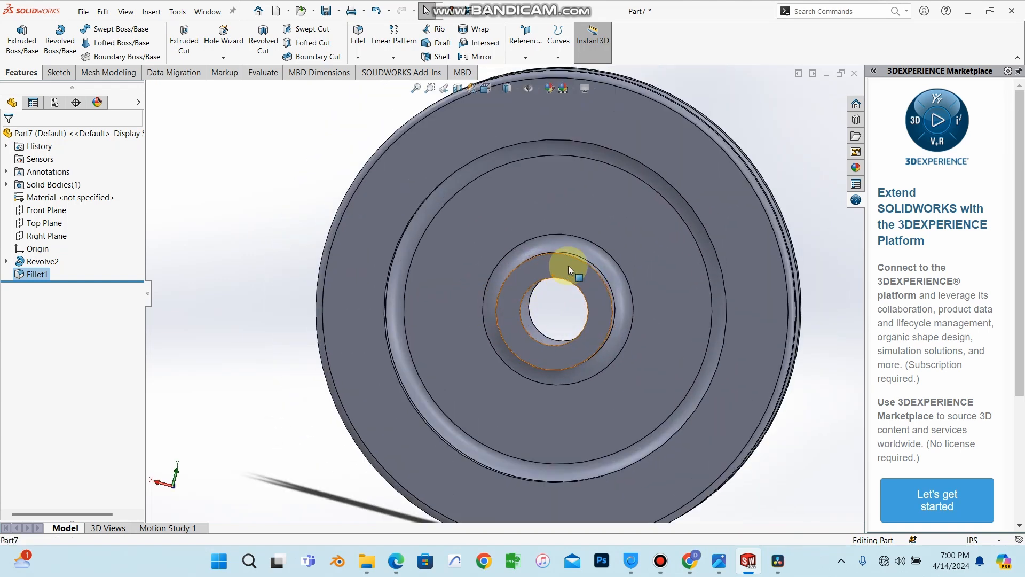
click(569, 270)
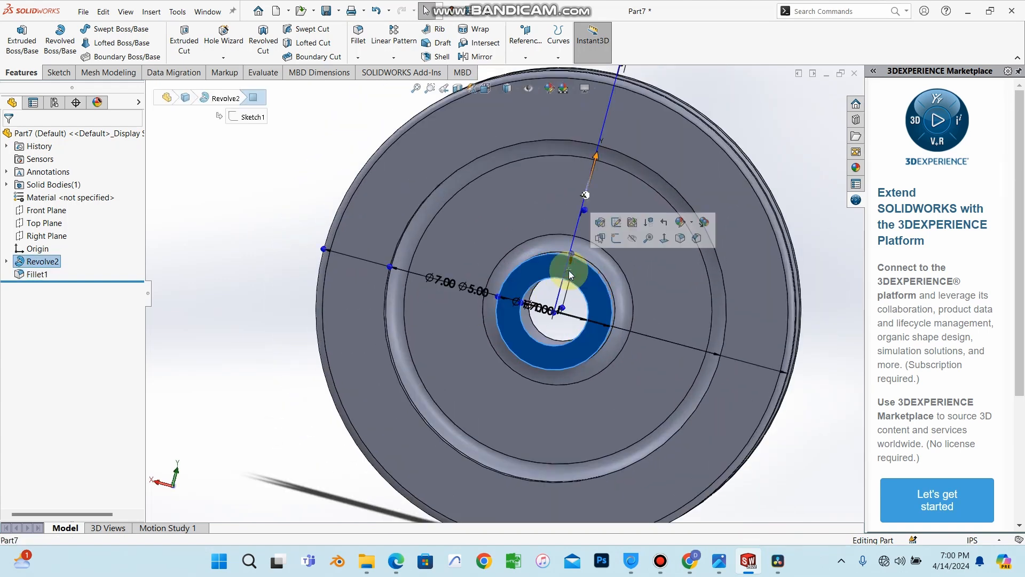
click(614, 237)
click(640, 209)
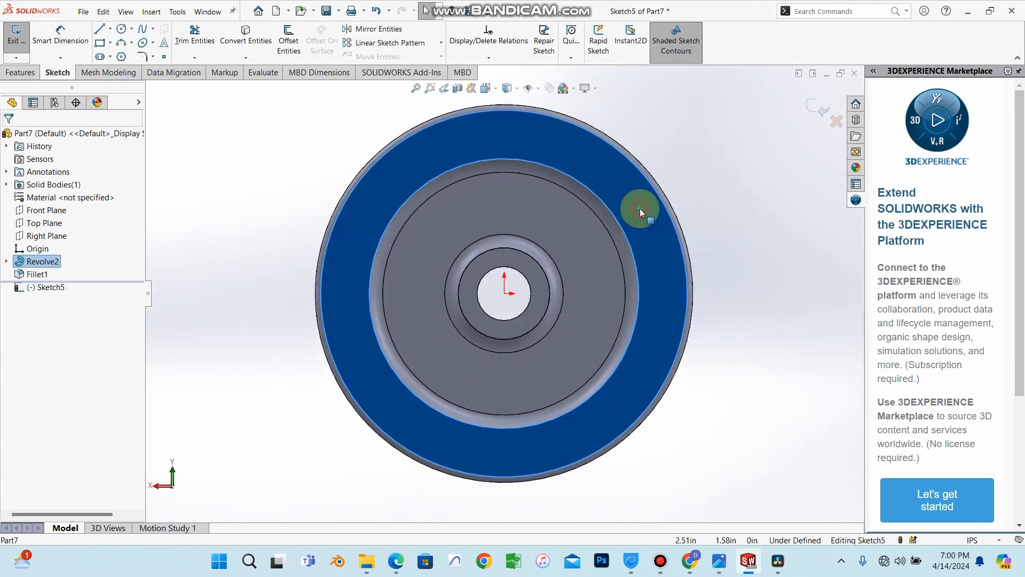
right_click(648, 226)
click(680, 153)
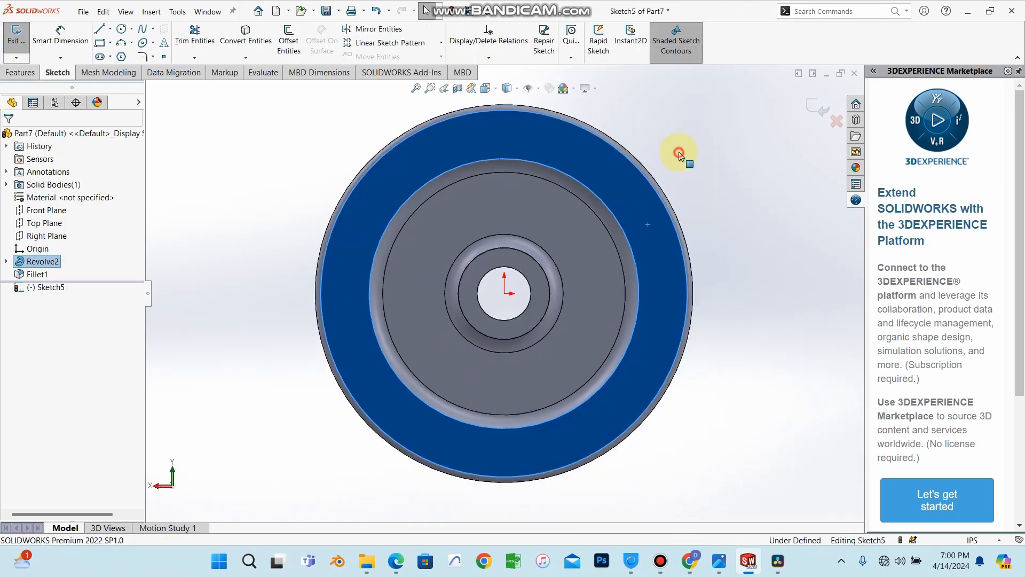
click(799, 135)
click(837, 124)
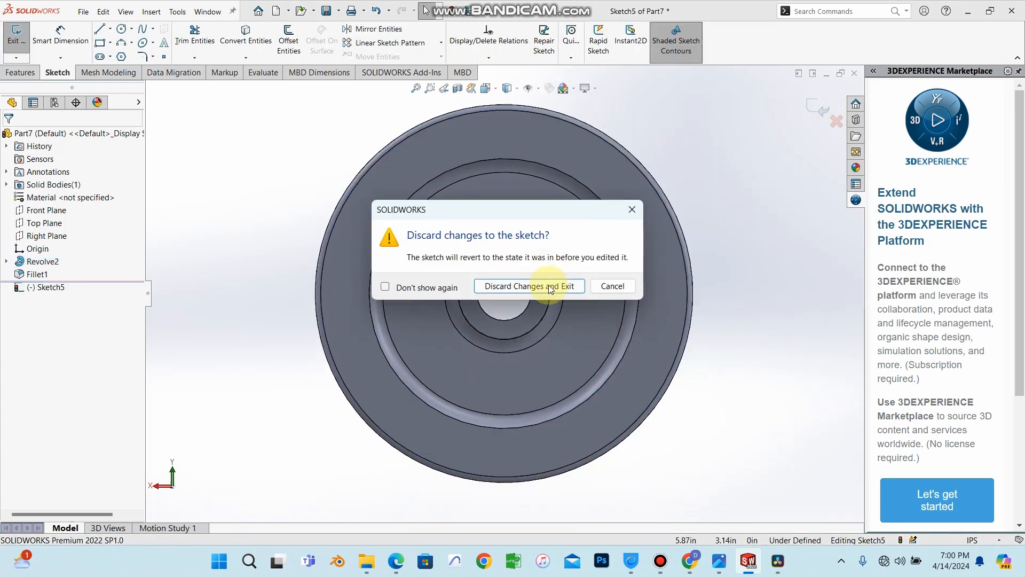